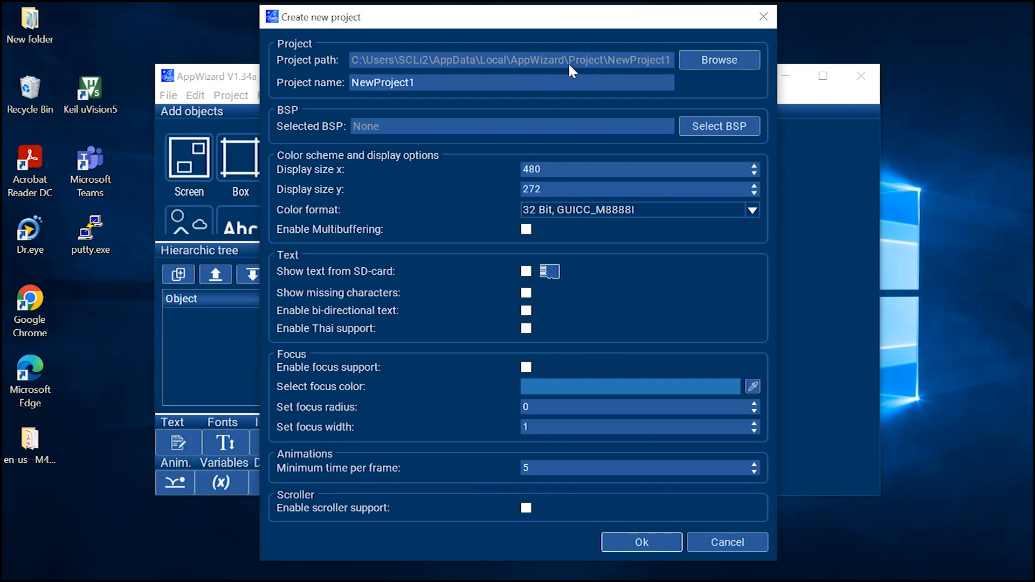
# Step: Create a project named ebike with color format 16 Bit, GUICC_M565 and multibuffering enabled
pyautogui.moveTo(414, 83); pyautogui.dragTo(343, 87)
pyautogui.press('BackSpace')
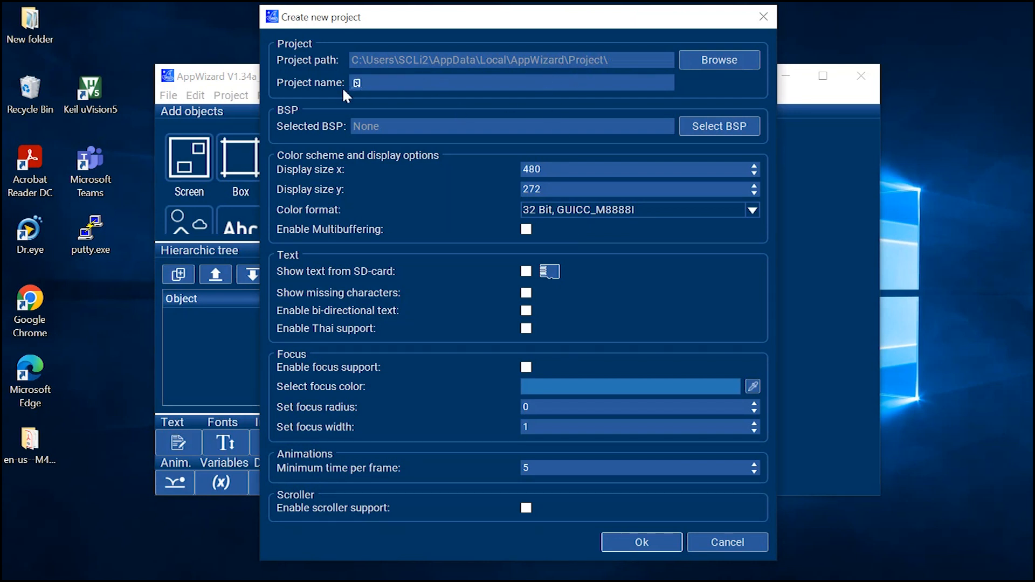
pyautogui.write('ebike')
pyautogui.click(611, 211)
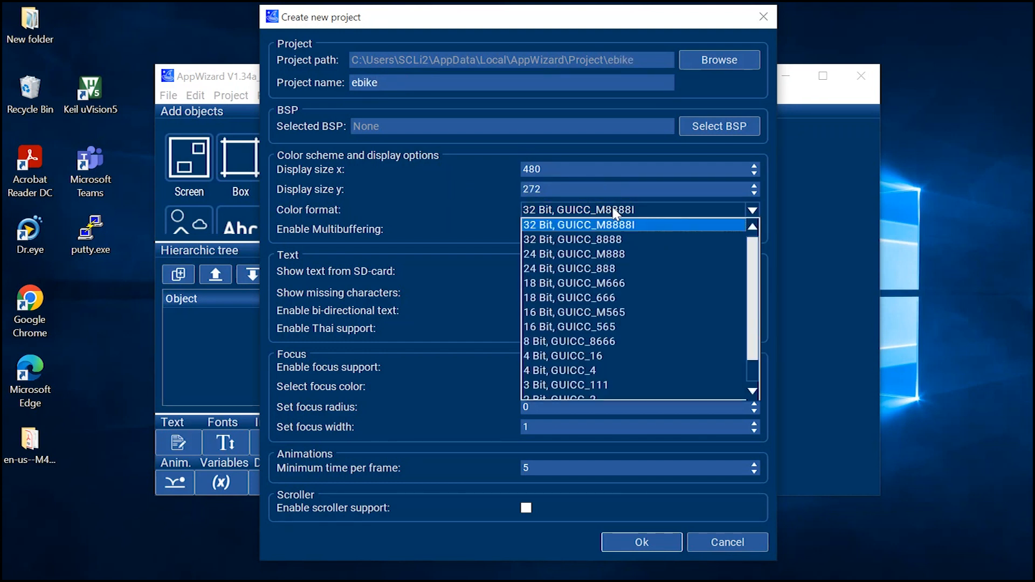
pyautogui.click(616, 310)
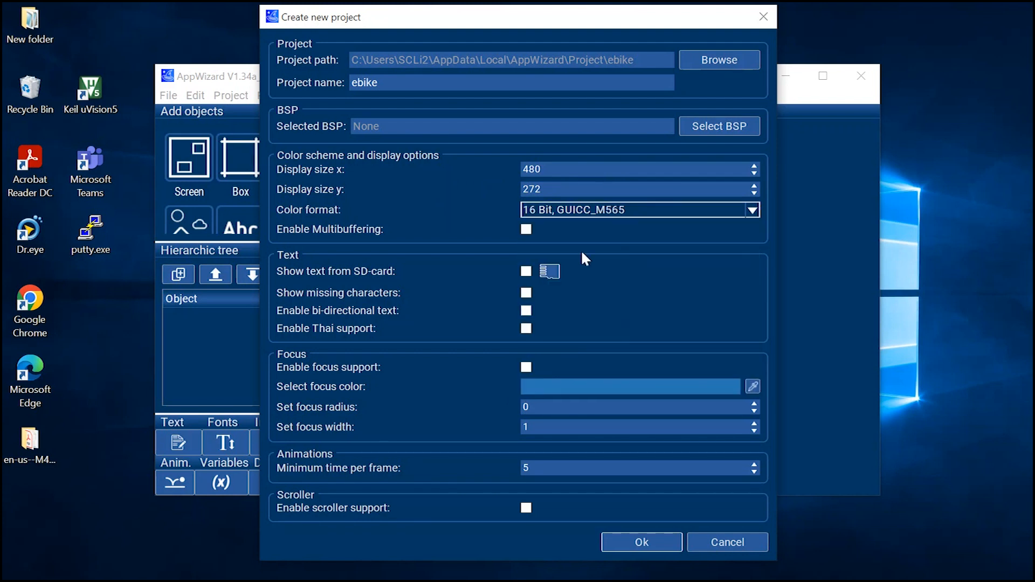
pyautogui.click(525, 230)
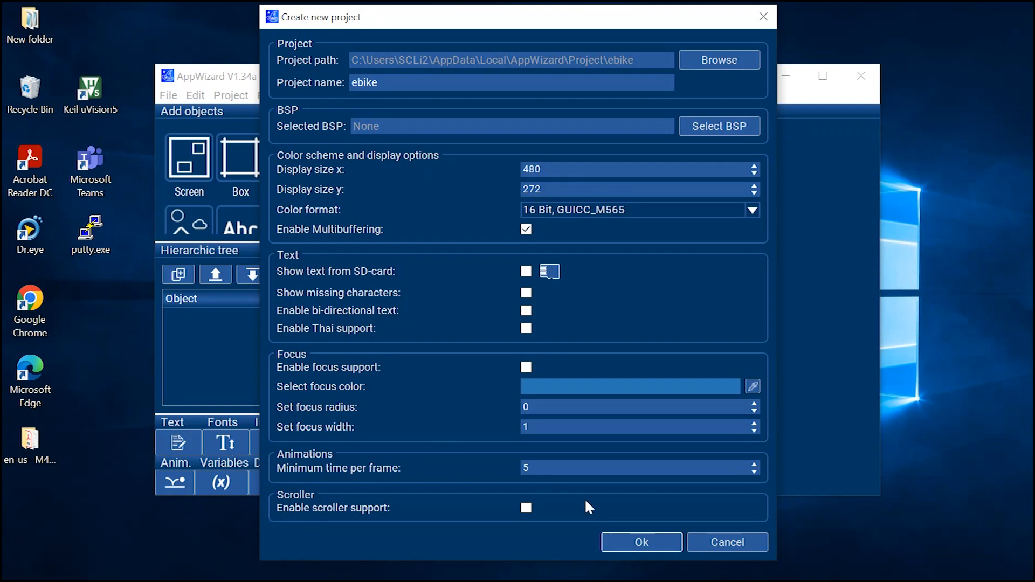
pyautogui.click(627, 538)
# Step: Maximize the main window and enlarge the object palette in height and width
pyautogui.click(822, 76)
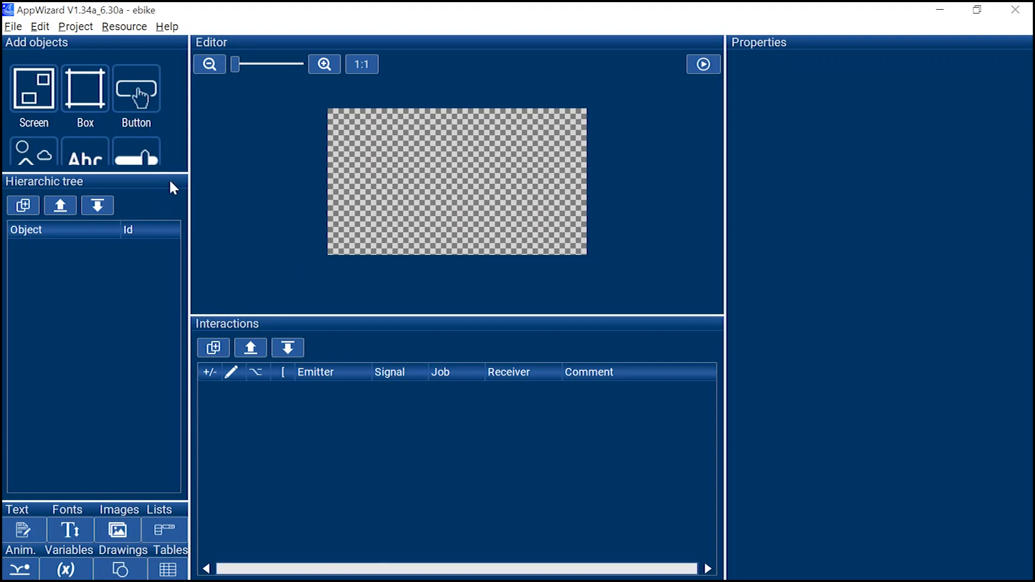
pyautogui.moveTo(172, 173); pyautogui.dragTo(173, 299)
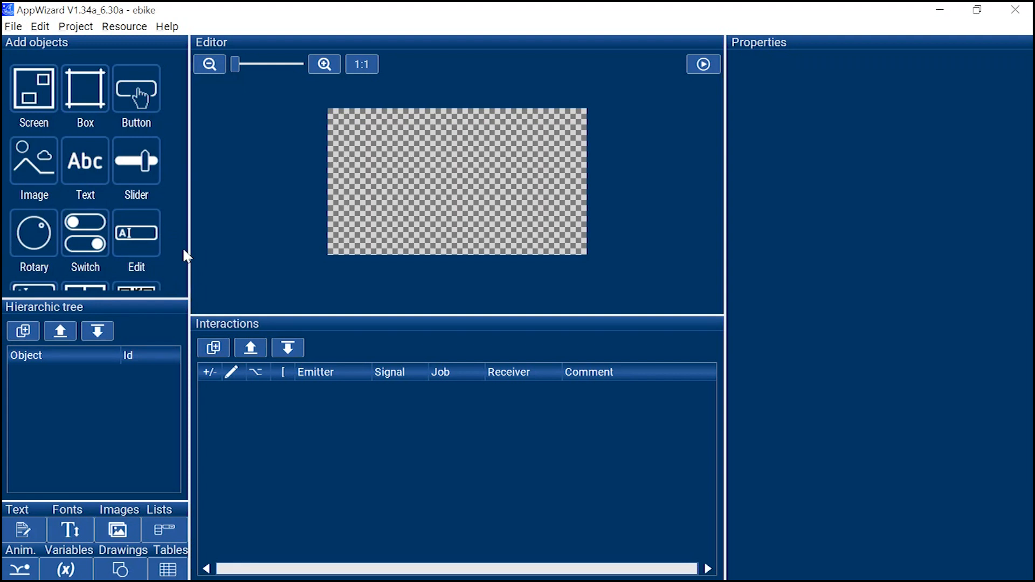
pyautogui.moveTo(188, 236); pyautogui.dragTo(235, 238)
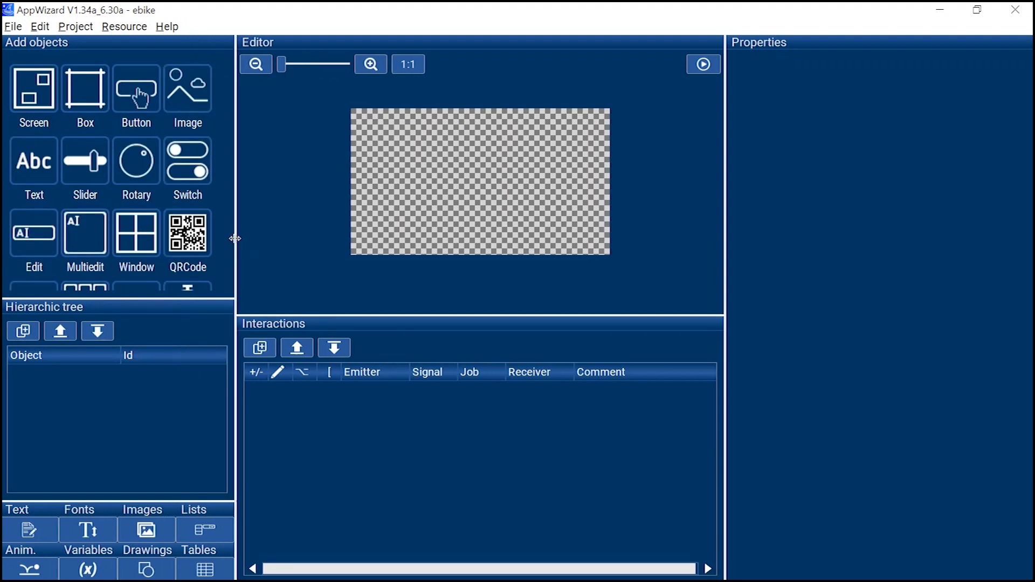
# Step: Add two screens to the project and select the first one
pyautogui.click(37, 103)
pyautogui.click(38, 105)
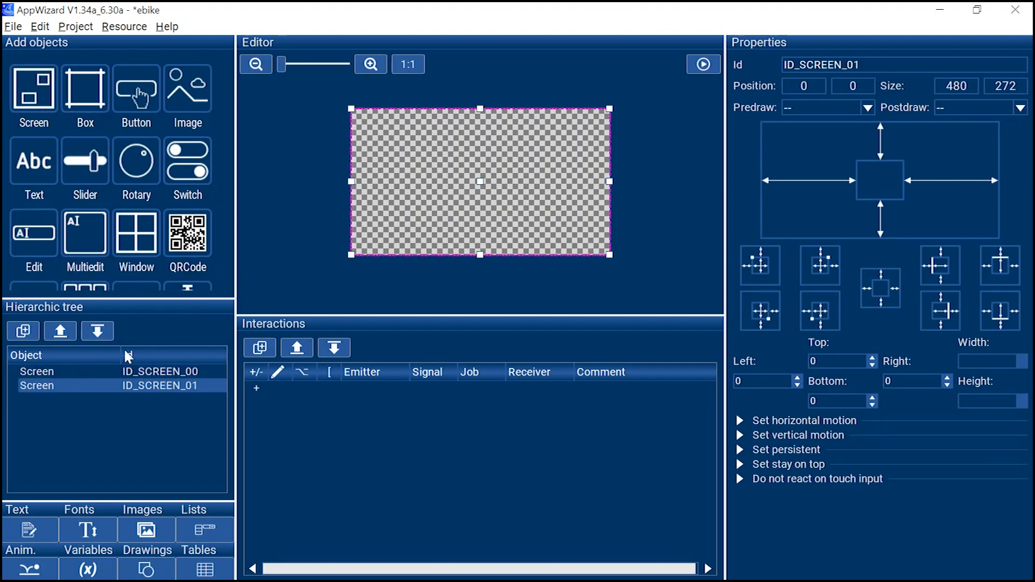
pyautogui.keyDown('shift'); pyautogui.click(160, 371); pyautogui.keyUp('shift')
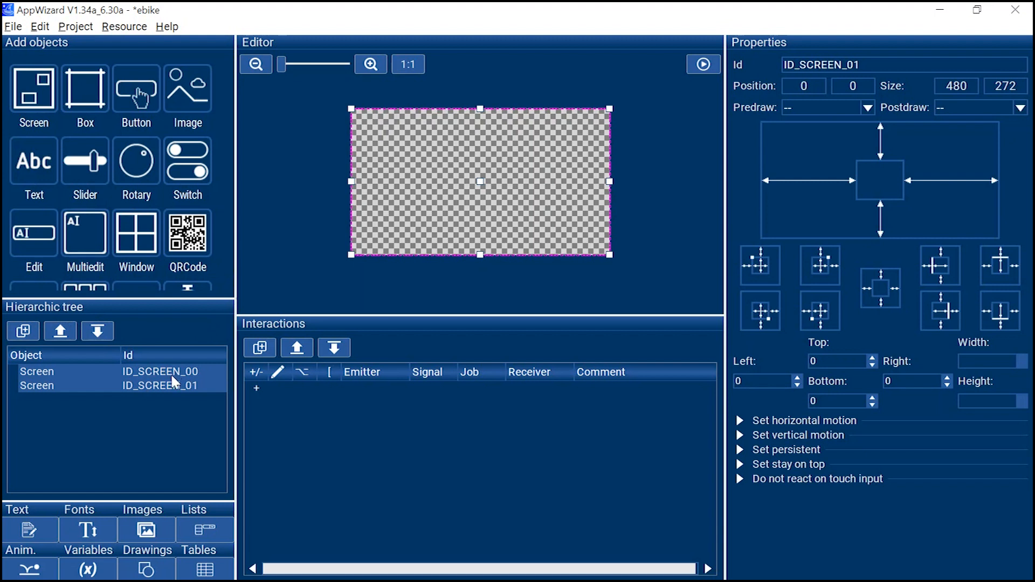
pyautogui.click(189, 375)
pyautogui.click(201, 376)
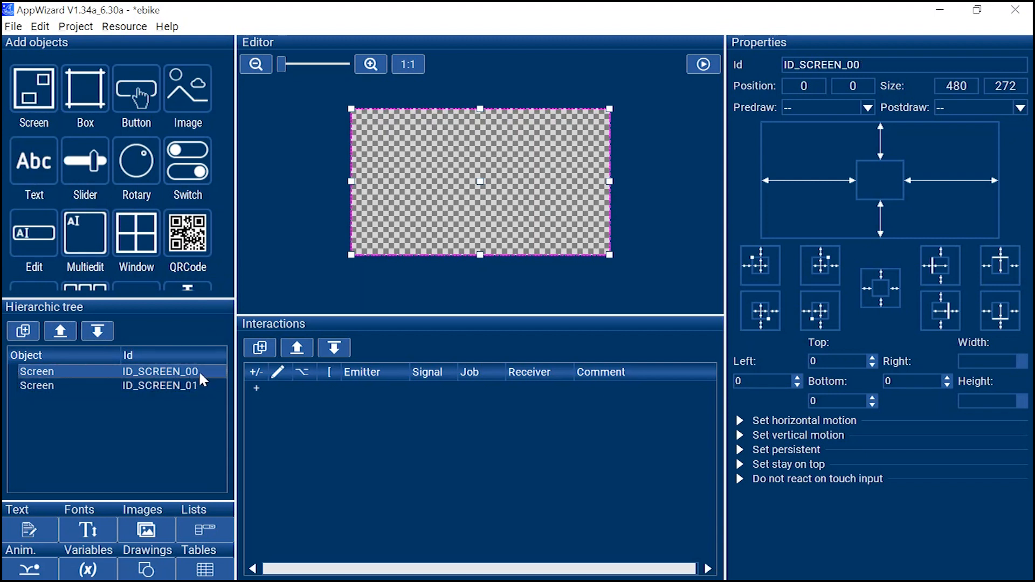
# Step: Rename the first screen's Id to ID_SCREEN_Speed and the second screen's to ID_SCREEN_Tier
pyautogui.doubleClick(200, 373)
pyautogui.press('BackSpace')
pyautogui.press('BackSpace')
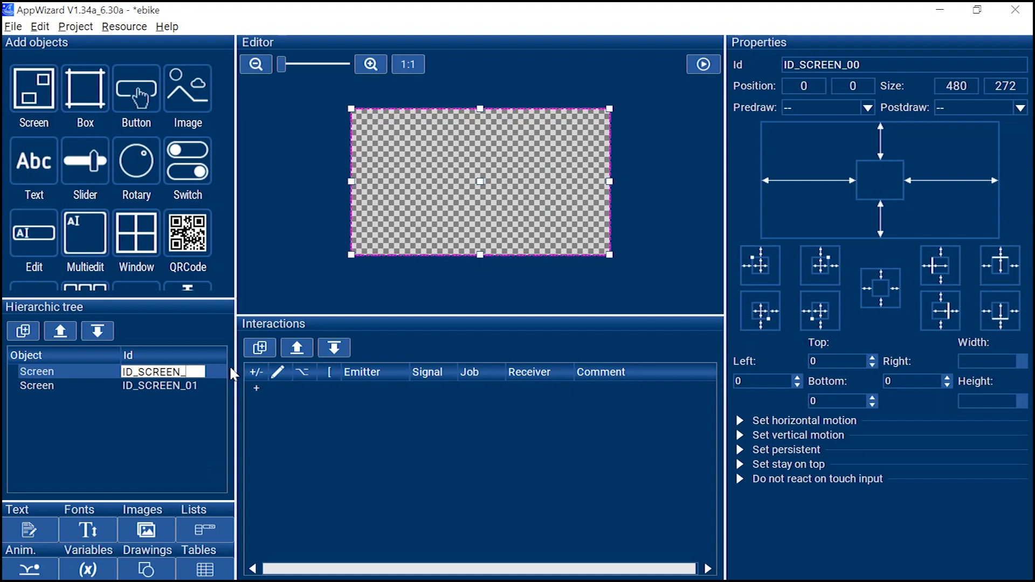
pyautogui.write('Speed')
pyautogui.press('Return')
pyautogui.doubleClick(201, 385)
pyautogui.press('BackSpace')
pyautogui.press('BackSpace')
pyautogui.write('Tie')
pyautogui.press('Return')
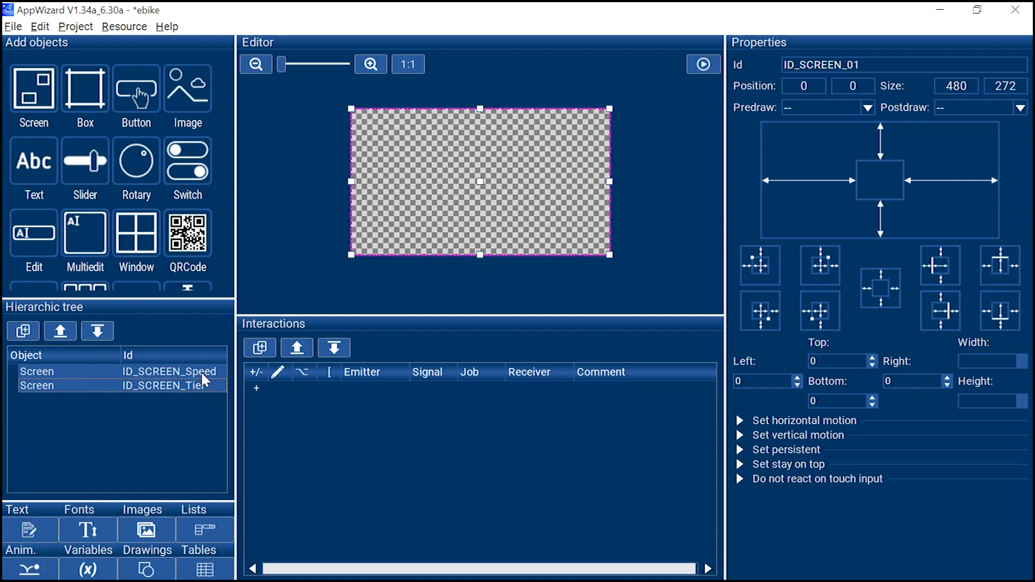
# Step: Add a box to the ID_SCREEN_Speed screen and widen the Id column of the hierarchic tree
pyautogui.click(203, 376)
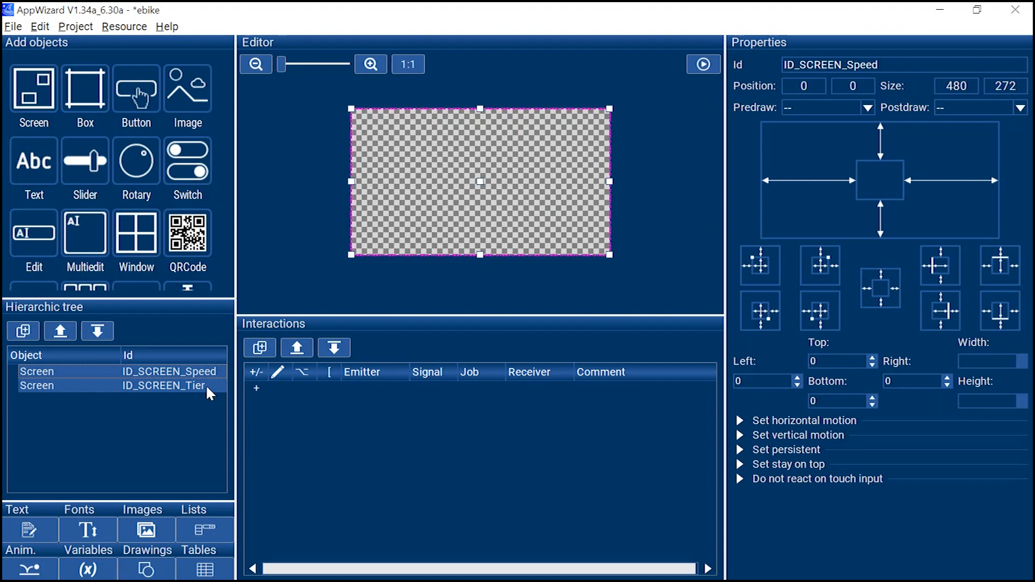
pyautogui.click(206, 388)
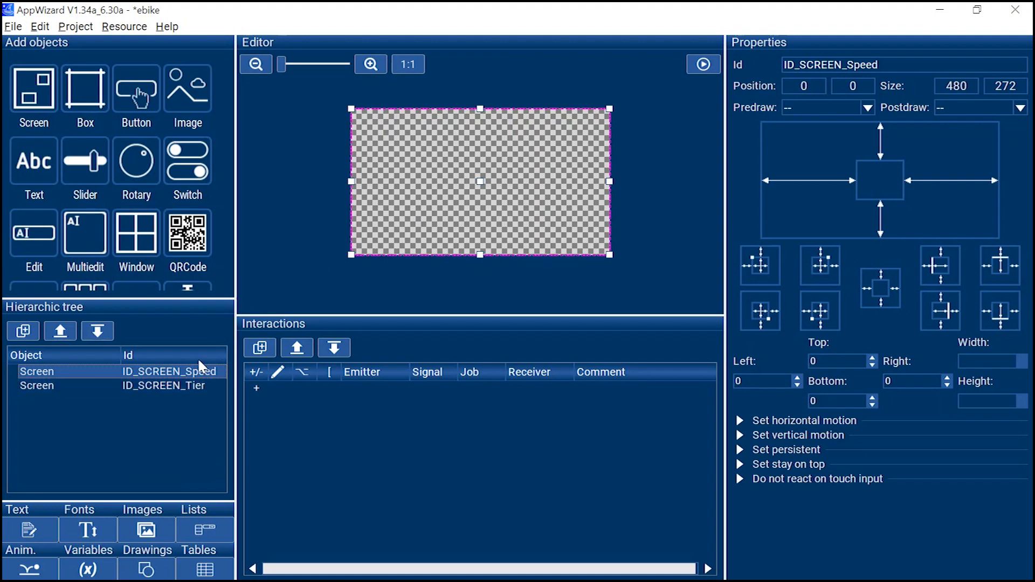
pyautogui.keyDown('ctrl'); pyautogui.click(217, 385); pyautogui.keyUp('ctrl')
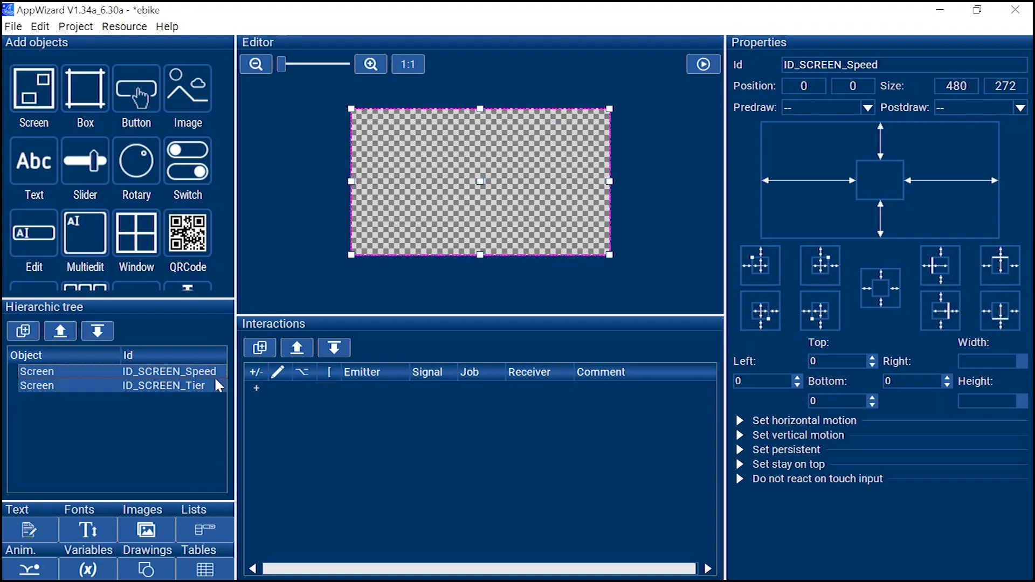
pyautogui.keyDown('ctrl'); pyautogui.click(217, 385); pyautogui.keyUp('ctrl')
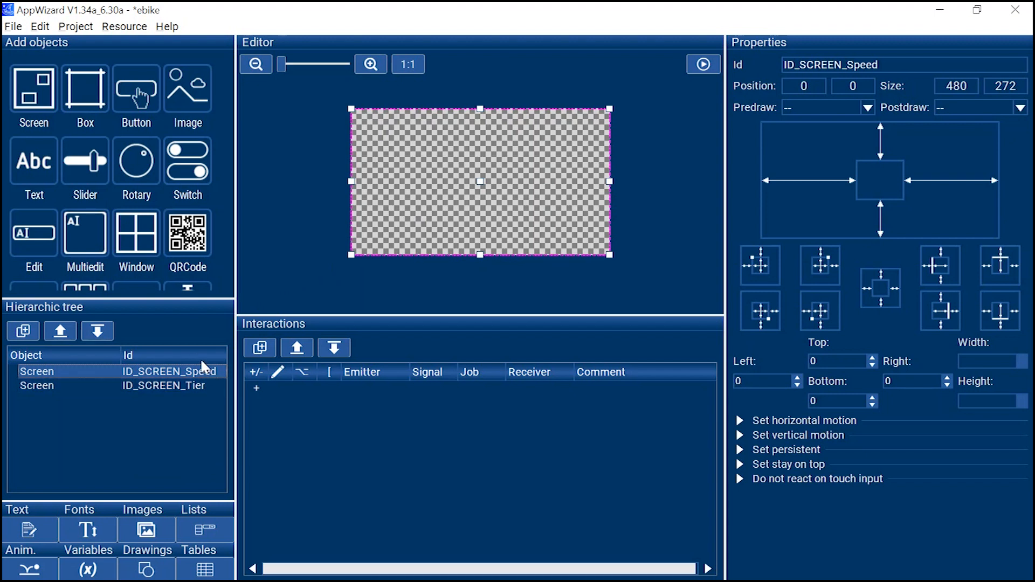
pyautogui.click(96, 103)
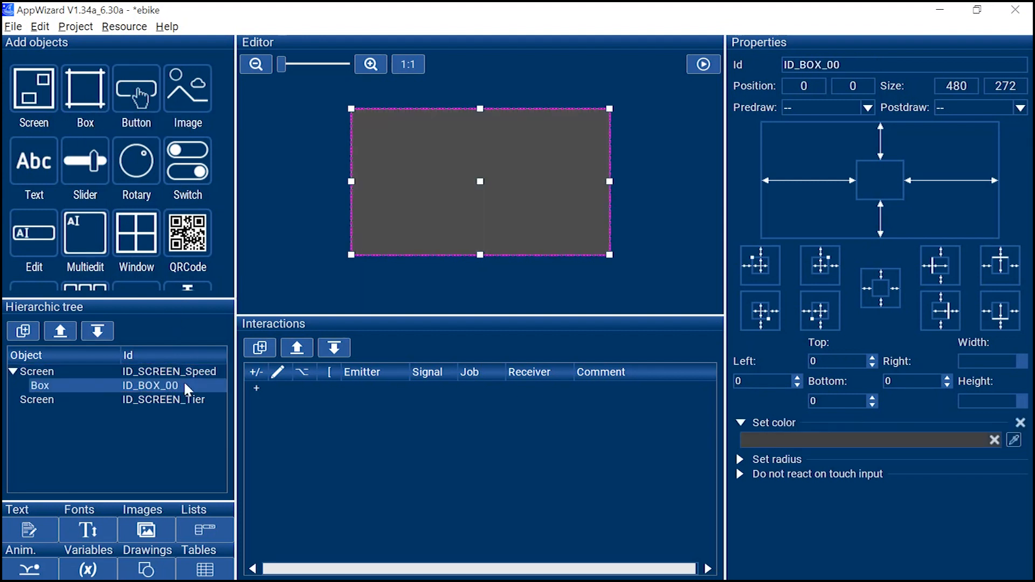
pyautogui.moveTo(120, 357); pyautogui.dragTo(84, 350)
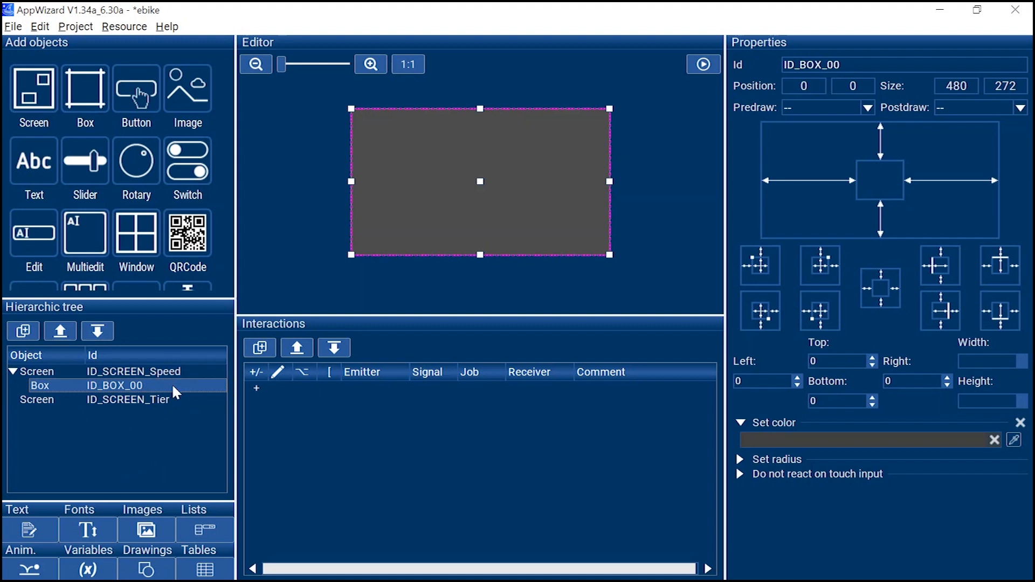
# Step: Set the box's color to black with red, green and blue at 0 and alpha 255
pyautogui.click(871, 441)
pyautogui.click(653, 287)
pyautogui.moveTo(653, 293); pyautogui.dragTo(651, 302)
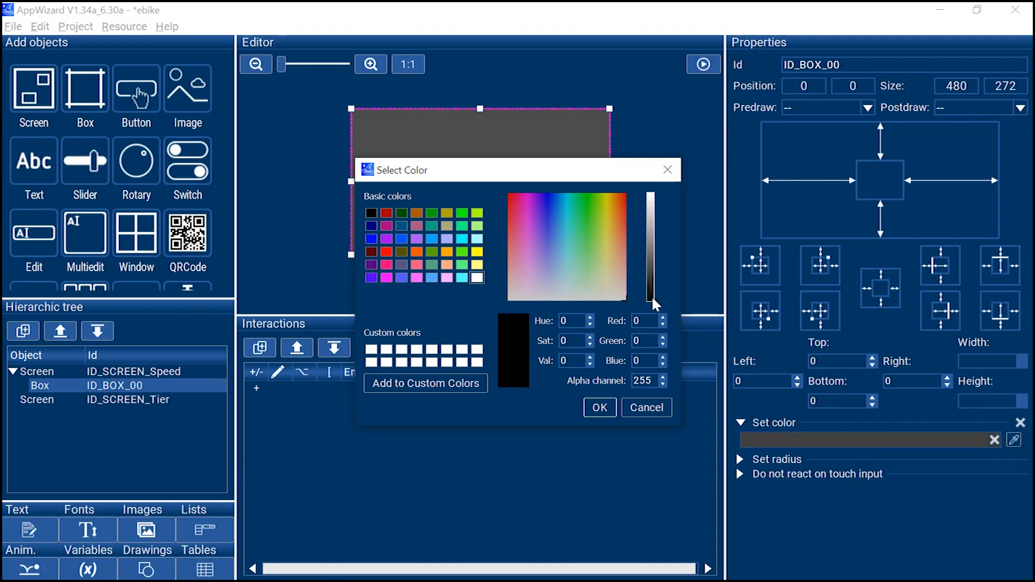
pyautogui.click(600, 408)
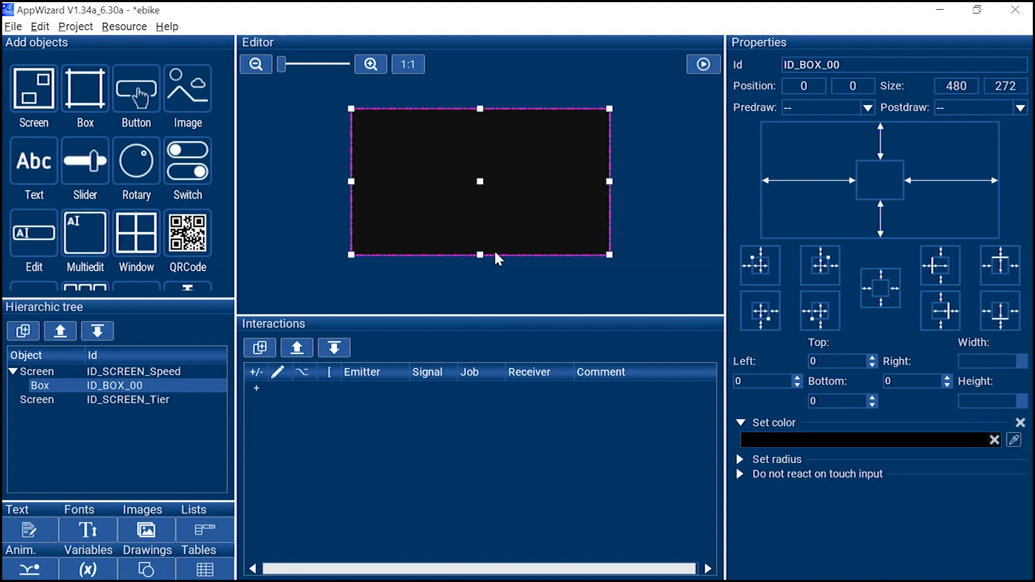
# Step: Add an image object to the ID_SCREEN_Speed screen and place it at about x 142, y 93
pyautogui.click(200, 111)
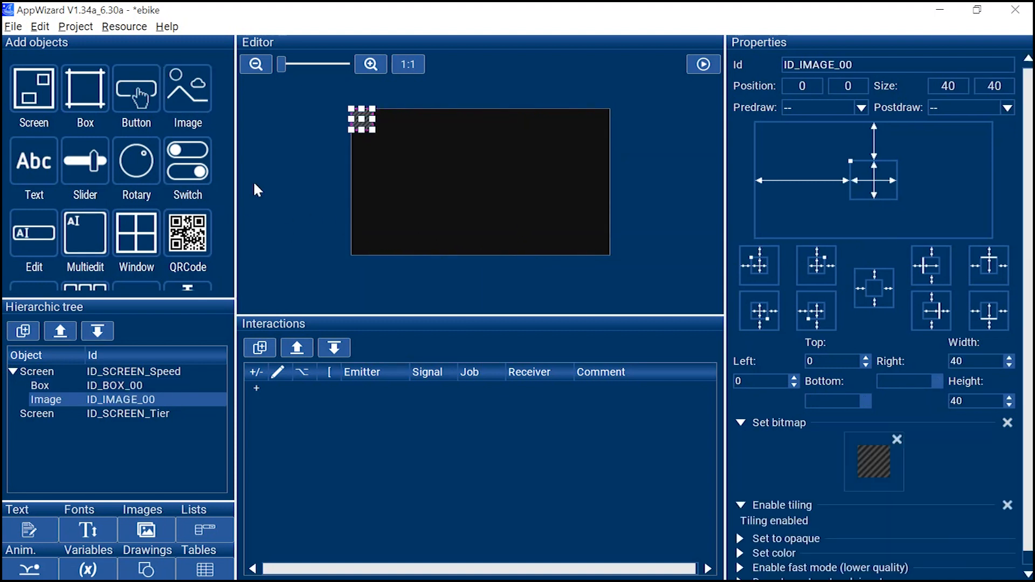
pyautogui.moveTo(361, 129); pyautogui.dragTo(438, 180)
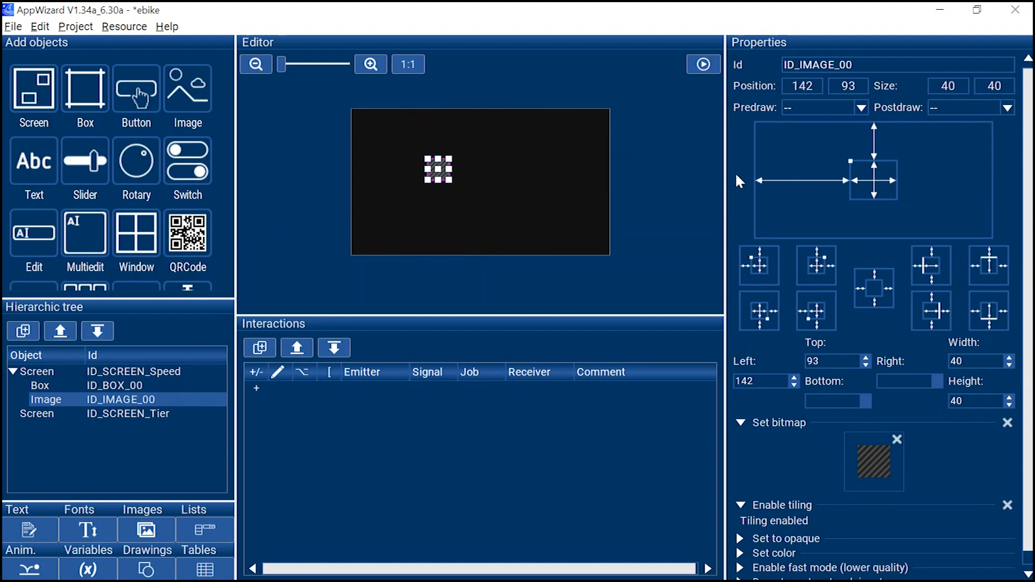
# Step: Import the pictures from Ebike_Demo_BG0.png through turnLine_3.png from the desktop folder ebike Image into the project
pyautogui.scroll(-1, 818, 448)
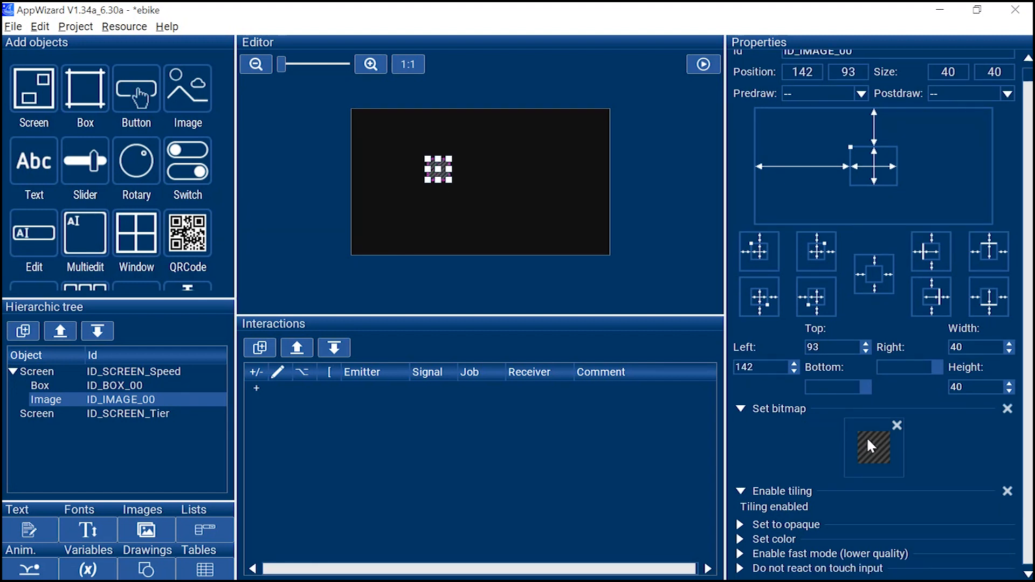
pyautogui.click(873, 449)
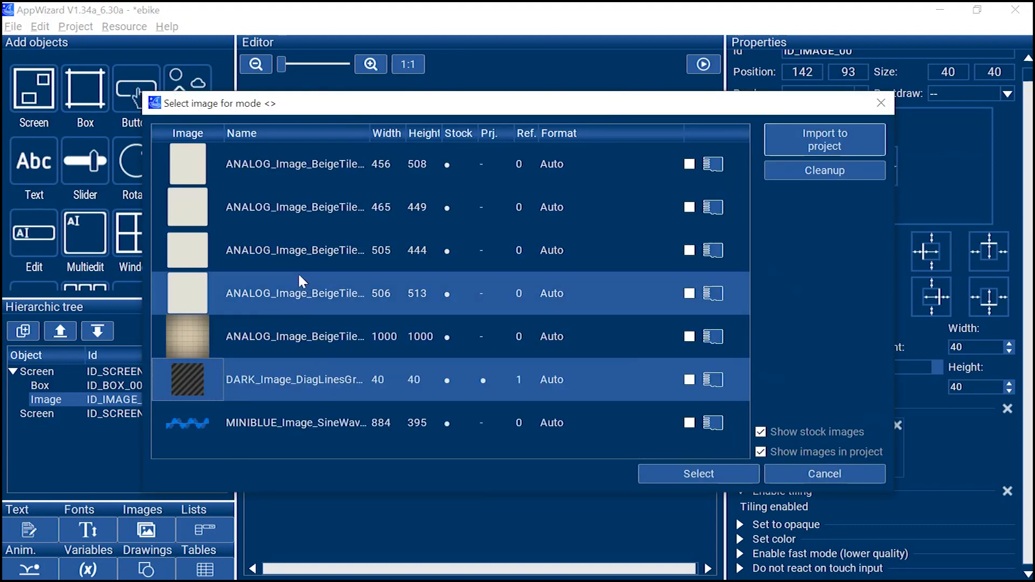
pyautogui.click(783, 147)
pyautogui.click(785, 168)
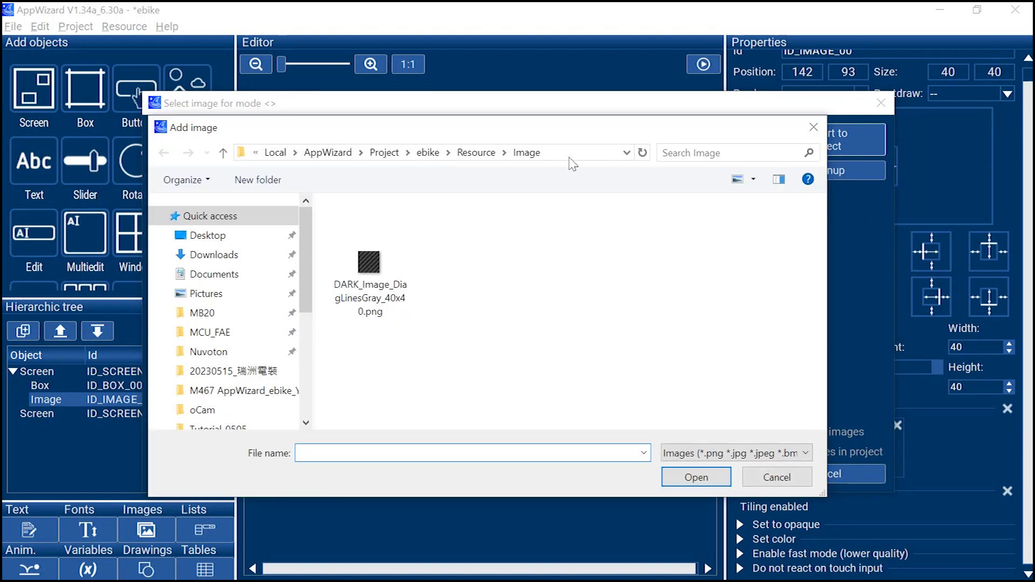
pyautogui.click(570, 158)
pyautogui.write('C:\\Users\\SCLi2\\Desktop\\ebike Image')
pyautogui.press('Return')
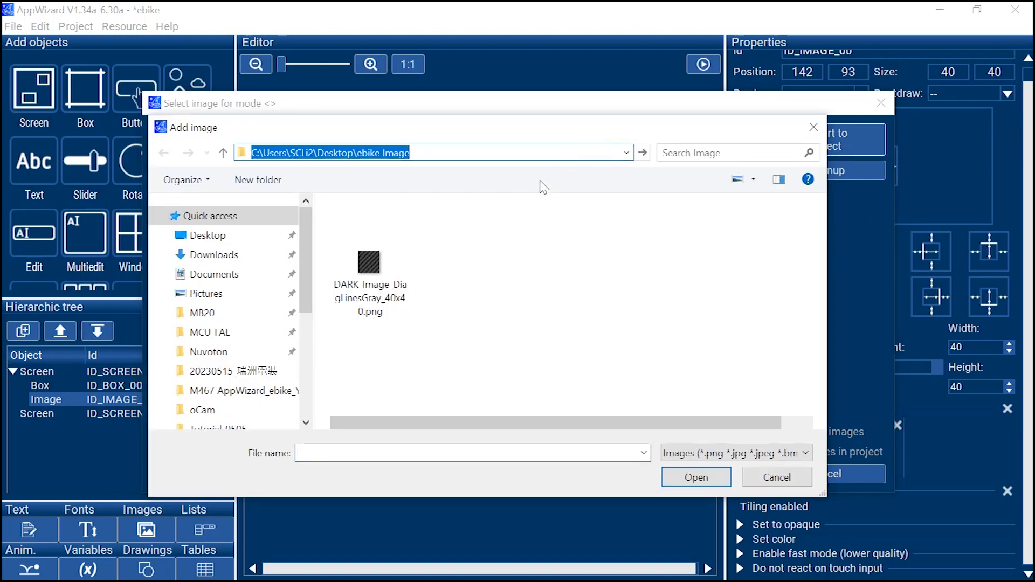
pyautogui.click(393, 273)
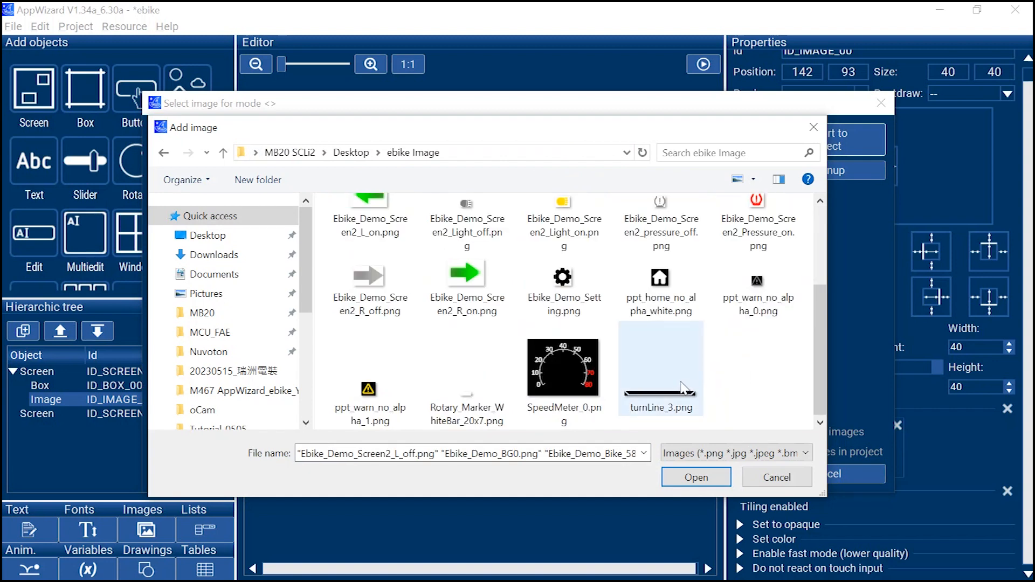
pyautogui.keyDown('shift'); pyautogui.click(684, 389); pyautogui.keyUp('shift')
pyautogui.click(690, 479)
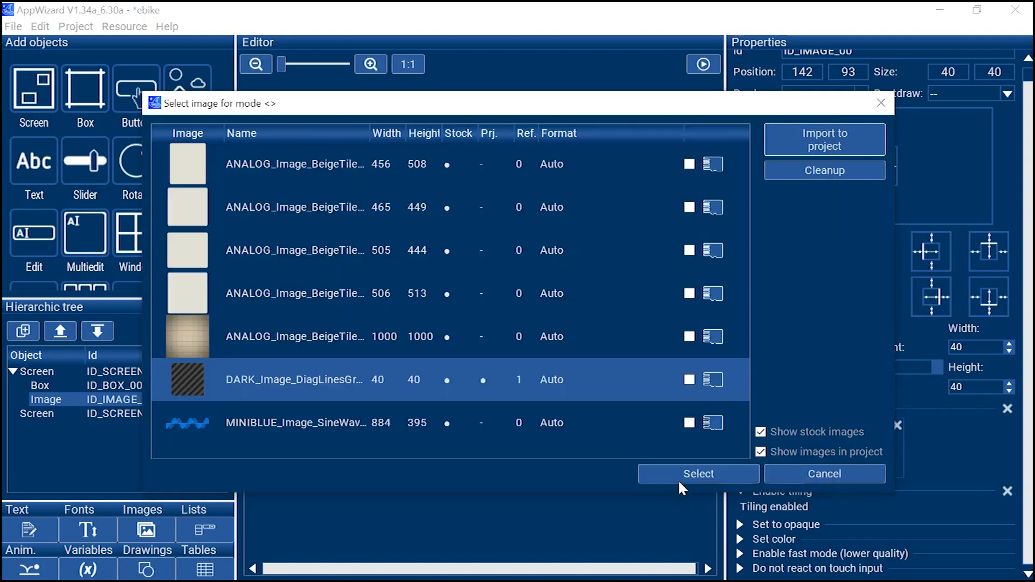
# Step: Assign turnLine_3.png as the bitmap of the new image object
pyautogui.scroll(-5, 334, 299)
pyautogui.scroll(3, 326, 279)
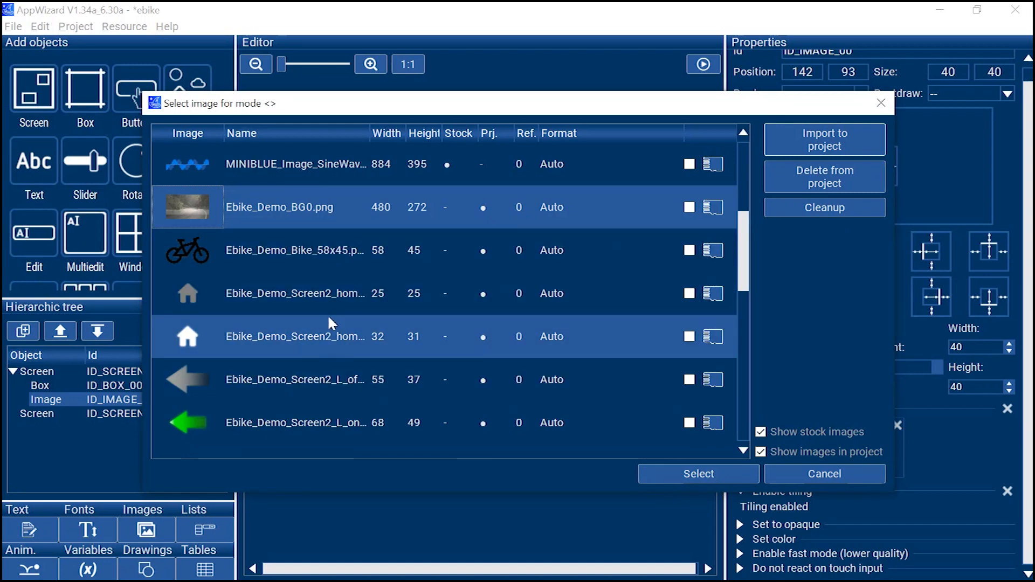
pyautogui.scroll(-1, 335, 324)
pyautogui.scroll(1, 334, 300)
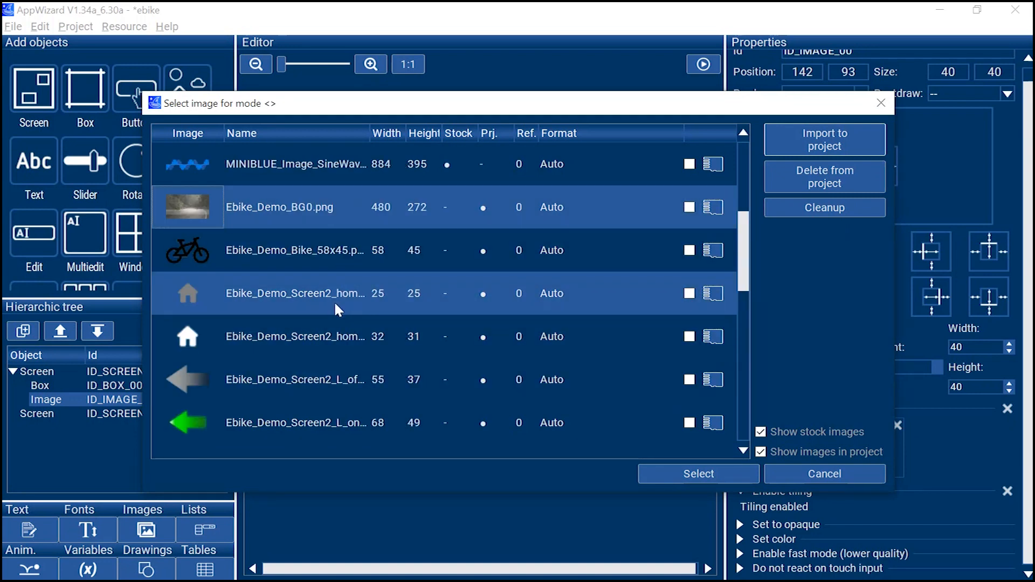
pyautogui.scroll(-4, 332, 313)
pyautogui.click(317, 416)
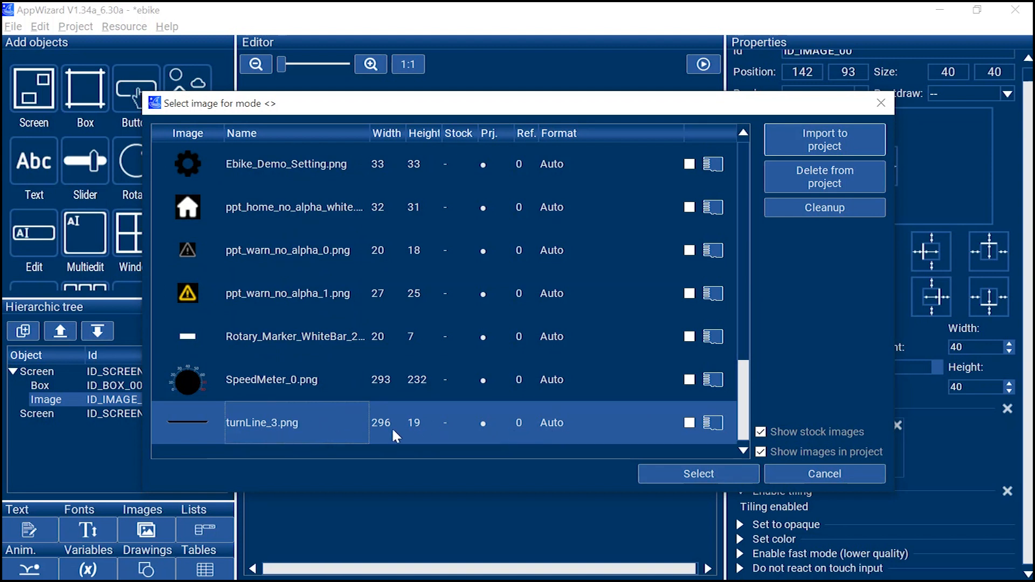
pyautogui.click(676, 476)
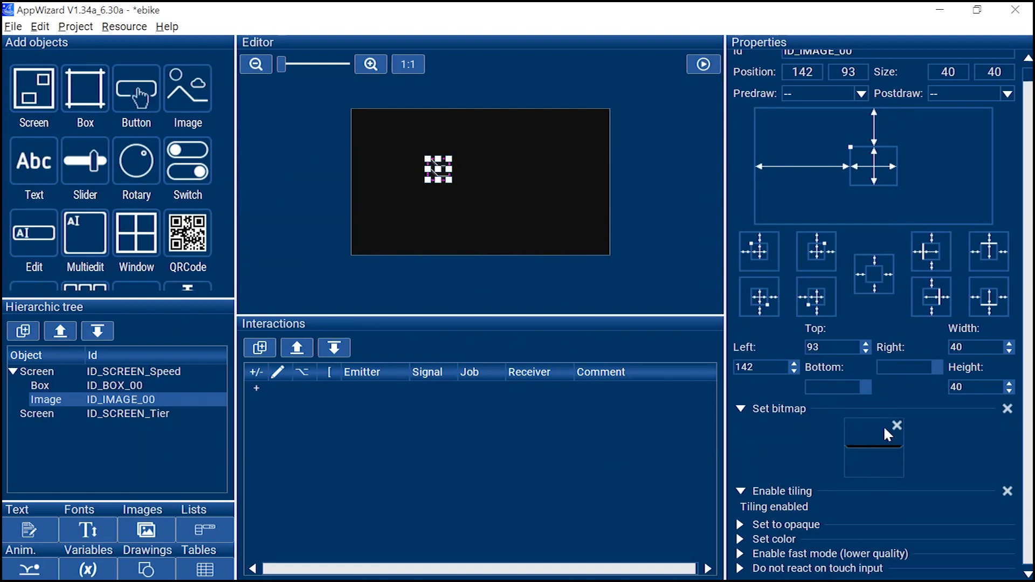
# Step: Fit the image object's size to its content and move it to about x 92, y 28
pyautogui.rightClick(447, 182)
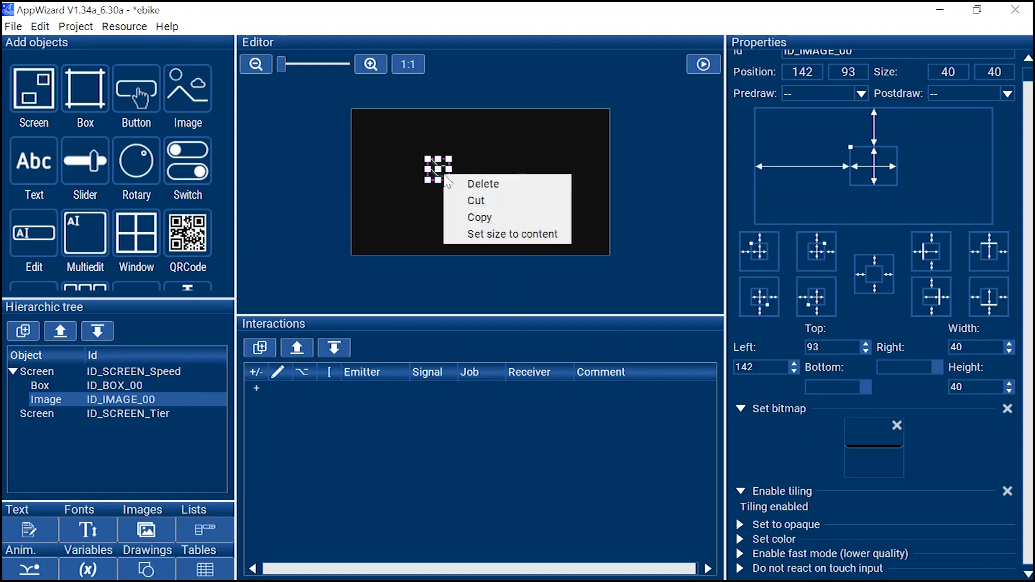
pyautogui.click(485, 235)
pyautogui.moveTo(517, 163); pyautogui.dragTo(542, 130)
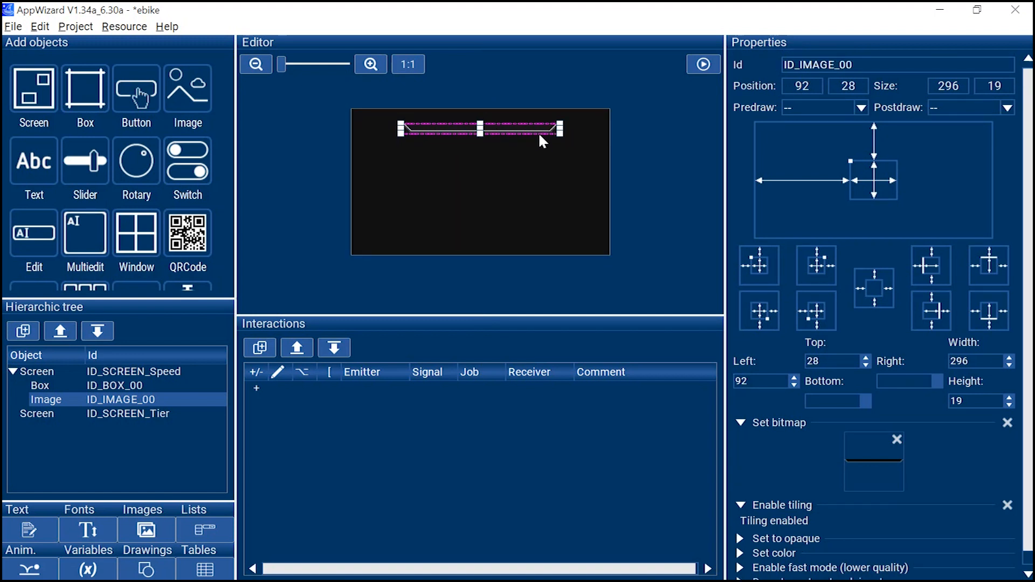
# Step: Change the bitmap format of turnLine_3.png to High color with alpha (565) and apply it
pyautogui.click(875, 465)
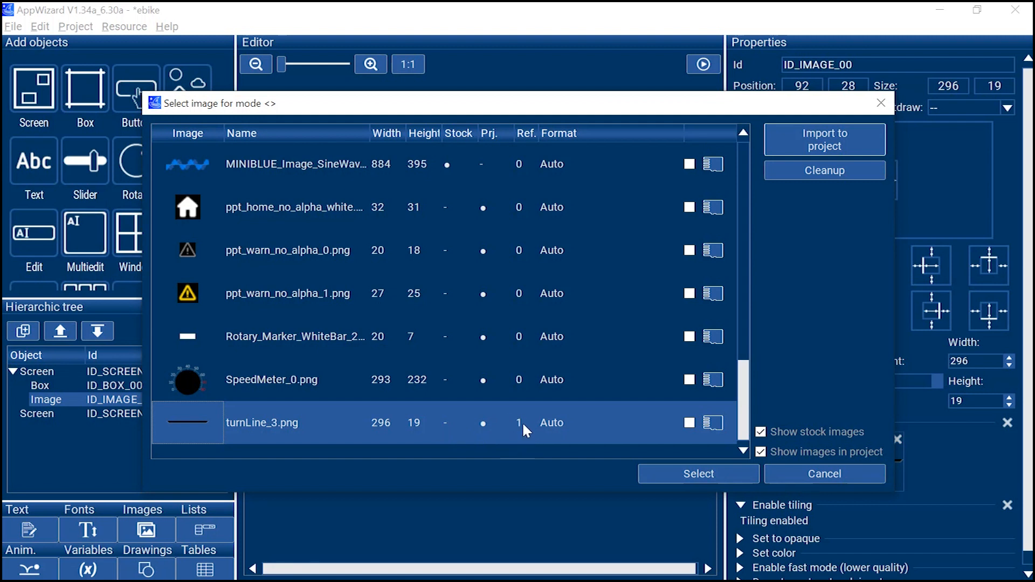
pyautogui.doubleClick(567, 424)
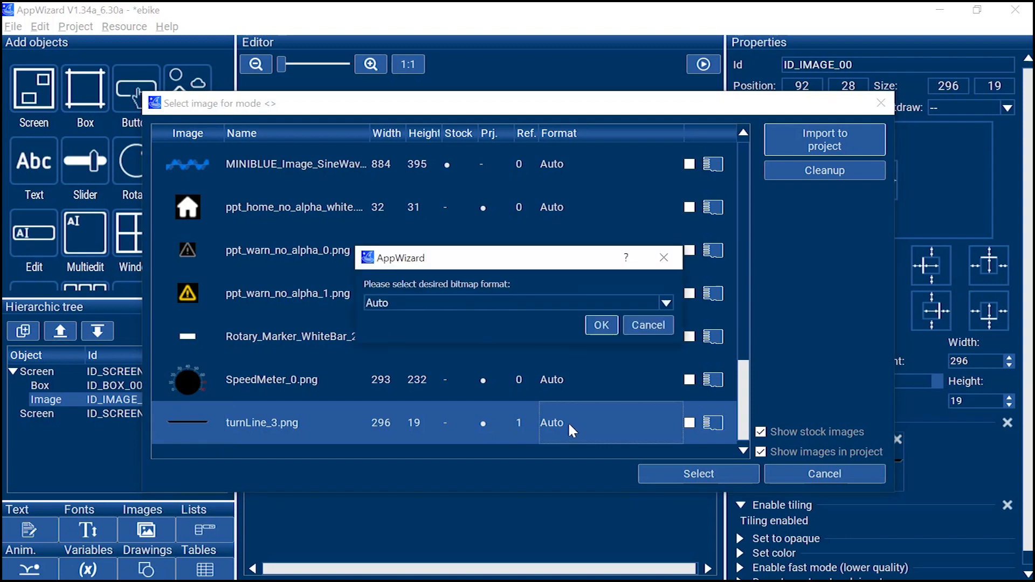
pyautogui.click(507, 304)
pyautogui.scroll(-2, 479, 387)
pyautogui.scroll(-4, 480, 388)
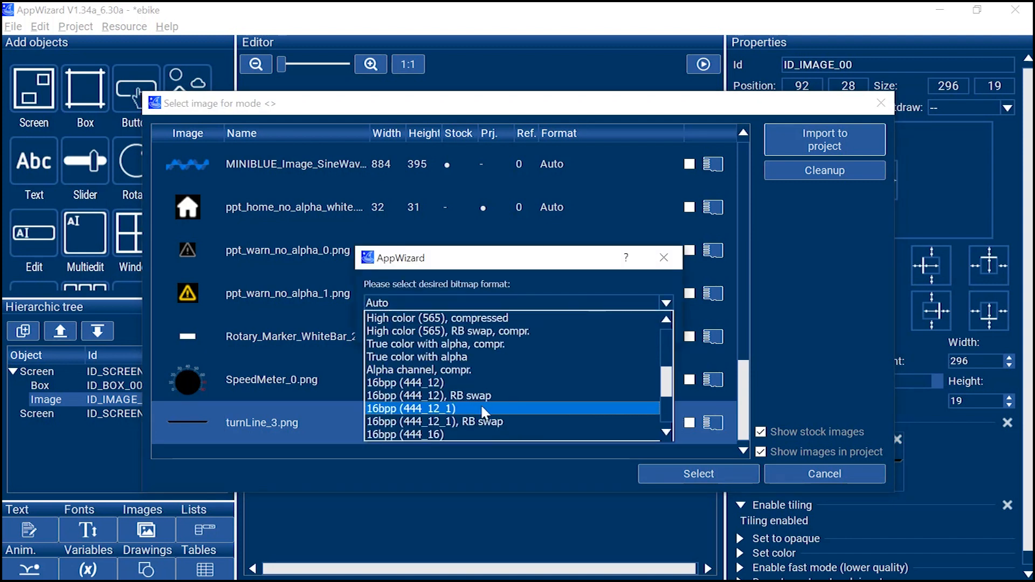
pyautogui.click(481, 388)
pyautogui.click(602, 324)
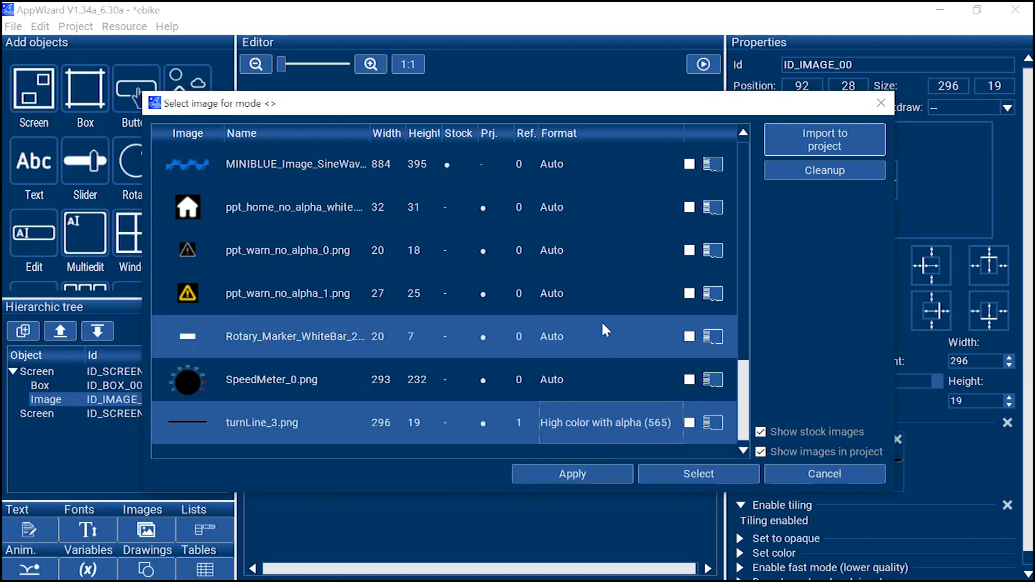
pyautogui.click(584, 473)
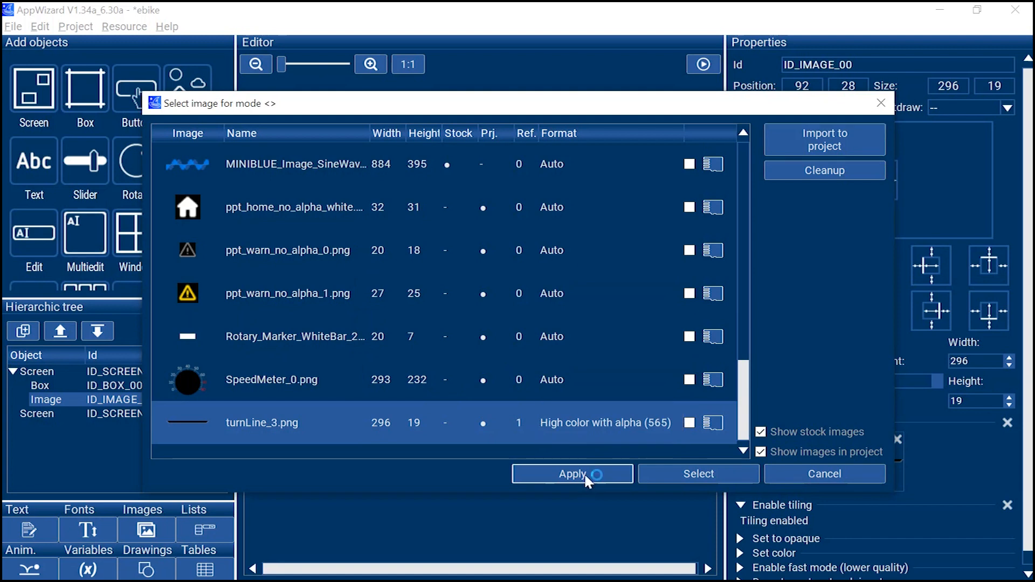
pyautogui.click(848, 458)
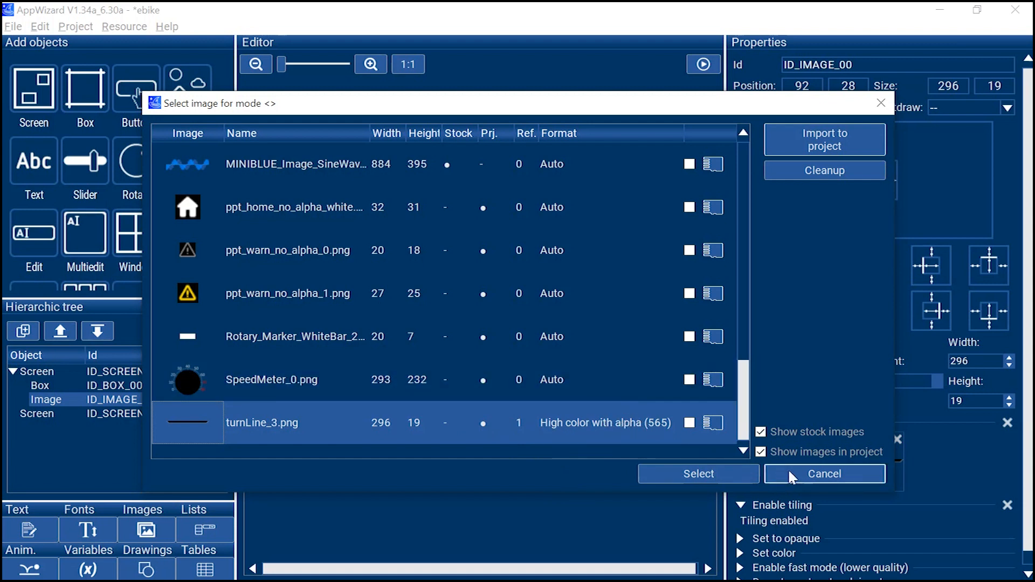
pyautogui.click(814, 473)
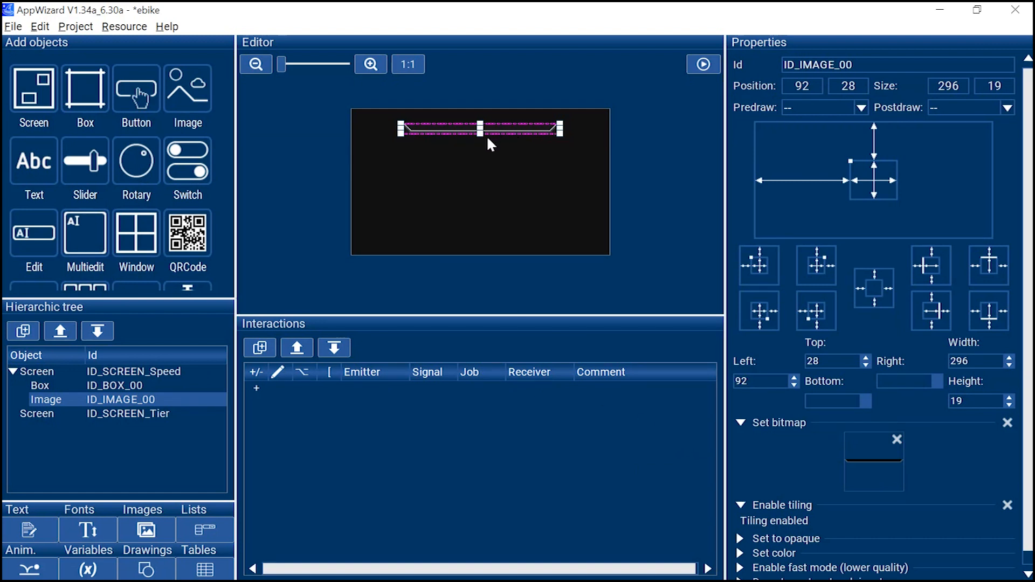
pyautogui.click(316, 295)
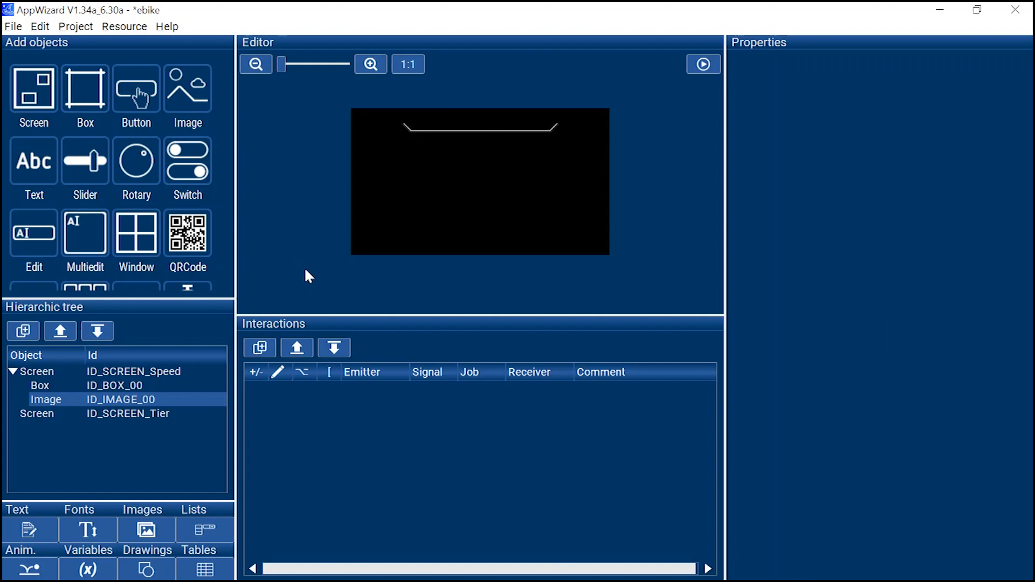
# Step: Add a rotary object to the Speed screen at about x 93, y 102 and rename it ID_ROTARY_Speed
pyautogui.click(150, 163)
pyautogui.moveTo(375, 127); pyautogui.dragTo(422, 185)
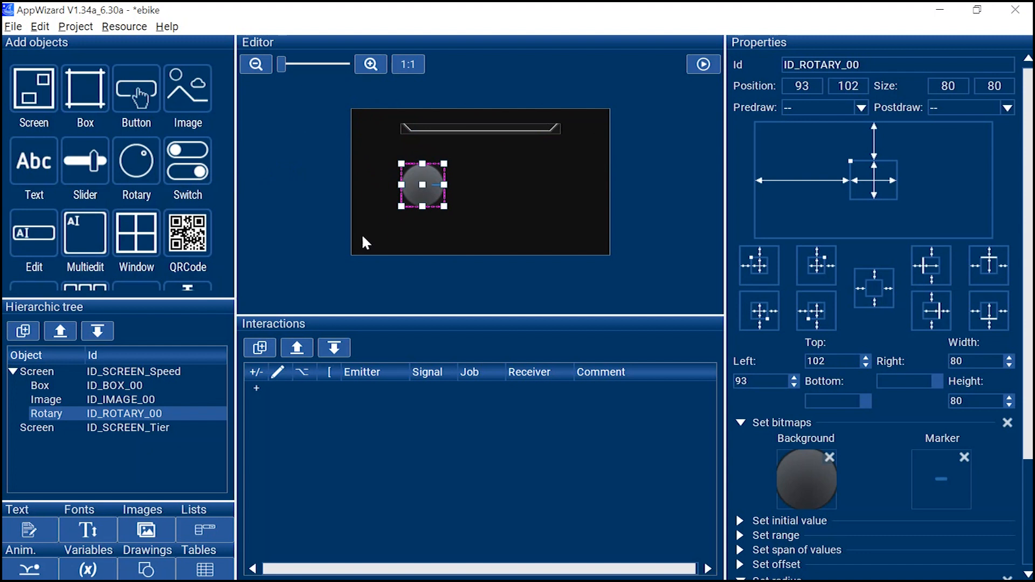
pyautogui.click(176, 416)
pyautogui.press('BackSpace')
pyautogui.press('BackSpace')
pyautogui.write('Speed')
pyautogui.press('Return')
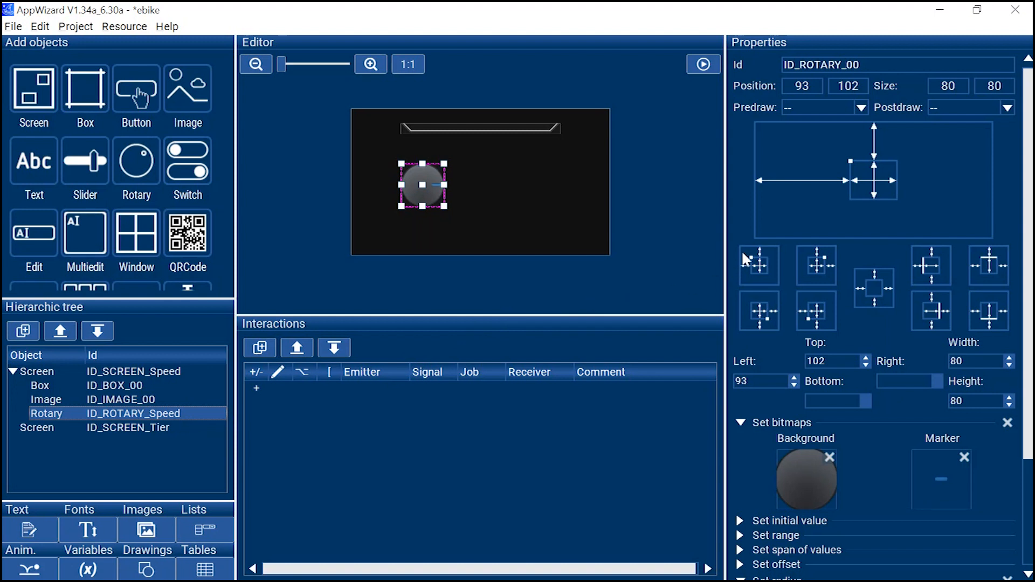
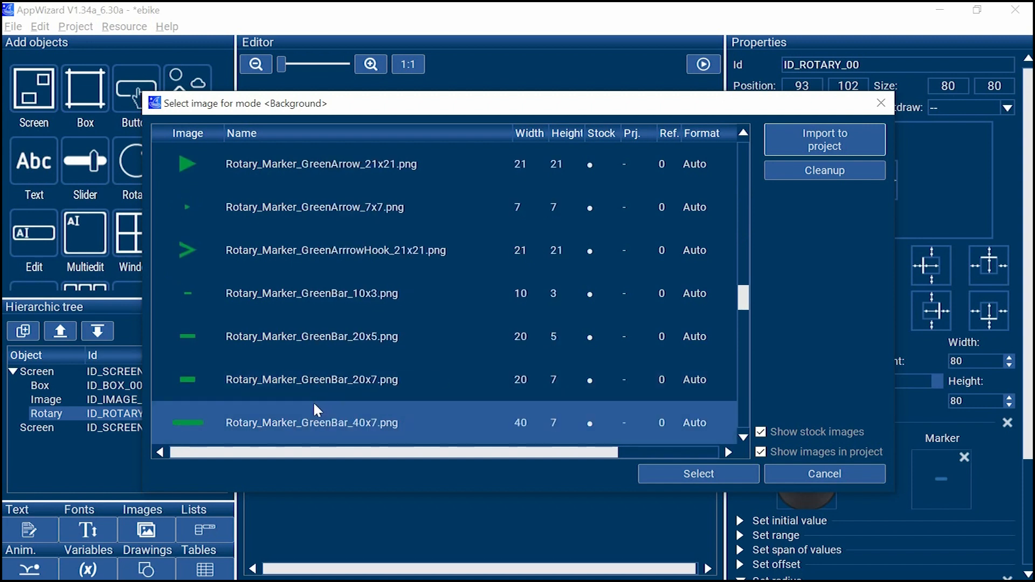
# Step: Assign SpeedMeter_0.png as the rotary's background and set its bitmap format to High color with alpha (565)
pyautogui.click(305, 380)
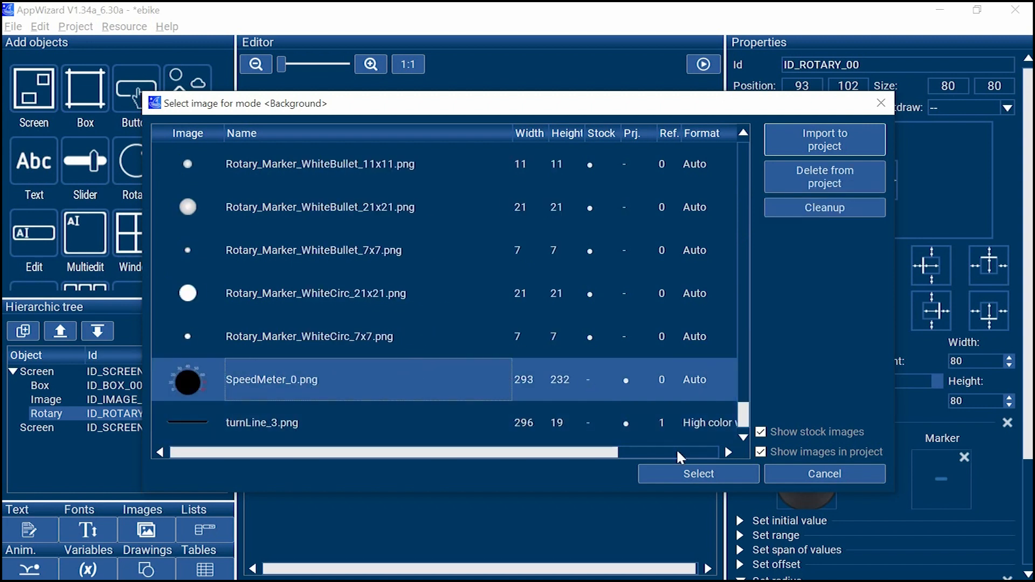
pyautogui.click(699, 473)
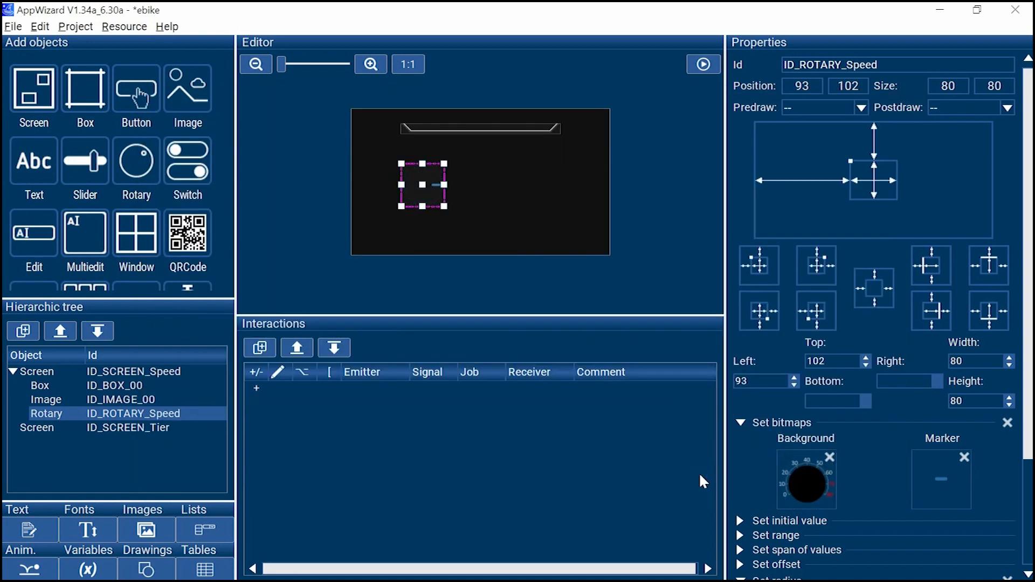
pyautogui.click(807, 483)
pyautogui.click(625, 380)
pyautogui.click(697, 424)
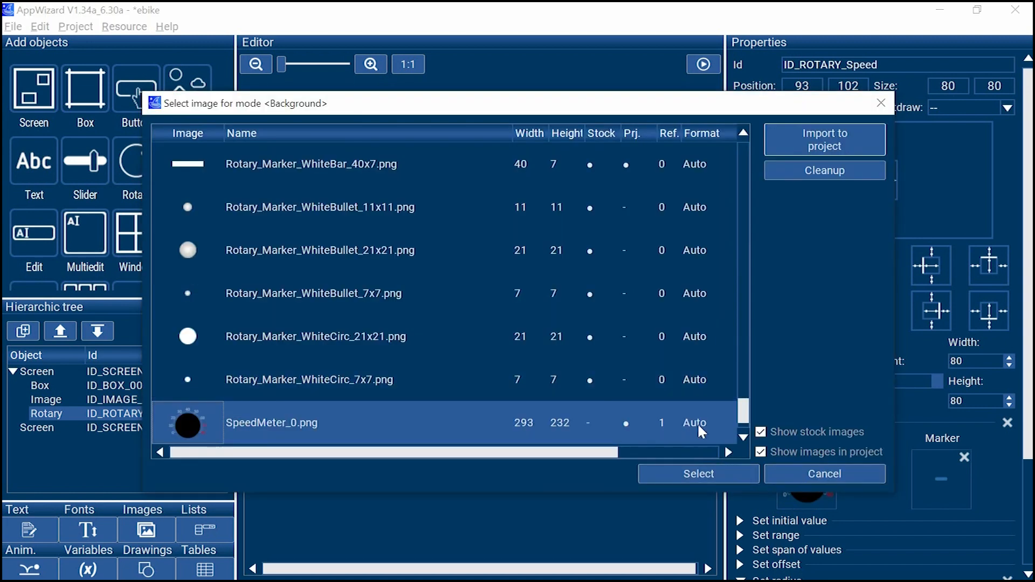
pyautogui.click(698, 421)
pyautogui.click(526, 302)
pyautogui.scroll(-1, 501, 378)
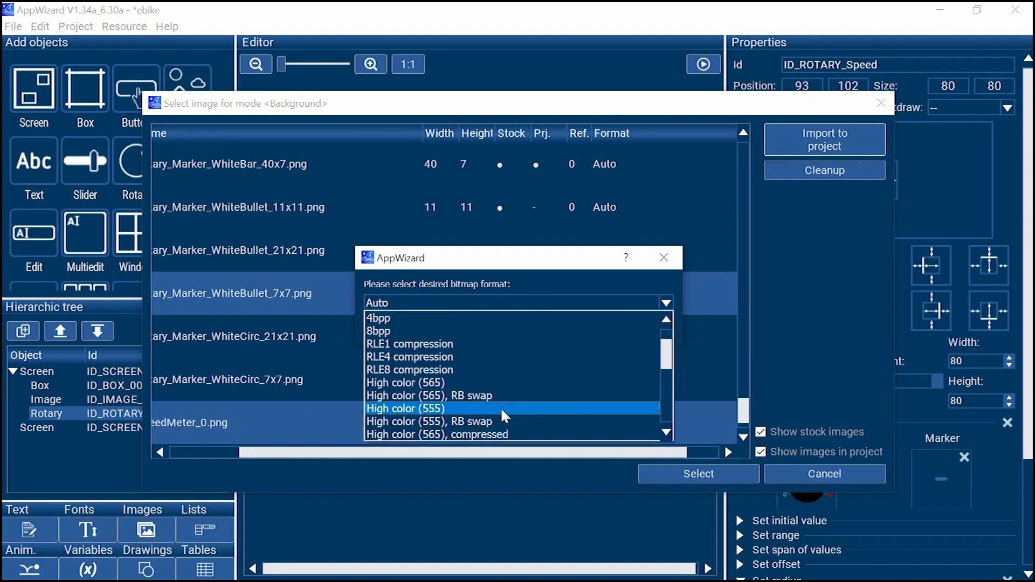
pyautogui.scroll(-6, 506, 395)
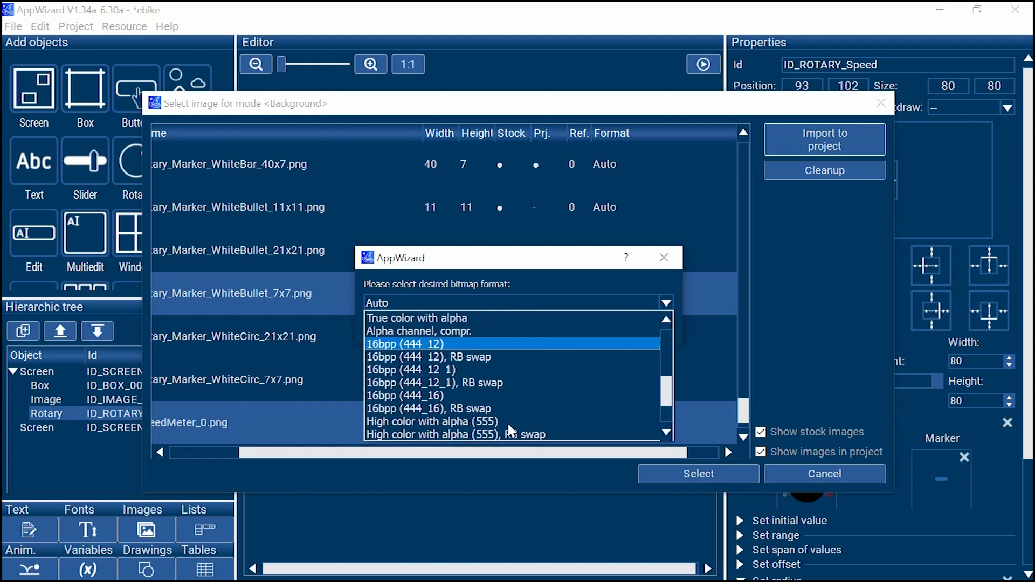
pyautogui.click(509, 383)
pyautogui.click(603, 327)
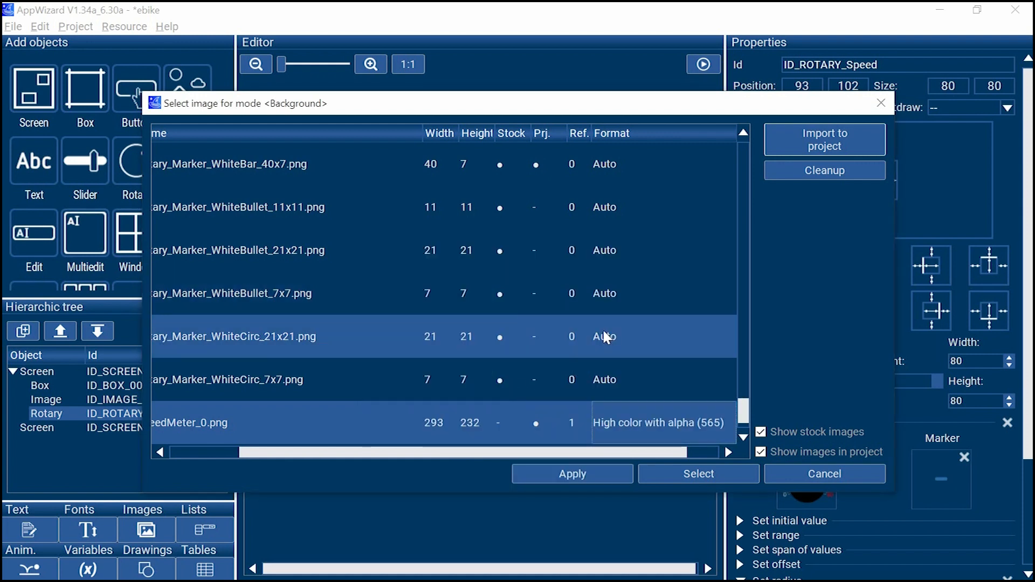
pyautogui.click(615, 471)
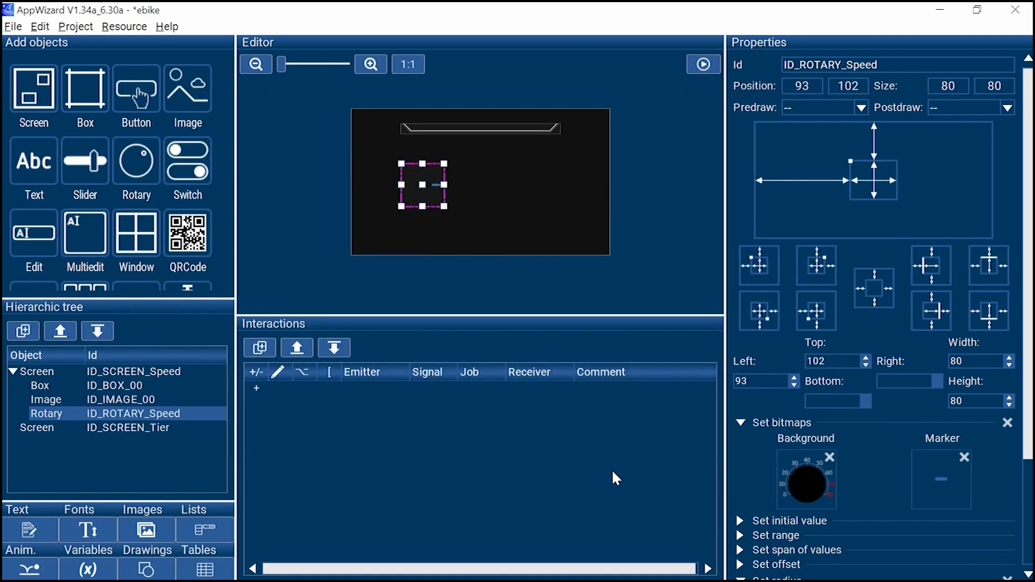
# Step: Assign Rotary_Marker_WhiteBar_20x7.png as the marker bitmap of ID_ROTARY_Speed
pyautogui.click(942, 484)
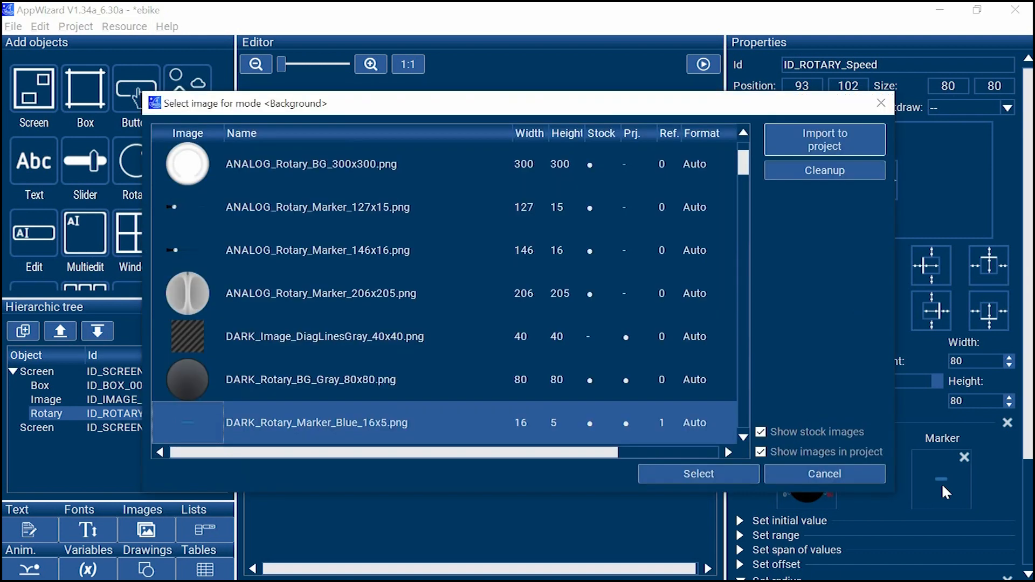
pyautogui.scroll(-7, 287, 273)
pyautogui.scroll(-10, 319, 297)
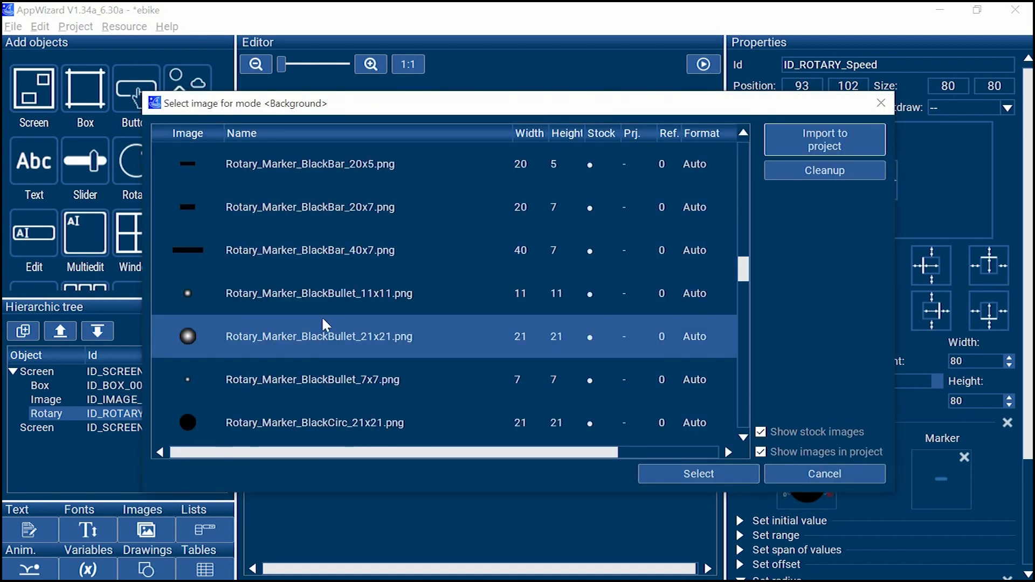
pyautogui.click(348, 423)
pyautogui.click(670, 473)
# Step: Set the bitmap format of the white bar marker to High color with alpha (565)
pyautogui.click(927, 482)
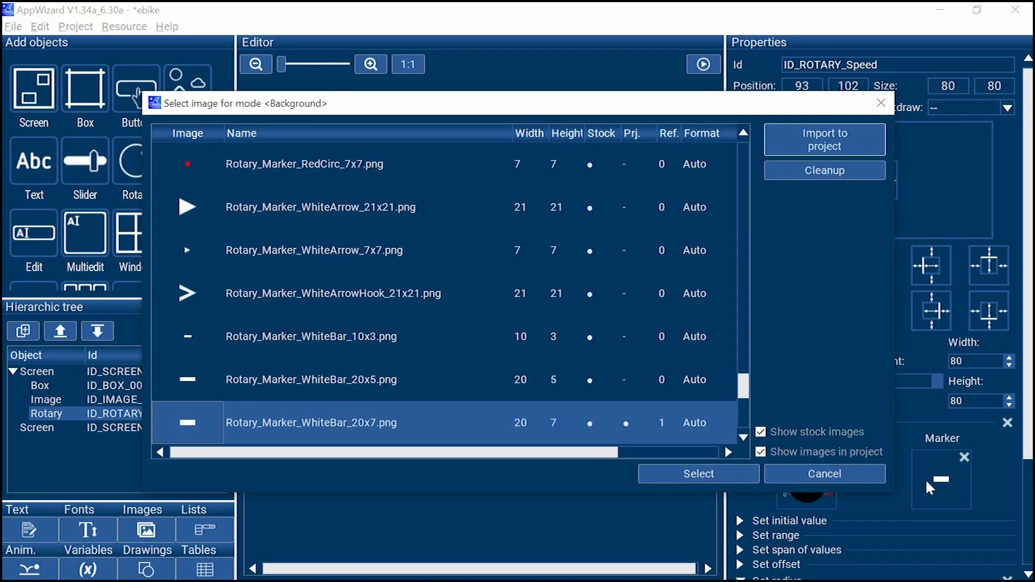
pyautogui.doubleClick(716, 424)
pyautogui.click(569, 302)
pyautogui.scroll(-1, 477, 397)
pyautogui.scroll(-4, 477, 399)
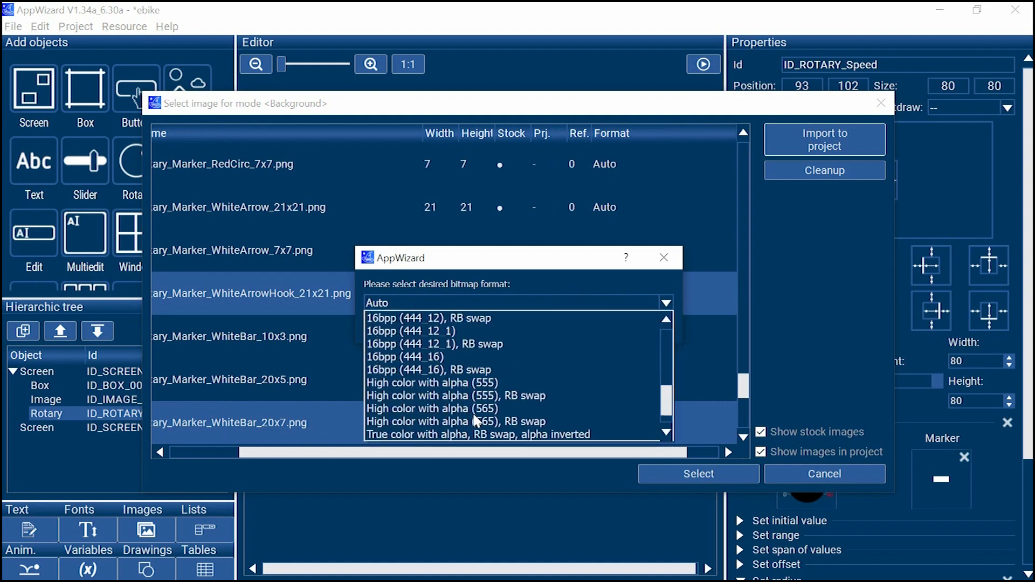
pyautogui.click(480, 409)
pyautogui.click(608, 326)
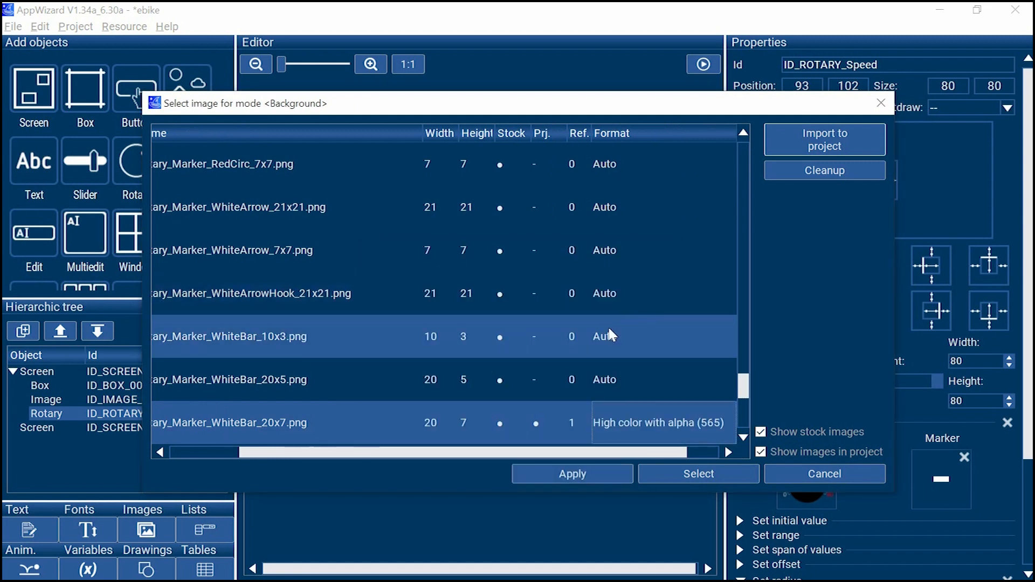
pyautogui.click(620, 473)
# Step: Fit the speed rotary's size to its content and move it to about x 92, y 56
pyautogui.moveTo(432, 196); pyautogui.dragTo(482, 192)
pyautogui.rightClick(477, 186)
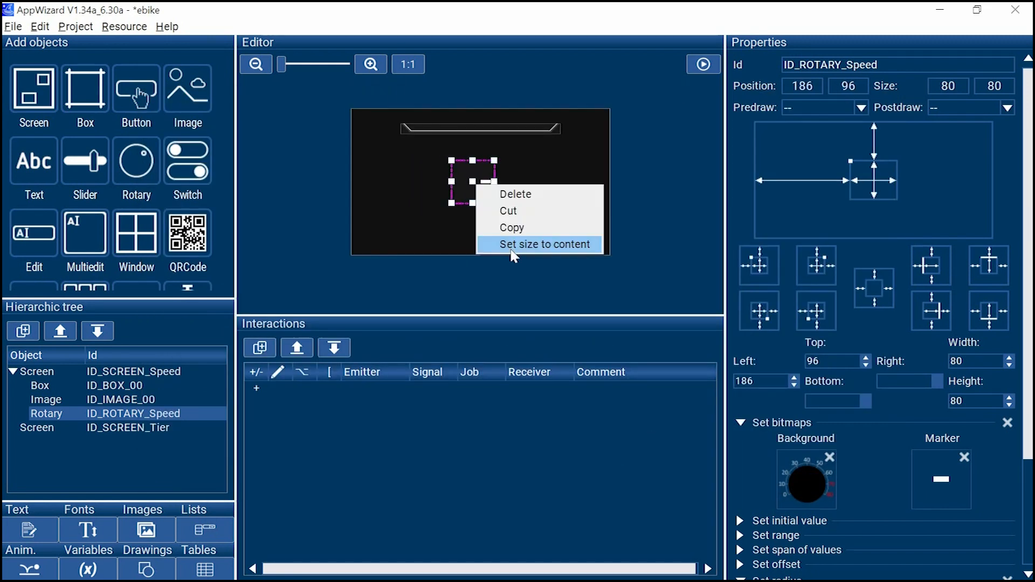
pyautogui.click(518, 257)
pyautogui.moveTo(545, 232); pyautogui.dragTo(494, 211)
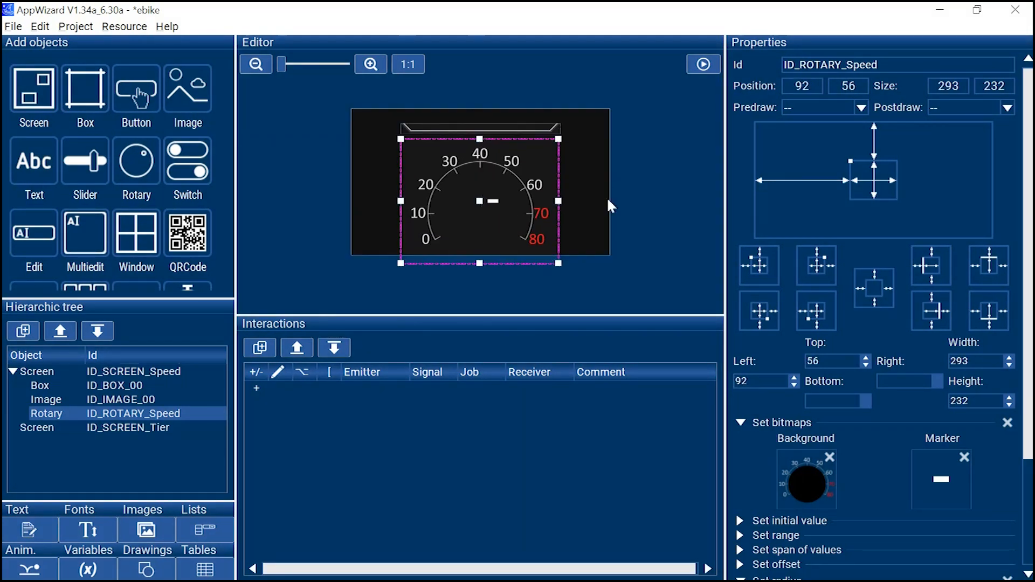
# Step: Give the speed rotary an initial value of 0 and a range of 0 positive and 2400 negative
pyautogui.moveTo(1029, 184); pyautogui.dragTo(1029, 296)
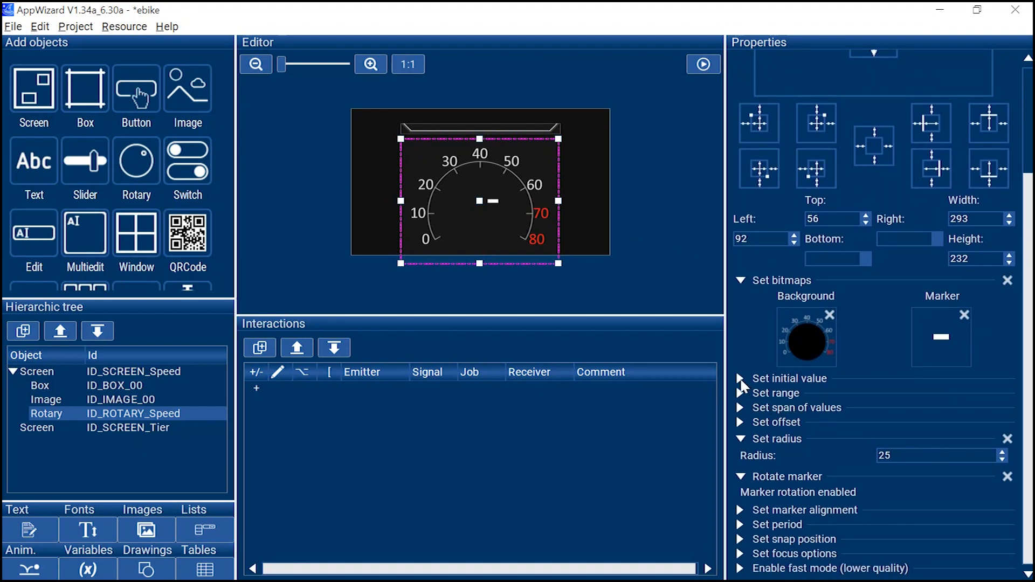
pyautogui.click(742, 380)
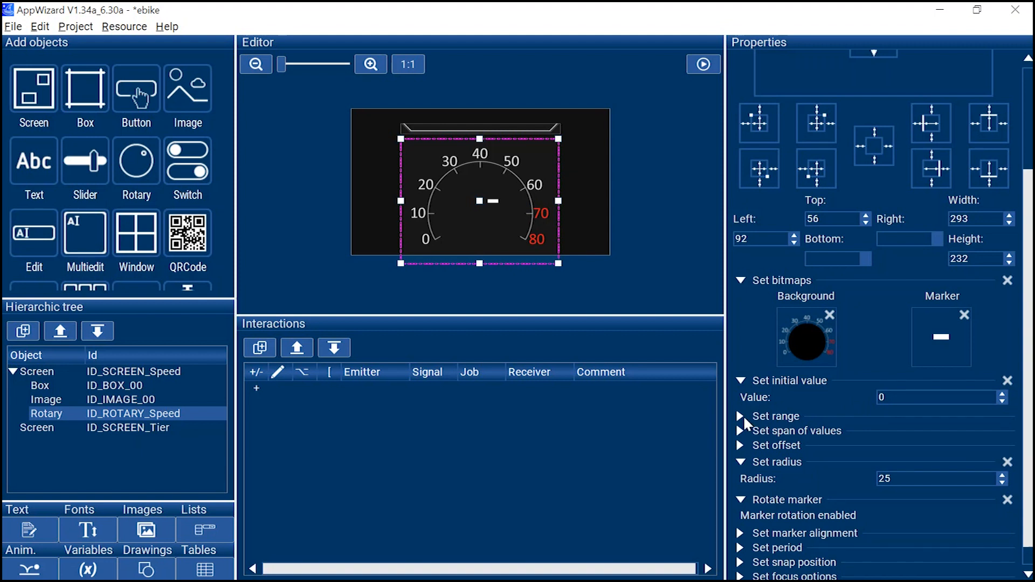
pyautogui.click(741, 419)
pyautogui.scroll(-1, 812, 445)
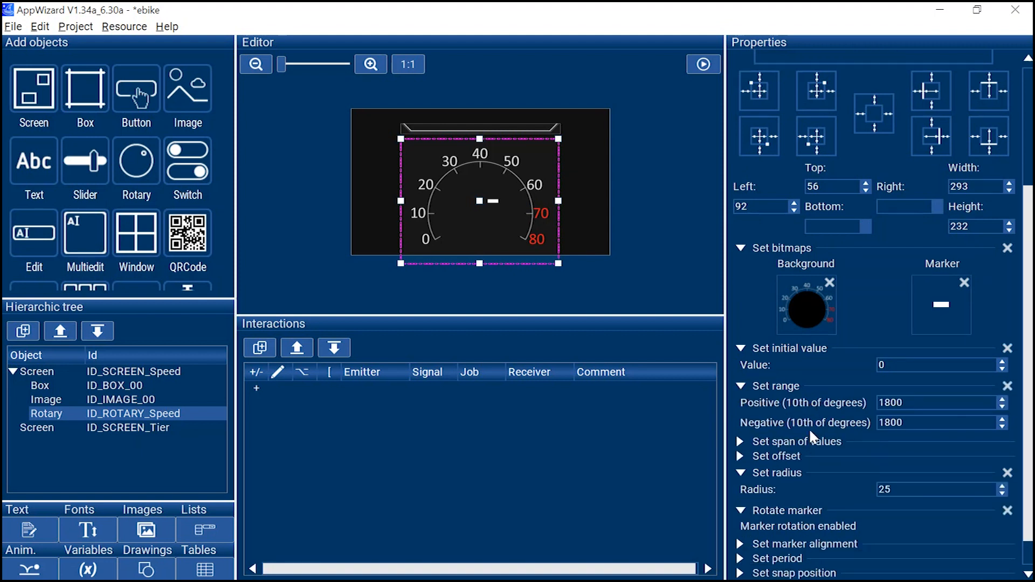
pyautogui.moveTo(909, 402); pyautogui.dragTo(876, 436)
pyautogui.write('0')
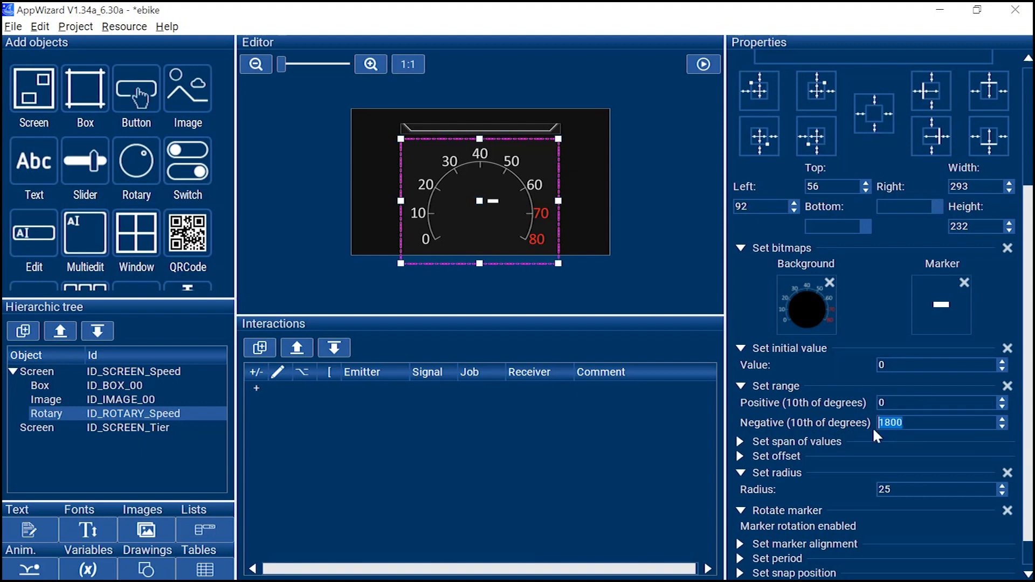
pyautogui.write('24')
# Step: Set the speed rotary's span of values to a minimum of 0 and a maximum of 80
pyautogui.click(741, 444)
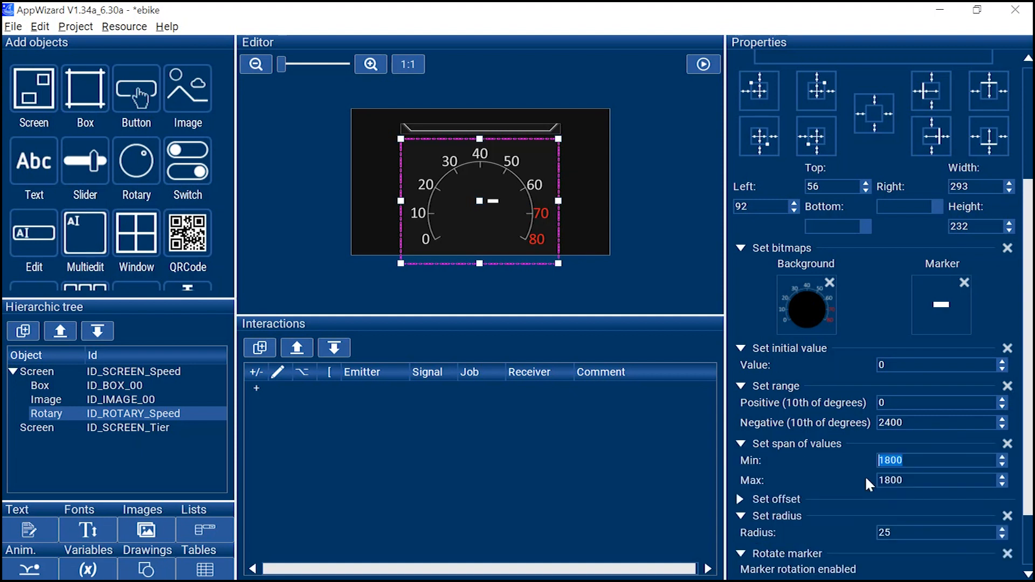
pyautogui.write('0')
pyautogui.moveTo(928, 482); pyautogui.dragTo(889, 482)
pyautogui.write('80')
# Step: Set the speed rotary's offset to 2100
pyautogui.click(741, 500)
pyautogui.doubleClick(883, 518)
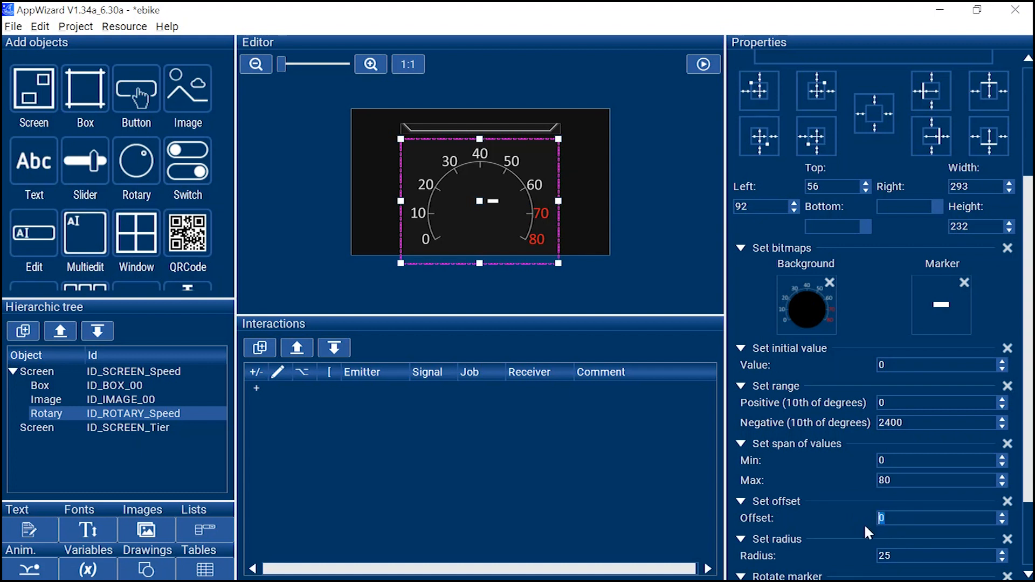
pyautogui.write('2100')
pyautogui.scroll(-1, 892, 529)
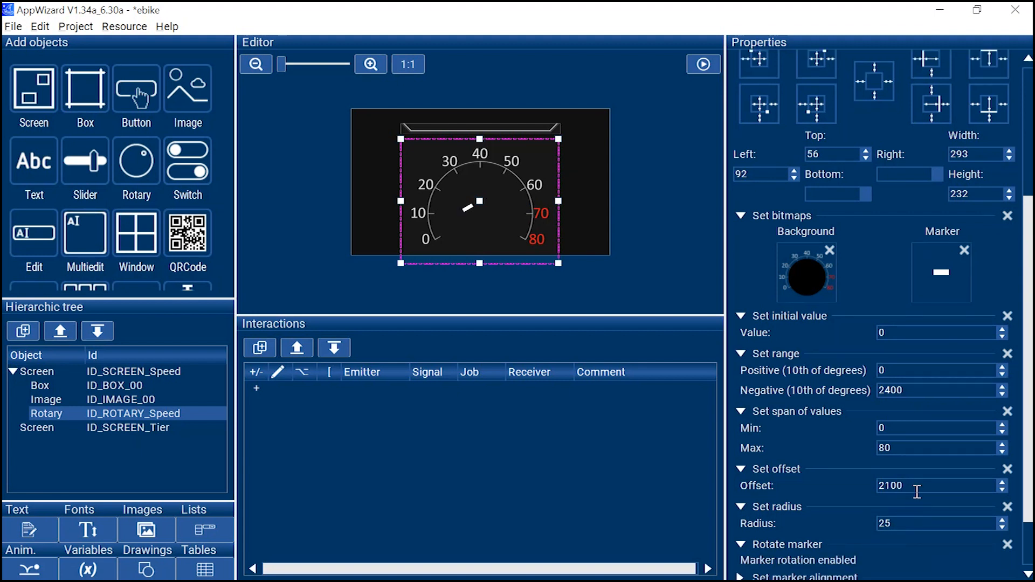
pyautogui.doubleClick(919, 488)
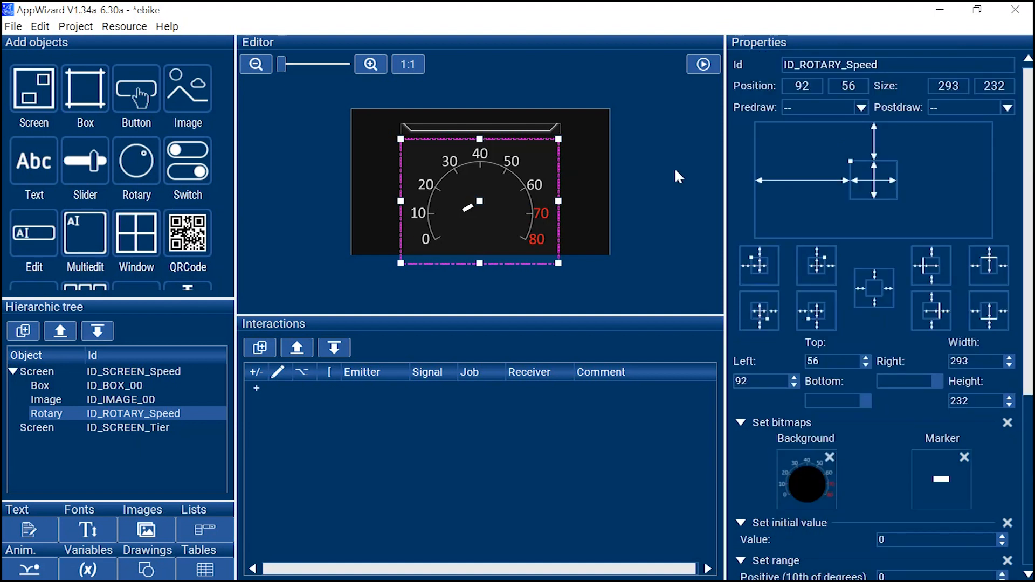
# Step: Run the project in play mode to preview the Speed screen
pyautogui.click(665, 160)
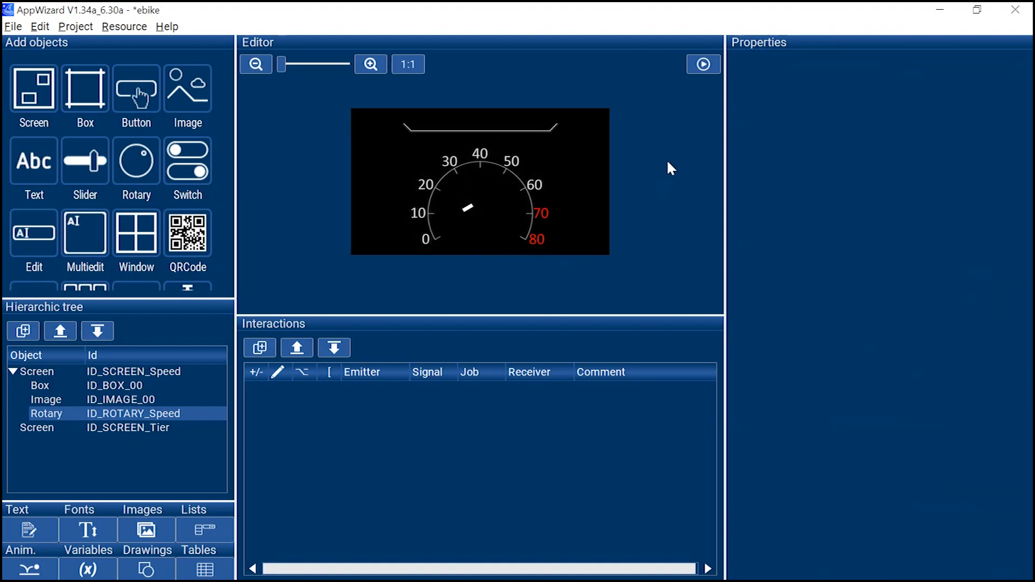
pyautogui.click(704, 65)
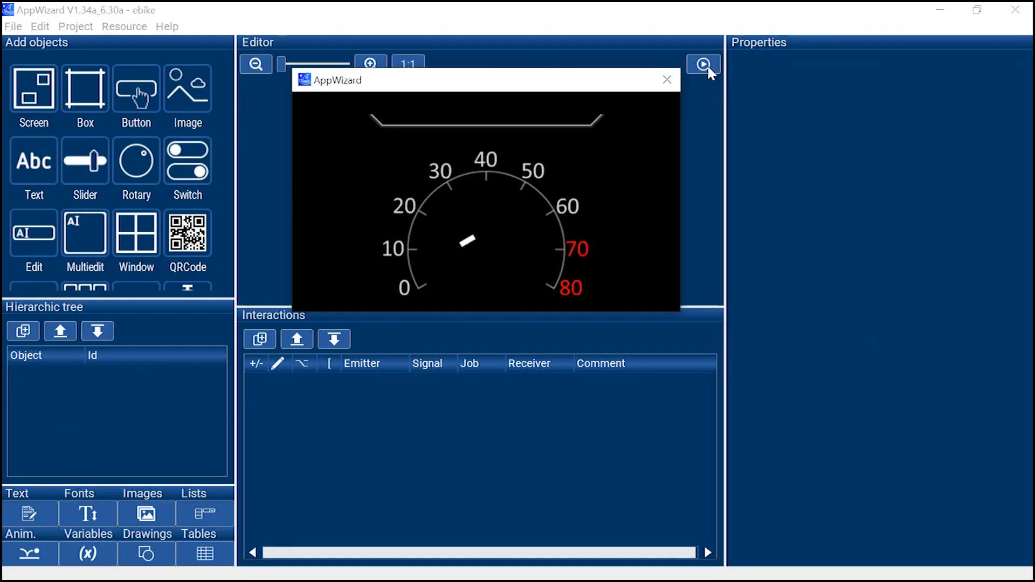
# Step: Try moving the speedometer marker in the preview, and close the preview
pyautogui.moveTo(469, 232); pyautogui.dragTo(470, 260)
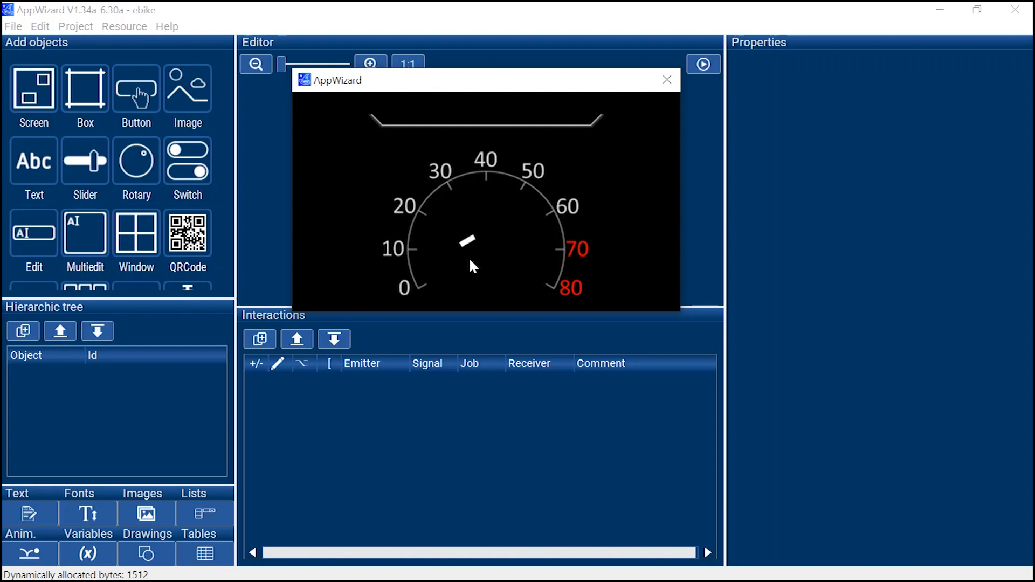
pyautogui.click(667, 81)
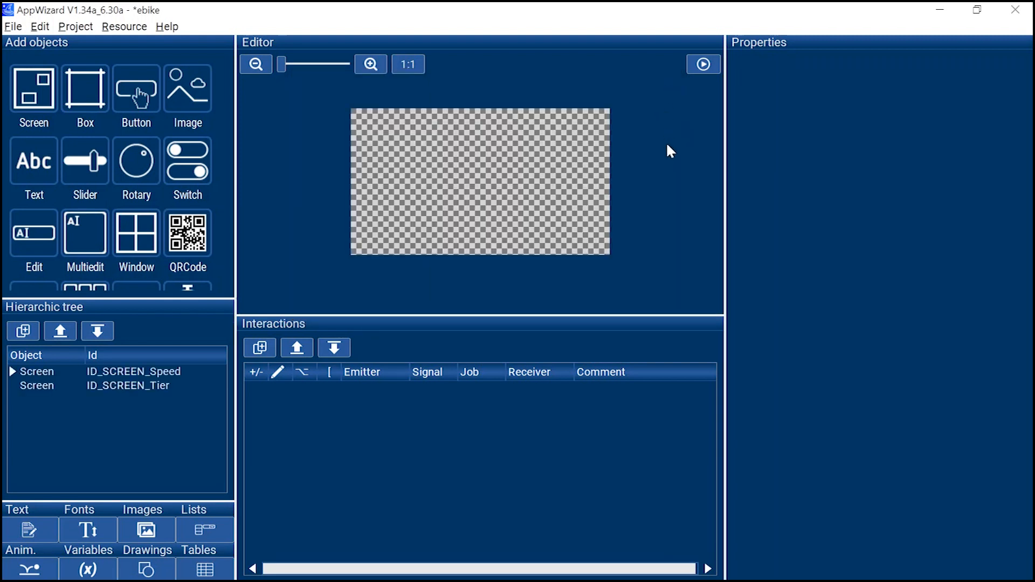
# Step: Set the radius of the Speed screen's rotary ID_ROTARY_Speed to 0
pyautogui.click(207, 368)
pyautogui.click(474, 206)
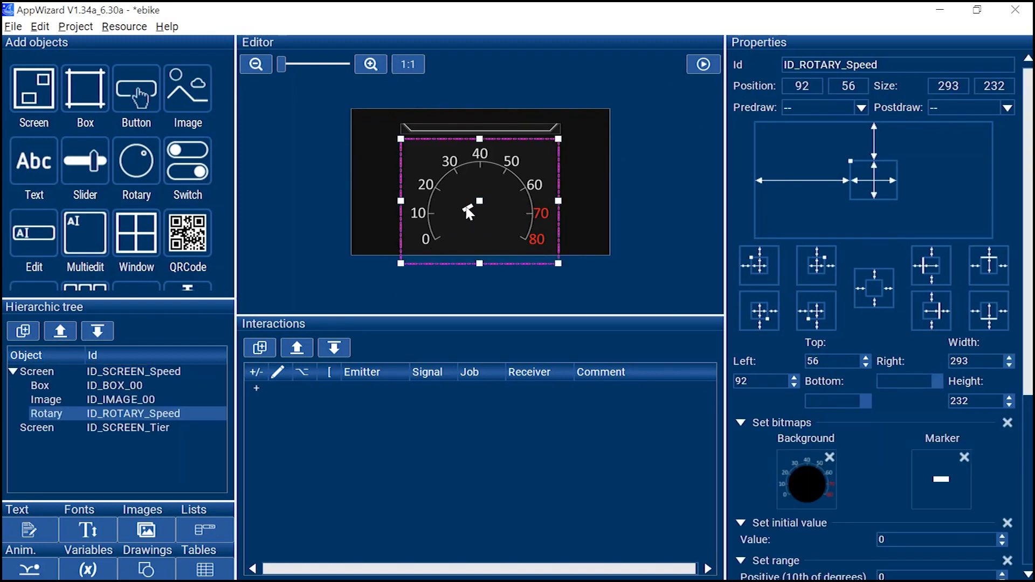
pyautogui.moveTo(1027, 216); pyautogui.dragTo(1028, 419)
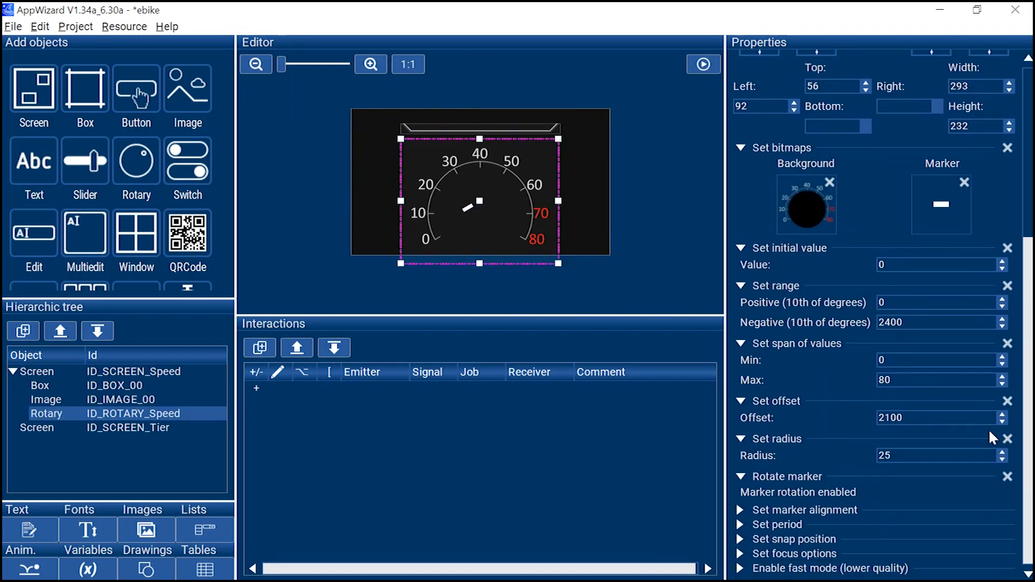
pyautogui.moveTo(916, 456); pyautogui.dragTo(850, 463)
pyautogui.write('0')
# Step: Enable marker alignment for the speed rotary and set its vertical offset (Offset y) to 22
pyautogui.click(741, 511)
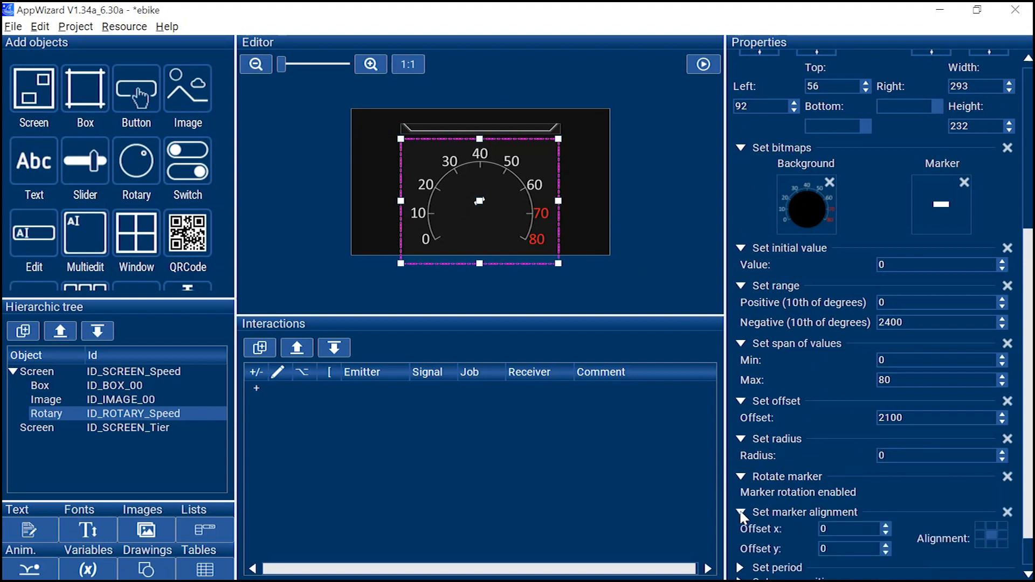
pyautogui.doubleClick(839, 549)
pyautogui.write('22')
pyautogui.scroll(-1, 1028, 544)
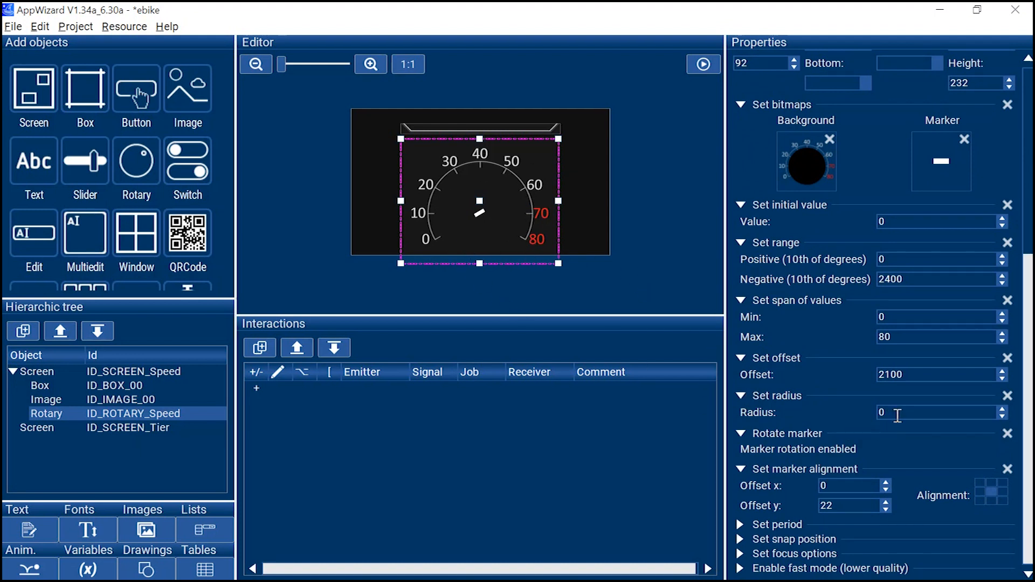
# Step: Increase the speed rotary's radius until the marker sits at the dial's 0 tick
pyautogui.scroll(12, 898, 413)
pyautogui.scroll(10, 894, 410)
pyautogui.scroll(17, 906, 413)
pyautogui.scroll(1, 907, 413)
# Step: Run the project in play mode, test the marker around the 0 mark, and close the preview
pyautogui.click(704, 64)
pyautogui.moveTo(429, 287); pyautogui.dragTo(467, 290)
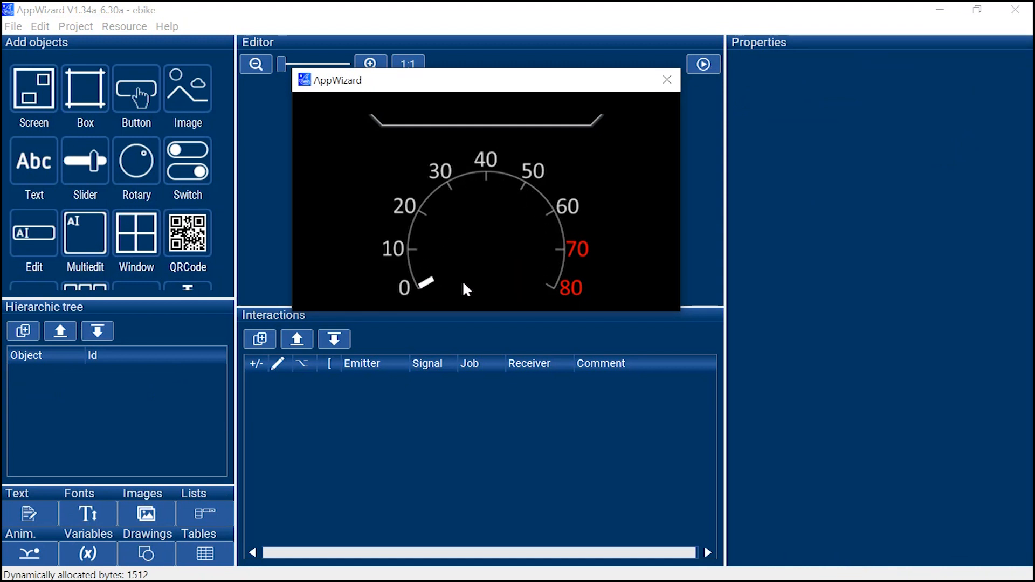
pyautogui.click(667, 80)
# Step: Add a text object named ID_TEXT_Speed to the Speed screen and place it in the dial's centre at about 190, 153
pyautogui.click(583, 233)
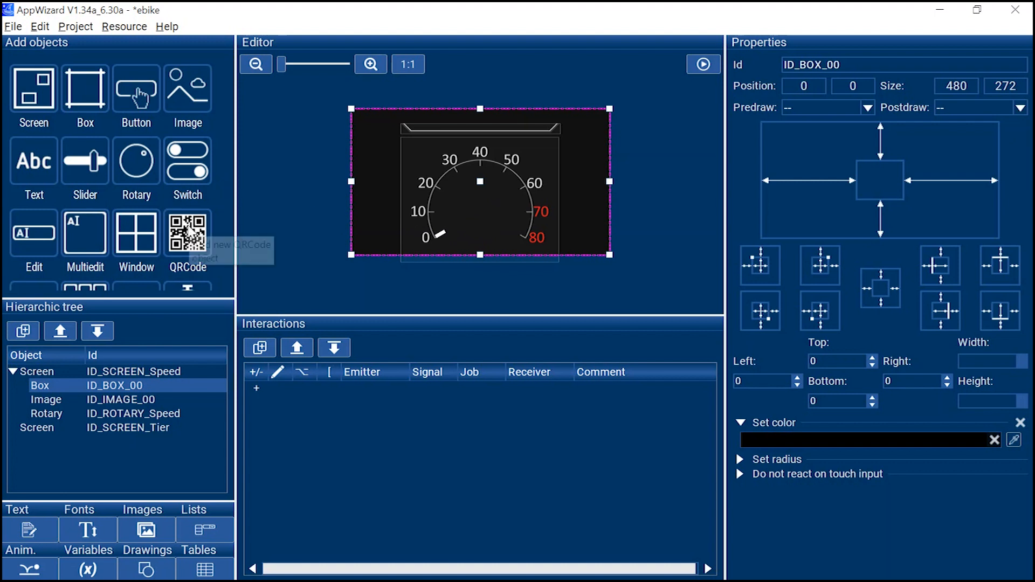
pyautogui.click(33, 180)
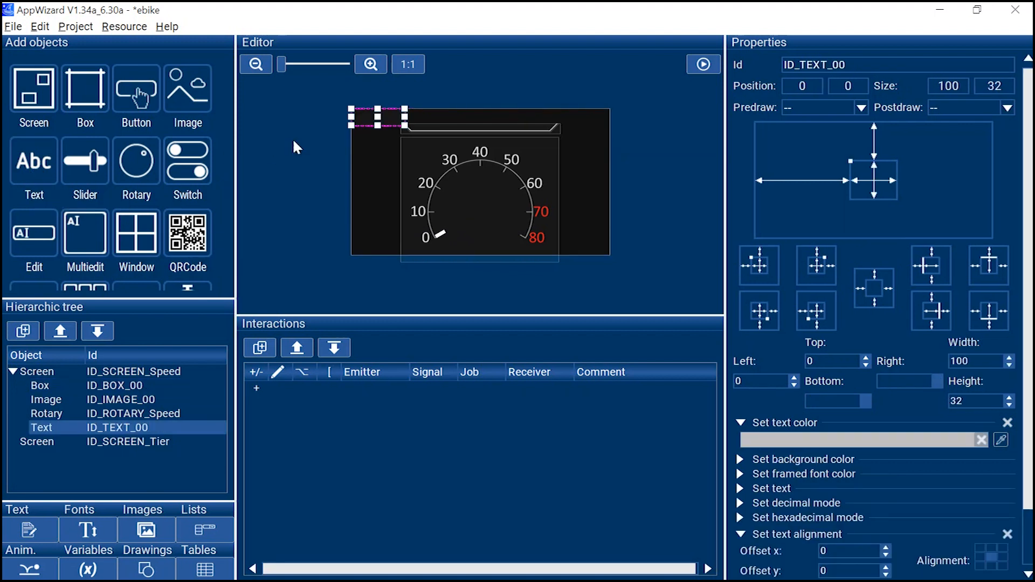
pyautogui.doubleClick(162, 427)
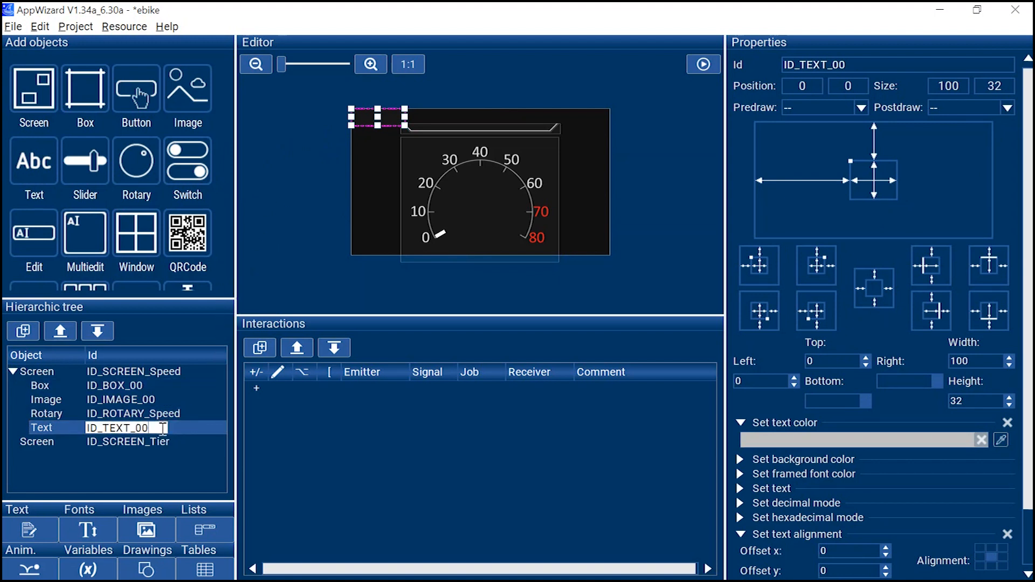
pyautogui.press('BackSpace')
pyautogui.press('BackSpace')
pyautogui.write('Speed')
pyautogui.press('Return')
pyautogui.moveTo(378, 117); pyautogui.dragTo(480, 198)
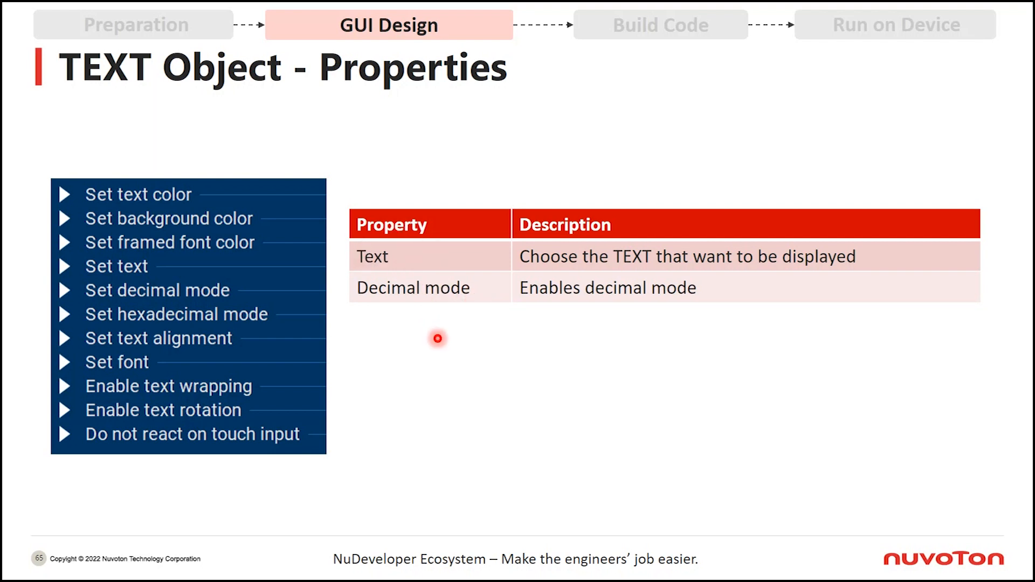
pyautogui.press('Right')
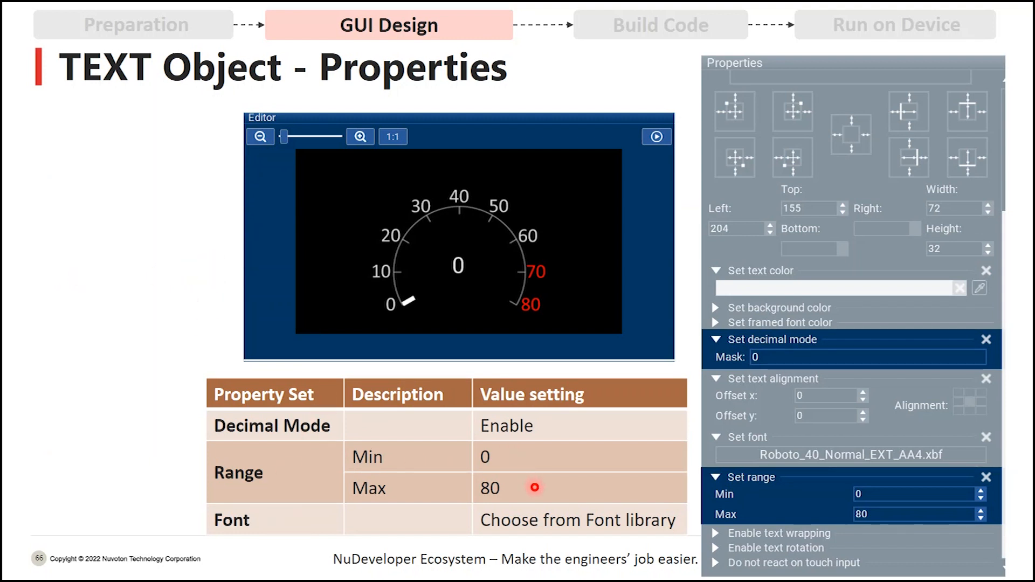
pyautogui.press('Right')
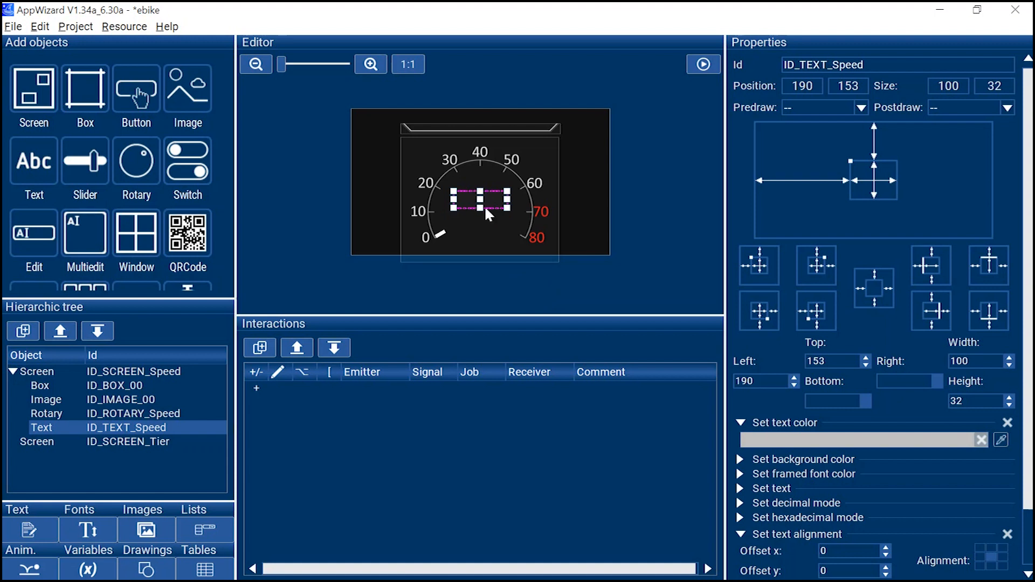
# Step: Enable decimal mode for ID_TEXT_Speed and set its text color to white
pyautogui.click(741, 502)
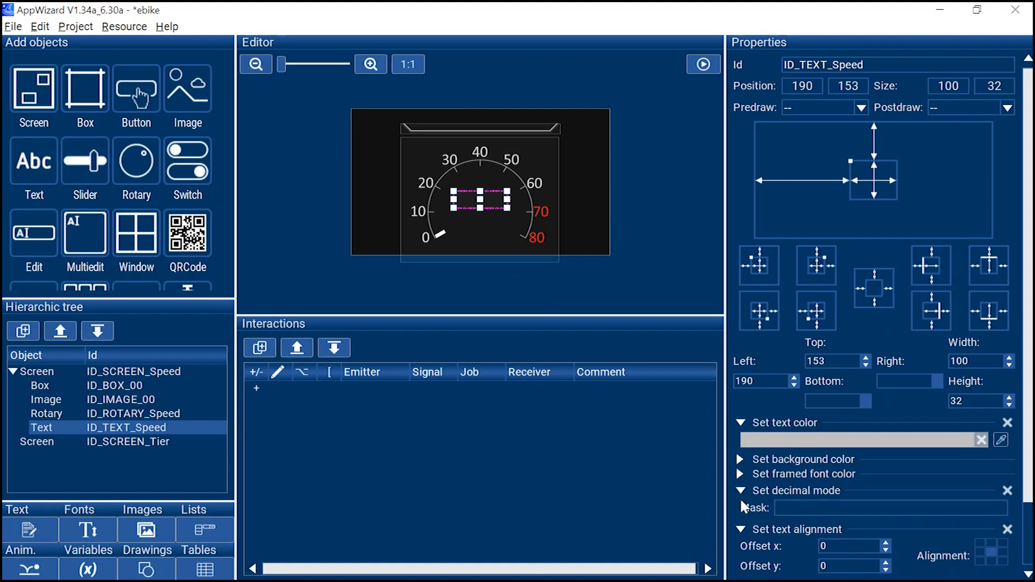
pyautogui.click(791, 441)
pyautogui.click(598, 406)
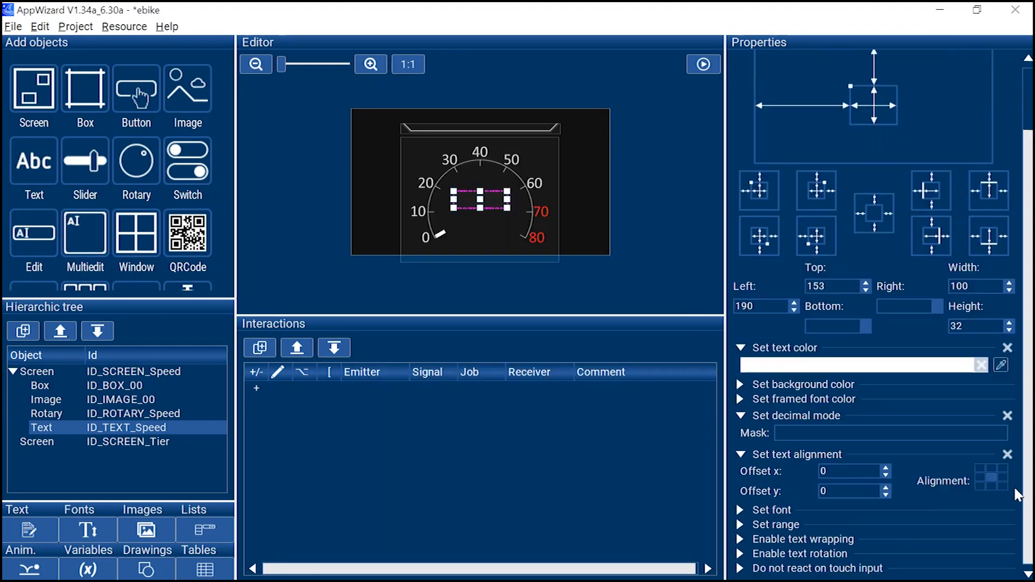
# Step: Set the font of ID_TEXT_Speed to NettoOT_40_Normal_EXT_AA4
pyautogui.click(741, 510)
pyautogui.click(448, 269)
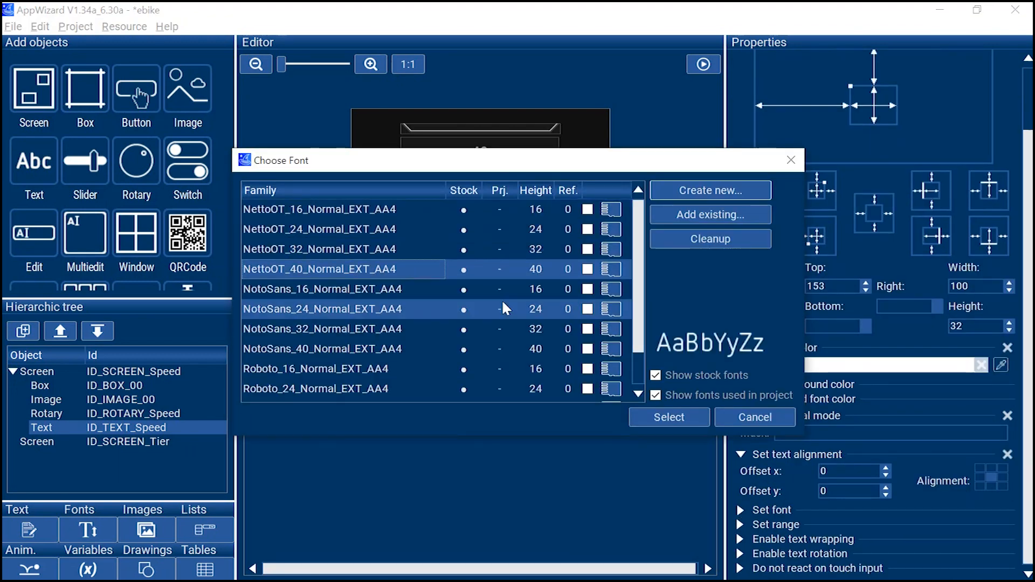
pyautogui.click(682, 420)
# Step: Enable a value range for ID_TEXT_Speed and set its maximum to 80
pyautogui.scroll(-1, 747, 531)
pyautogui.click(740, 527)
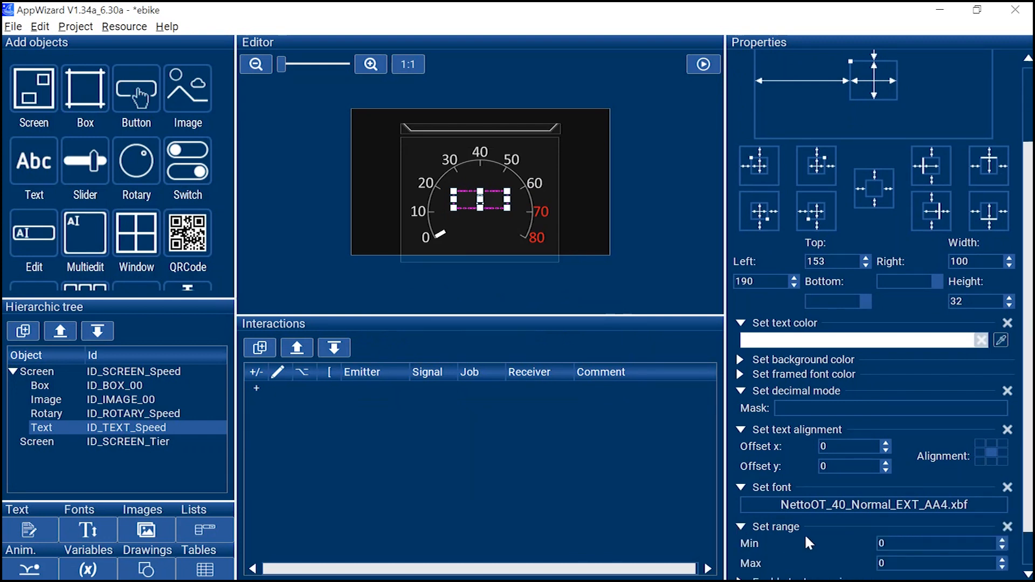
pyautogui.scroll(-2, 1024, 526)
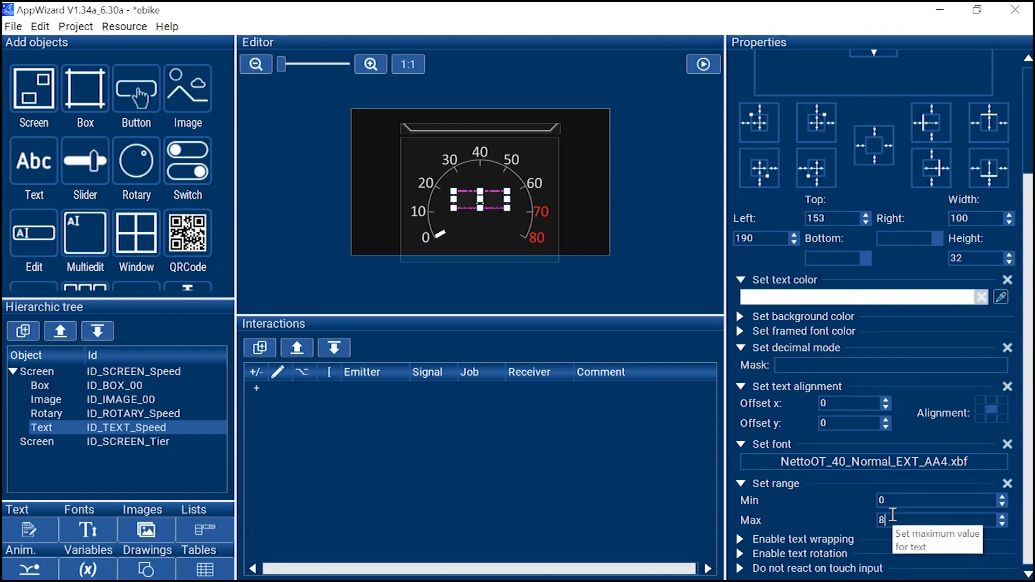
pyautogui.click(671, 248)
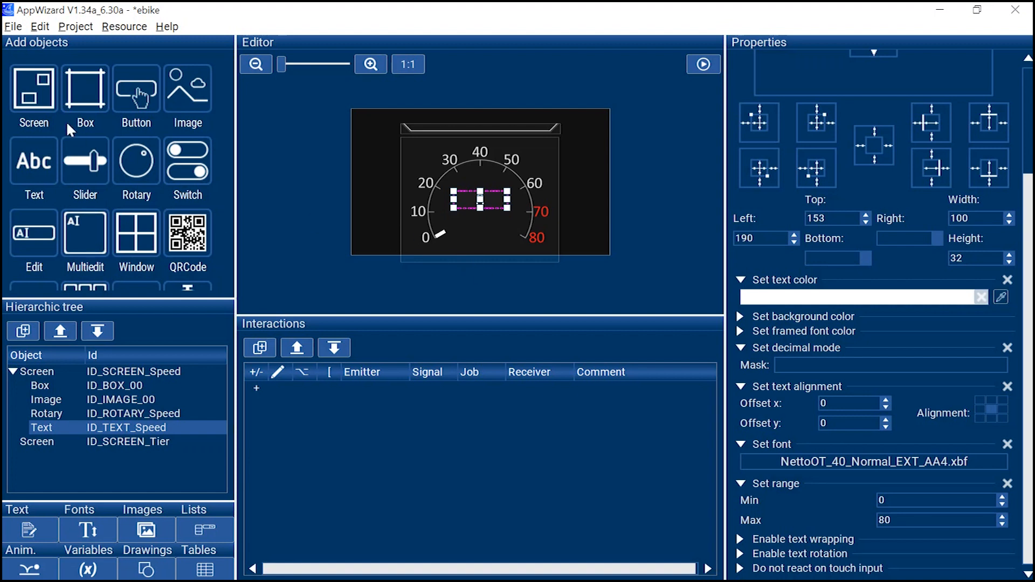
# Step: Add a second text object below the speed value at about 190, 194 and set its text color to white
pyautogui.click(48, 161)
pyautogui.moveTo(365, 114); pyautogui.dragTo(480, 221)
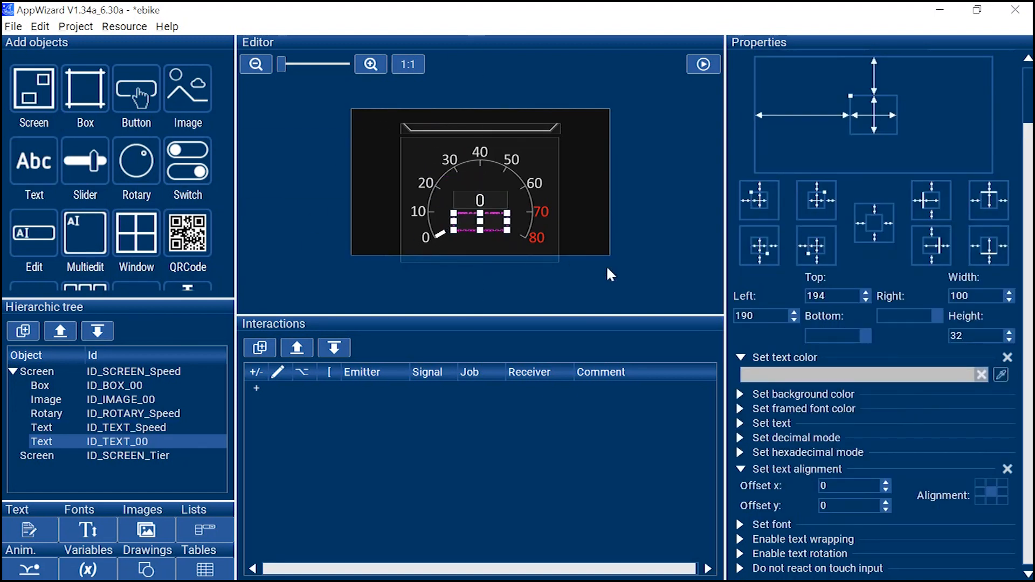
pyautogui.click(762, 377)
pyautogui.moveTo(654, 236); pyautogui.dragTo(654, 192)
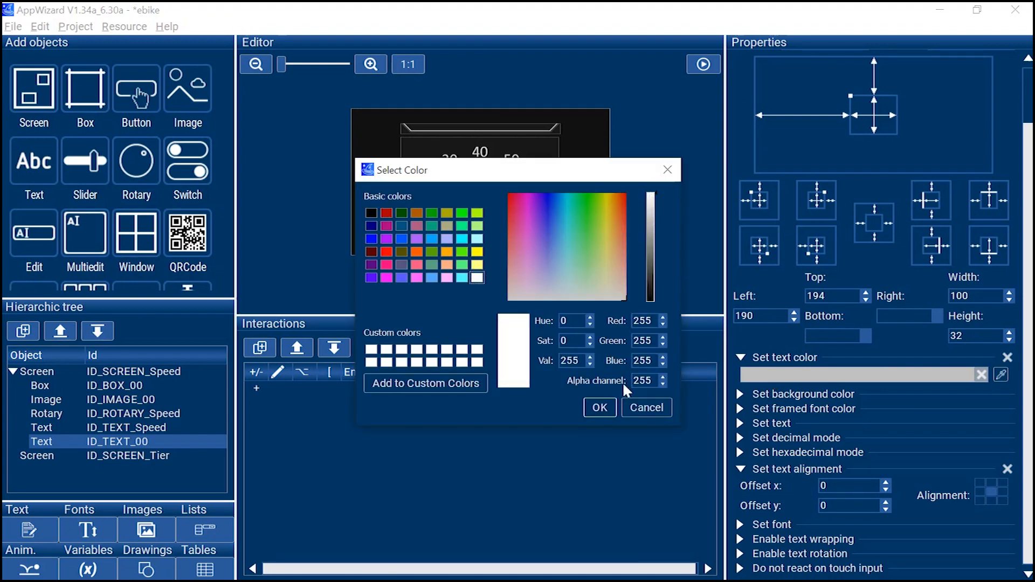
pyautogui.click(600, 408)
# Step: Open the text resources for the new text object and create a language named en
pyautogui.click(741, 429)
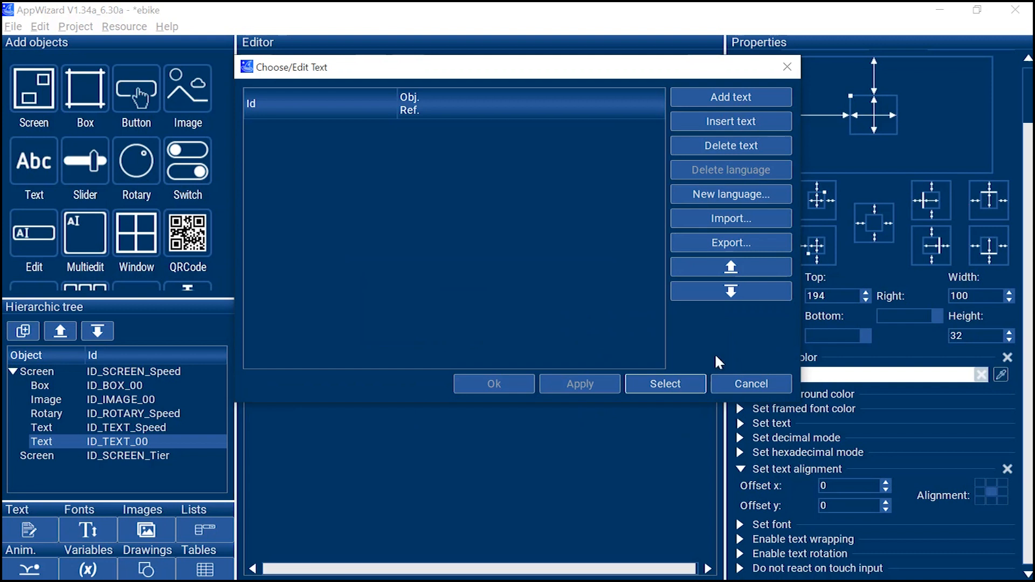
pyautogui.moveTo(434, 73); pyautogui.dragTo(444, 93)
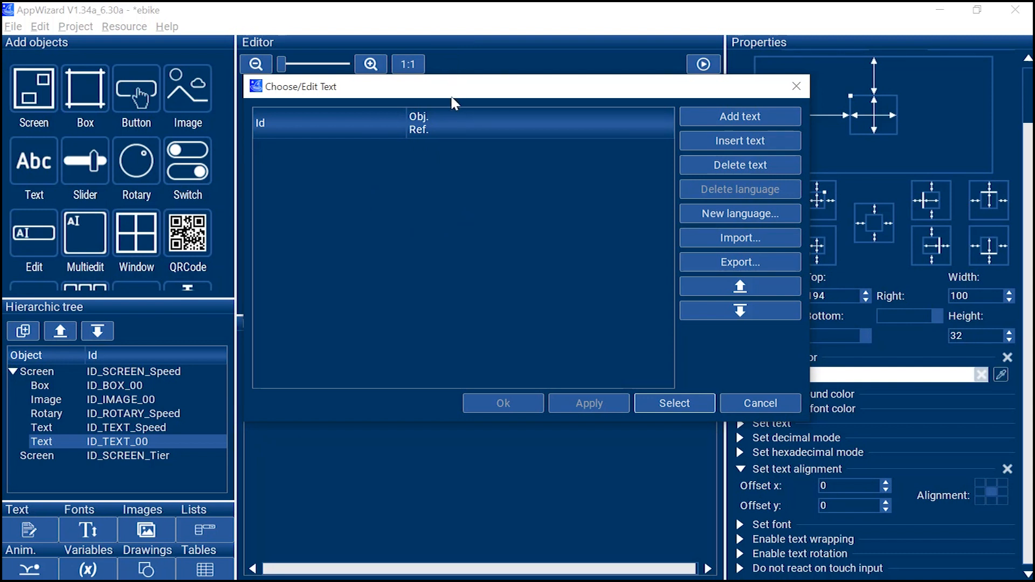
pyautogui.click(723, 223)
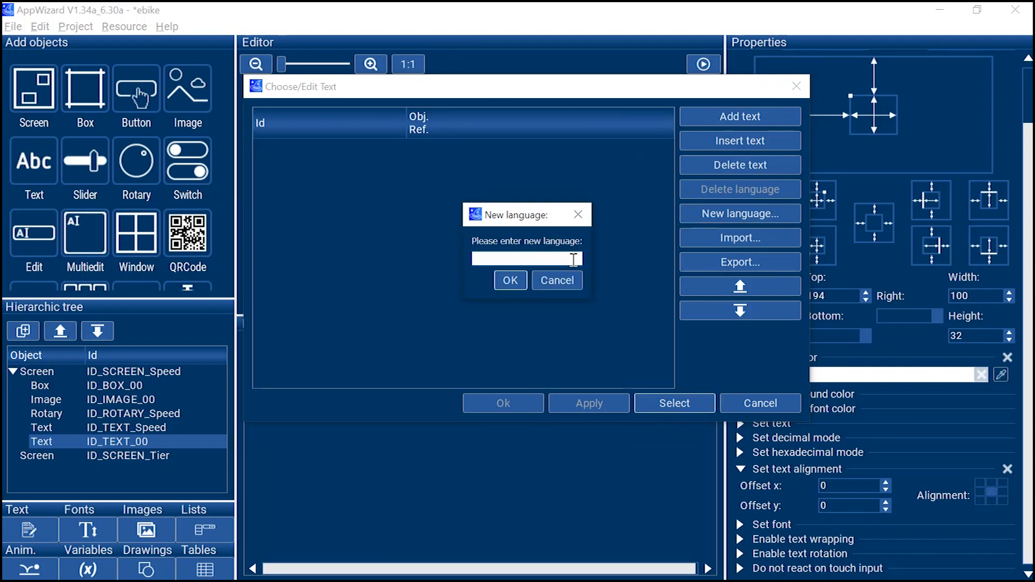
pyautogui.click(510, 280)
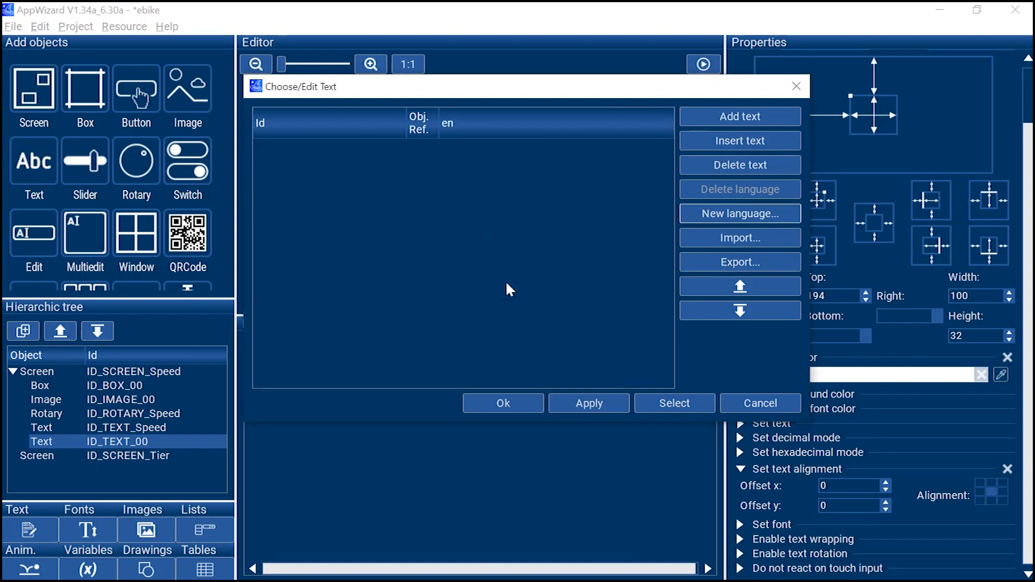
# Step: Add a text resource reading km/h in the en language and assign it to the text object below the speed value
pyautogui.click(723, 116)
pyautogui.doubleClick(456, 146)
pyautogui.write('ㅂㄷ')
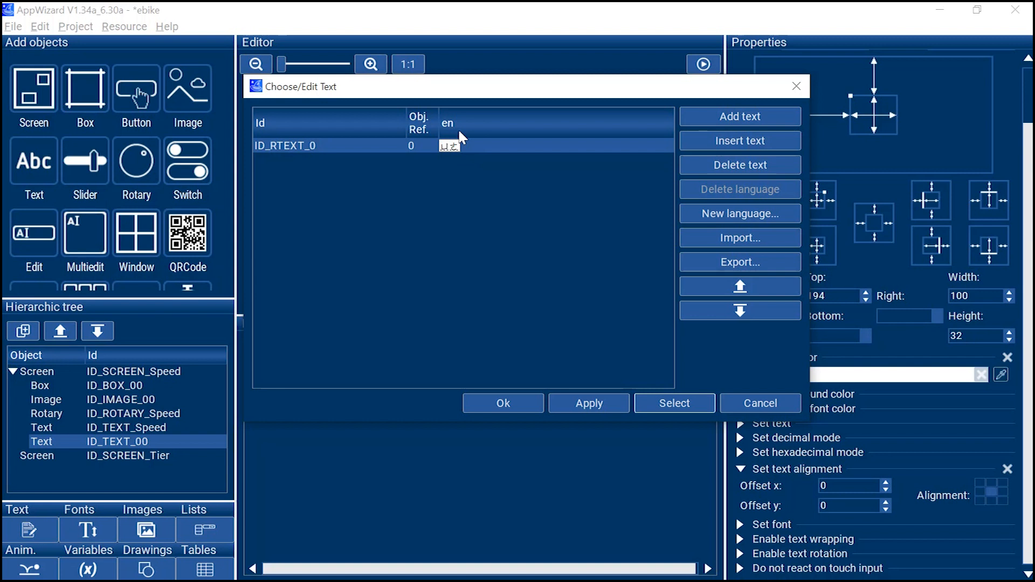
pyautogui.write('km/')
pyautogui.click(494, 185)
pyautogui.click(495, 151)
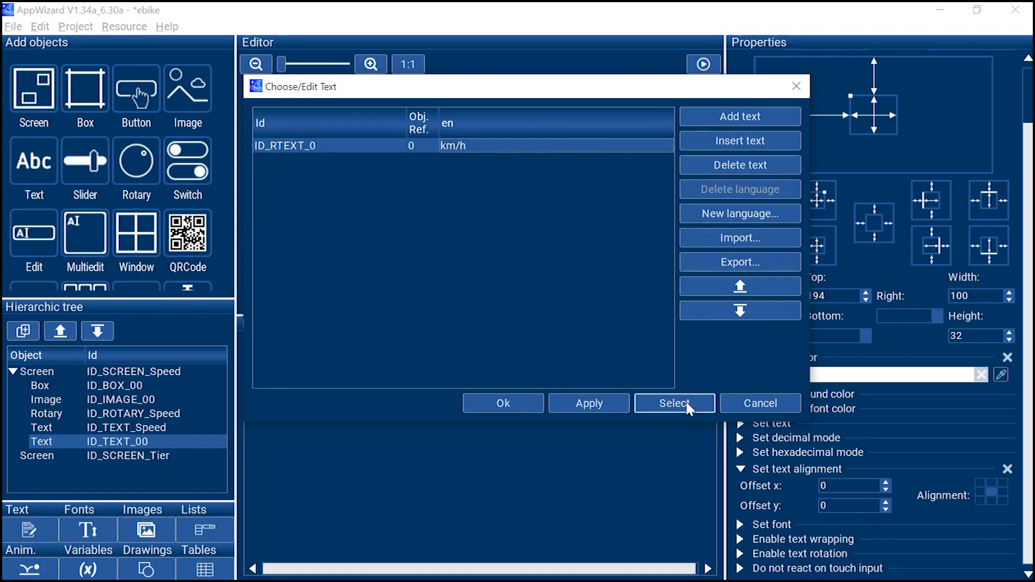
pyautogui.click(689, 406)
# Step: Set the km/h text's font to NettoOT_16_Normal_EXT_AA4 and move the text up slightly to about 190, 189
pyautogui.click(741, 527)
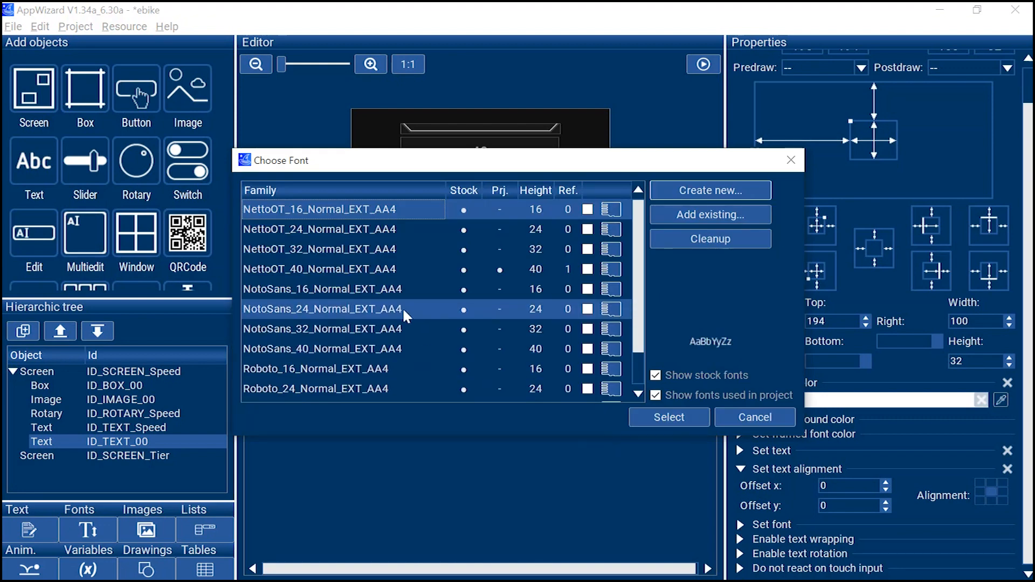
pyautogui.click(658, 415)
pyautogui.moveTo(484, 226); pyautogui.dragTo(485, 223)
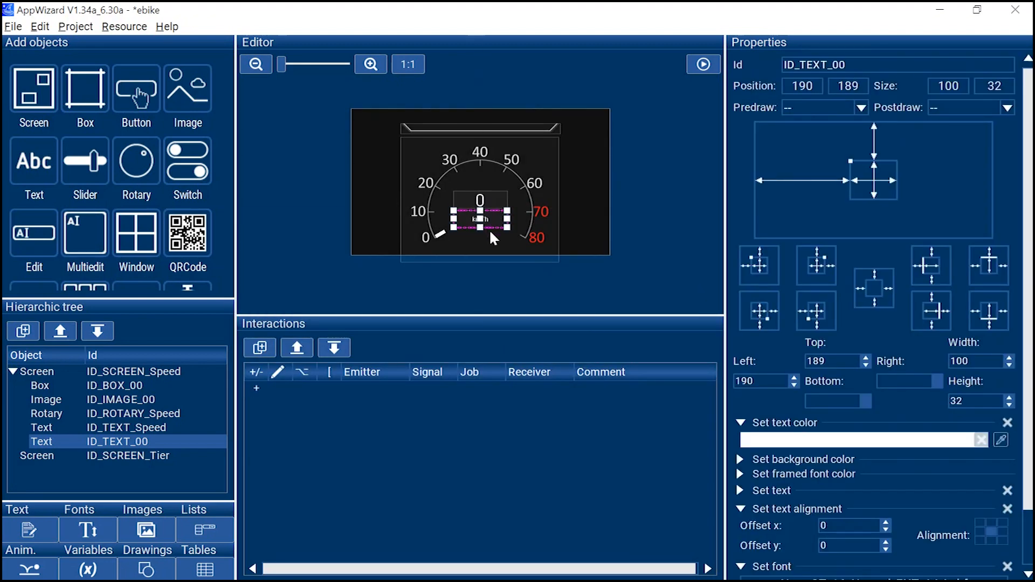
pyautogui.click(519, 279)
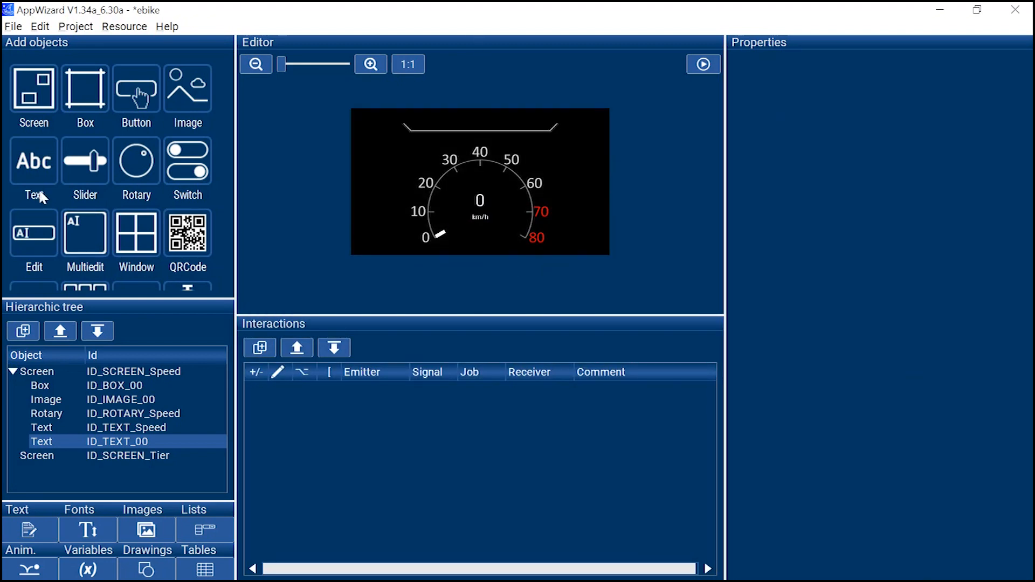
# Step: Add a text object showing a new Battery text resource and place it below the dial at about 156, 248
pyautogui.click(37, 173)
pyautogui.click(763, 487)
pyautogui.click(724, 116)
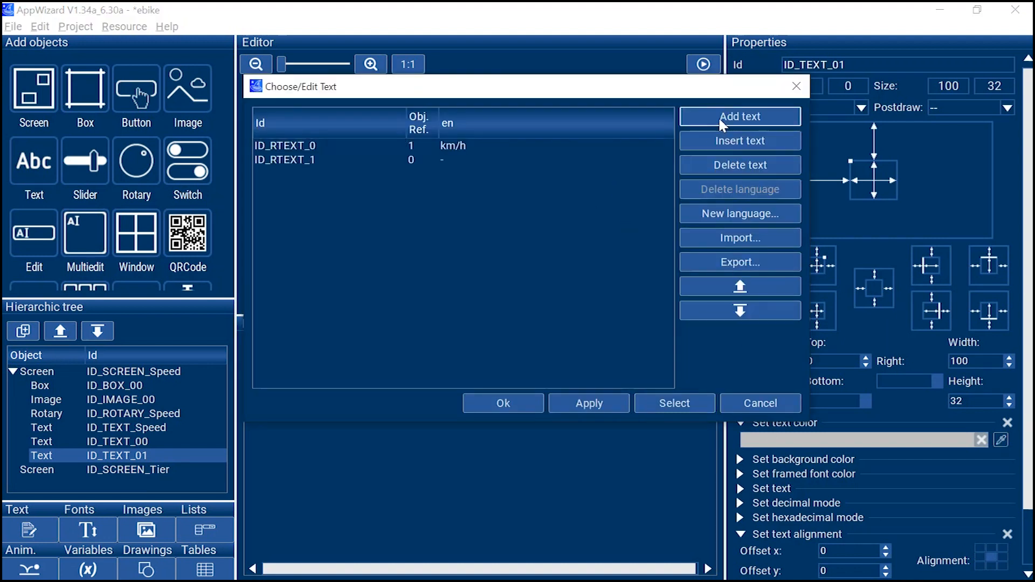
pyautogui.doubleClick(482, 159)
pyautogui.write('Batte')
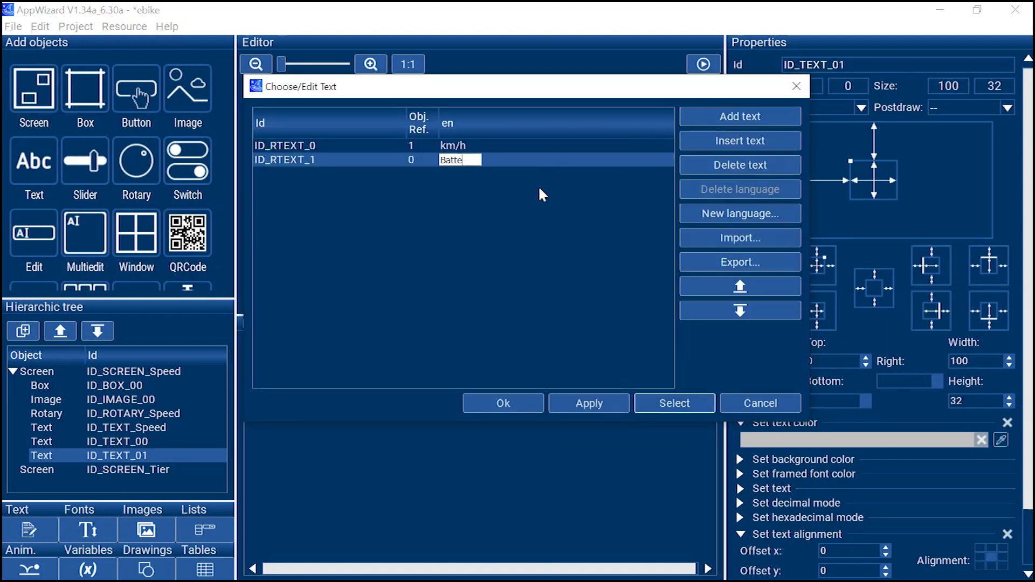
pyautogui.write('ry')
pyautogui.press('Return')
pyautogui.click(675, 403)
pyautogui.moveTo(372, 120); pyautogui.dragTo(462, 251)
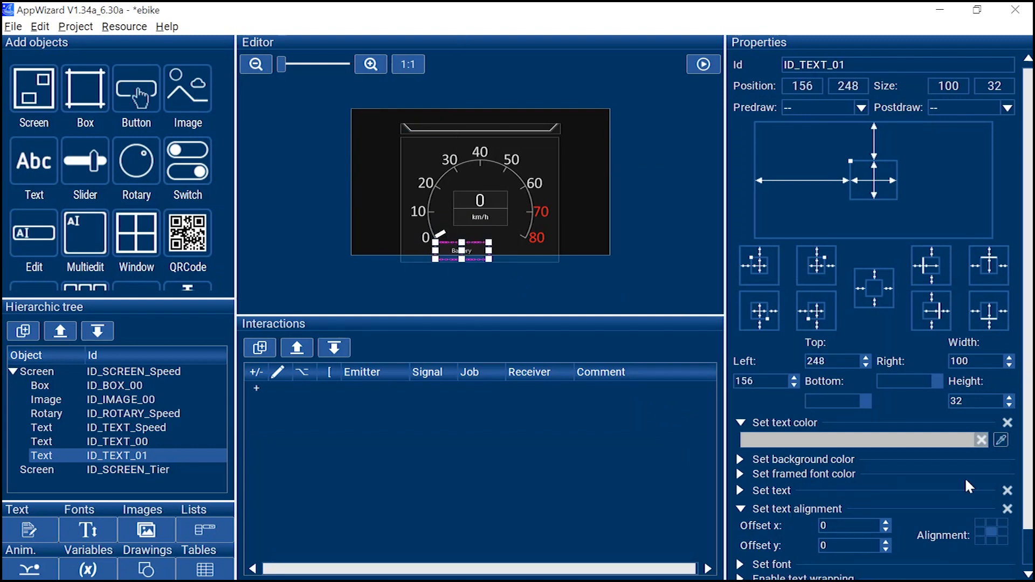
# Step: Set the Battery text's font to NettoOT_16_Normal_EXT_AA4 and its text color to white
pyautogui.scroll(-1, 1029, 536)
pyautogui.click(740, 525)
pyautogui.click(666, 418)
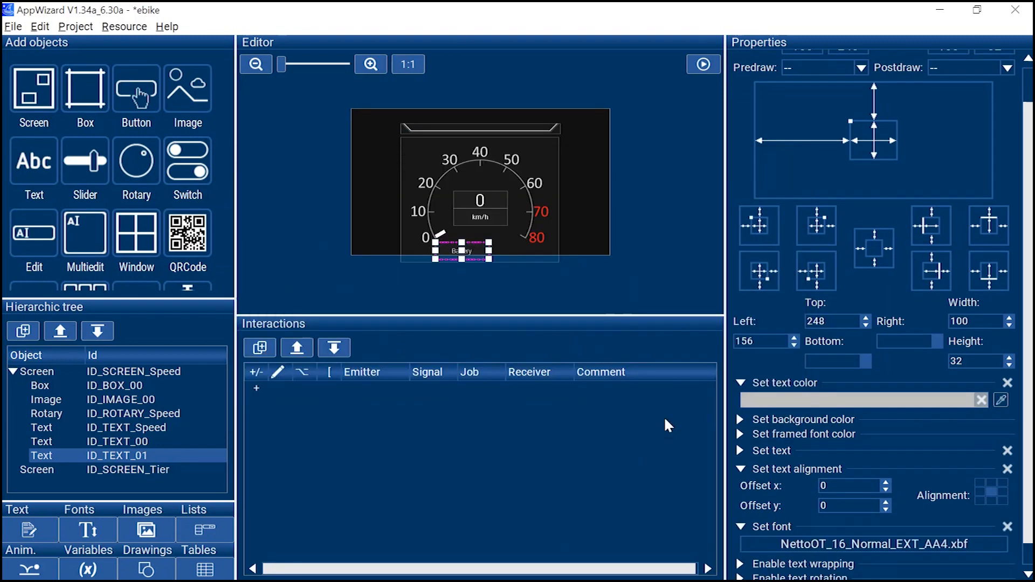
pyautogui.click(768, 401)
pyautogui.click(651, 194)
pyautogui.click(596, 408)
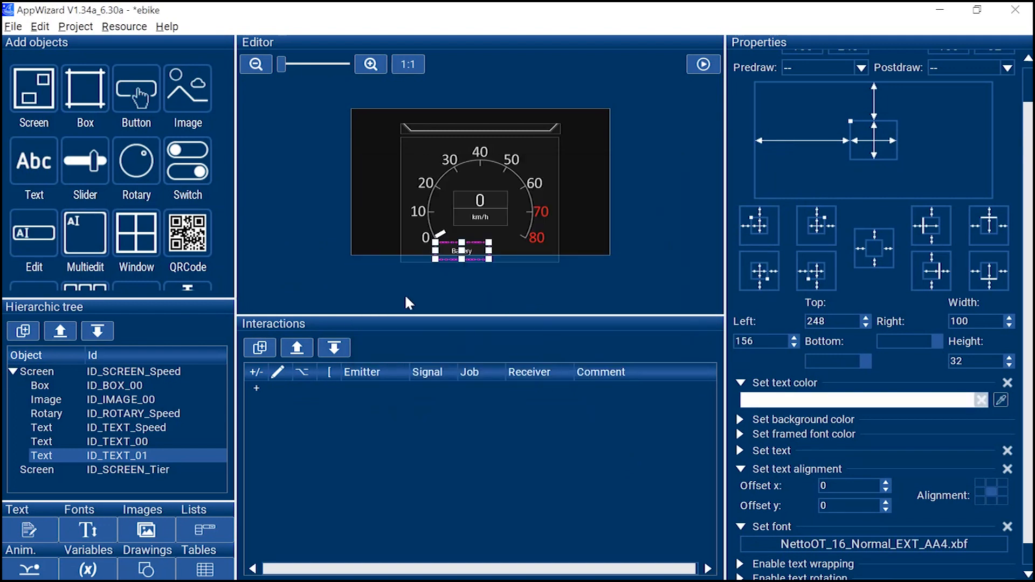
# Step: Add a text object beside the Battery text at about 266, 248 and set its text color to white
pyautogui.click(35, 167)
pyautogui.moveTo(379, 117); pyautogui.dragTo(522, 251)
pyautogui.click(839, 400)
pyautogui.moveTo(651, 222); pyautogui.dragTo(651, 192)
pyautogui.click(607, 407)
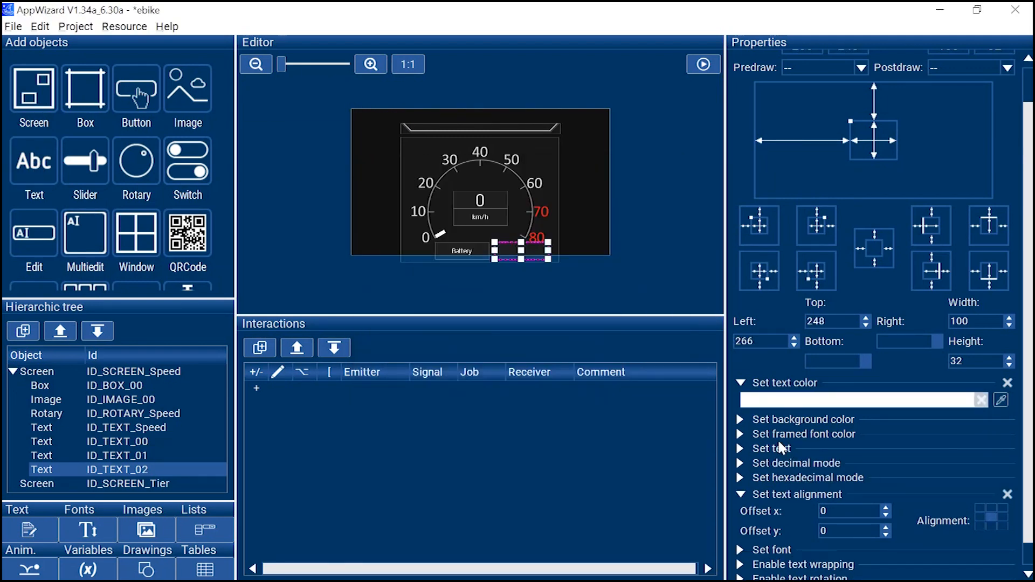
# Step: Assign a new text resource reading % to the text object and set its font to NettoOT_16_Normal_EXT_AA4
pyautogui.click(739, 448)
pyautogui.doubleClick(474, 173)
pyautogui.write('%')
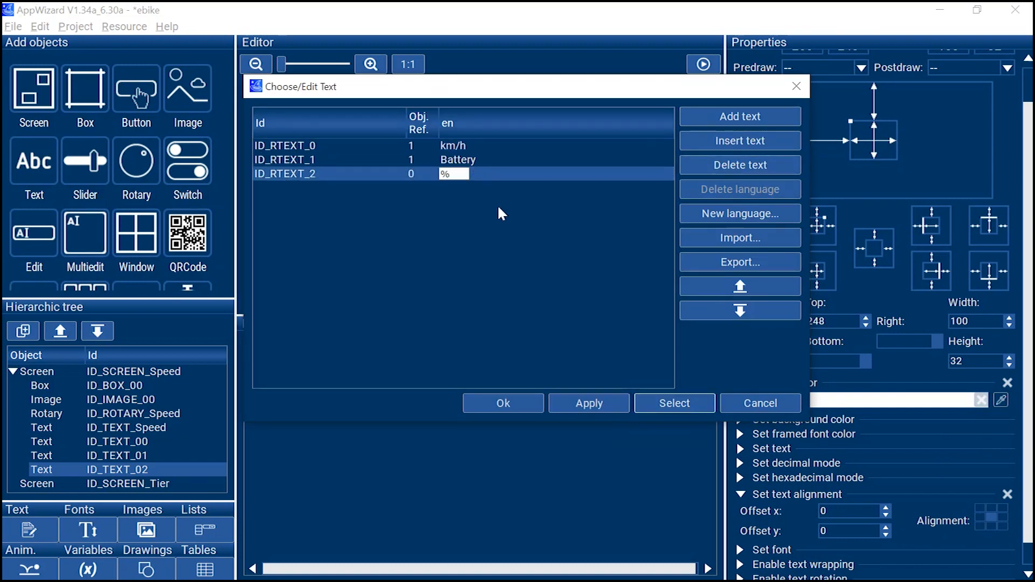
pyautogui.click(675, 404)
pyautogui.click(753, 526)
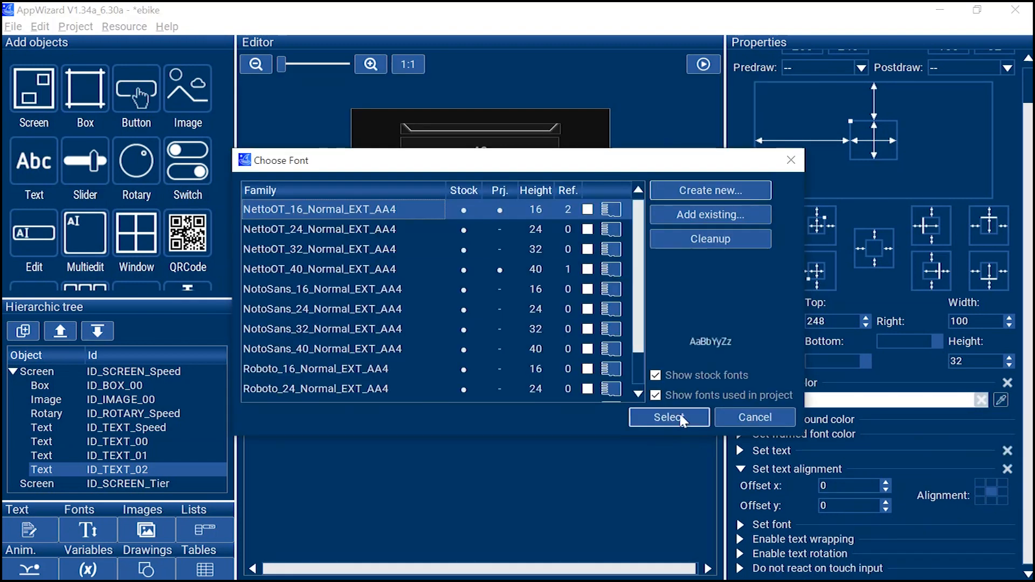
pyautogui.click(669, 418)
# Step: Add another text object at about 381, 217, enable decimal mode for it, and set its text color to white
pyautogui.click(37, 161)
pyautogui.moveTo(381, 118); pyautogui.dragTo(621, 261)
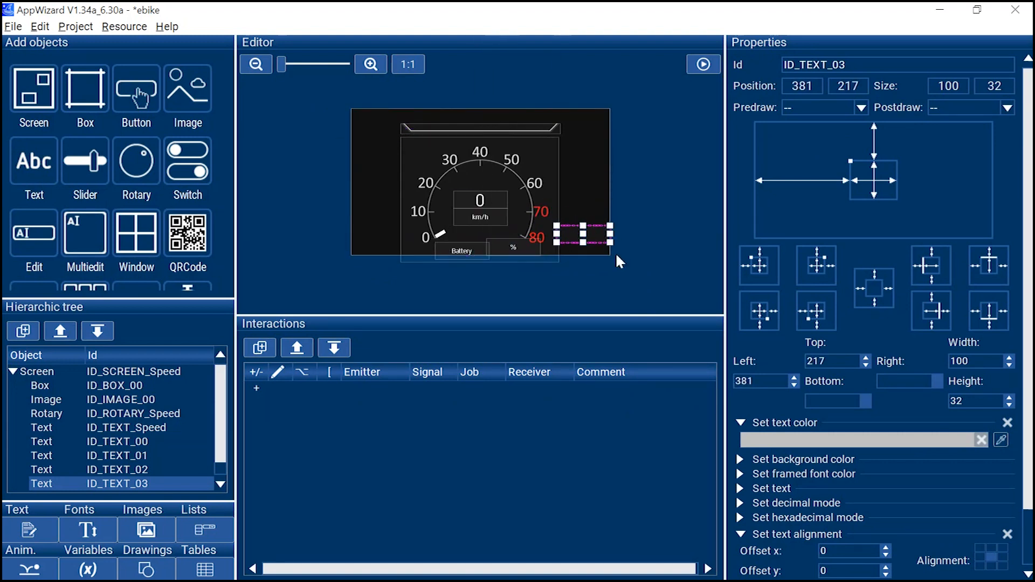
pyautogui.click(741, 503)
pyautogui.click(963, 440)
pyautogui.click(602, 410)
# Step: Set the decimal text's font to NettoOT_16_Normal_EXT_AA4 and enable its value range
pyautogui.scroll(-3, 874, 431)
pyautogui.click(755, 511)
pyautogui.click(668, 419)
pyautogui.scroll(-2, 911, 556)
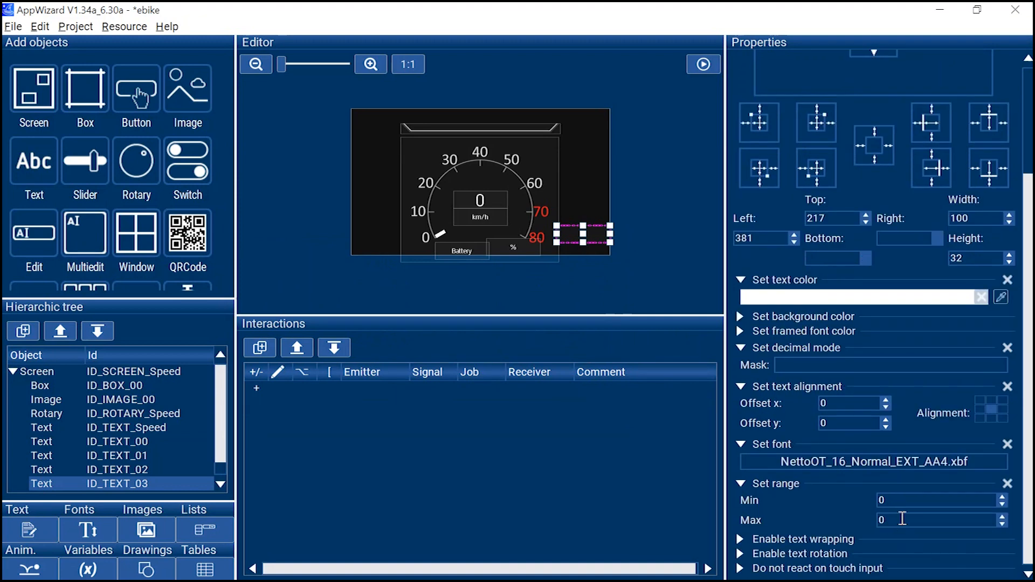
# Step: Narrow the Battery, decimal value and % texts and line them up in one row below the dial
pyautogui.moveTo(610, 234); pyautogui.dragTo(588, 232)
pyautogui.moveTo(462, 251); pyautogui.dragTo(455, 248)
pyautogui.click(525, 251)
pyautogui.moveTo(525, 252); pyautogui.dragTo(492, 248)
pyautogui.moveTo(501, 247); pyautogui.dragTo(494, 247)
pyautogui.moveTo(520, 249); pyautogui.dragTo(508, 249)
# Step: Select all the speedometer objects together and move them slightly up and to the left
pyautogui.moveTo(596, 284); pyautogui.dragTo(393, 133)
pyautogui.moveTo(471, 194); pyautogui.dragTo(468, 186)
pyautogui.click(488, 294)
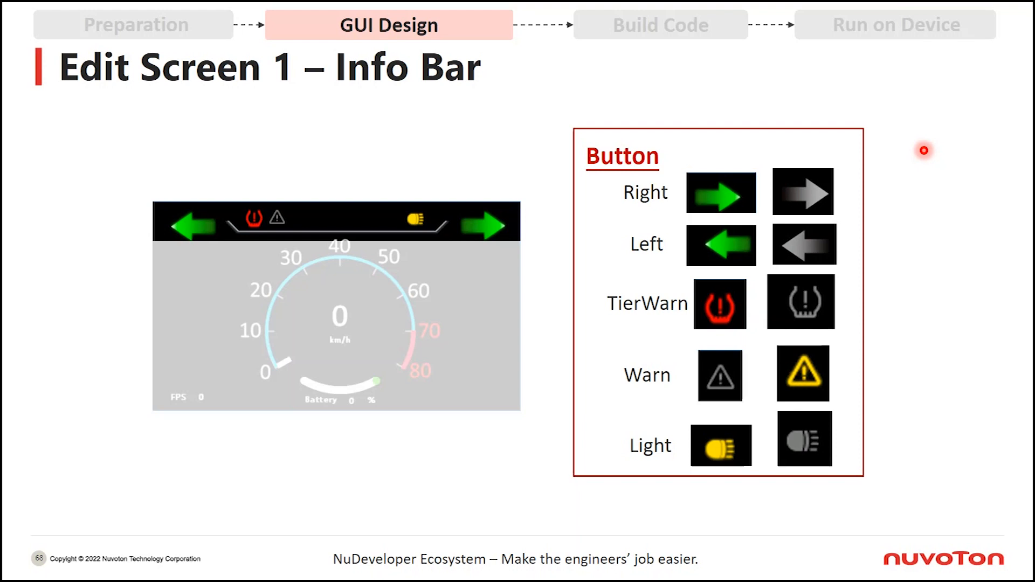
pyautogui.press('Right')
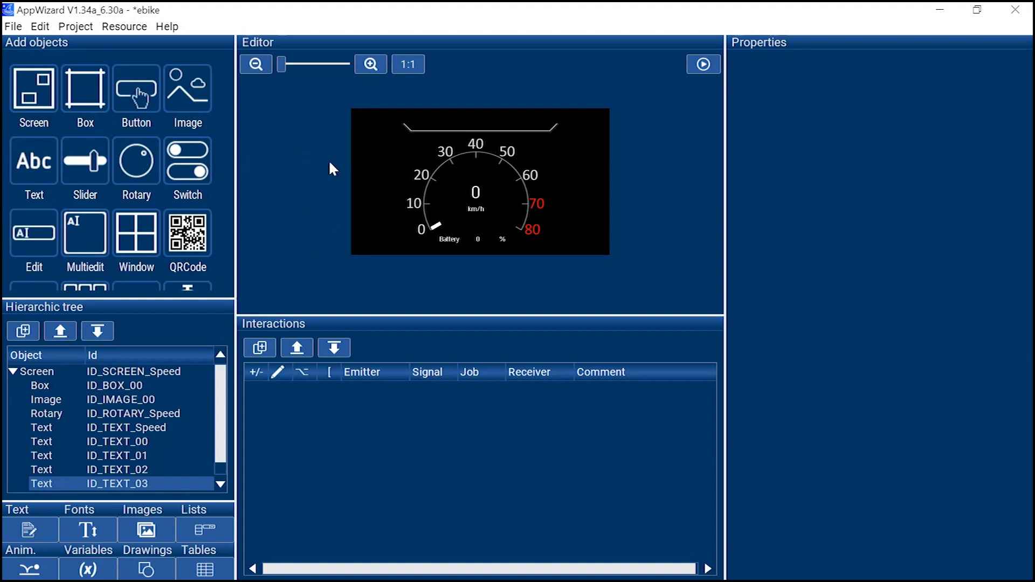
# Step: Add a button over the info bar at about 124, 14 and rename it ID_BUTTON_warn
pyautogui.click(151, 91)
pyautogui.moveTo(373, 119); pyautogui.dragTo(446, 123)
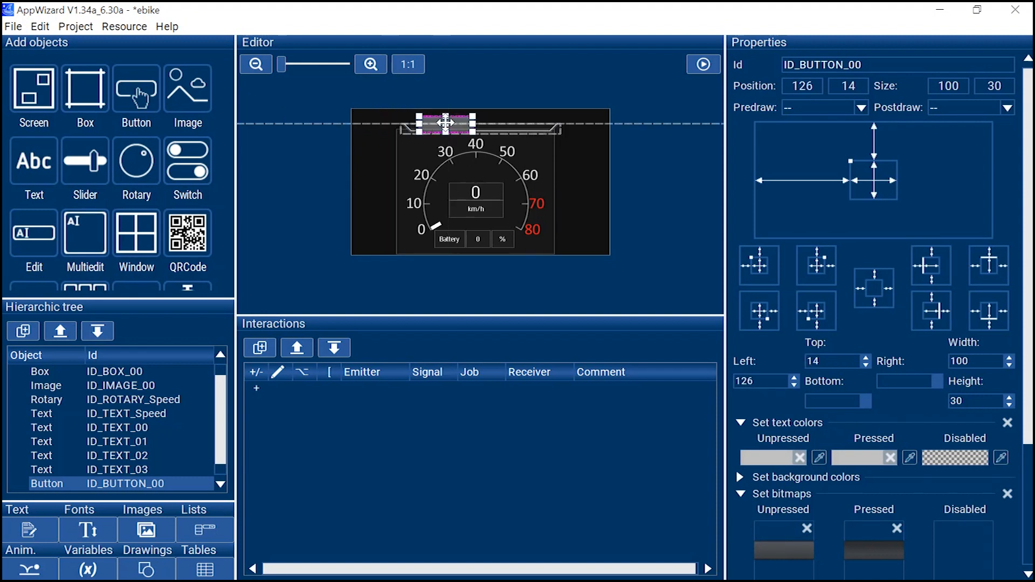
pyautogui.click(173, 484)
pyautogui.press('BackSpace')
pyautogui.press('BackSpace')
pyautogui.write('warn')
pyautogui.press('Return')
pyautogui.moveTo(446, 123); pyautogui.dragTo(445, 122)
# Step: Remove the warn button's text colors and set its bitmaps to Ebike_Demo_Screen2_pressure_off.png unpressed and Ebike_Demo_Screen2_Pressure_on.png pressed
pyautogui.scroll(-3, 1027, 240)
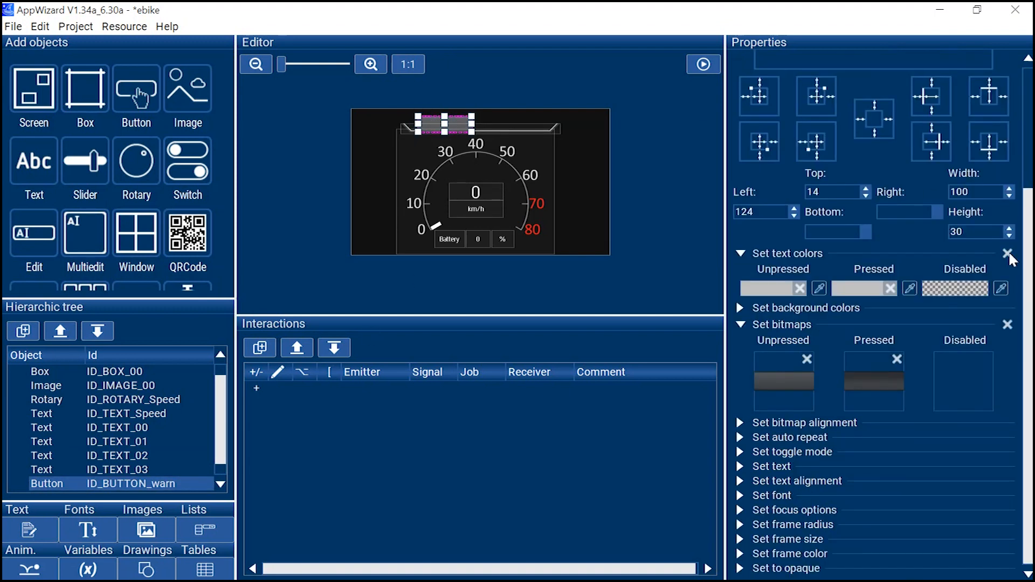
pyautogui.click(1008, 261)
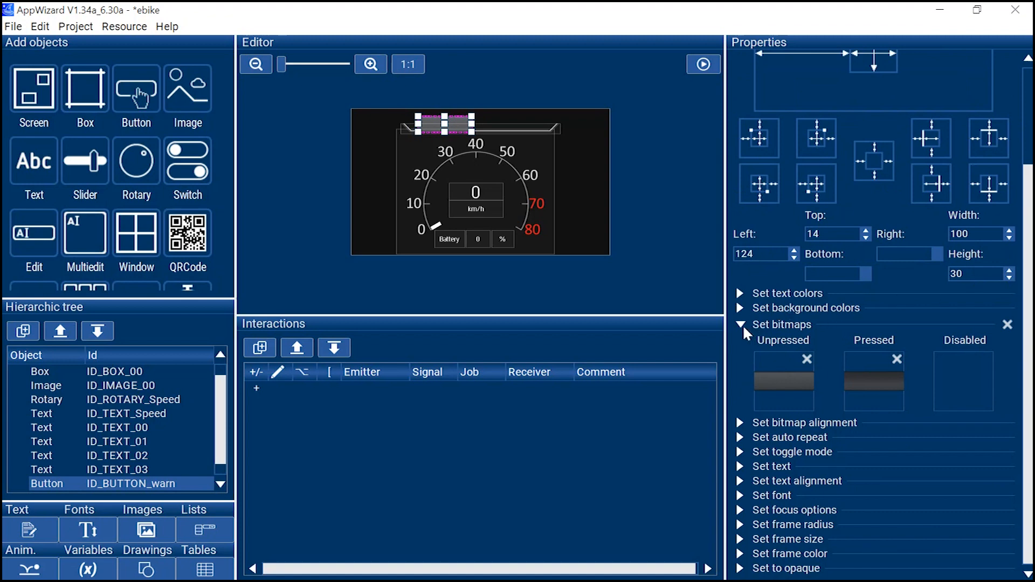
pyautogui.click(800, 380)
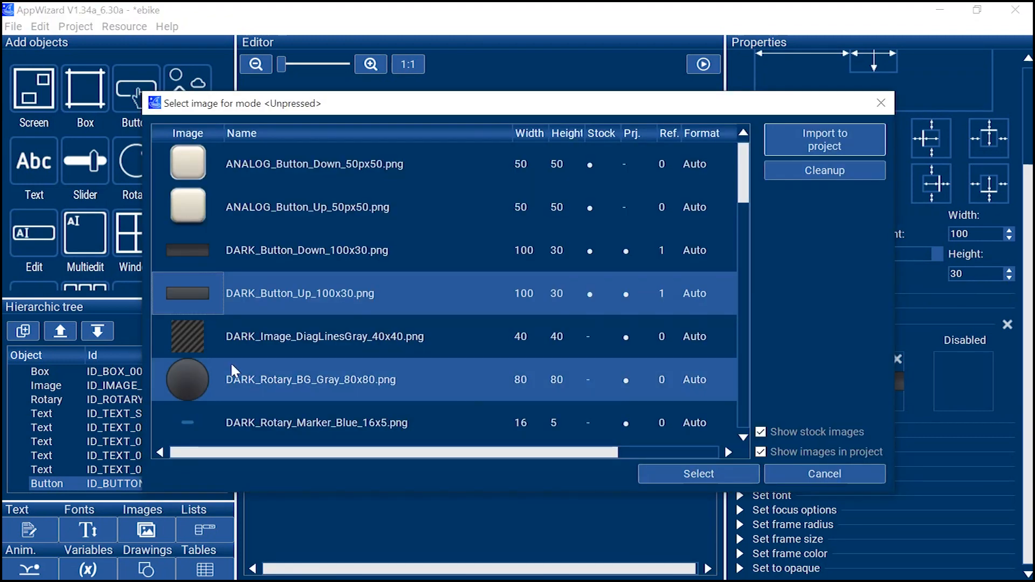
pyautogui.scroll(-2, 231, 367)
pyautogui.scroll(-2, 308, 307)
pyautogui.click(321, 309)
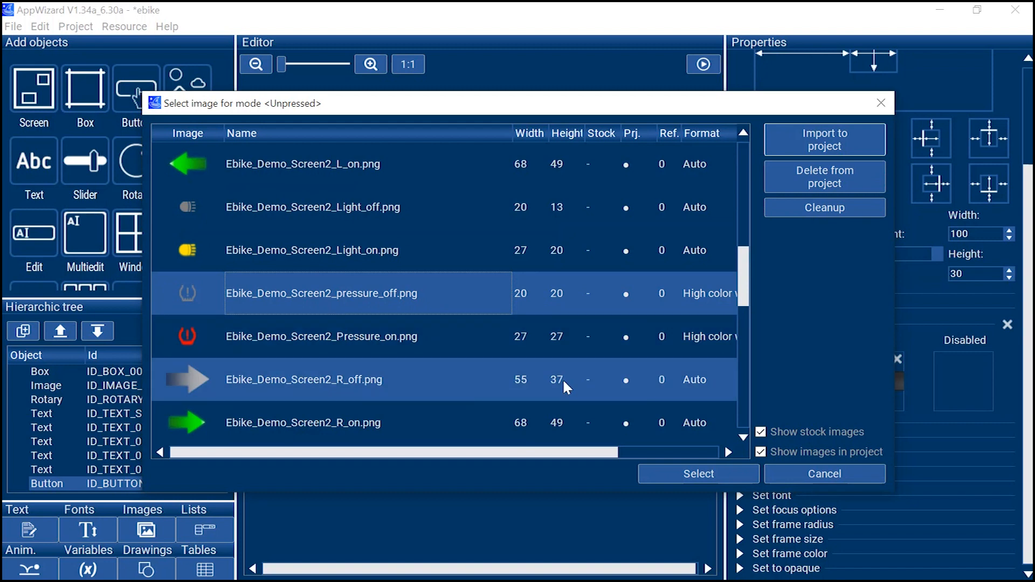
pyautogui.click(667, 477)
pyautogui.click(862, 384)
pyautogui.scroll(-5, 462, 328)
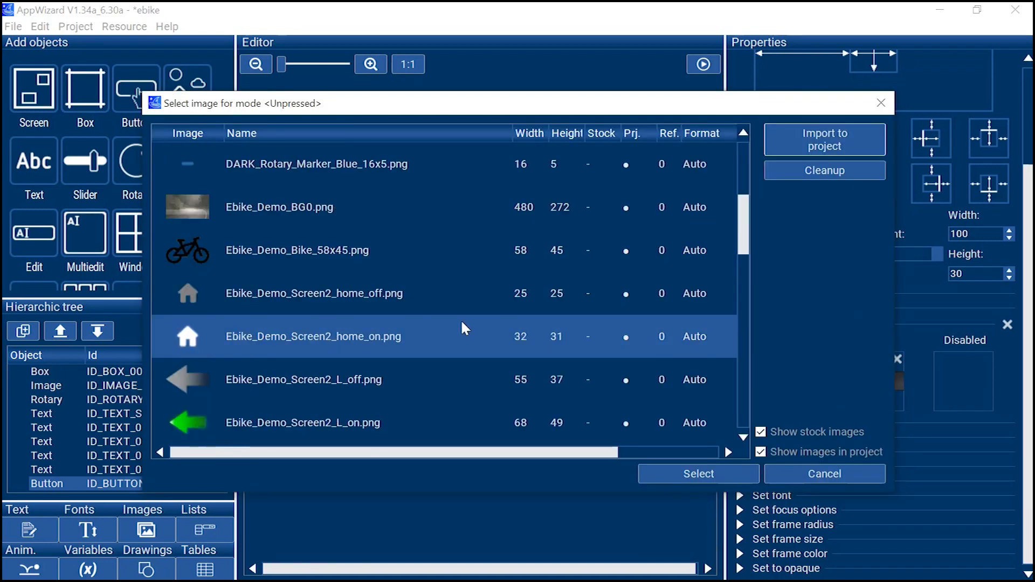
pyautogui.click(330, 331)
pyautogui.click(662, 468)
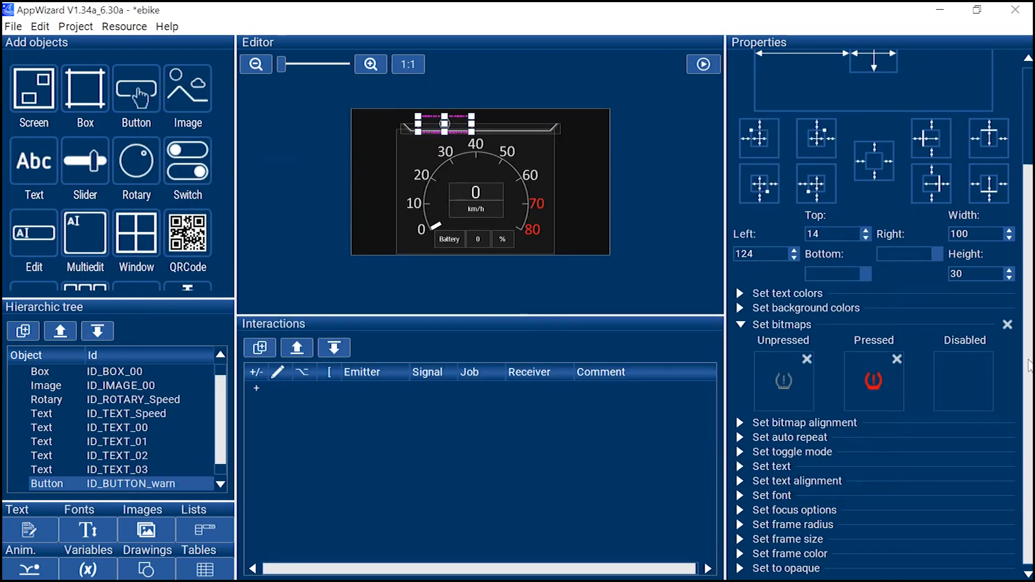
# Step: Shrink the warn button to its icon and place it near the left end of the info bar
pyautogui.moveTo(1030, 367); pyautogui.dragTo(1031, 296)
pyautogui.moveTo(444, 123); pyautogui.dragTo(442, 119)
pyautogui.click(332, 158)
# Step: Add a button with Ebike_Demo_Screen2_L_off.png as its unpressed bitmap and Ebike_Demo_Screen2_L_on.png as its pressed bitmap
pyautogui.click(137, 89)
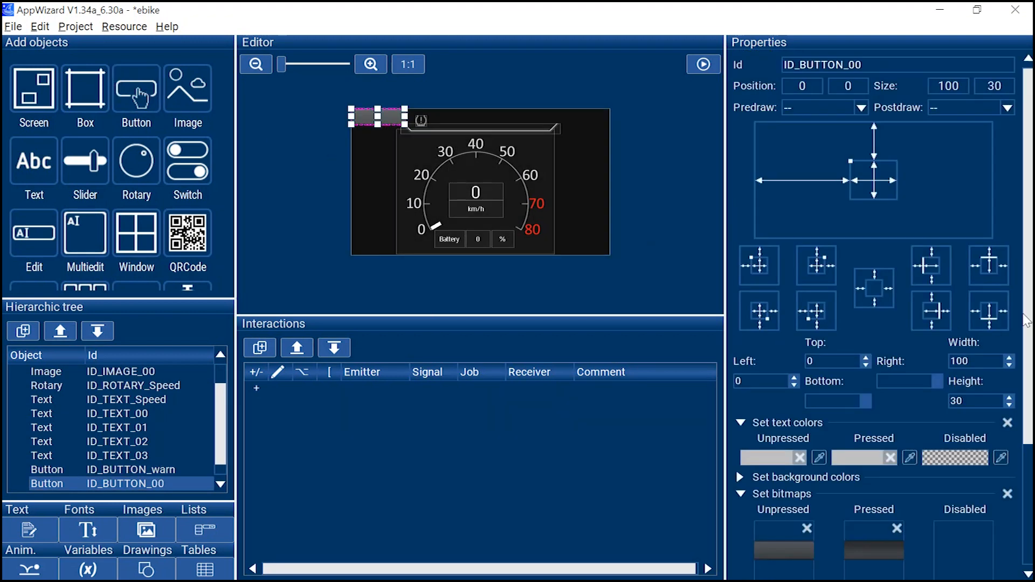
pyautogui.moveTo(1027, 316); pyautogui.dragTo(1027, 426)
pyautogui.click(772, 393)
pyautogui.scroll(-5, 372, 373)
pyautogui.click(373, 375)
pyautogui.click(668, 476)
pyautogui.click(874, 397)
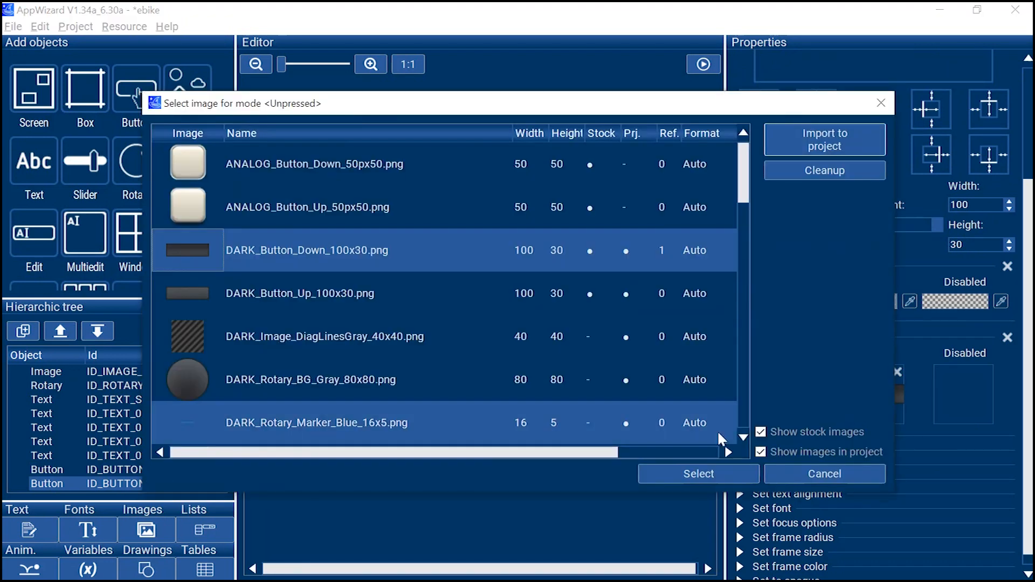
pyautogui.scroll(-3, 313, 296)
pyautogui.click(313, 295)
pyautogui.click(672, 478)
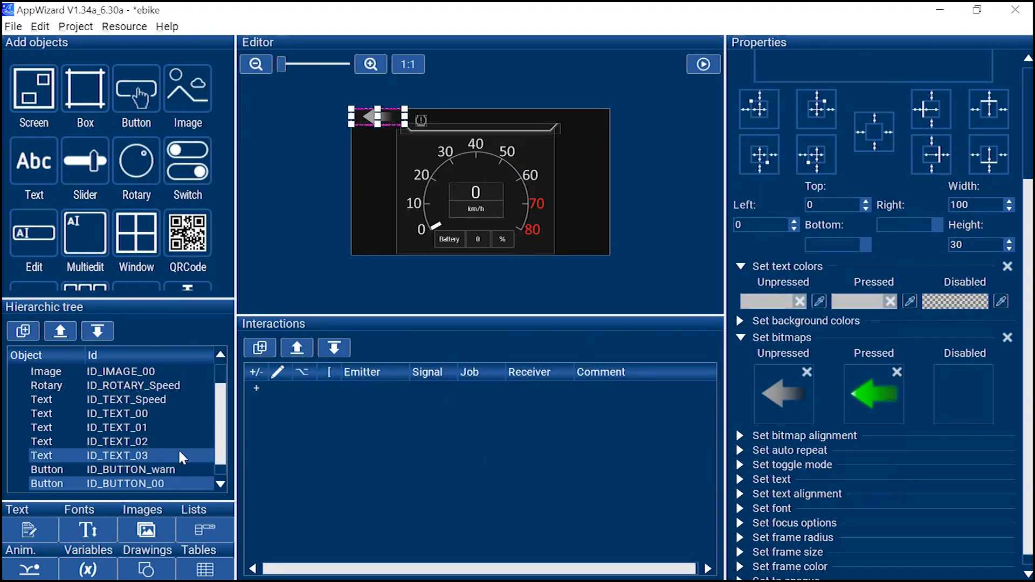
# Step: Rename the left arrow button ID_BUTTON_left
pyautogui.doubleClick(171, 486)
pyautogui.press('BackSpace')
pyautogui.press('BackSpace')
pyautogui.write('left')
pyautogui.press('Return')
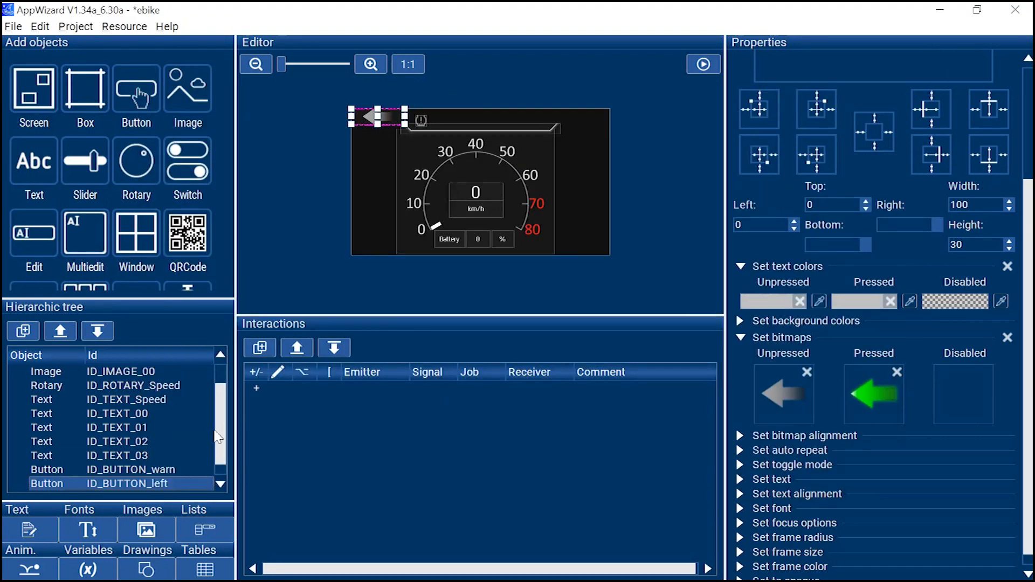
# Step: Add a button at about 369, 14 with Ebike_Demo_Screen2_R_off.png as its unpressed bitmap and Ebike_Demo_Screen2_R_on.png as its pressed bitmap
pyautogui.click(137, 92)
pyautogui.moveTo(377, 116); pyautogui.dragTo(582, 119)
pyautogui.click(784, 394)
pyautogui.scroll(-2, 263, 337)
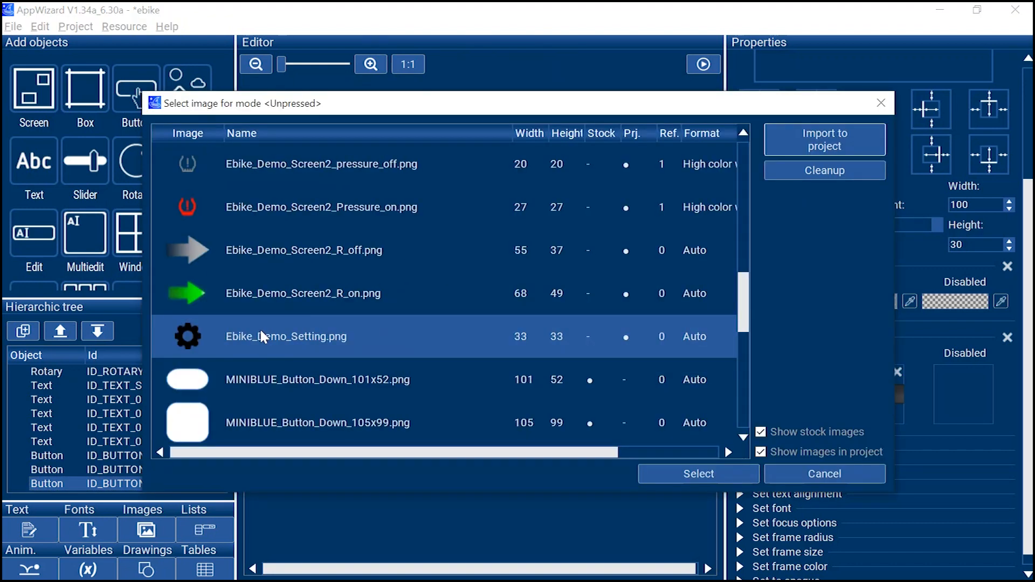
pyautogui.click(263, 250)
pyautogui.click(704, 478)
pyautogui.click(873, 394)
pyautogui.scroll(-3, 278, 294)
pyautogui.click(278, 293)
pyautogui.click(670, 480)
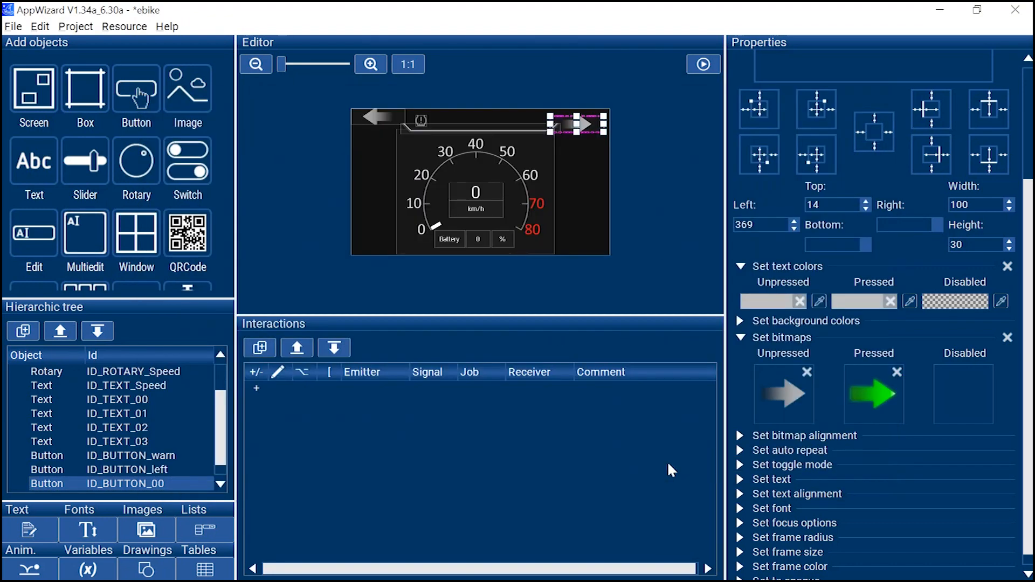
# Step: Remove the right arrow button's text colors and rename it ID_BUTTON_right
pyautogui.click(1008, 267)
pyautogui.doubleClick(186, 483)
pyautogui.press('BackSpace')
pyautogui.press('BackSpace')
pyautogui.write('right')
pyautogui.press('Return')
# Step: Fit both arrow buttons to their bitmap size and position the left one at about 18, 13
pyautogui.moveTo(377, 119); pyautogui.dragTo(376, 126)
pyautogui.rightClick(391, 122)
pyautogui.click(432, 179)
pyautogui.moveTo(587, 122); pyautogui.dragTo(587, 122)
pyautogui.rightClick(587, 121)
pyautogui.click(655, 181)
pyautogui.click(374, 125)
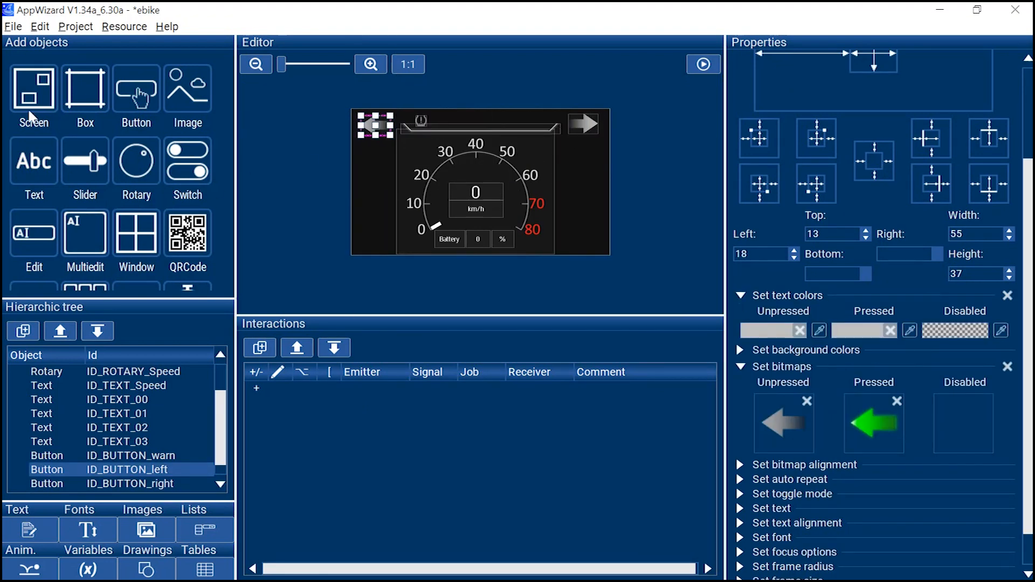
# Step: Add a button at about 261, 0 with Ebike_Demo_Screen2_Light_off.png as its unpressed bitmap and Ebike_Demo_Screen2_Light_on.png as its pressed bitmap
pyautogui.click(130, 97)
pyautogui.moveTo(372, 115); pyautogui.dragTo(513, 115)
pyautogui.click(780, 423)
pyautogui.scroll(-4, 523, 379)
pyautogui.click(391, 218)
pyautogui.click(699, 474)
pyautogui.click(852, 424)
pyautogui.scroll(-4, 260, 309)
pyautogui.click(318, 252)
pyautogui.click(689, 474)
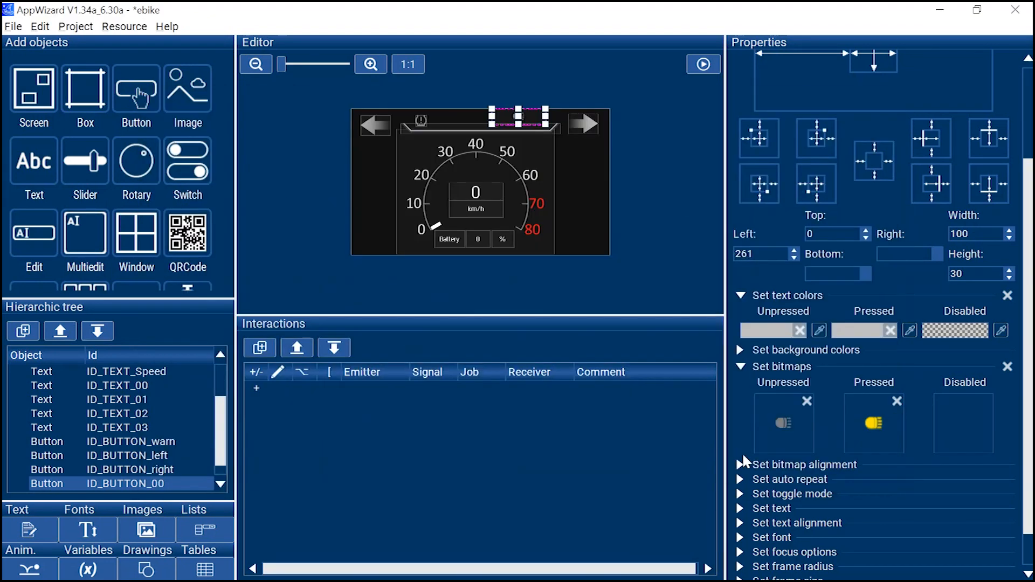
# Step: Move the light button down to about 261, 10 and rename it ID_BUTTON_light
pyautogui.moveTo(527, 120); pyautogui.dragTo(527, 125)
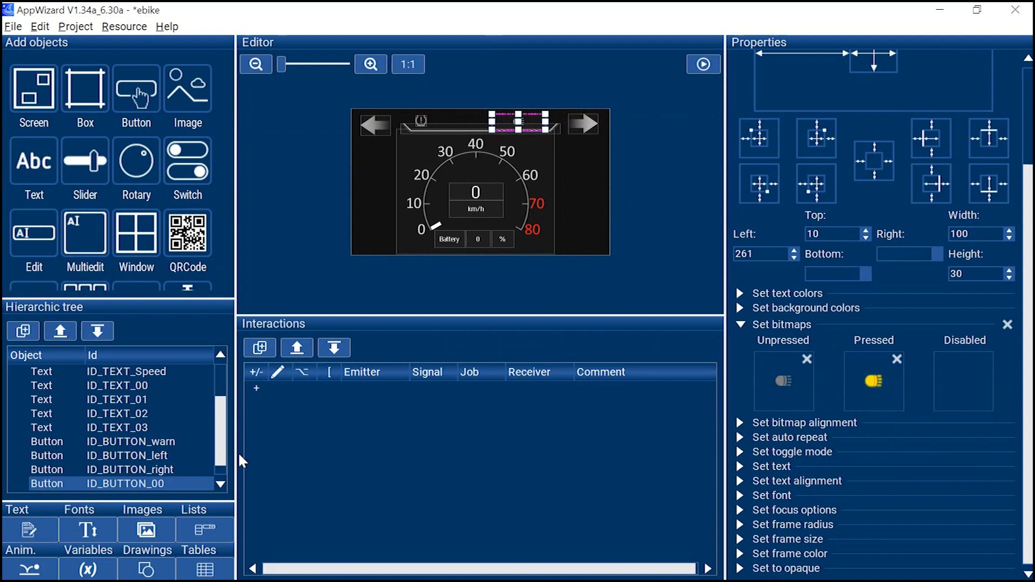
pyautogui.doubleClick(176, 484)
pyautogui.press('BackSpace')
pyautogui.press('BackSpace')
pyautogui.write('light')
pyautogui.press('Return')
pyautogui.hotkey('ctrl', 's')
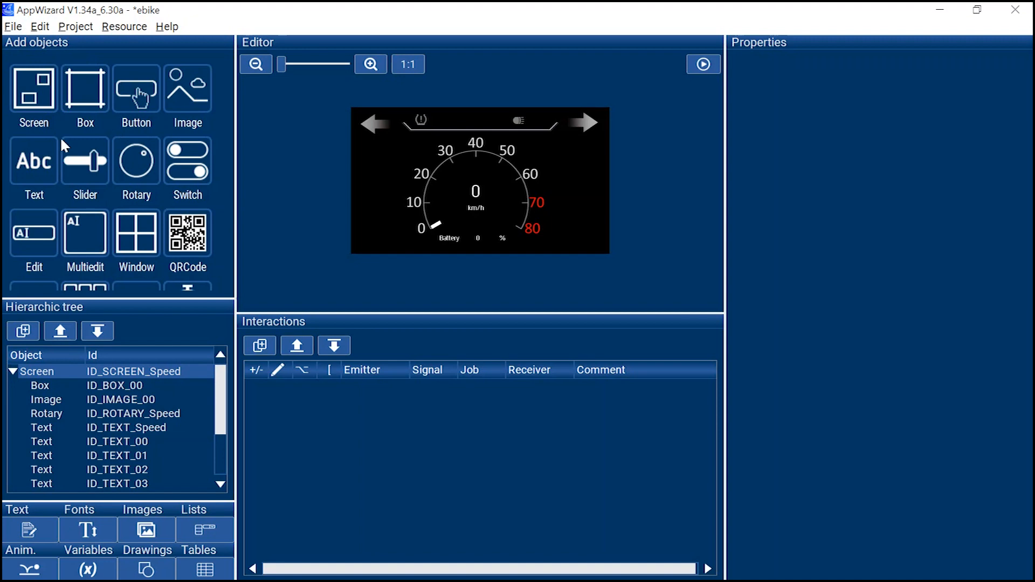
# Step: Add a progress bar just above the Battery text row at about 169, 218 and enable its 0 to 100 range
pyautogui.scroll(-3, 84, 105)
pyautogui.click(130, 176)
pyautogui.moveTo(424, 116); pyautogui.dragTo(506, 235)
pyautogui.scroll(-3, 898, 301)
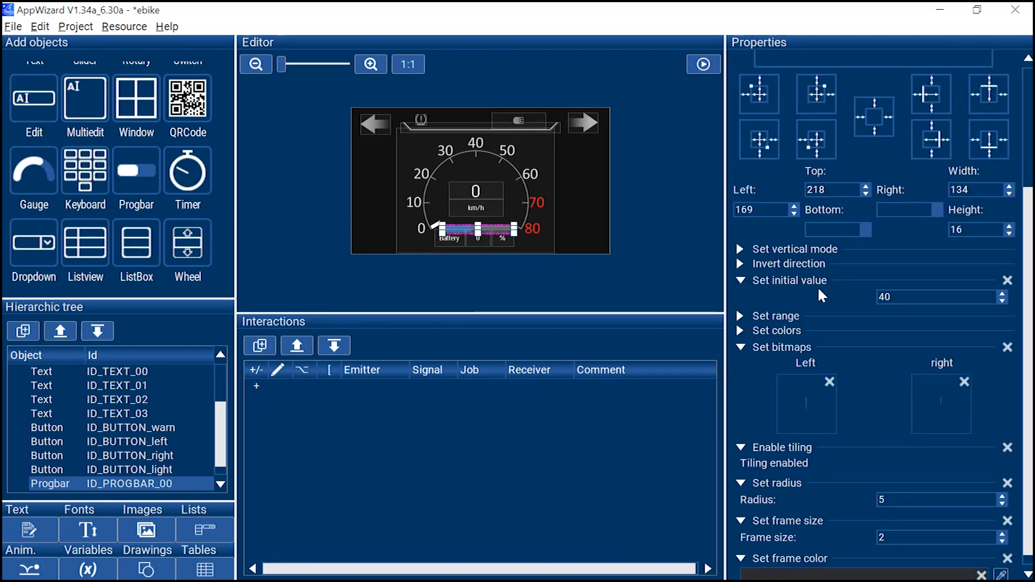
pyautogui.moveTo(892, 297); pyautogui.dragTo(869, 303)
pyautogui.click(752, 318)
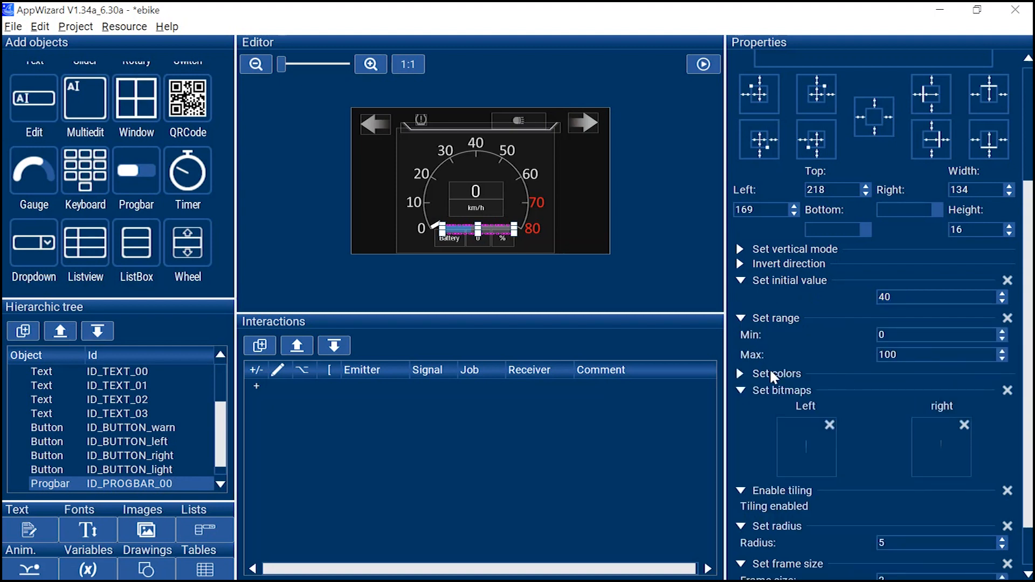
# Step: Remove the progress bar's bitmaps and set its left color to green (71, 255, 5) and its right color to white
pyautogui.click(1005, 392)
pyautogui.click(742, 403)
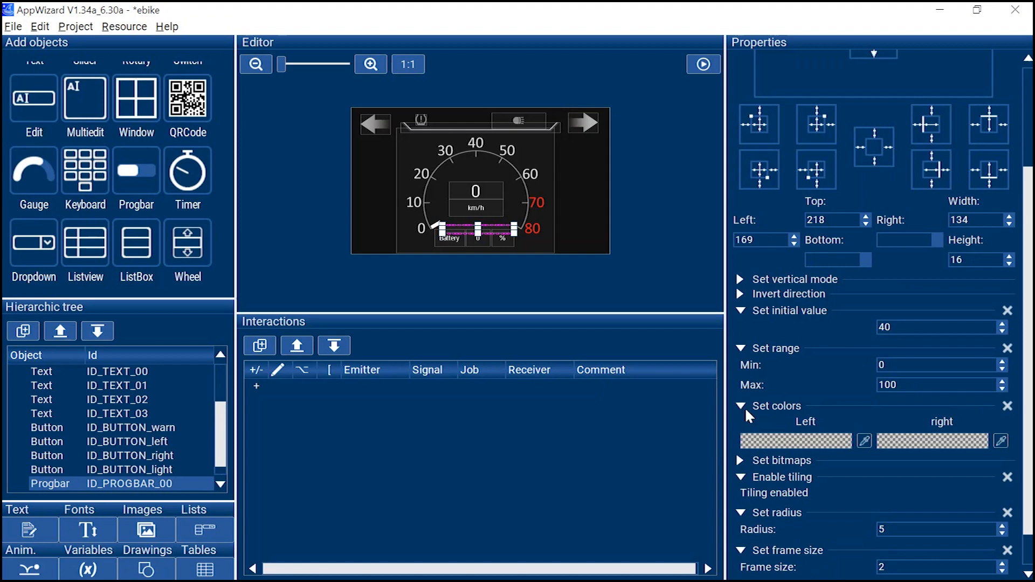
pyautogui.click(828, 444)
pyautogui.click(593, 203)
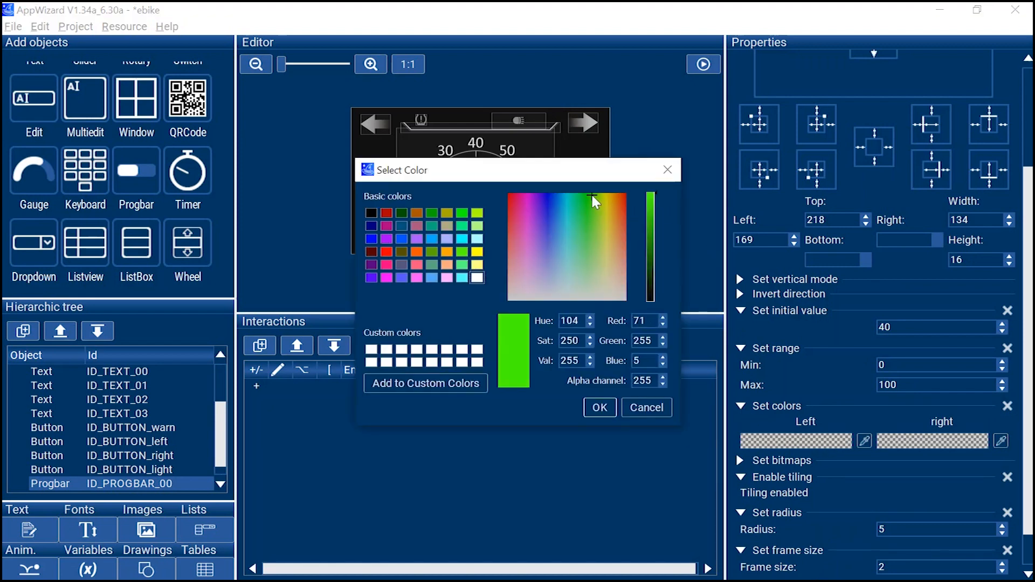
pyautogui.click(599, 408)
pyautogui.click(913, 450)
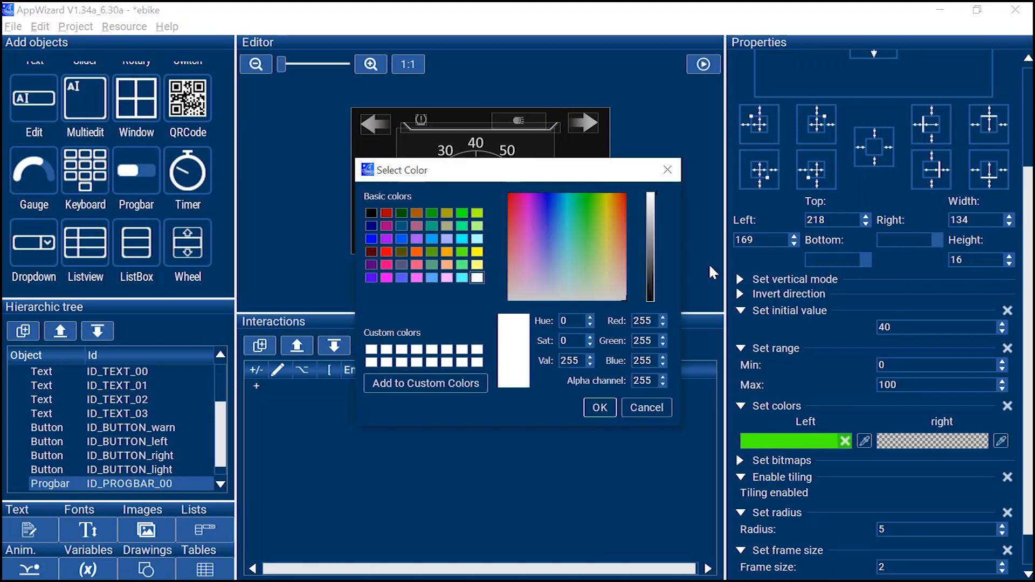
pyautogui.click(617, 413)
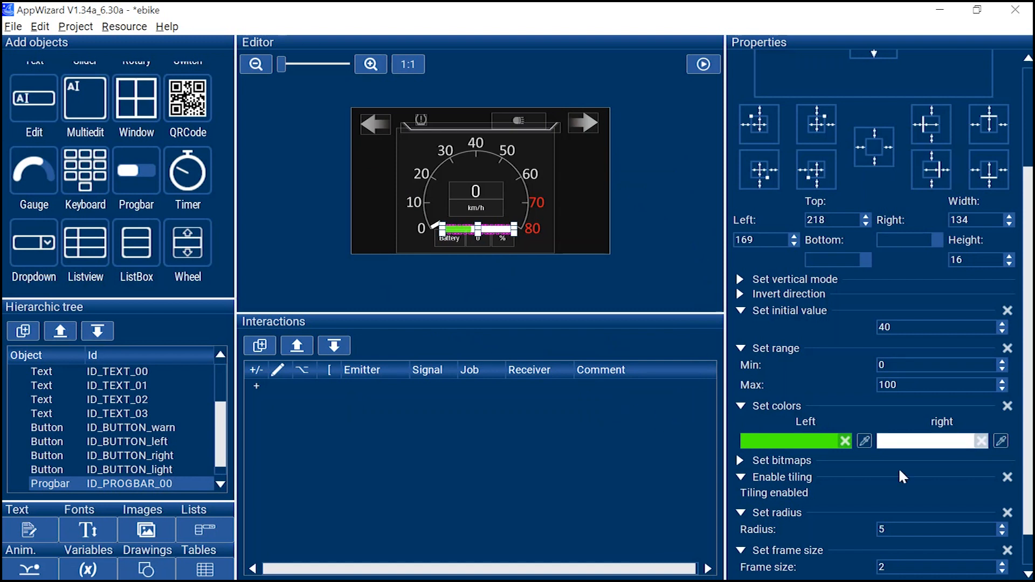
# Step: Move the battery progress bar slightly to the left to centre it over the text row
pyautogui.scroll(-1, 1002, 469)
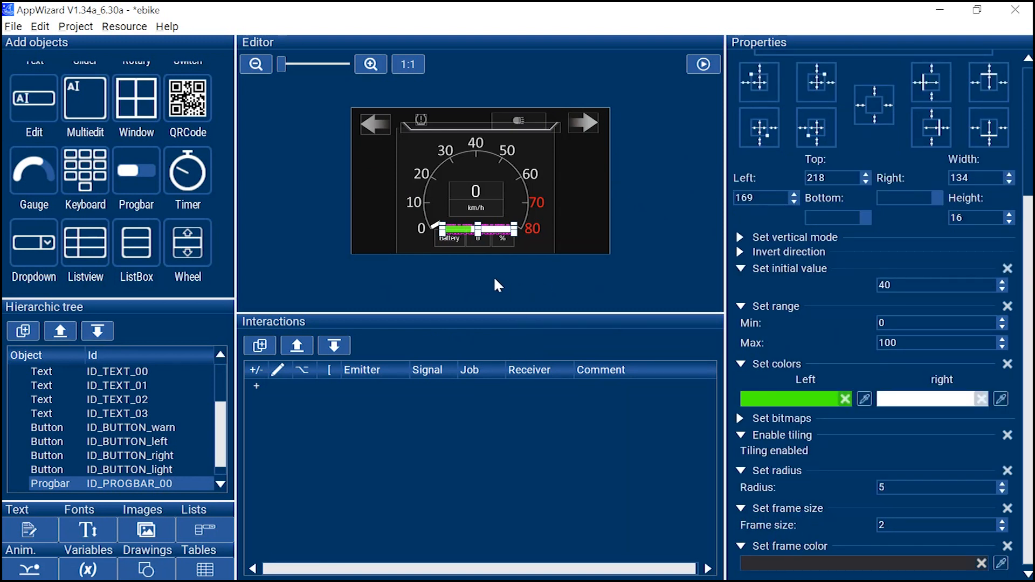
pyautogui.click(625, 284)
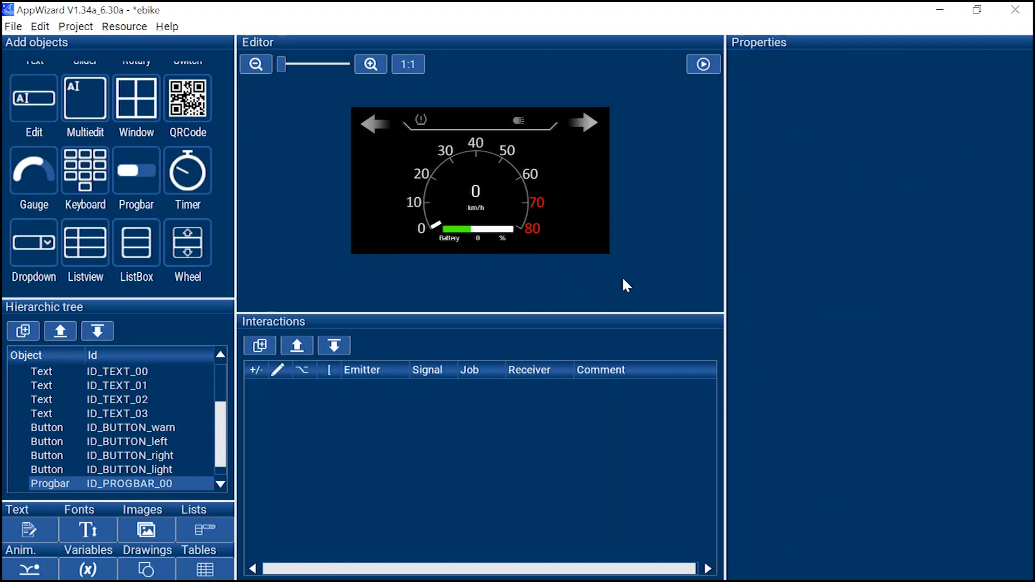
pyautogui.moveTo(495, 234); pyautogui.dragTo(492, 233)
pyautogui.click(511, 273)
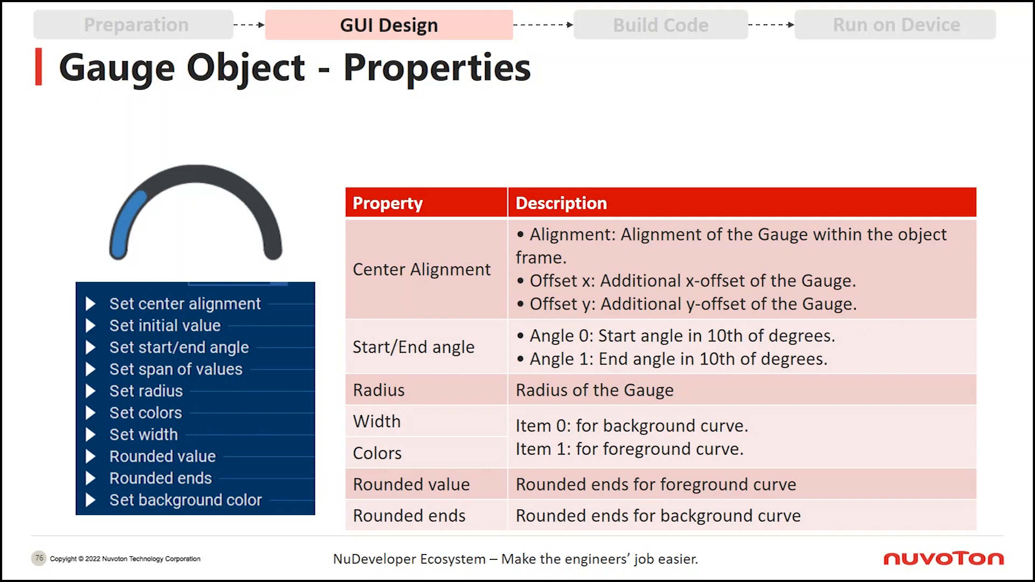
pyautogui.press('Right')
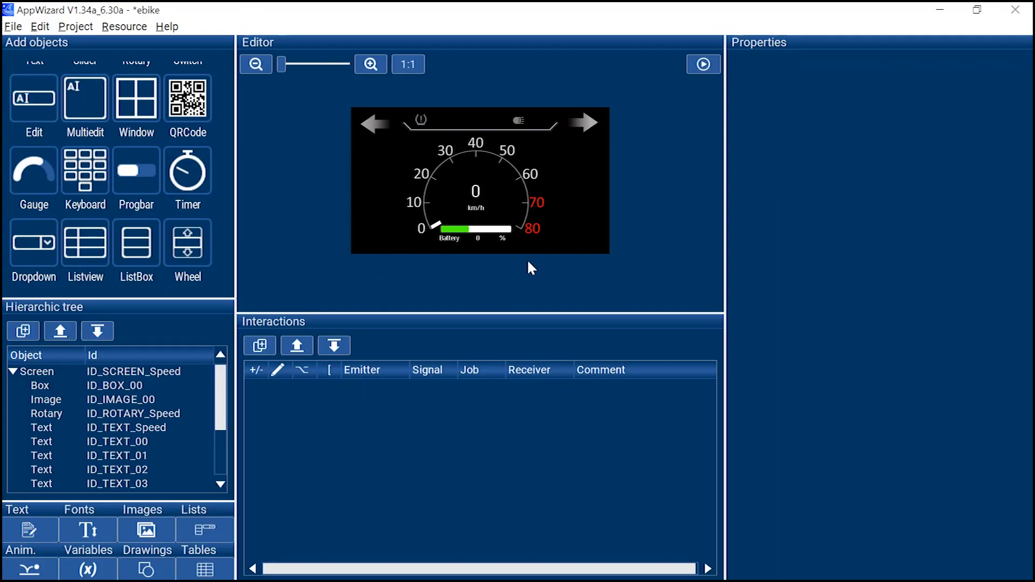
# Step: Select the battery progress bar with its row of texts and move the group down to about 159, 230
pyautogui.moveTo(534, 263); pyautogui.dragTo(473, 239)
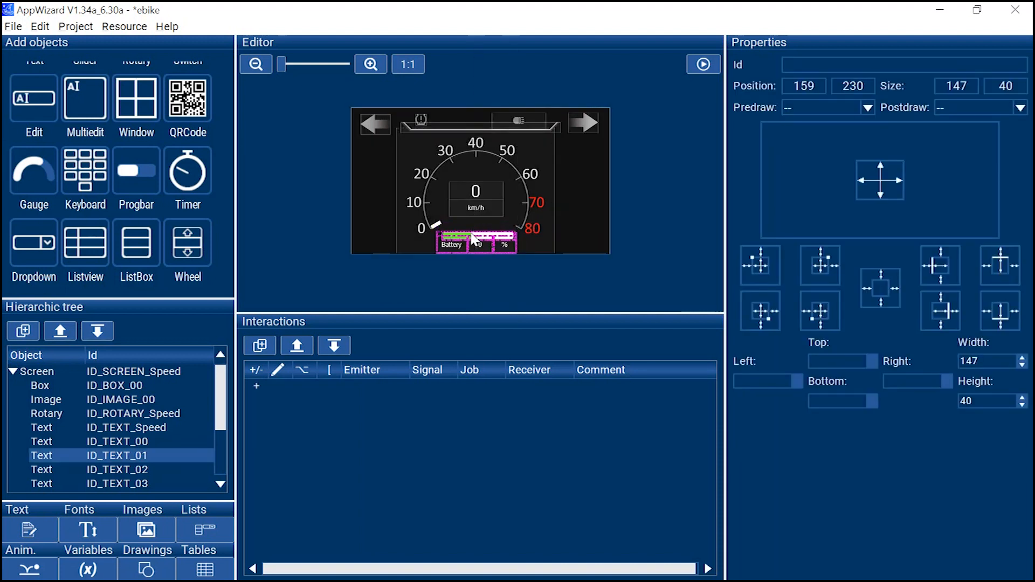
# Step: Add an image to the Tier screen and set its bitmap to Ebike_Demo_BG0.png
pyautogui.click(538, 296)
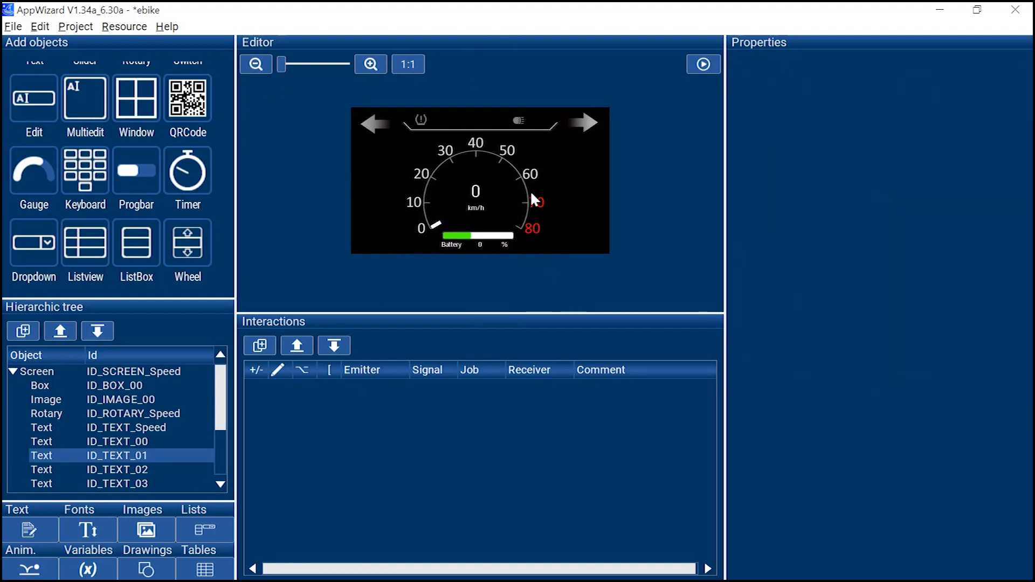
pyautogui.click(33, 372)
pyautogui.click(13, 372)
pyautogui.click(122, 386)
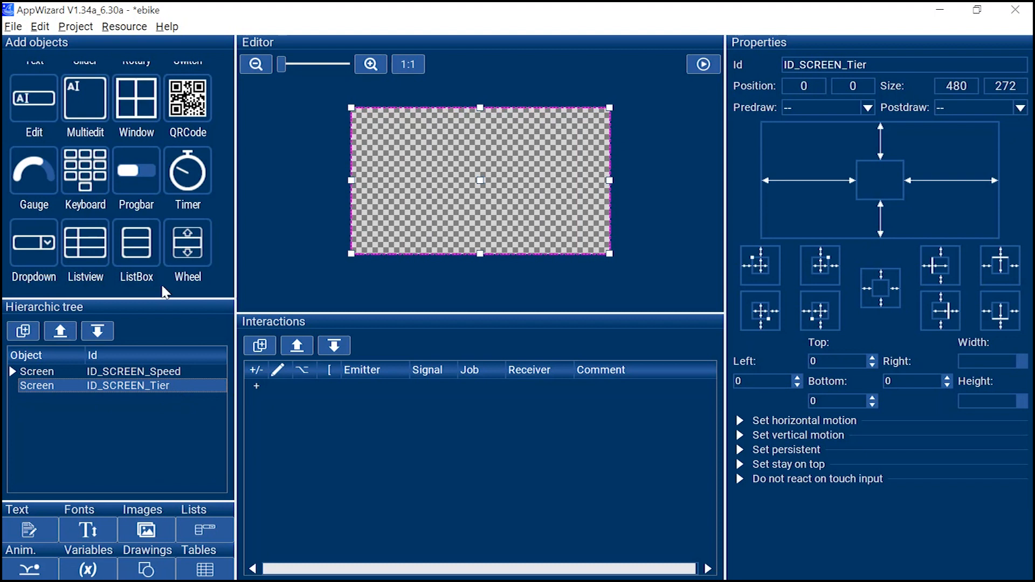
pyautogui.scroll(3, 180, 268)
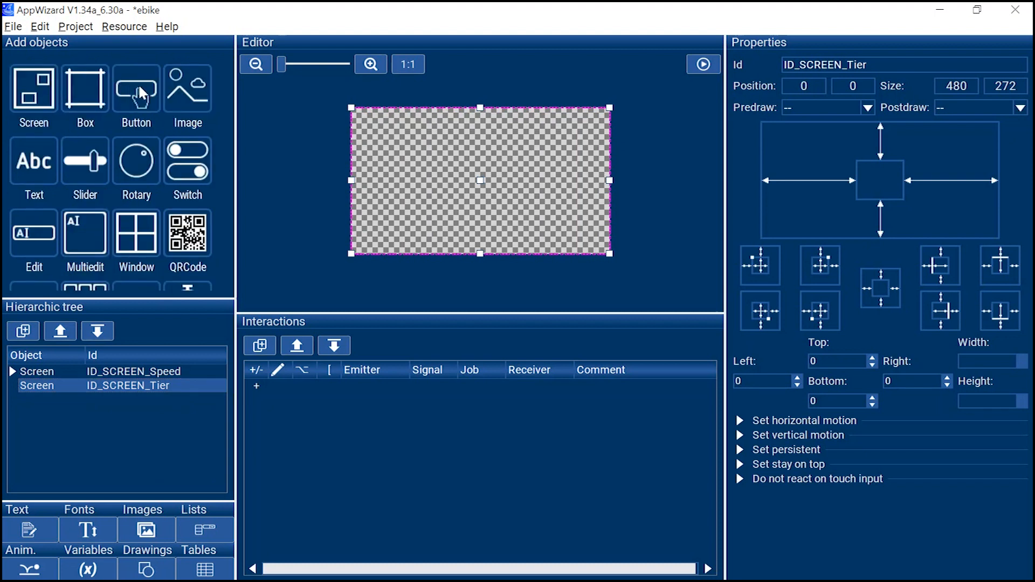
pyautogui.click(186, 102)
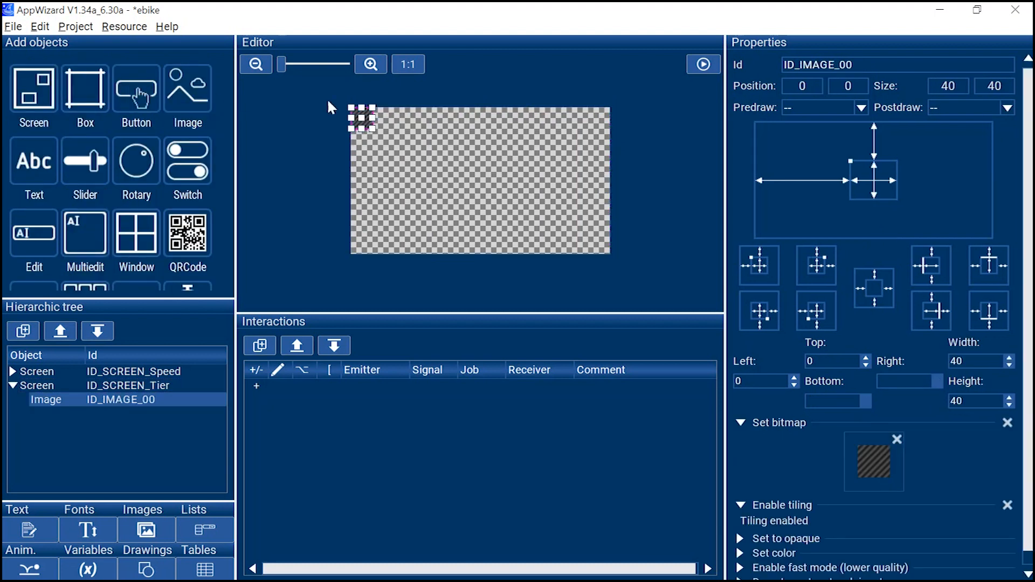
pyautogui.moveTo(367, 119); pyautogui.dragTo(489, 182)
pyautogui.click(874, 458)
pyautogui.scroll(-3, 463, 365)
pyautogui.click(377, 250)
pyautogui.click(699, 474)
# Step: Position the background image so that it covers the whole Tier screen
pyautogui.rightClick(478, 177)
pyautogui.click(507, 235)
pyautogui.moveTo(571, 210); pyautogui.dragTo(460, 147)
# Step: Set the image format of Ebike_Demo_BG0.png and Ebike_Demo_Bike_58x45.png to high color
pyautogui.click(873, 462)
pyautogui.scroll(-3, 682, 310)
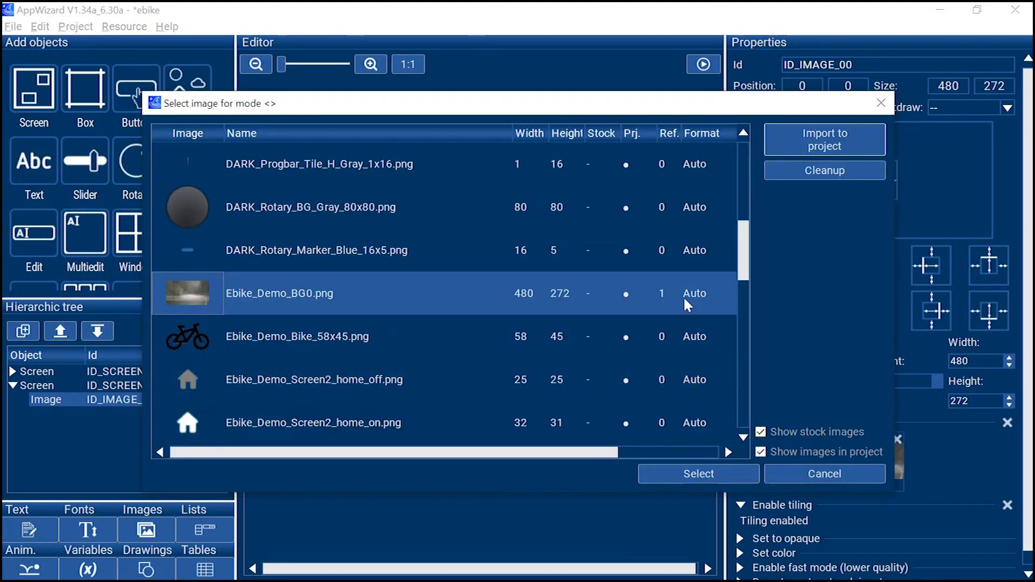
pyautogui.doubleClick(679, 305)
pyautogui.click(666, 303)
pyautogui.scroll(-4, 490, 396)
pyautogui.click(490, 397)
pyautogui.click(605, 326)
pyautogui.click(698, 474)
pyautogui.click(342, 223)
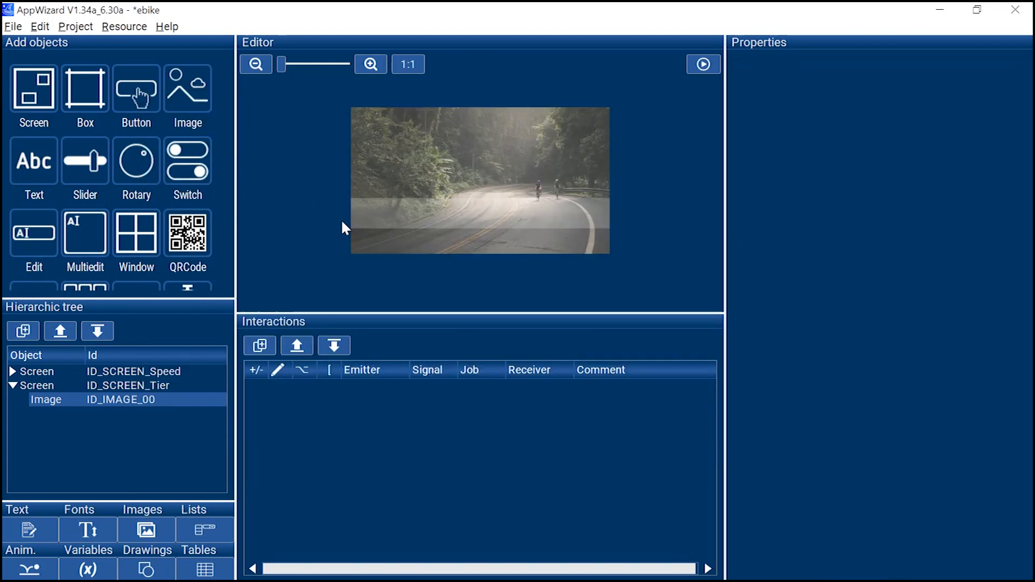
# Step: Add a text object to the Tier screen at about 190, 133 and assign it the Tier Pressure text
pyautogui.click(32, 161)
pyautogui.moveTo(384, 119); pyautogui.dragTo(505, 201)
pyautogui.click(741, 490)
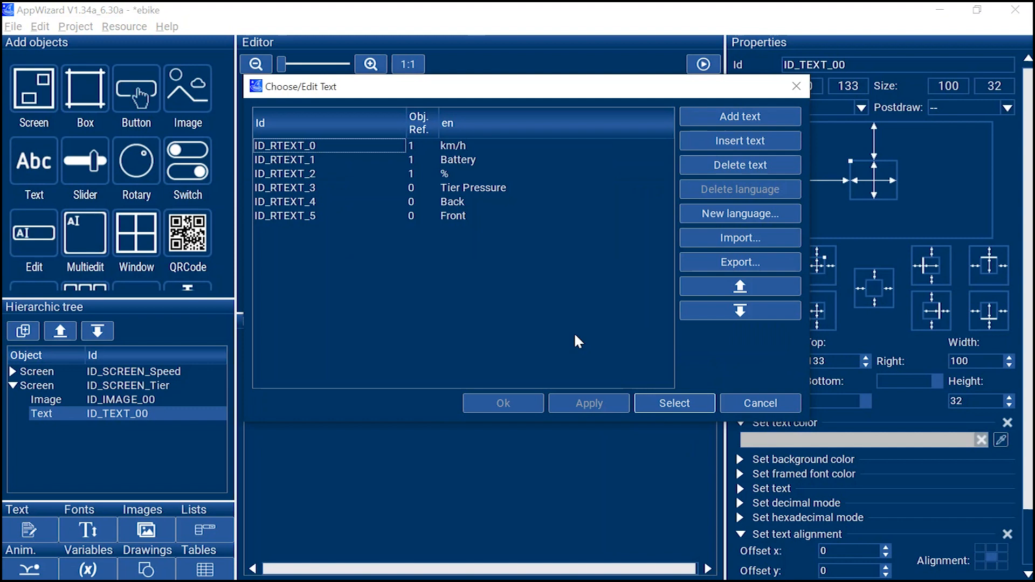
pyautogui.click(481, 191)
pyautogui.click(654, 402)
# Step: Set the Tier Pressure text color to dark yellow (192, 179, 0) and choose a larger font
pyautogui.click(759, 425)
pyautogui.click(610, 194)
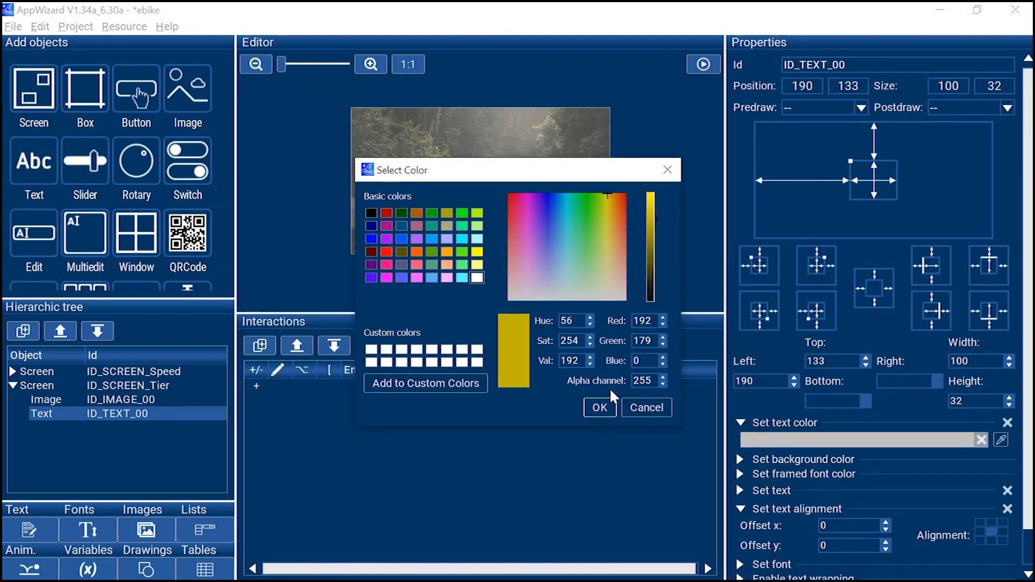
pyautogui.click(606, 411)
pyautogui.scroll(-1, 757, 503)
pyautogui.click(771, 524)
pyautogui.click(345, 269)
pyautogui.click(667, 416)
# Step: Duplicate the Tier Pressure text as a label in the screen's lower-left area at about 19, 194
pyautogui.moveTo(480, 191); pyautogui.dragTo(408, 223)
pyautogui.click(23, 332)
pyautogui.click(132, 428)
pyautogui.click(746, 451)
pyautogui.click(804, 469)
pyautogui.click(464, 202)
pyautogui.click(680, 405)
pyautogui.hotkey('ctrl', 'z')
# Step: Assign the Back text to the duplicated label and set its text color to black
pyautogui.click(419, 222)
pyautogui.scroll(1, 809, 485)
pyautogui.click(809, 494)
pyautogui.click(281, 216)
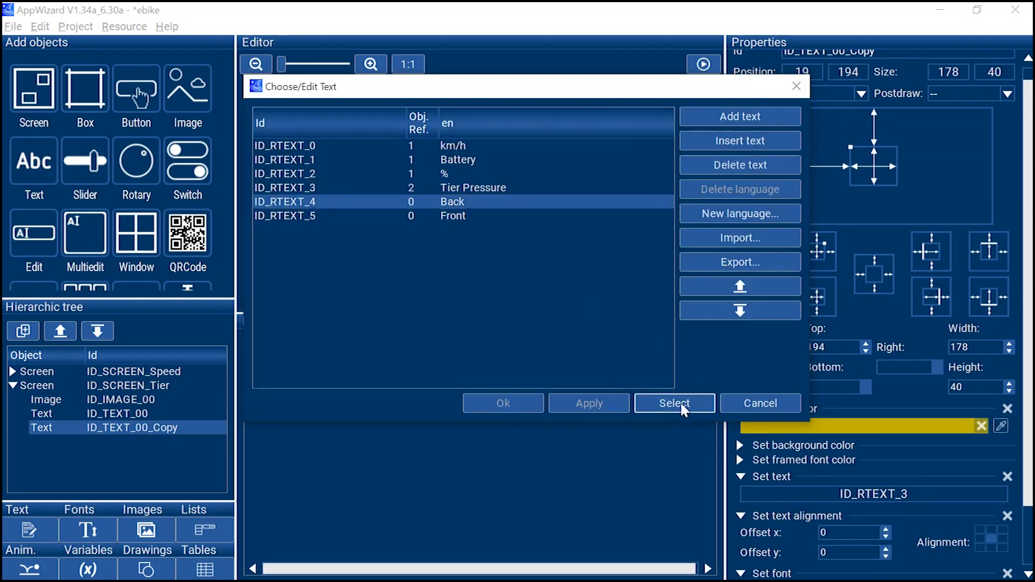
pyautogui.click(674, 405)
pyautogui.click(762, 430)
pyautogui.moveTo(652, 224); pyautogui.dragTo(652, 308)
pyautogui.click(600, 407)
# Step: Rename the Back label's Id to ID_TEXT_01
pyautogui.doubleClick(177, 429)
pyautogui.press('BackSpace')
pyautogui.press('BackSpace')
pyautogui.press('BackSpace')
pyautogui.press('BackSpace')
pyautogui.press('BackSpace')
pyautogui.press('BackSpace')
pyautogui.write('1')
pyautogui.press('Return')
# Step: Duplicate the Back label and rename the copy's Id to ID_TEXT_02
pyautogui.click(23, 331)
pyautogui.doubleClick(175, 444)
pyautogui.press('BackSpace')
pyautogui.press('BackSpace')
pyautogui.press('BackSpace')
pyautogui.press('BackSpace')
pyautogui.press('BackSpace')
pyautogui.press('BackSpace')
pyautogui.write('2')
pyautogui.press('Return')
# Step: Move the ID_TEXT_02 label to about 270, 194 in the lower-right area and assign it the Front text
pyautogui.moveTo(410, 224); pyautogui.dragTo(545, 223)
pyautogui.click(828, 493)
pyautogui.click(453, 217)
pyautogui.click(673, 403)
pyautogui.click(703, 64)
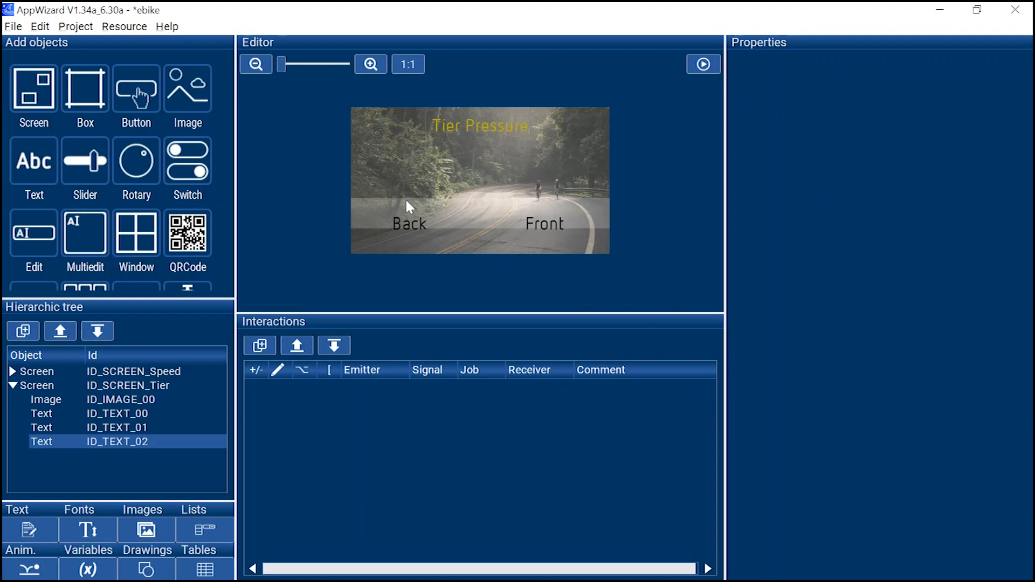
# Step: Add a text object above the Back label at about 58, 166, with decimal mode and an orange text color
pyautogui.click(34, 161)
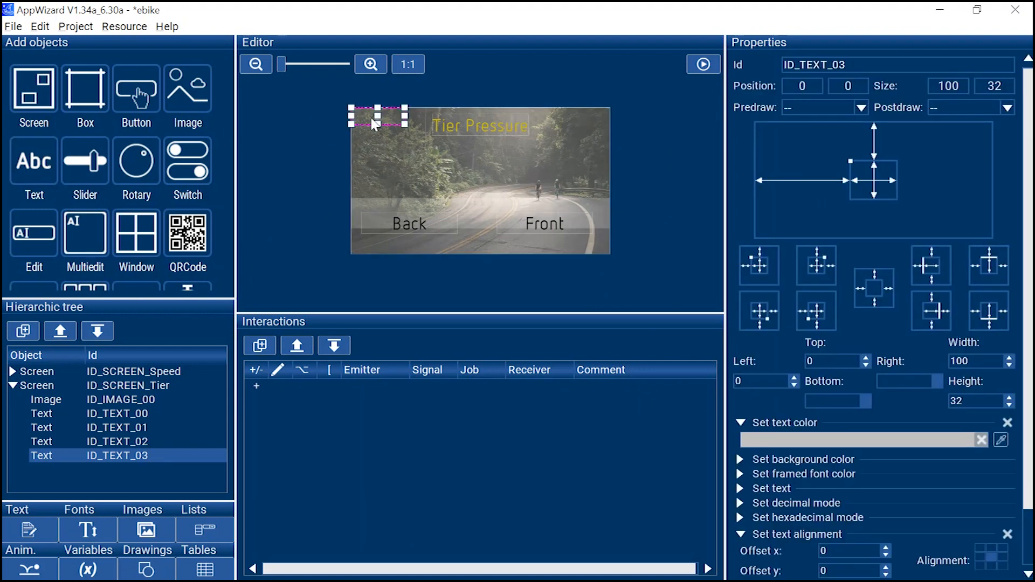
pyautogui.moveTo(374, 123); pyautogui.dragTo(416, 216)
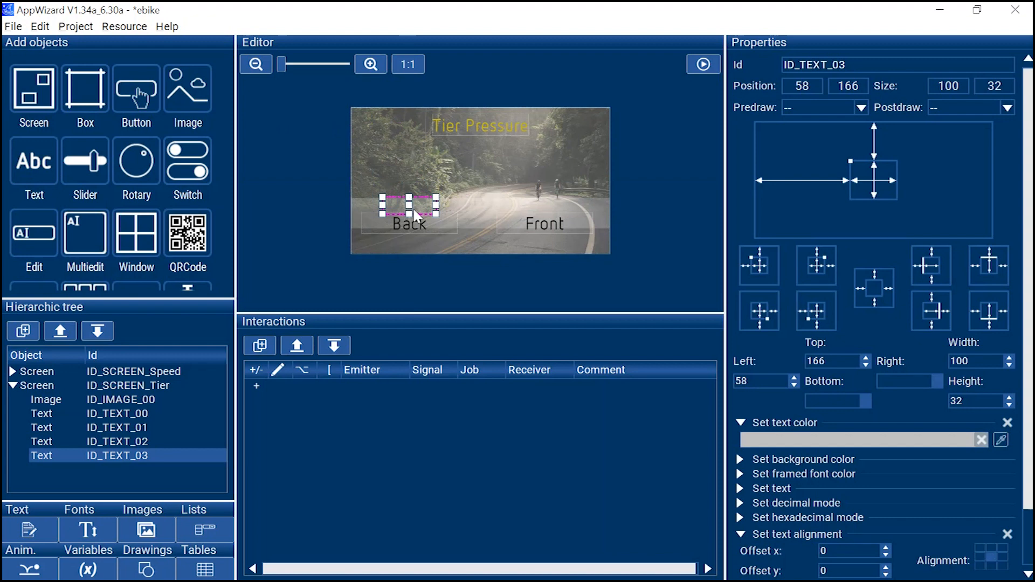
pyautogui.click(742, 504)
pyautogui.click(787, 440)
pyautogui.click(388, 271)
pyautogui.click(599, 406)
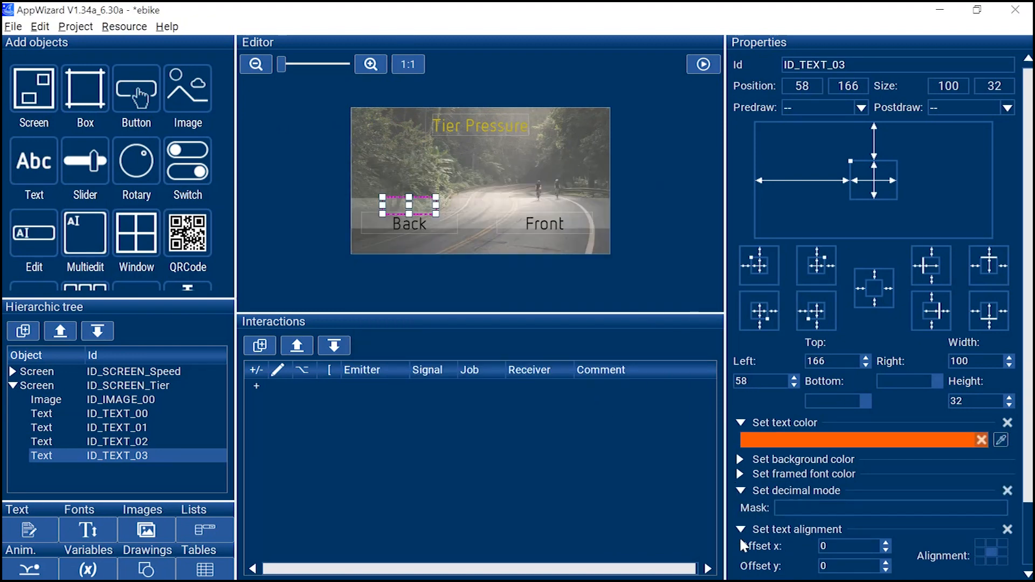
# Step: Set the new decimal text's font to NettoOT_40_Normal_EXT_AA4.xbf and rename its Id to ID_TEXT_back
pyautogui.moveTo(1028, 461); pyautogui.dragTo(1027, 528)
pyautogui.click(740, 510)
pyautogui.doubleClick(497, 273)
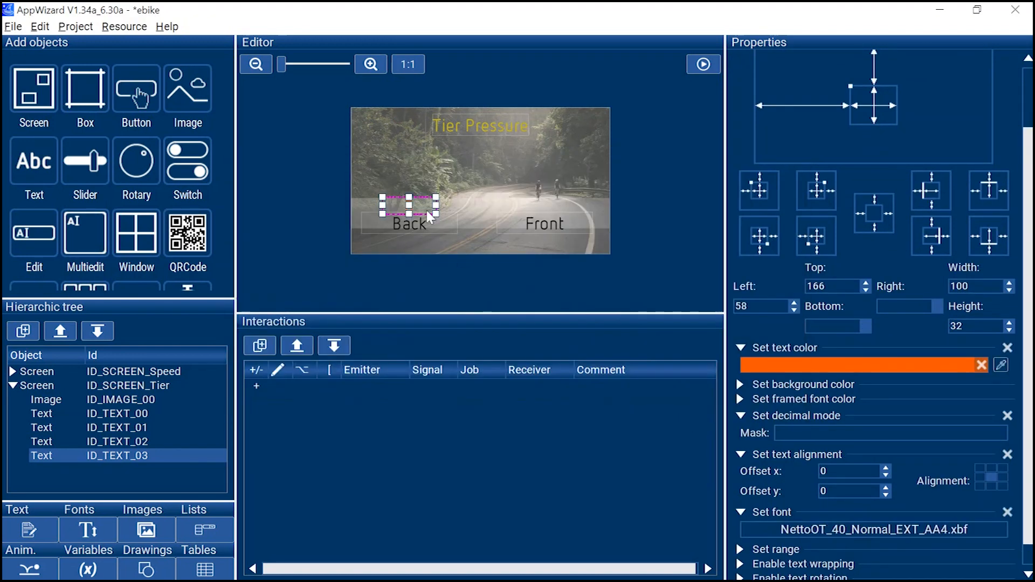
pyautogui.doubleClick(147, 458)
pyautogui.press('BackSpace')
pyautogui.press('BackSpace')
pyautogui.write('back')
pyautogui.press('Return')
# Step: Duplicate ID_TEXT_back and rename the copy's Id to ID_TEXT_front
pyautogui.click(22, 333)
pyautogui.doubleClick(192, 470)
pyautogui.press('BackSpace')
pyautogui.press('BackSpace')
pyautogui.press('BackSpace')
pyautogui.press('BackSpace')
pyautogui.press('BackSpace')
pyautogui.press('BackSpace')
pyautogui.press('BackSpace')
pyautogui.press('BackSpace')
pyautogui.press('BackSpace')
pyautogui.write('front')
pyautogui.press('Return')
# Step: Move ID_TEXT_front above the Front label at about 309, 166 and set ID_TEXT_back's text color to blue
pyautogui.moveTo(409, 205); pyautogui.dragTo(545, 205)
pyautogui.click(816, 371)
pyautogui.click(597, 408)
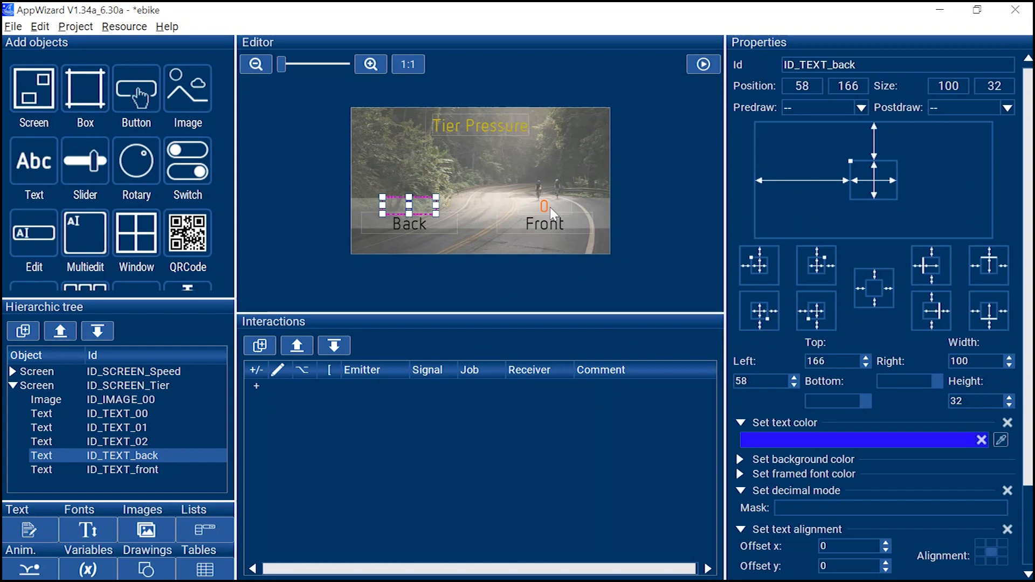
# Step: Enable the range on ID_TEXT_front and ID_TEXT_back, setting ID_TEXT_back's maximum to 99
pyautogui.click(558, 213)
pyautogui.scroll(-3, 863, 377)
pyautogui.click(741, 524)
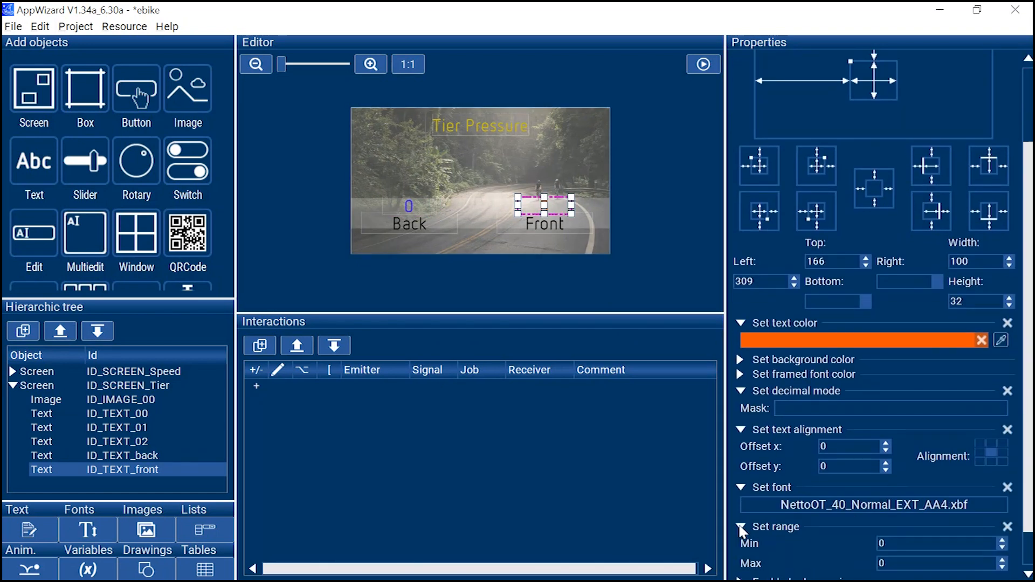
pyautogui.click(416, 211)
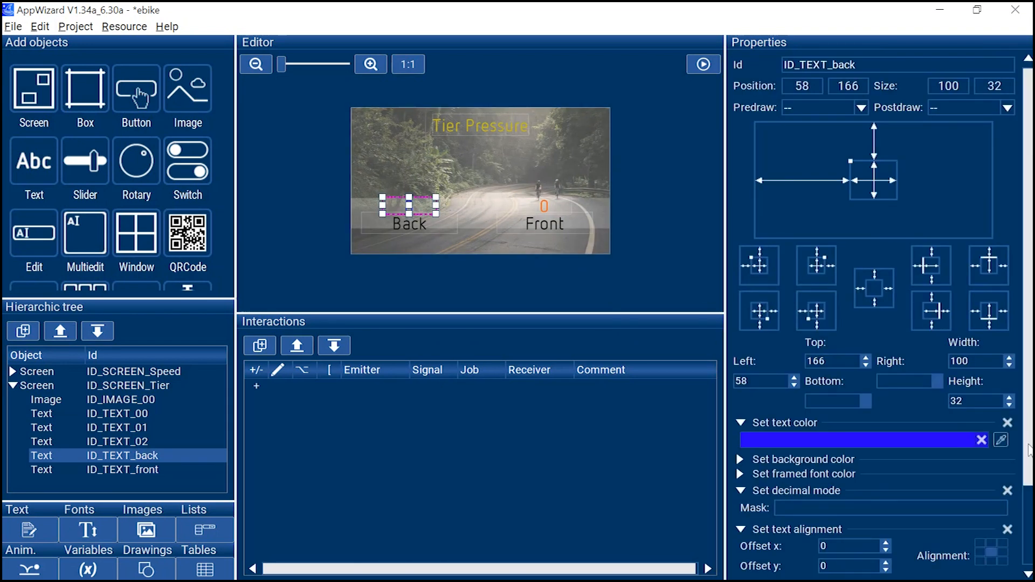
pyautogui.moveTo(1029, 450); pyautogui.dragTo(1029, 539)
pyautogui.click(741, 526)
pyautogui.moveTo(885, 563); pyautogui.dragTo(862, 561)
pyautogui.write('99')
pyautogui.click(676, 294)
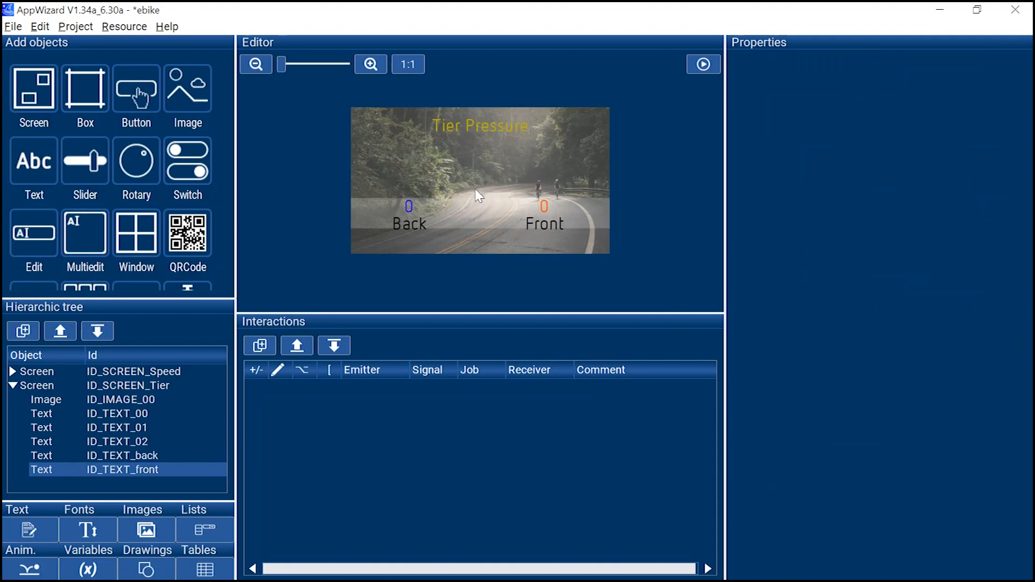
# Step: Add an image with the bitmap Ebike_Demo_Bike_58x45.png near the centre of the Tier screen at about 211, 121
pyautogui.click(185, 104)
pyautogui.moveTo(365, 120); pyautogui.dragTo(485, 193)
pyautogui.click(874, 461)
pyautogui.scroll(-2, 421, 399)
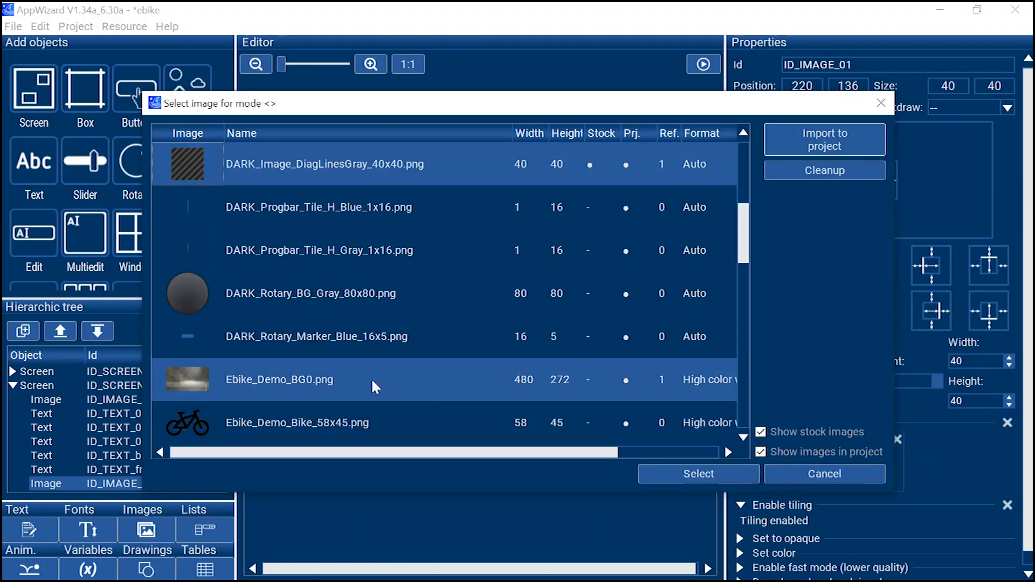
pyautogui.click(650, 431)
pyautogui.click(710, 475)
pyautogui.moveTo(493, 194); pyautogui.dragTo(485, 191)
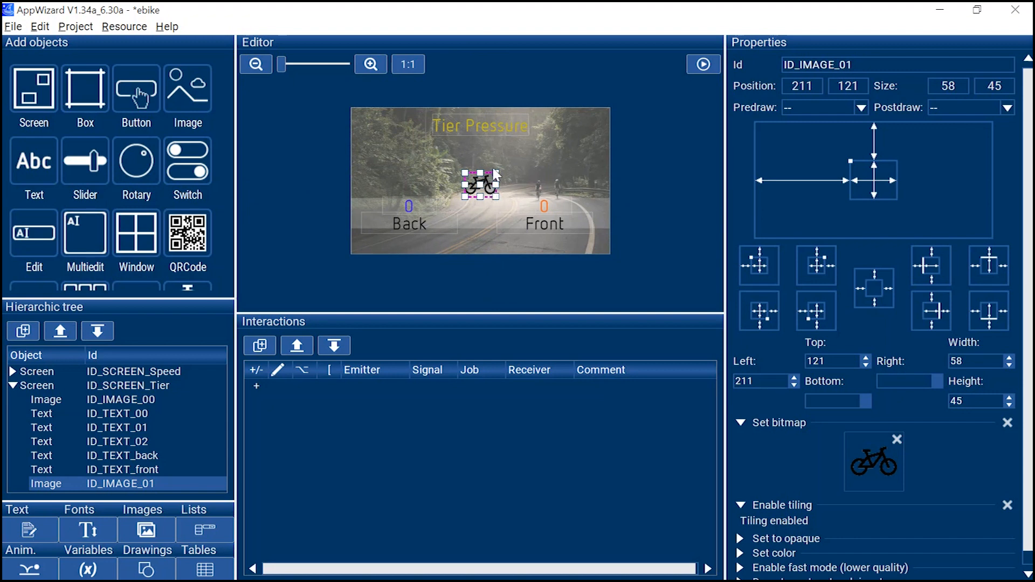
# Step: Add a button in the upper-left corner of the Tier screen at about 19, 17
pyautogui.click(194, 376)
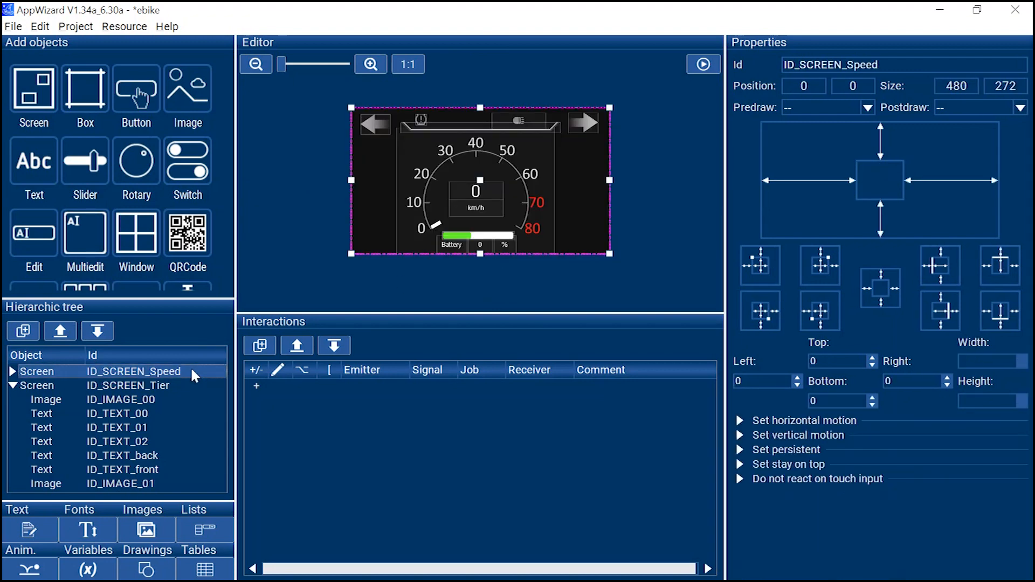
pyautogui.click(186, 386)
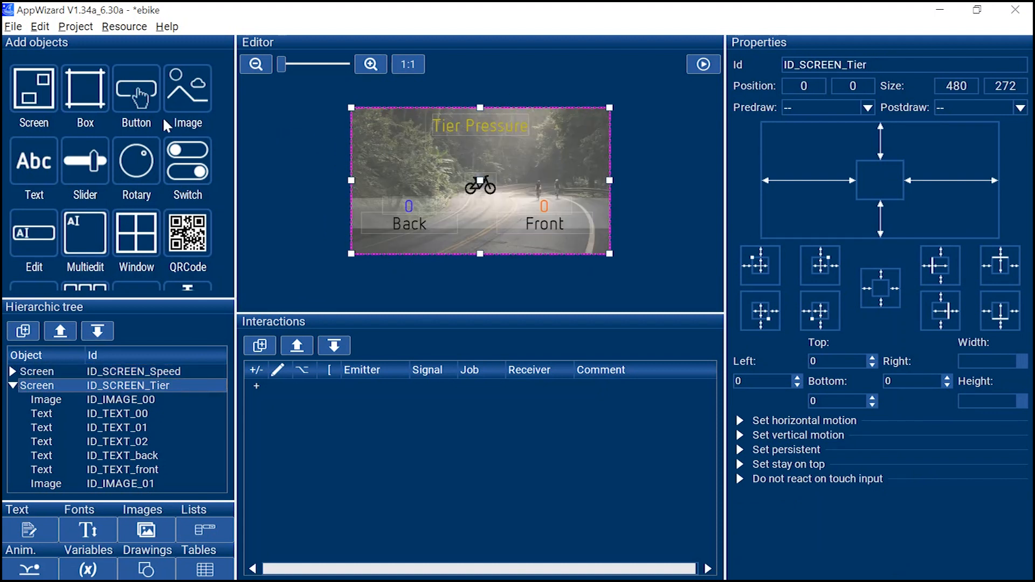
pyautogui.click(146, 105)
pyautogui.moveTo(385, 121); pyautogui.dragTo(396, 133)
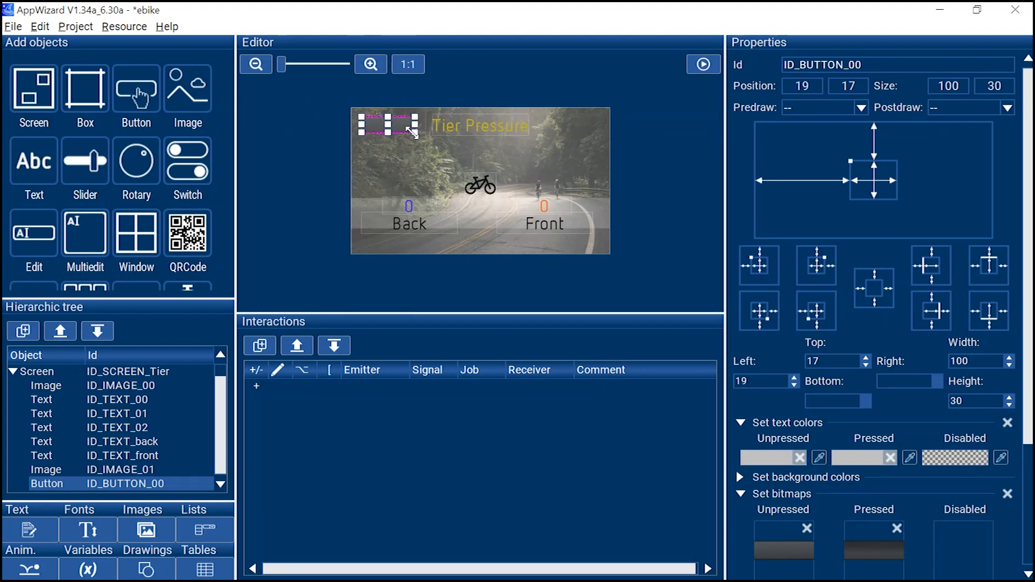
# Step: Set the new button's unpressed bitmap to Ebike_Demo_Screen2_home_on.png and remove its pressed bitmap
pyautogui.scroll(-3, 874, 377)
pyautogui.click(776, 383)
pyautogui.scroll(-5, 488, 356)
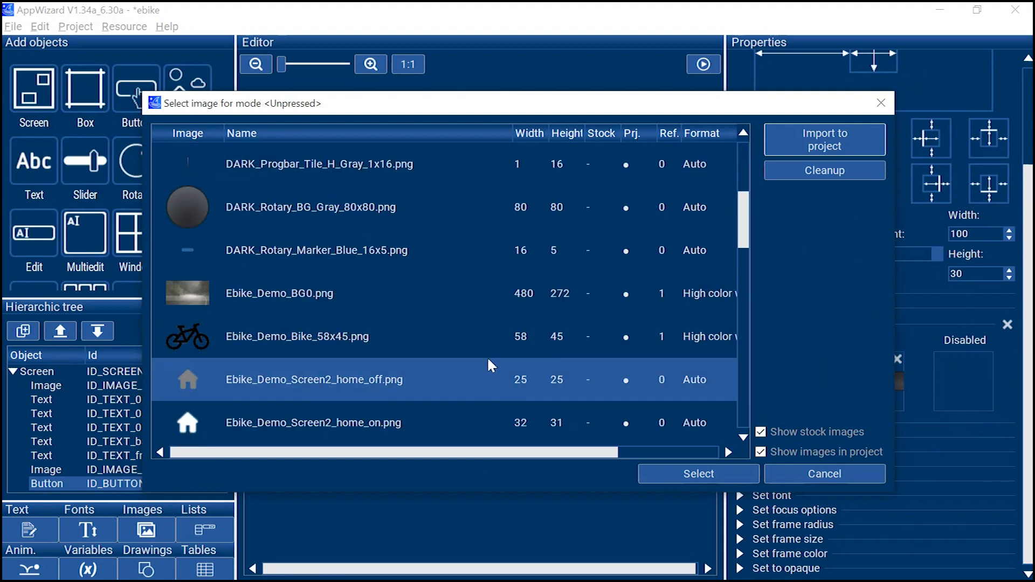
pyautogui.scroll(-1, 488, 356)
pyautogui.click(305, 380)
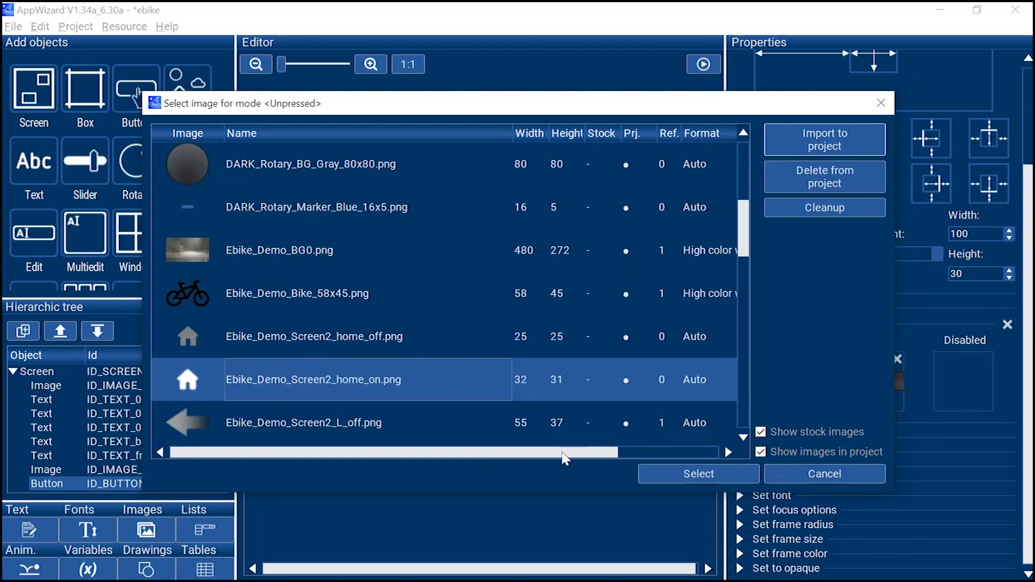
pyautogui.click(674, 473)
pyautogui.click(897, 360)
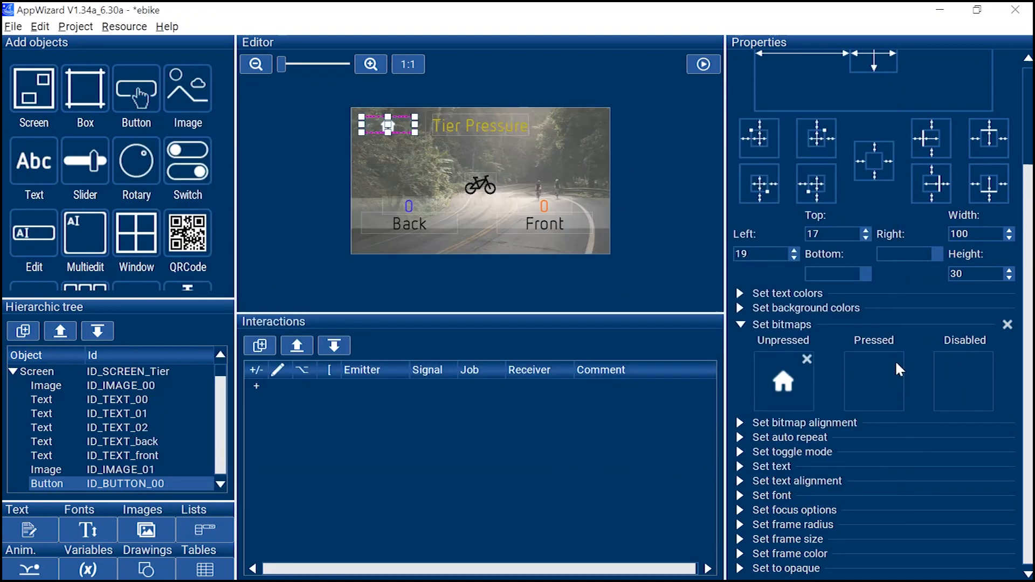
pyautogui.click(581, 266)
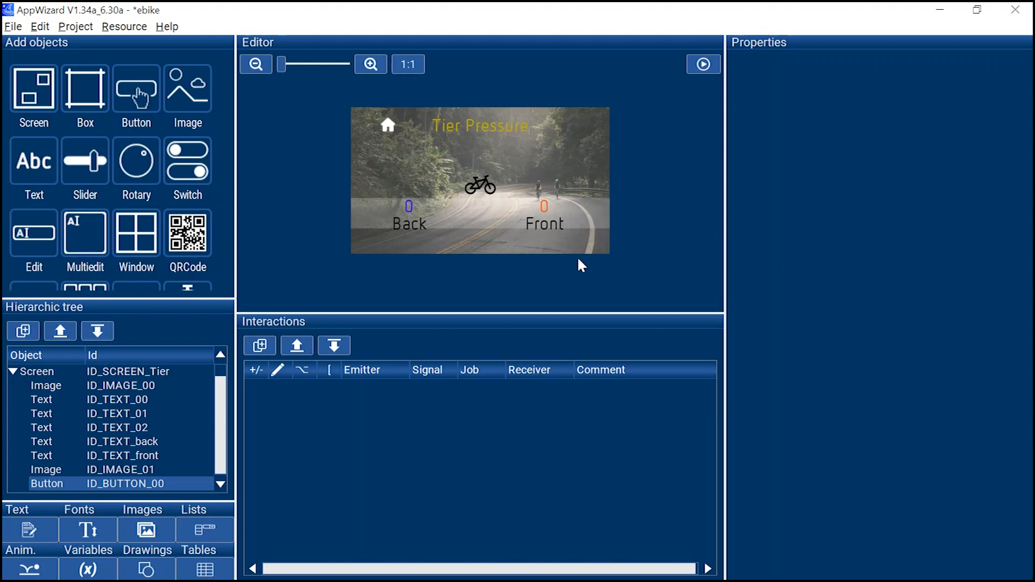
# Step: Add a new language named CH to the project's text resources
pyautogui.click(42, 531)
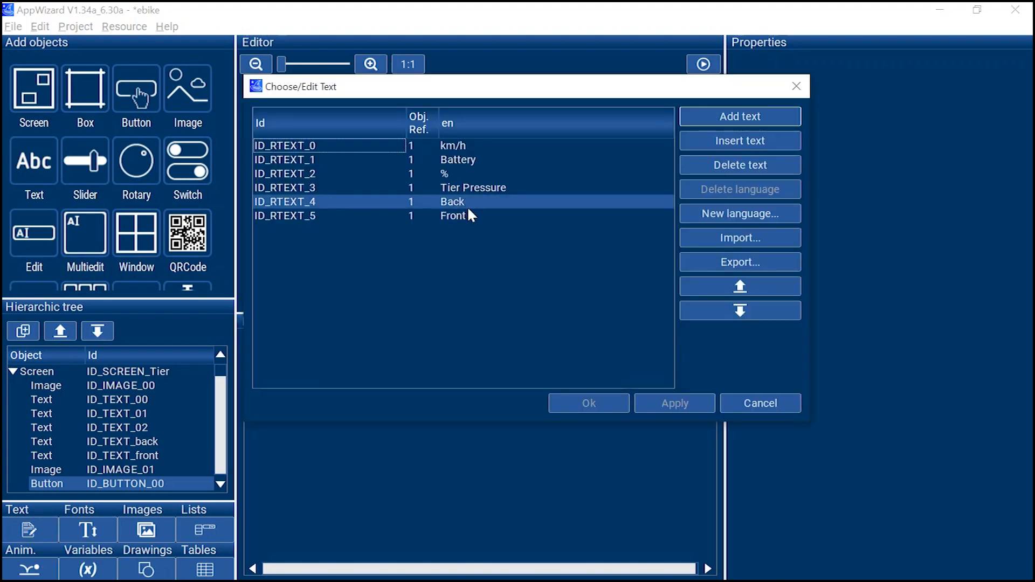
pyautogui.click(748, 213)
pyautogui.write('CH')
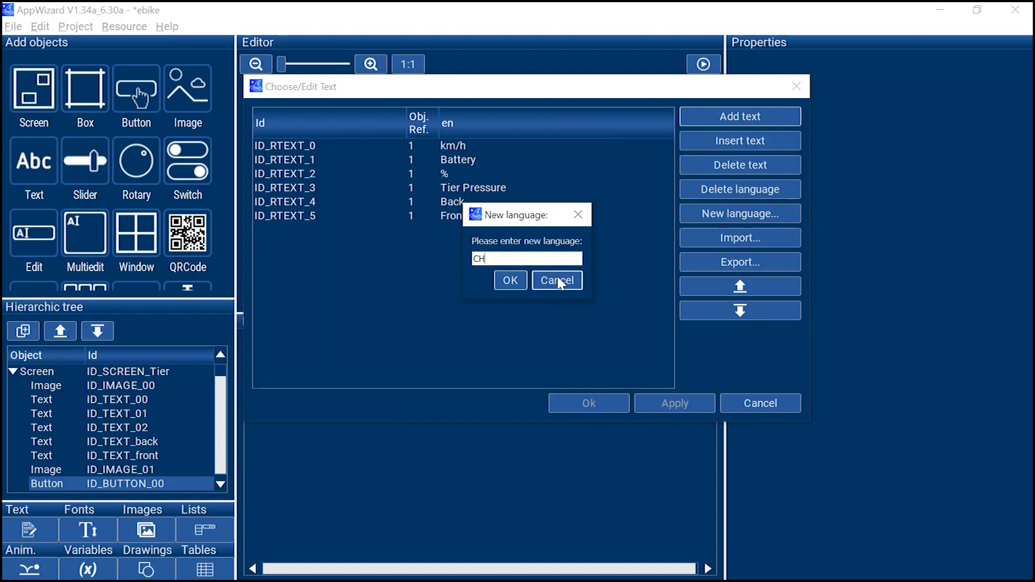
pyautogui.click(511, 280)
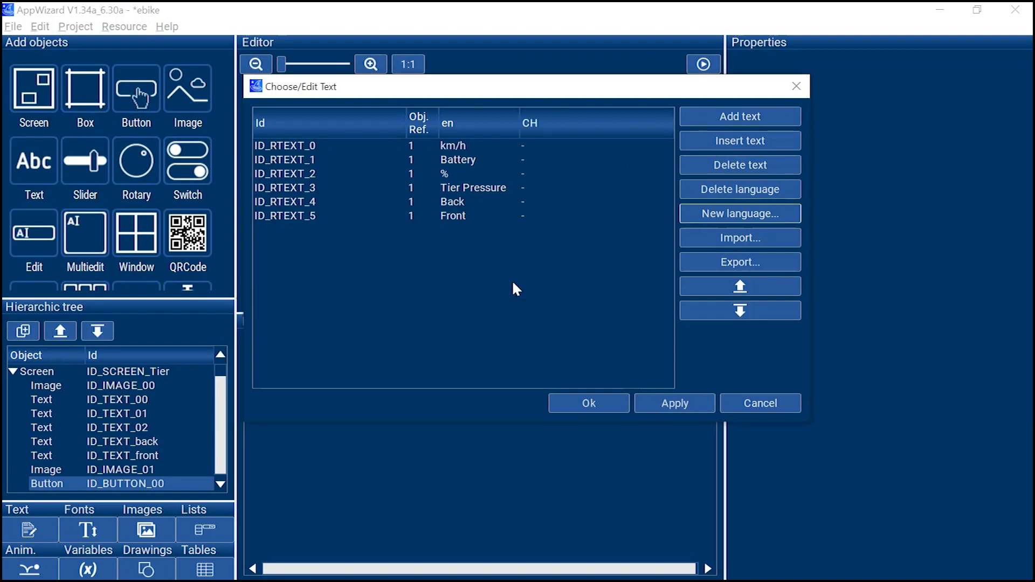
# Step: Enter the CH translations km/h, 電池, %, 胎壓, 後輪 and 前輪 for the six texts in order, and apply them
pyautogui.doubleClick(562, 146)
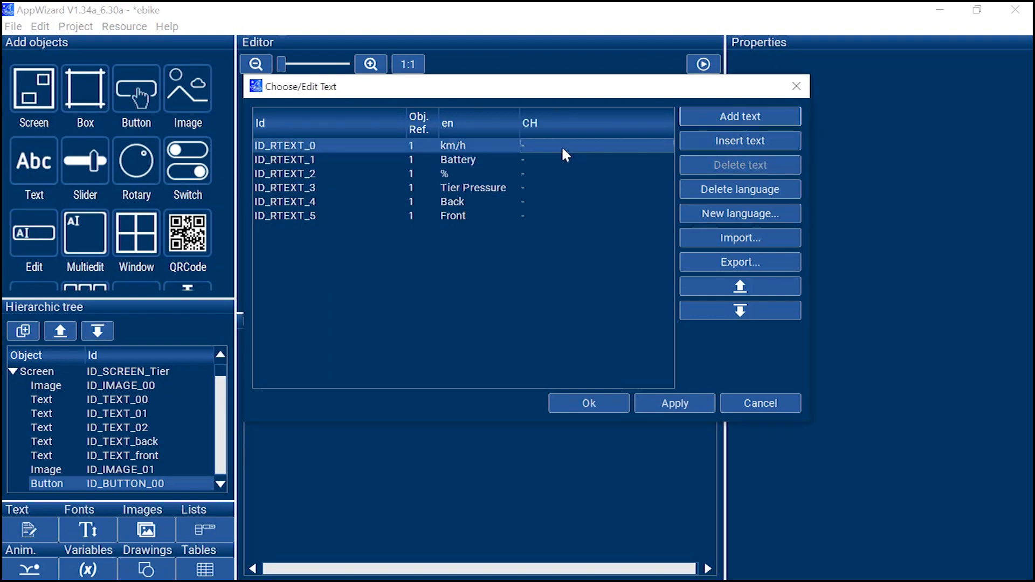
pyautogui.write('km/h')
pyautogui.doubleClick(551, 157)
pyautogui.write('電池')
pyautogui.press('Return')
pyautogui.write('%')
pyautogui.press('Return')
pyautogui.write('胎壓')
pyautogui.press('Return')
pyautogui.write('ㄨㄣ後輪')
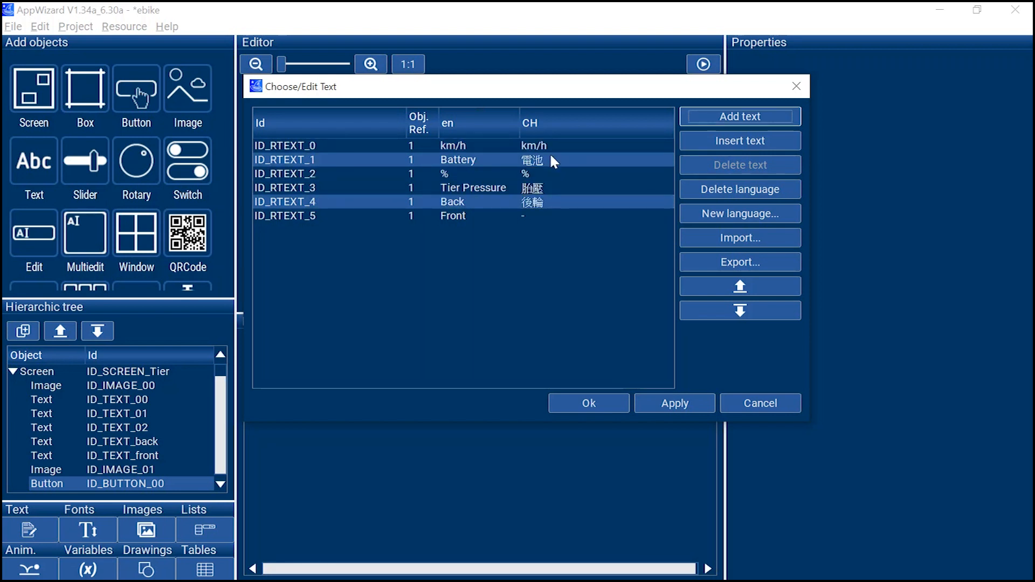
pyautogui.press('Return')
pyautogui.write('前輪')
pyautogui.press('Return')
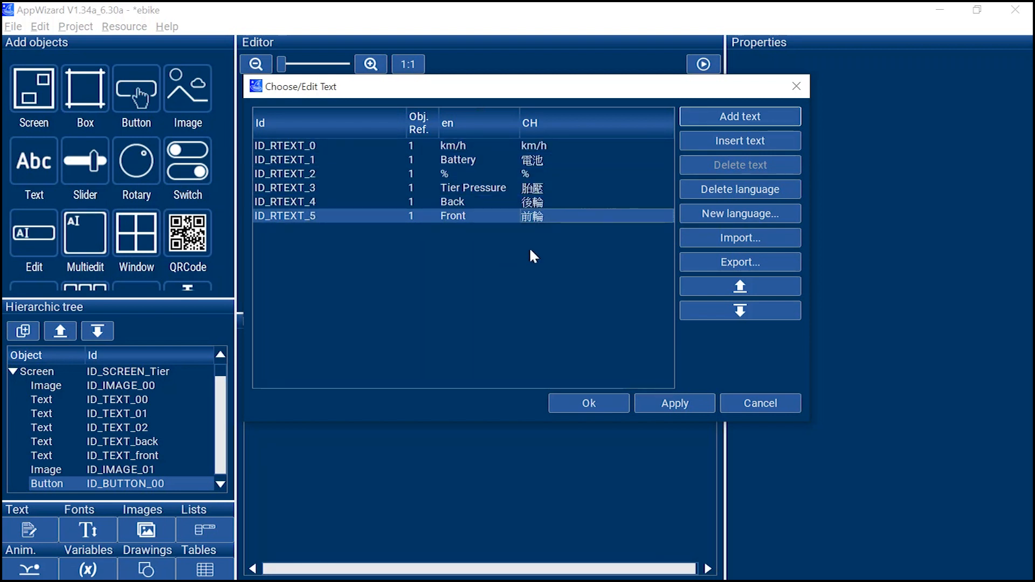
pyautogui.click(651, 401)
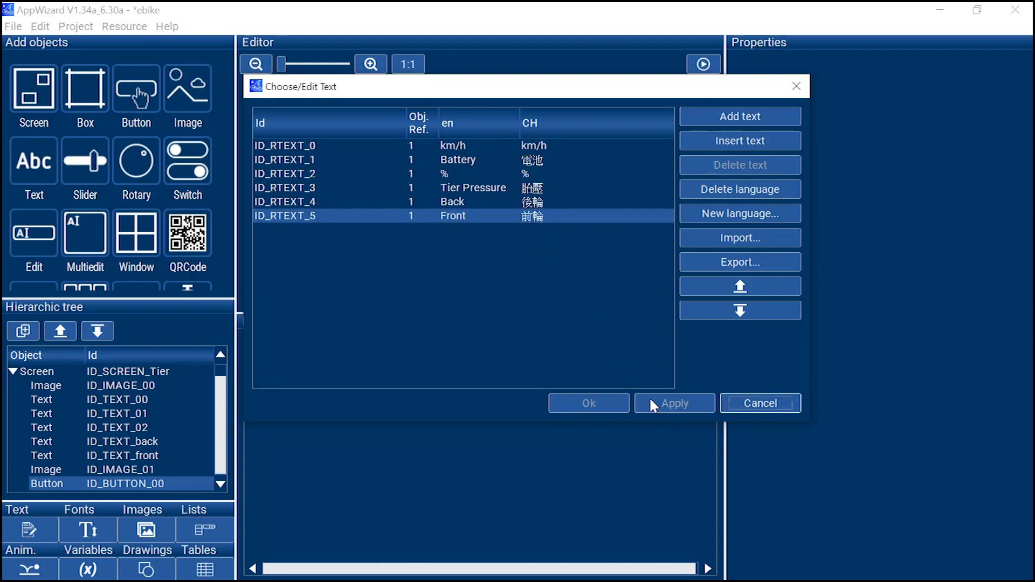
pyautogui.click(796, 86)
# Step: Create a Microsoft YaHei UI font in Normal style, 4bpp antialiased, height 40, for the Tier screen's Front text
pyautogui.click(566, 229)
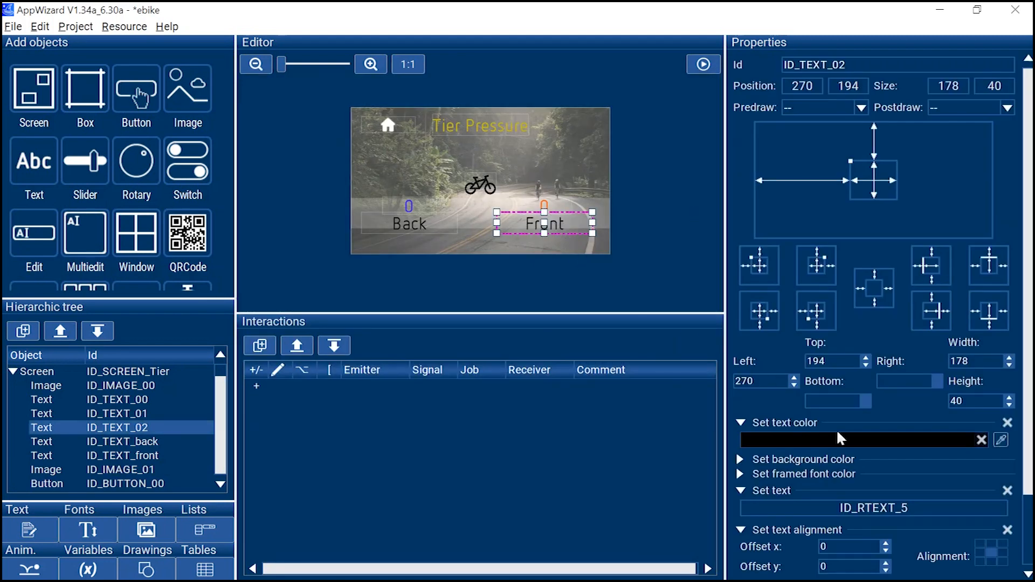
pyautogui.scroll(-2, 844, 480)
pyautogui.click(807, 528)
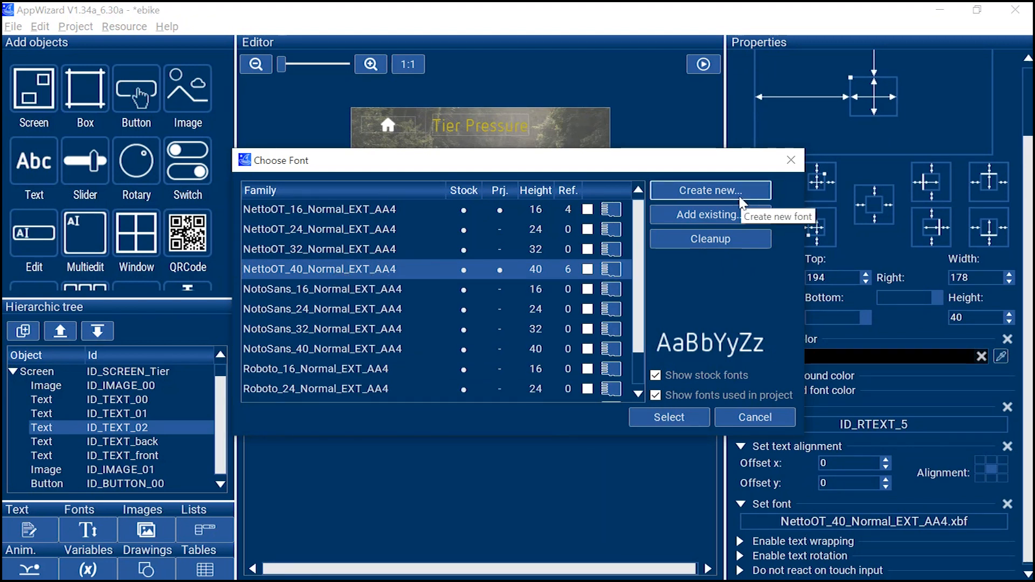
pyautogui.click(742, 195)
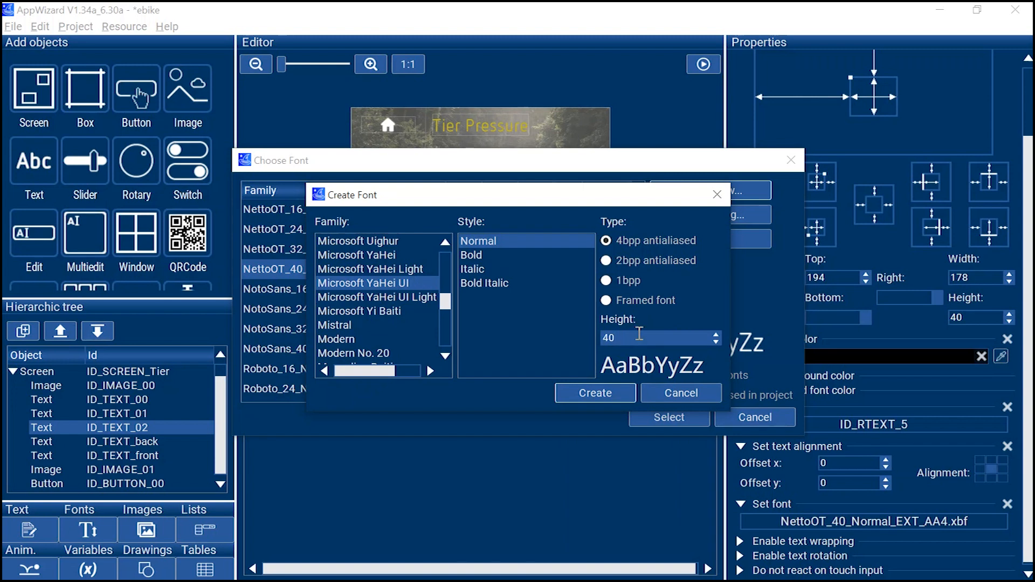
pyautogui.click(596, 394)
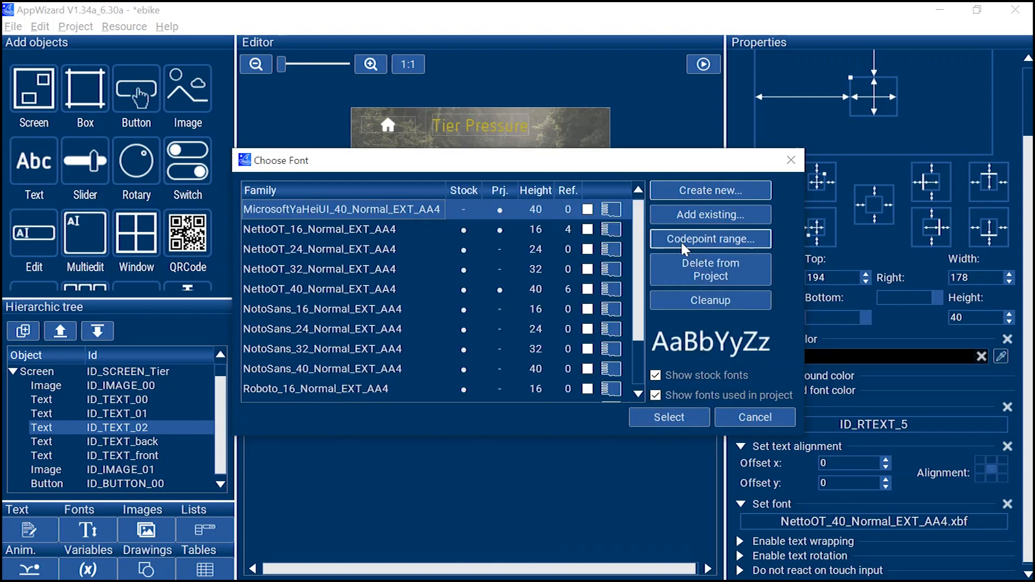
# Step: Limit the new font's codepoints to project text only, assign the font to the Front text and save the project
pyautogui.click(690, 244)
pyautogui.click(495, 185)
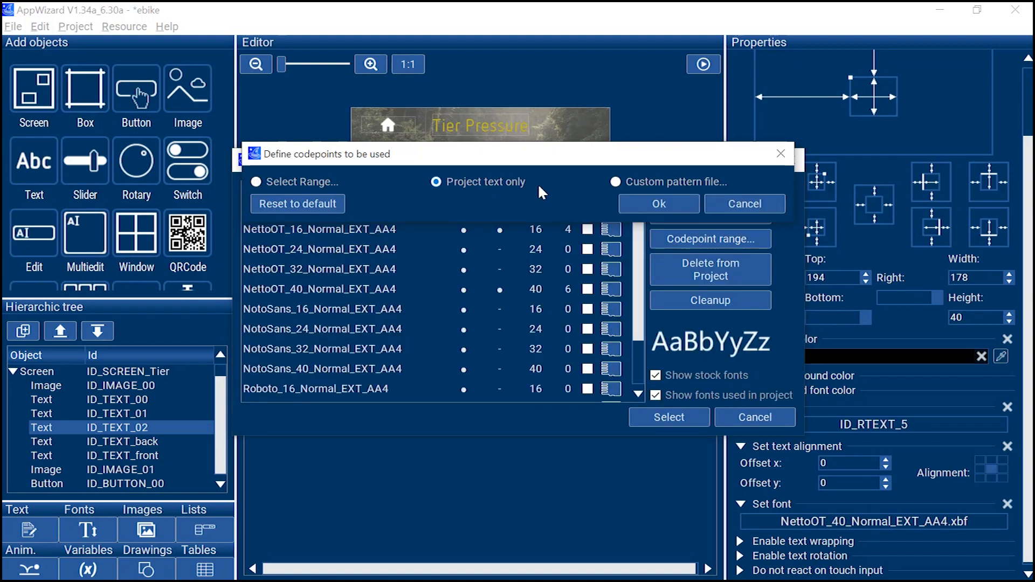
pyautogui.click(659, 203)
pyautogui.click(664, 420)
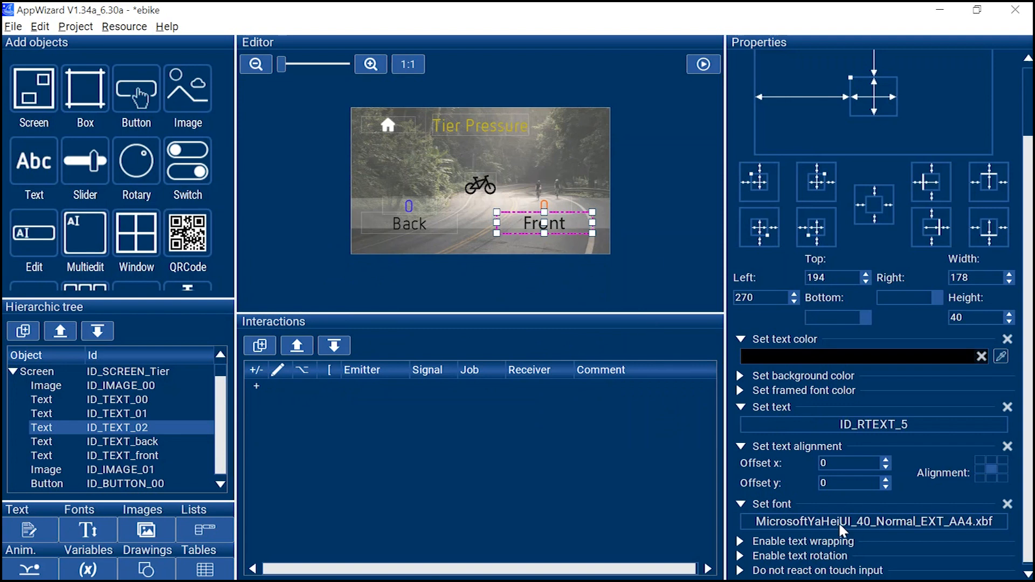
pyautogui.hotkey('ctrl', 's')
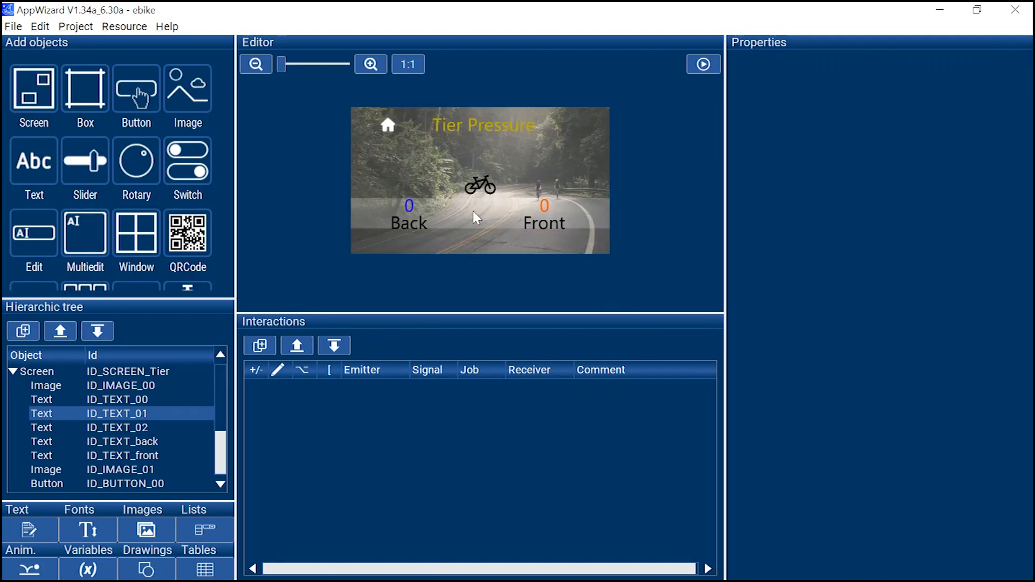
# Step: Add two 47 by 42 buttons to the Tier screen: green ID_BUTTON_CH at 369, 17 and yellow ID_BUTTON_EN at 425, 17
pyautogui.click(134, 95)
pyautogui.moveTo(387, 119); pyautogui.dragTo(579, 135)
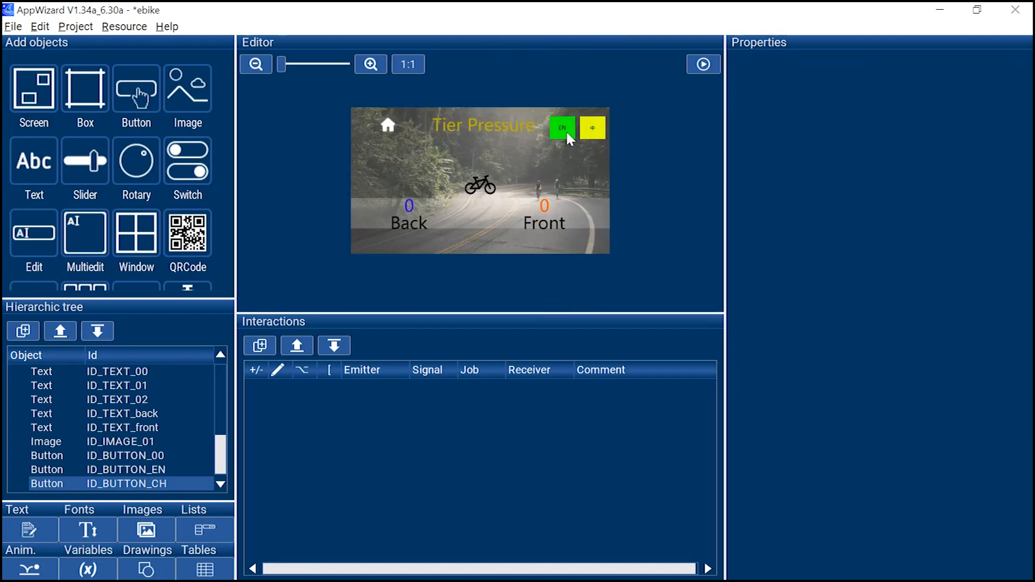
pyautogui.click(566, 131)
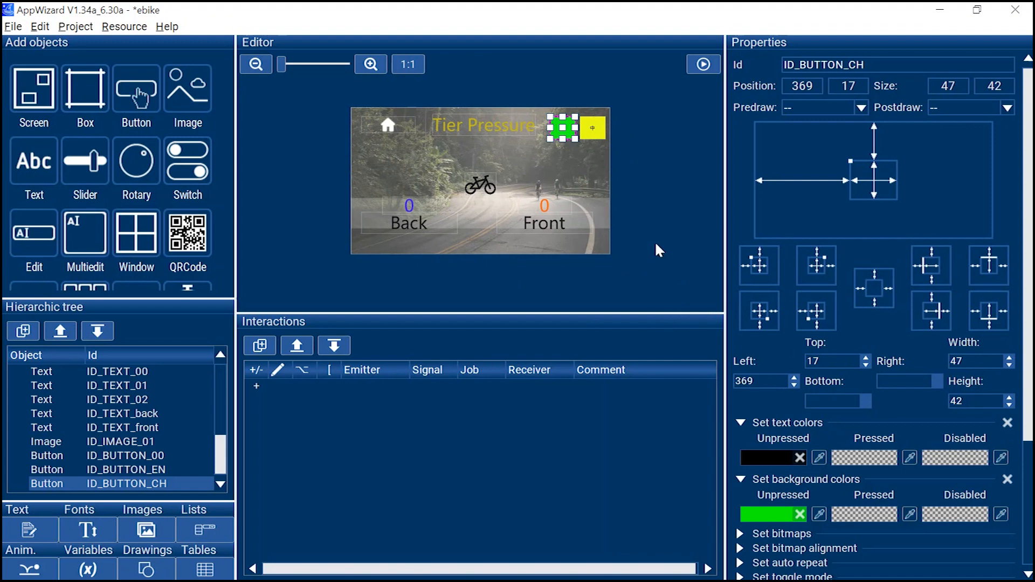
pyautogui.click(593, 128)
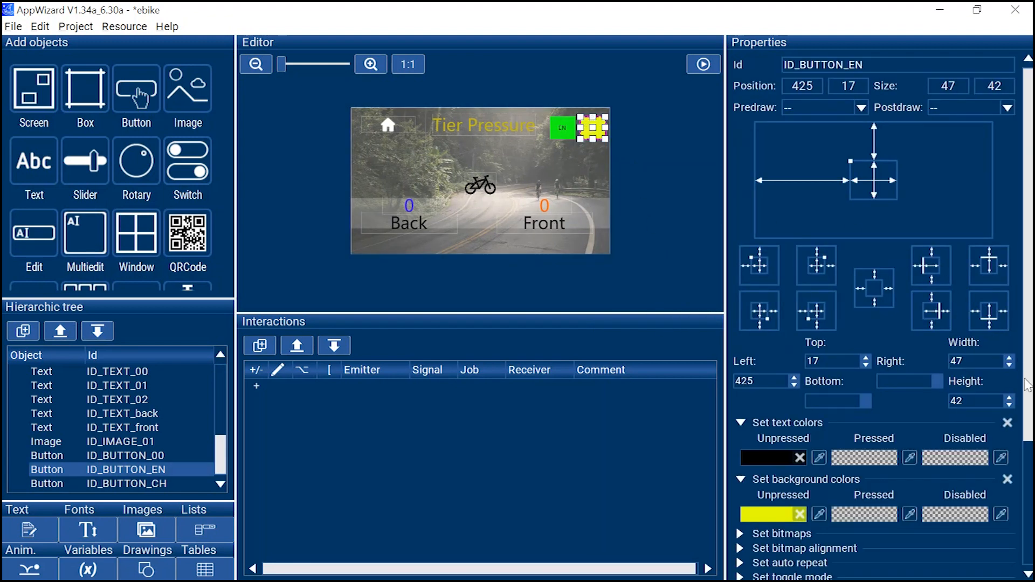
pyautogui.scroll(-5, 1026, 384)
pyautogui.click(653, 251)
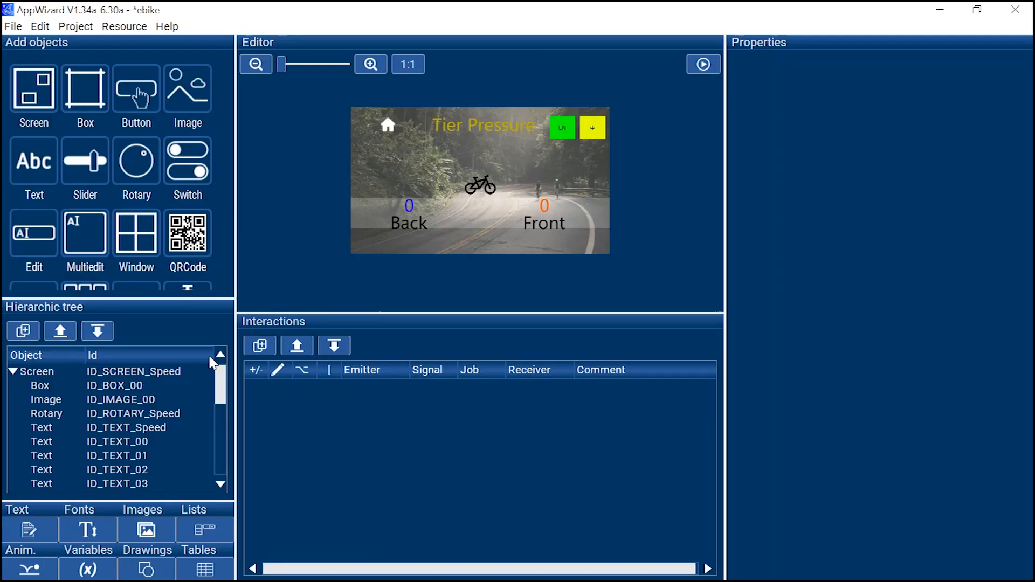
# Step: Add a 62 by 52 button named ID_BUTTON_Setting with a gear bitmap to the Speed screen at 400, 205
pyautogui.click(191, 371)
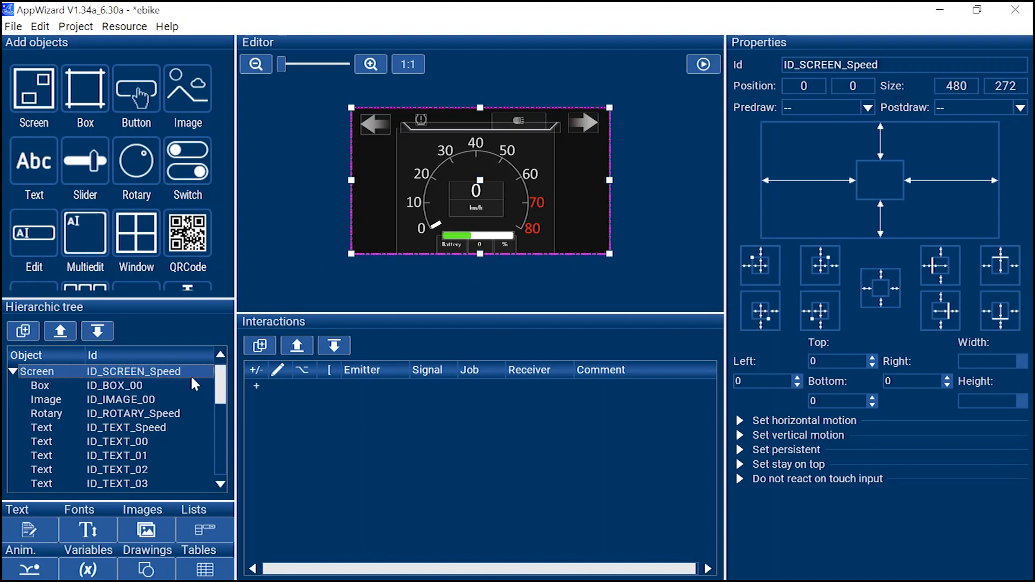
pyautogui.click(281, 274)
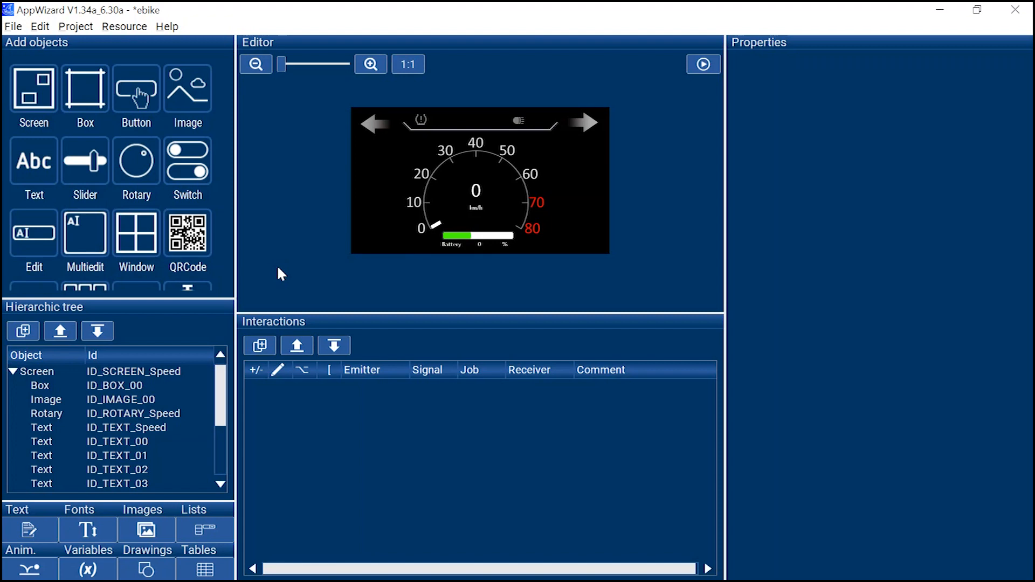
pyautogui.click(594, 244)
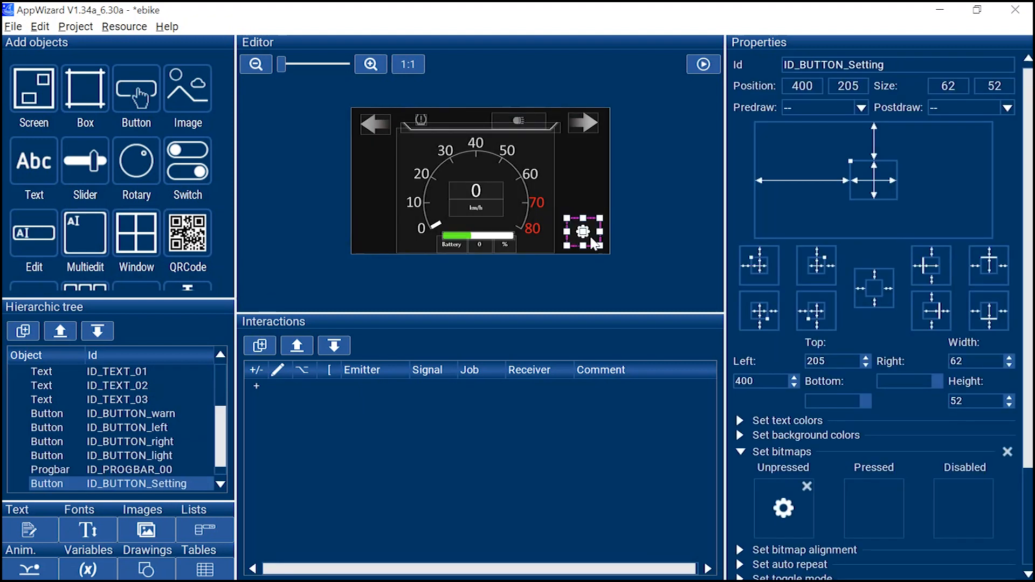
pyautogui.click(641, 237)
pyautogui.click(585, 237)
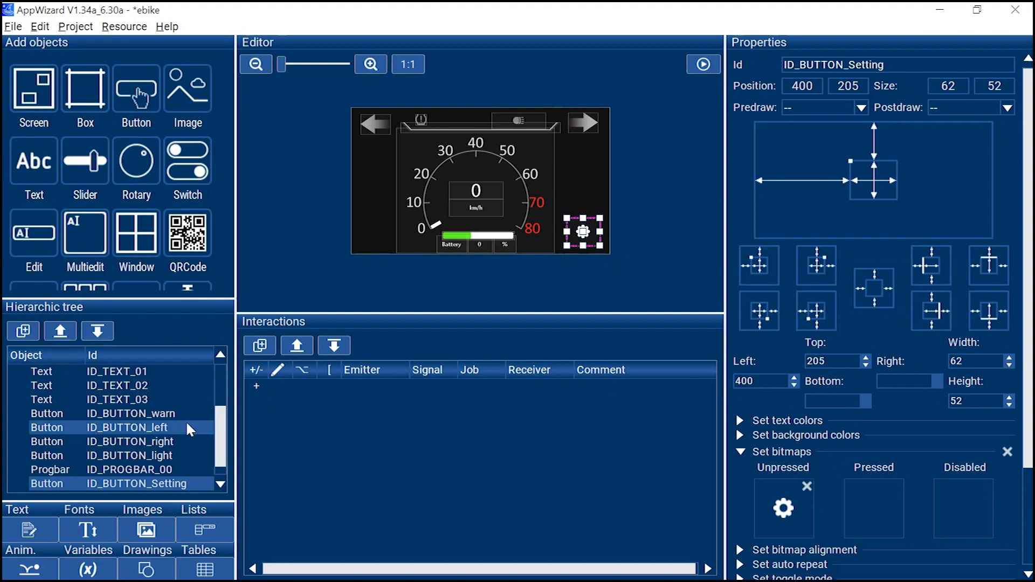
# Step: Add a Speed screen interaction so that ID_BUTTON_Setting, on CLICKED, runs SHOWSCREEN with ID_SCREEN_Tier
pyautogui.scroll(-1, 232, 424)
pyautogui.click(162, 484)
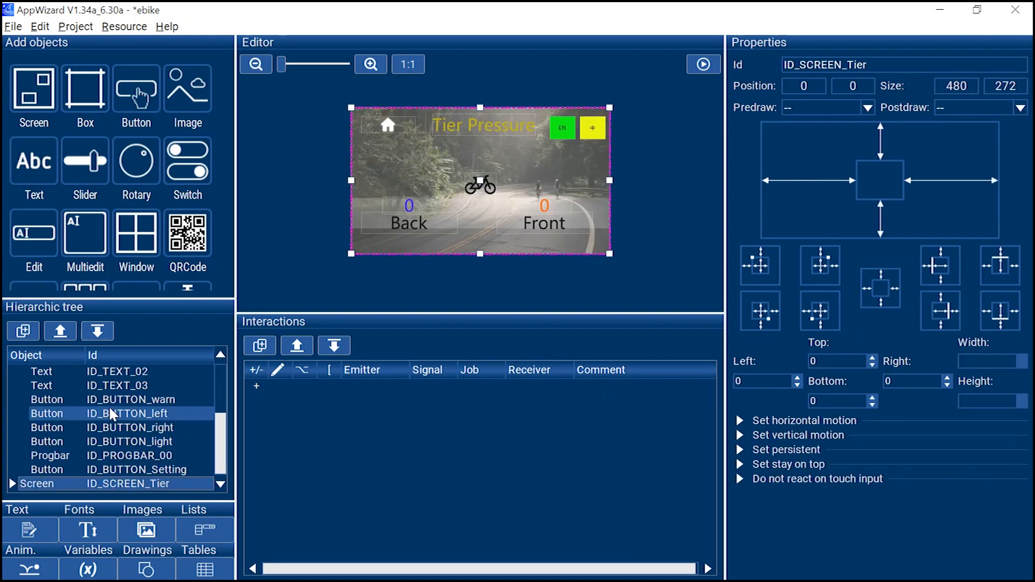
pyautogui.scroll(7, 108, 399)
pyautogui.click(108, 372)
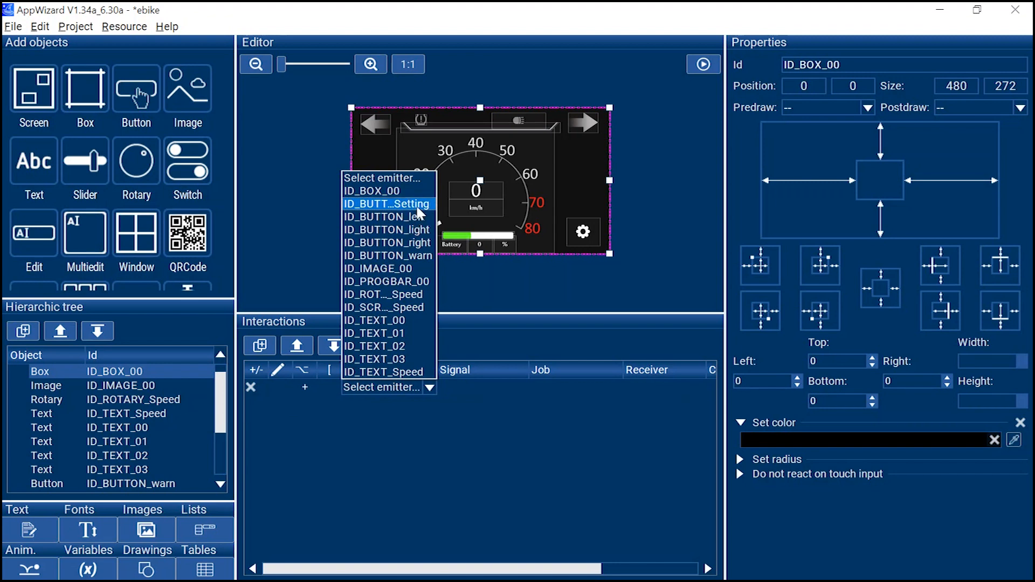
pyautogui.click(394, 204)
pyautogui.click(492, 455)
pyautogui.click(566, 387)
pyautogui.scroll(-5, 572, 359)
pyautogui.click(575, 358)
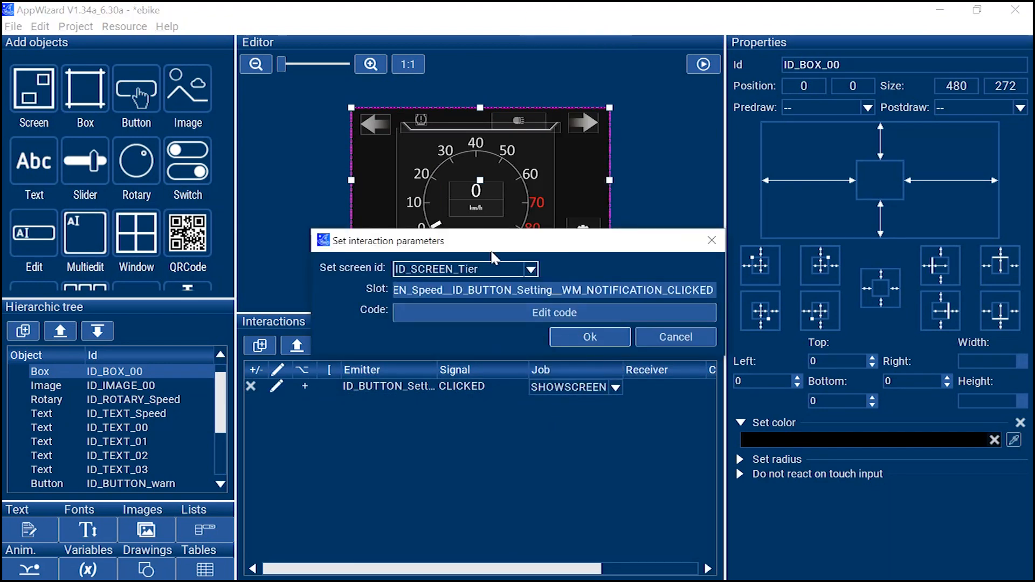
pyautogui.click(492, 268)
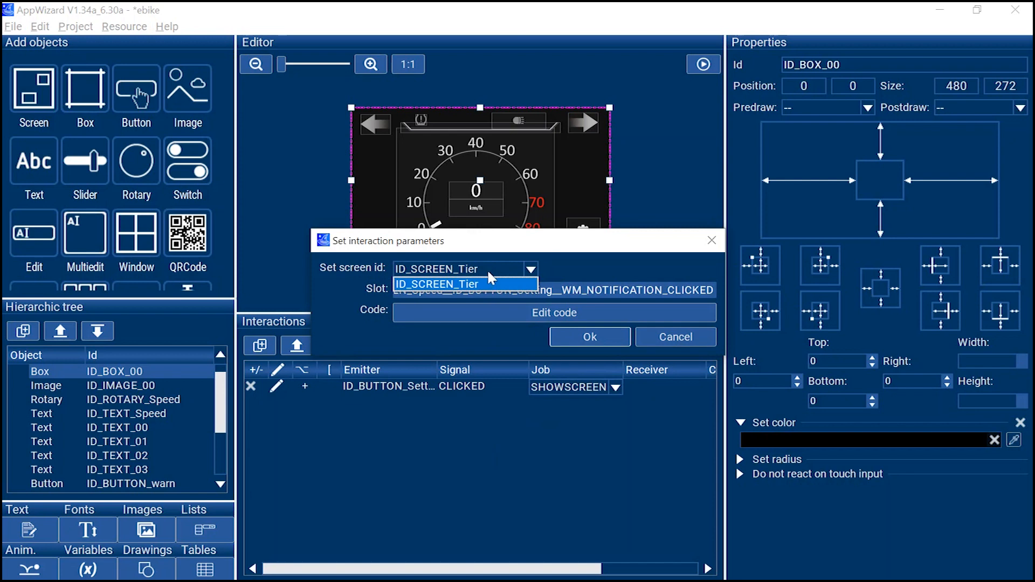
pyautogui.click(590, 336)
# Step: Run the preview, test the gear button on the Speed screen and close the preview
pyautogui.click(689, 159)
pyautogui.click(693, 64)
pyautogui.click(647, 267)
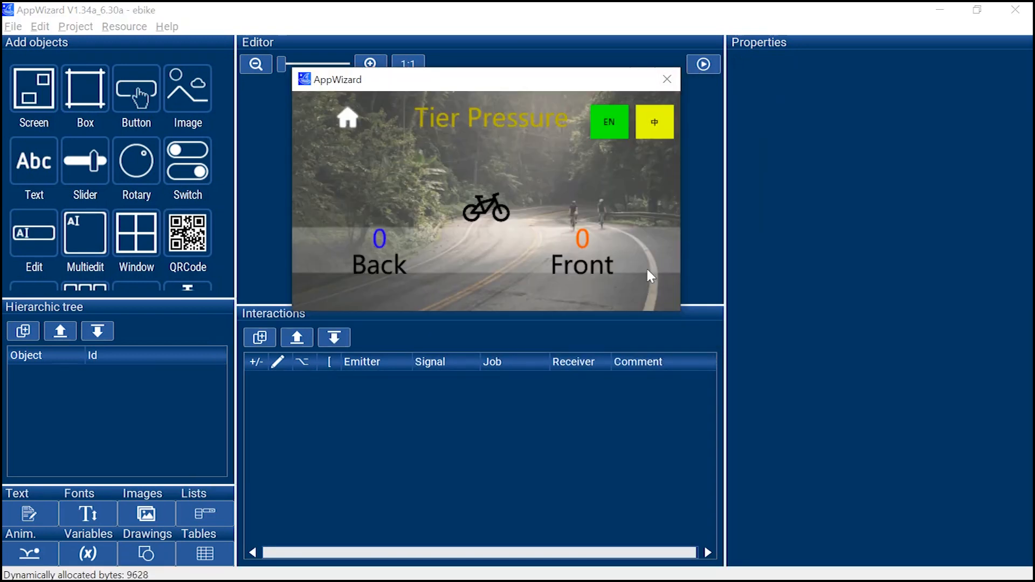
pyautogui.click(667, 80)
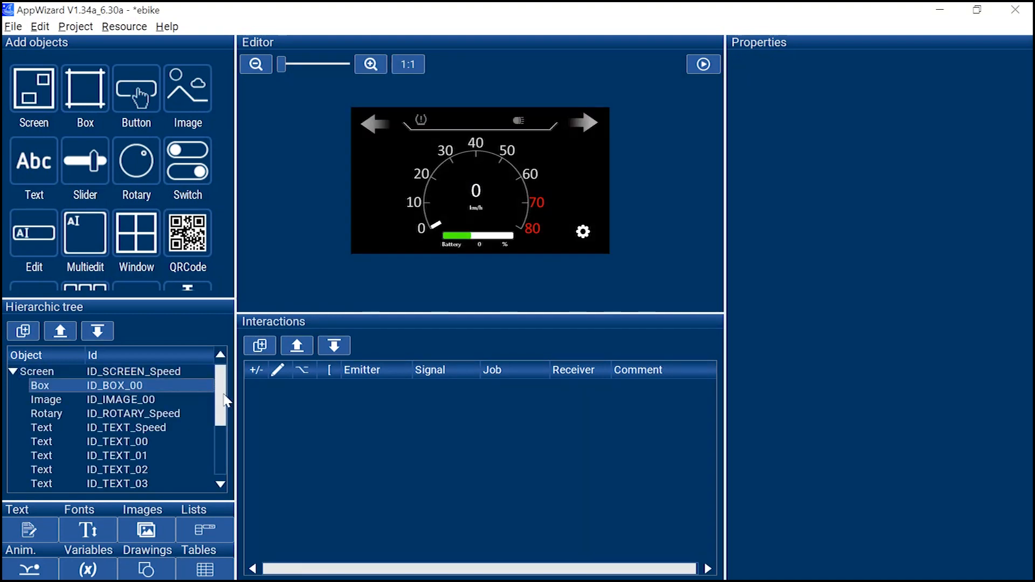
# Step: Add a Tier screen interaction so that the home button ID_BUTTON_00, on CLICKED, runs SHOWSCREEN for the Speed screen
pyautogui.moveTo(222, 398); pyautogui.dragTo(221, 455)
pyautogui.click(189, 484)
pyautogui.click(378, 130)
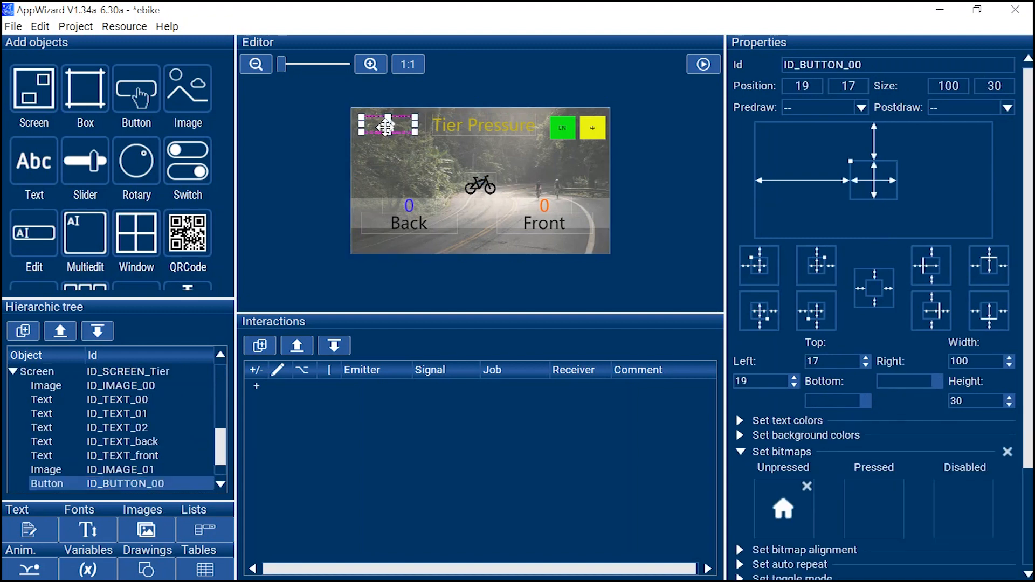
pyautogui.click(392, 394)
pyautogui.click(372, 411)
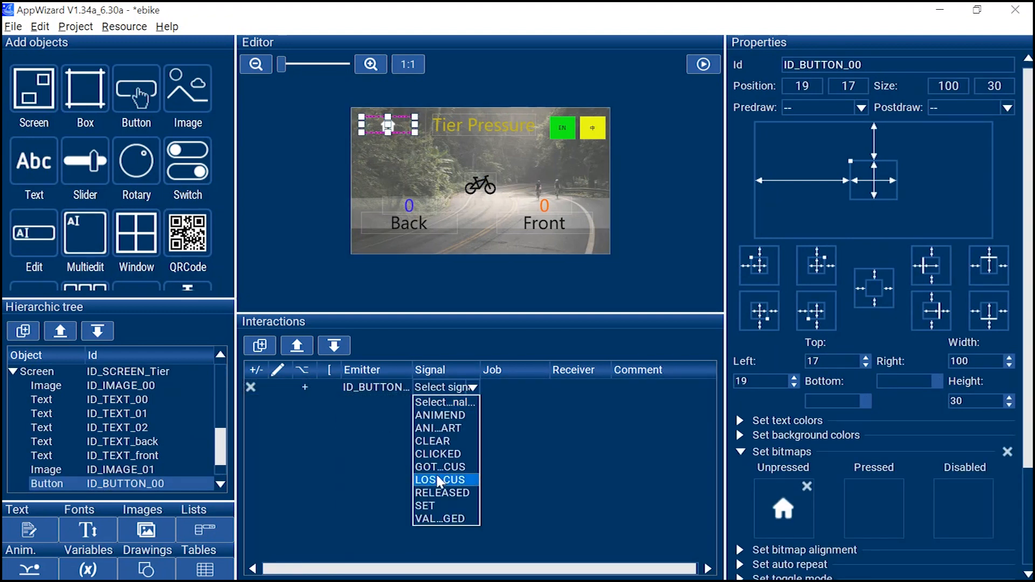
pyautogui.click(437, 466)
pyautogui.scroll(-3, 507, 345)
pyautogui.click(504, 331)
# Step: Run the preview to check navigation between the Speed and Tier screens, and close it
pyautogui.click(706, 67)
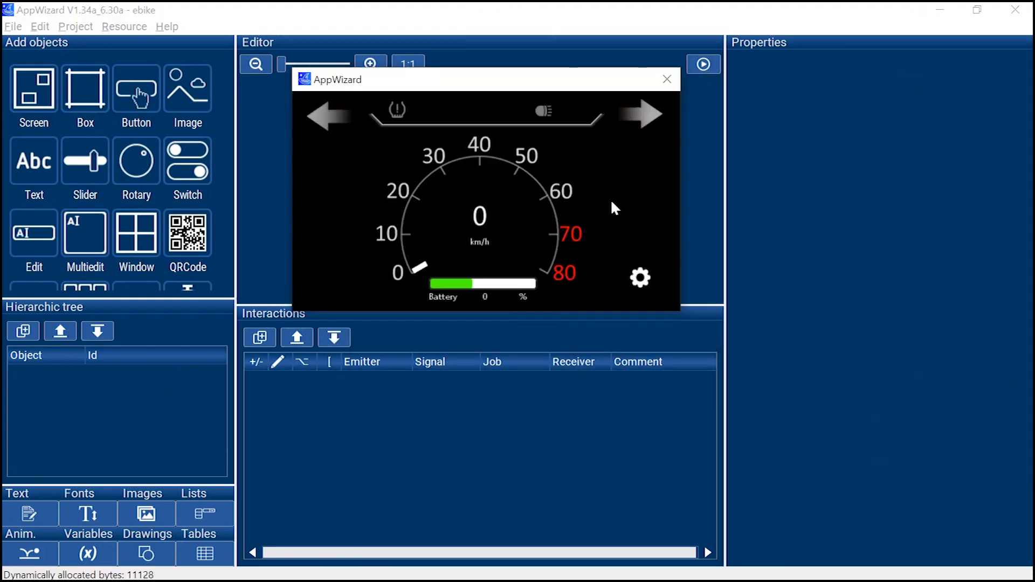
pyautogui.click(667, 79)
pyautogui.click(585, 194)
# Step: Add a Tier screen interaction so that ID_BUTTON_CH, on CLICKED, switches the language to Chinese with SETLANG
pyautogui.click(569, 134)
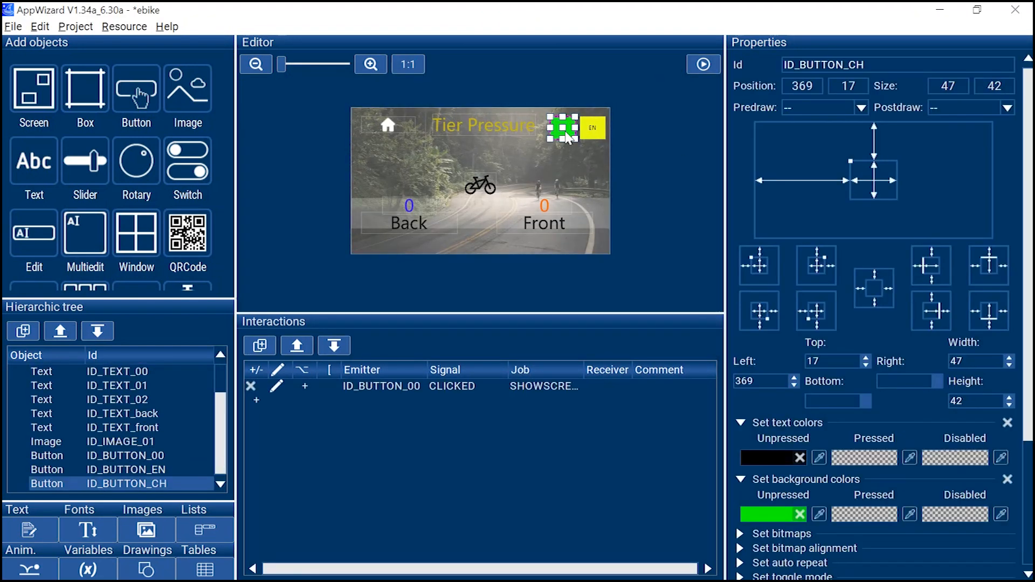
pyautogui.click(421, 402)
pyautogui.click(388, 442)
pyautogui.click(470, 466)
pyautogui.click(554, 400)
pyautogui.click(564, 289)
pyautogui.click(547, 267)
pyautogui.click(590, 338)
# Step: Add a Tier screen interaction so that ID_BUTTON_EN, on CLICKED, switches the language to English with SETLANG
pyautogui.click(377, 415)
pyautogui.click(382, 467)
pyautogui.click(468, 480)
pyautogui.click(571, 414)
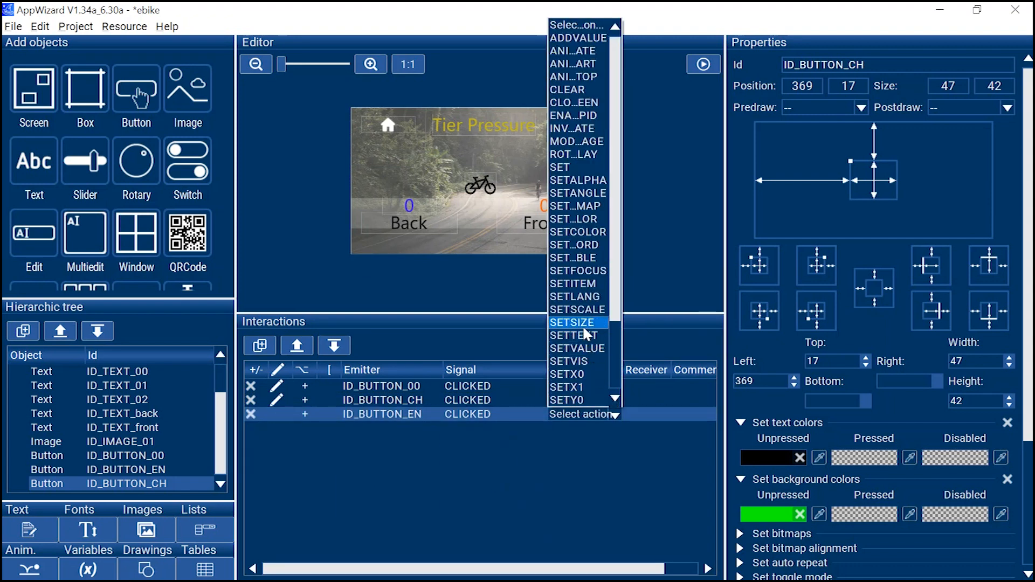
pyautogui.click(575, 297)
pyautogui.click(578, 342)
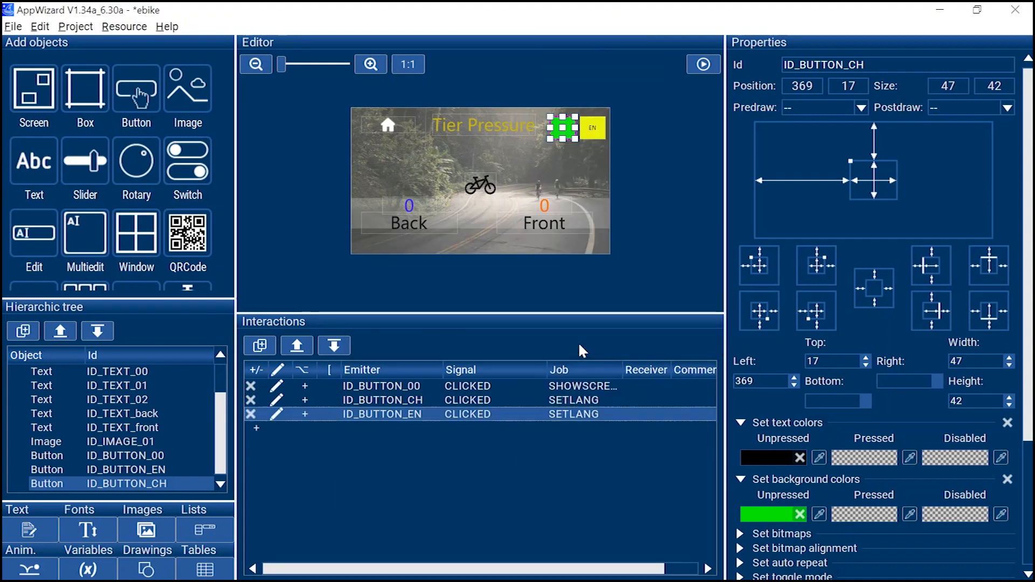
# Step: Run the preview, open the Tier screen and repeatedly switch between Chinese and English with the two language buttons
pyautogui.click(704, 64)
pyautogui.click(642, 280)
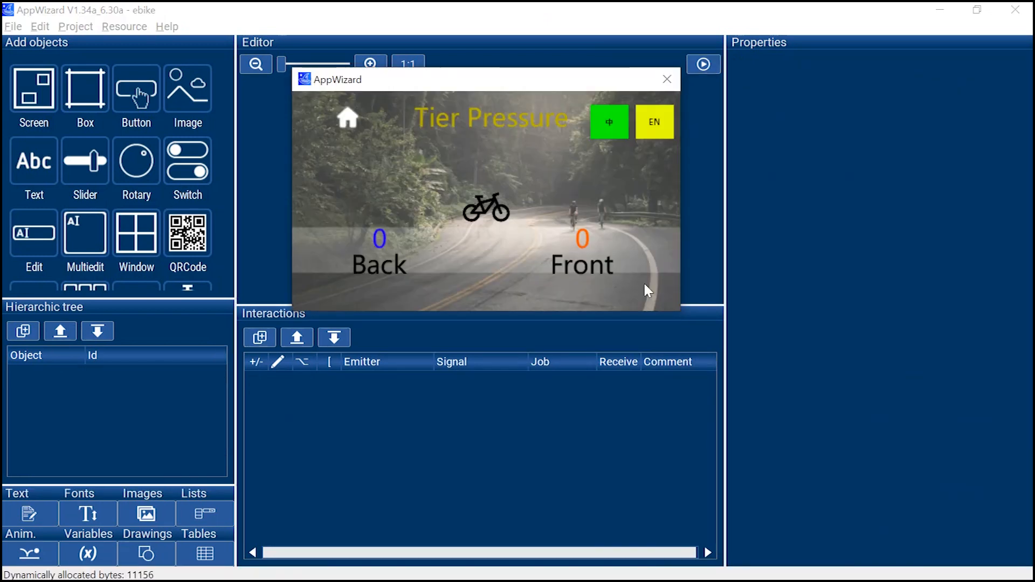
pyautogui.click(604, 129)
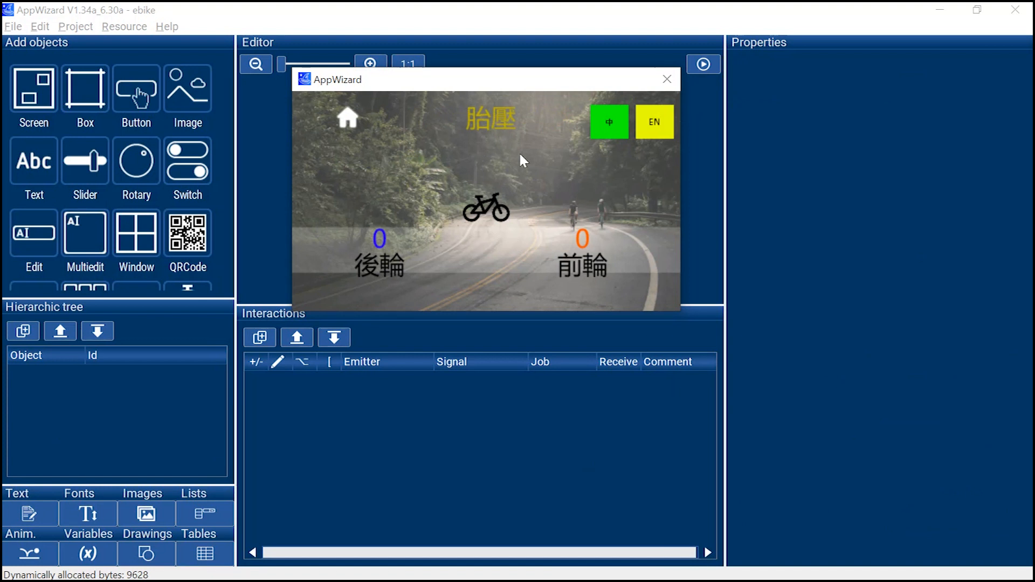
pyautogui.click(658, 131)
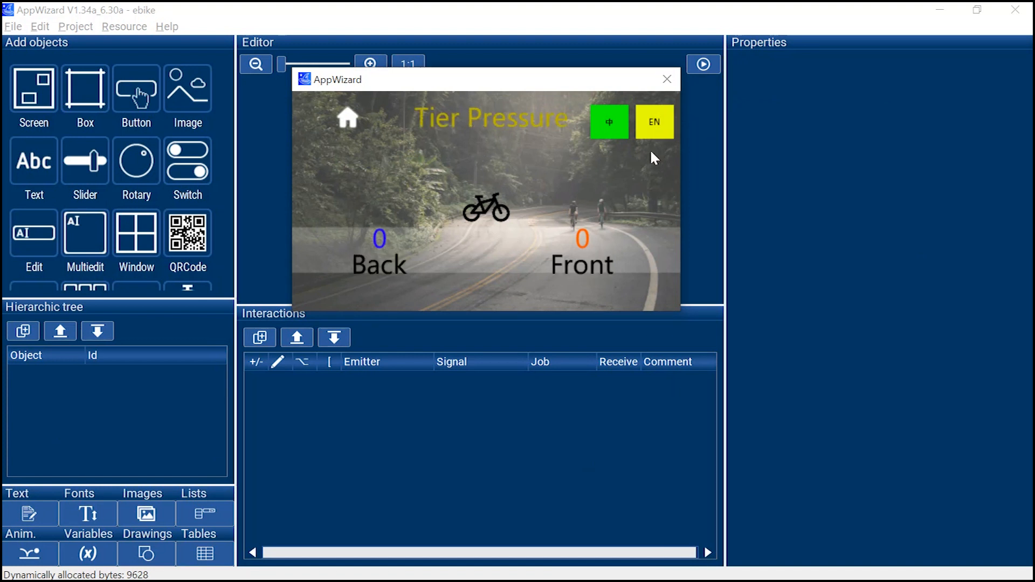
pyautogui.click(608, 129)
pyautogui.click(645, 135)
pyautogui.click(607, 134)
pyautogui.click(649, 130)
pyautogui.click(603, 128)
pyautogui.click(652, 127)
pyautogui.click(612, 130)
pyautogui.click(645, 127)
pyautogui.click(612, 128)
pyautogui.click(652, 127)
pyautogui.click(614, 130)
pyautogui.click(643, 131)
pyautogui.click(622, 126)
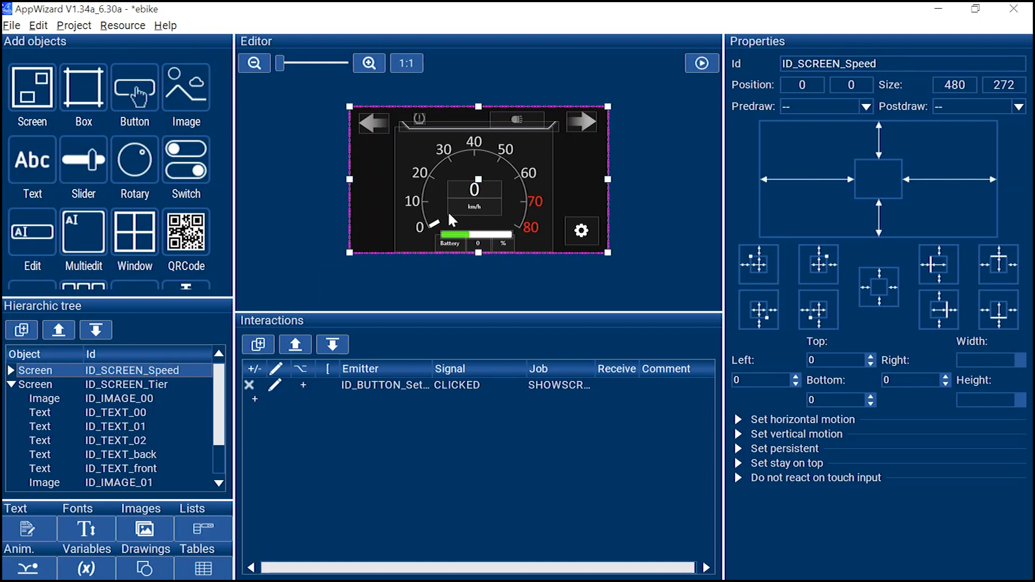
# Step: Create a new animation and rename it ID_ANIM_Speed
pyautogui.click(30, 573)
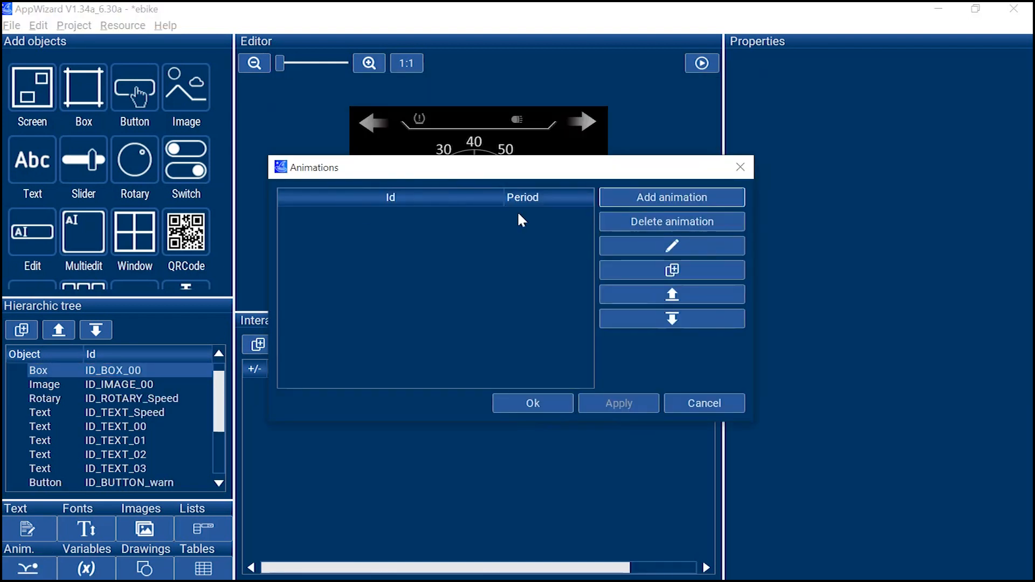
pyautogui.click(652, 196)
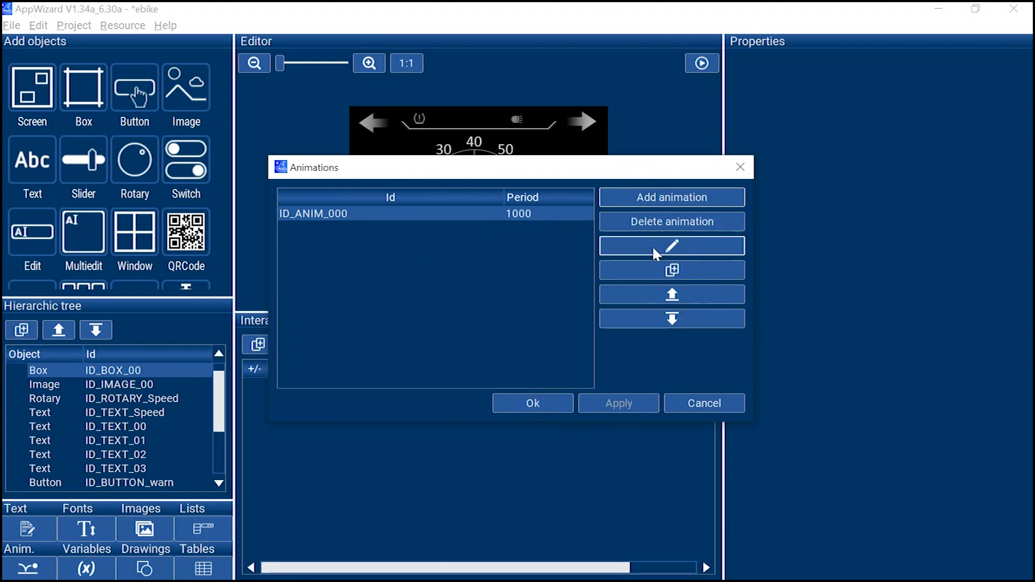
pyautogui.click(653, 246)
pyautogui.press('BackSpace')
pyautogui.press('BackSpace')
pyautogui.press('BackSpace')
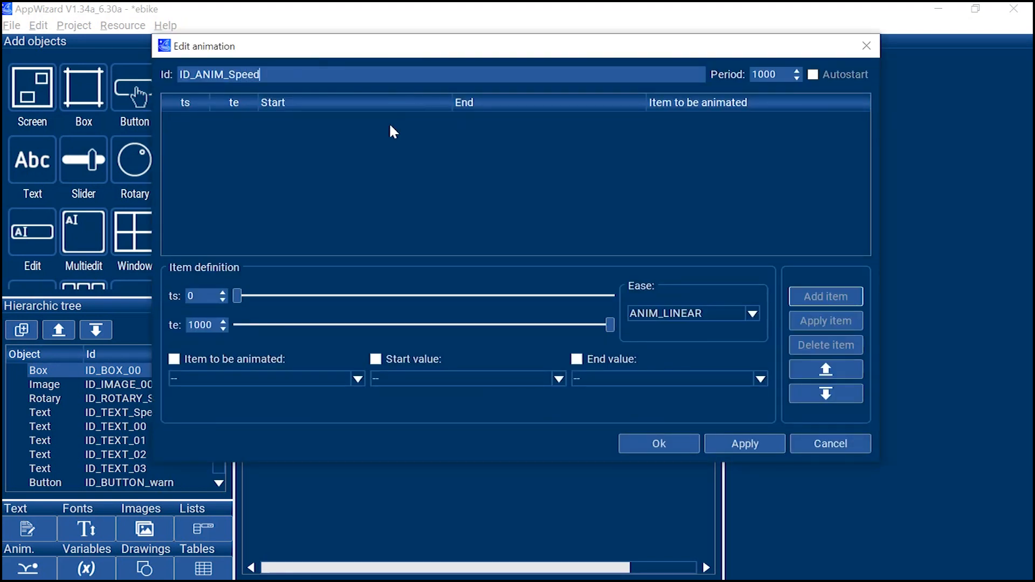
# Step: Make the animation start automatically and run endlessly with a period of 30000
pyautogui.click(814, 75)
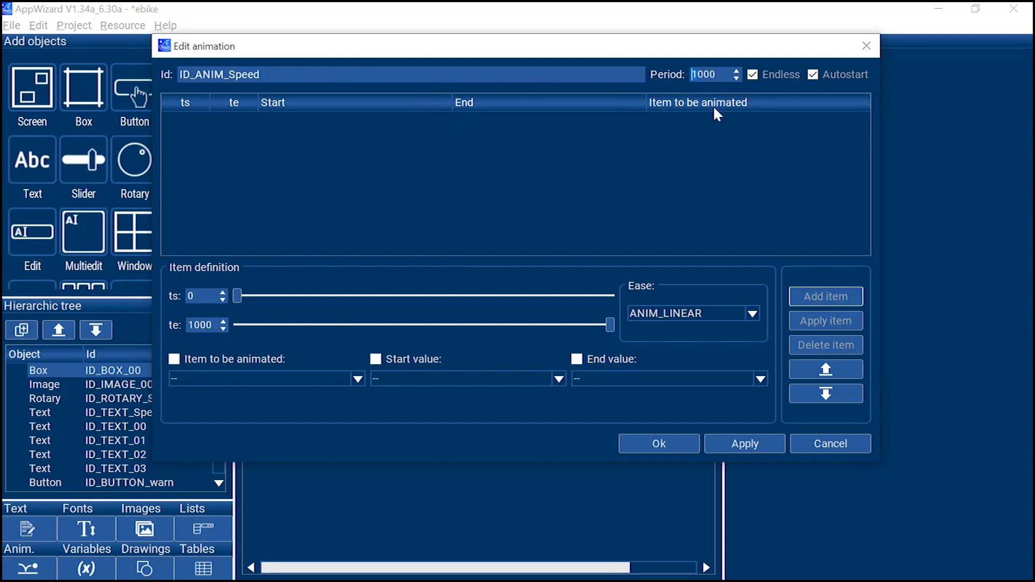
pyautogui.moveTo(710, 54); pyautogui.dragTo(715, 79)
pyautogui.write('30')
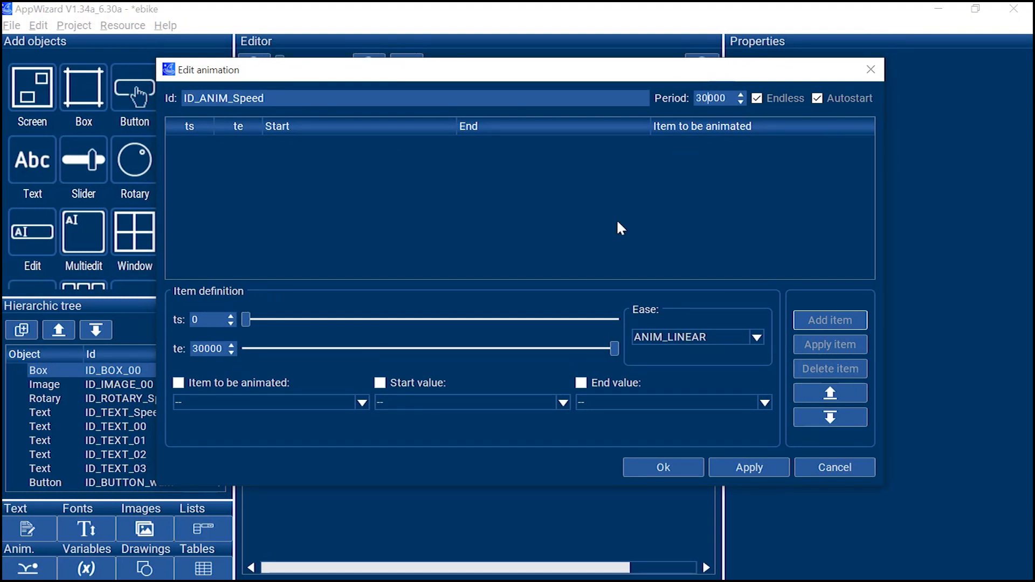
# Step: Add an animation item driving the object value of ID_TEXT_Speed on ID_SCREEN_Speed from fixed value 0 to fixed value 80
pyautogui.click(315, 402)
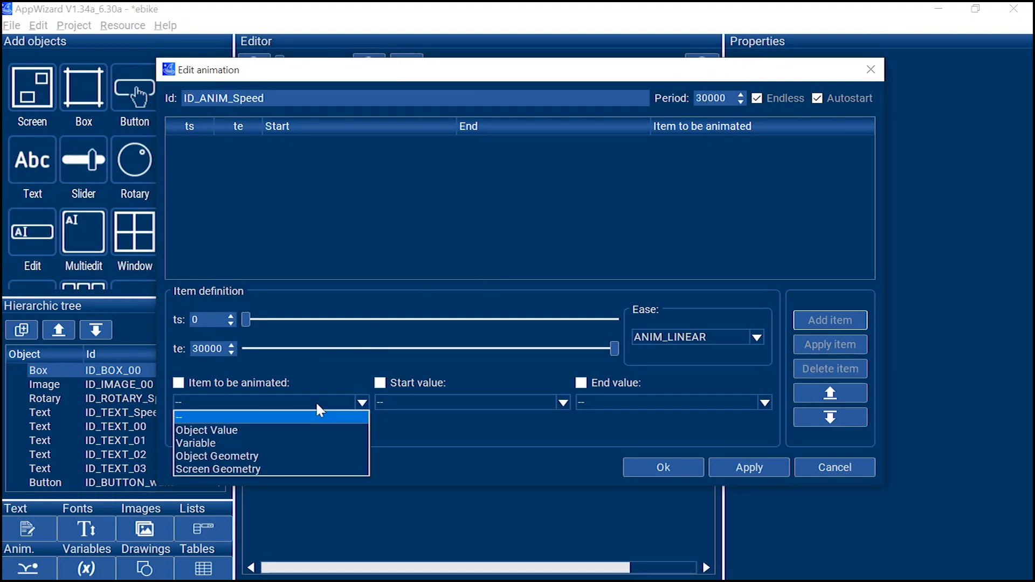
pyautogui.click(295, 431)
pyautogui.click(286, 445)
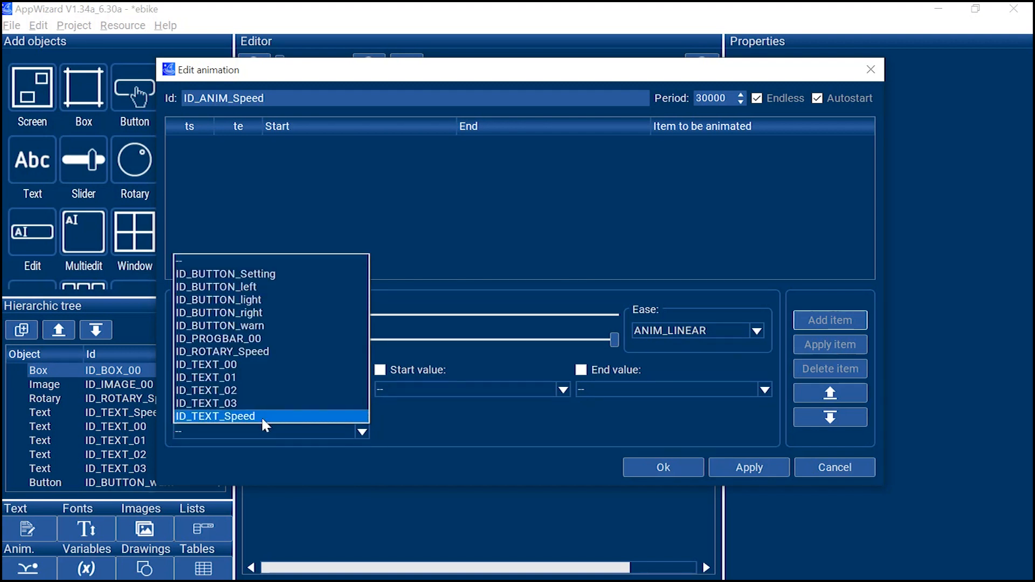
pyautogui.click(264, 417)
pyautogui.click(440, 389)
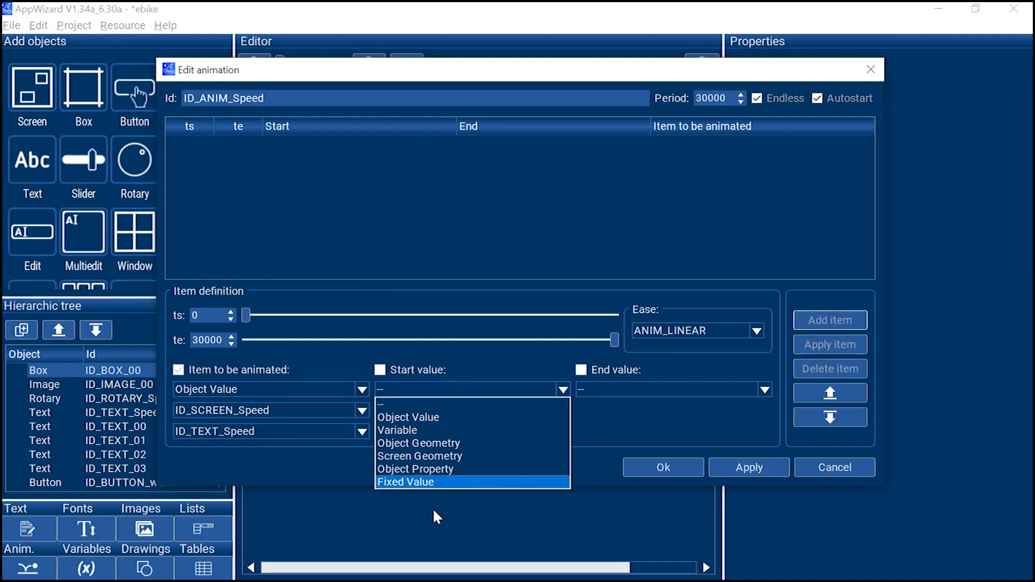
pyautogui.click(439, 481)
pyautogui.click(614, 390)
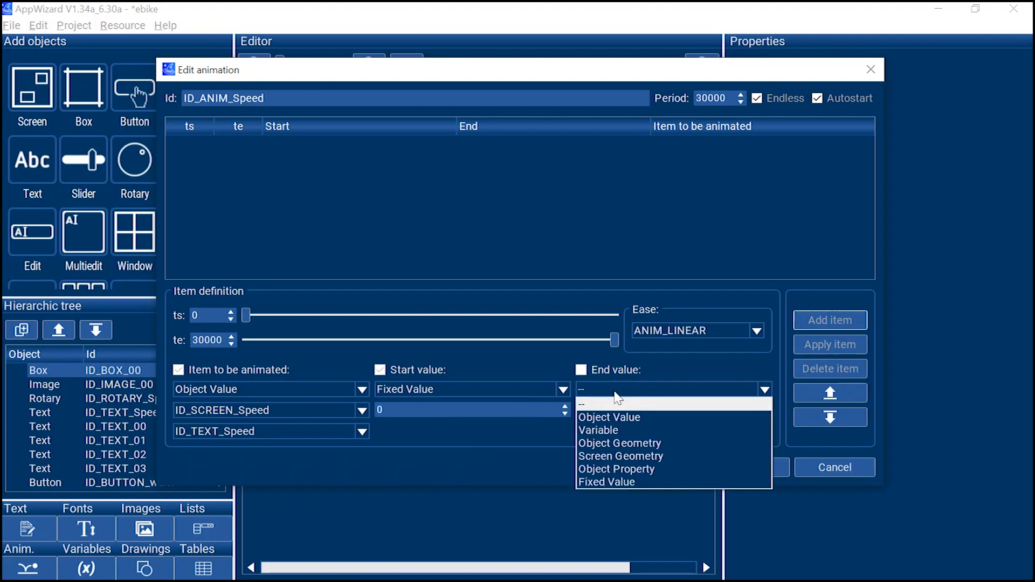
pyautogui.click(610, 480)
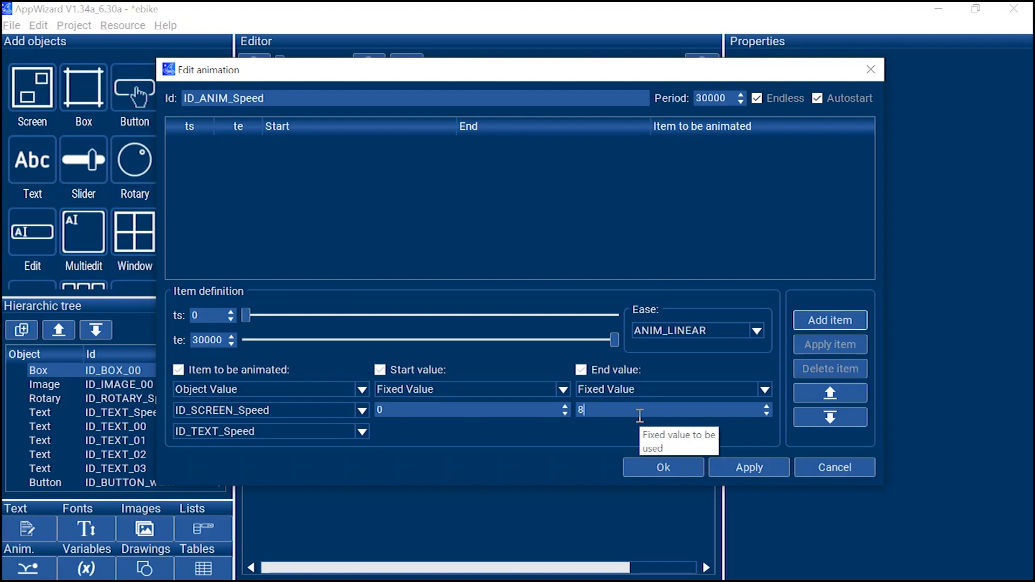
pyautogui.click(826, 322)
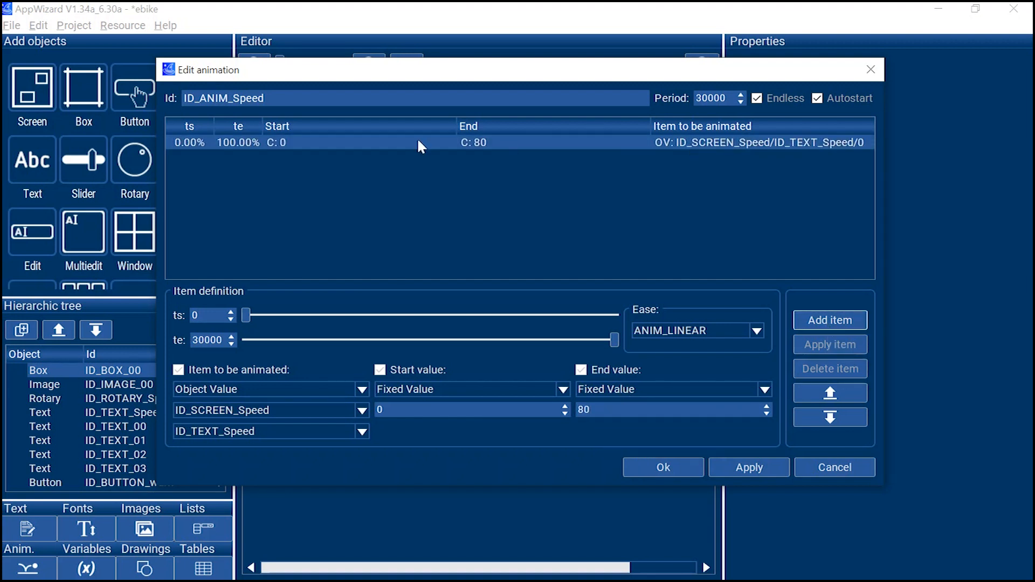
# Step: Narrow the item list's Start column and add a second ID_TEXT_Speed item running from 80 back to 0
pyautogui.moveTo(457, 126); pyautogui.dragTo(339, 126)
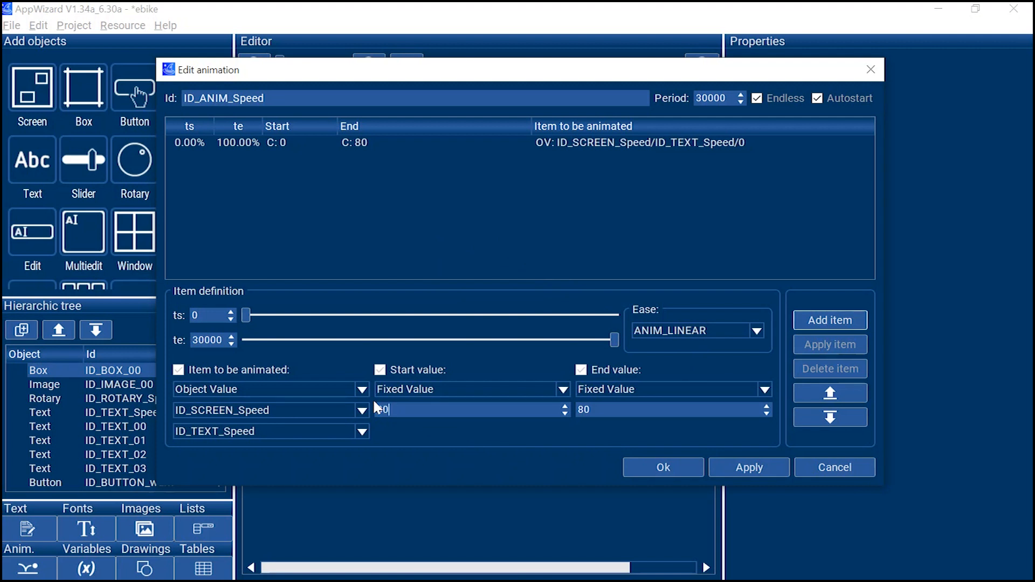
pyautogui.press('Left')
pyautogui.press('BackSpace')
pyautogui.click(831, 321)
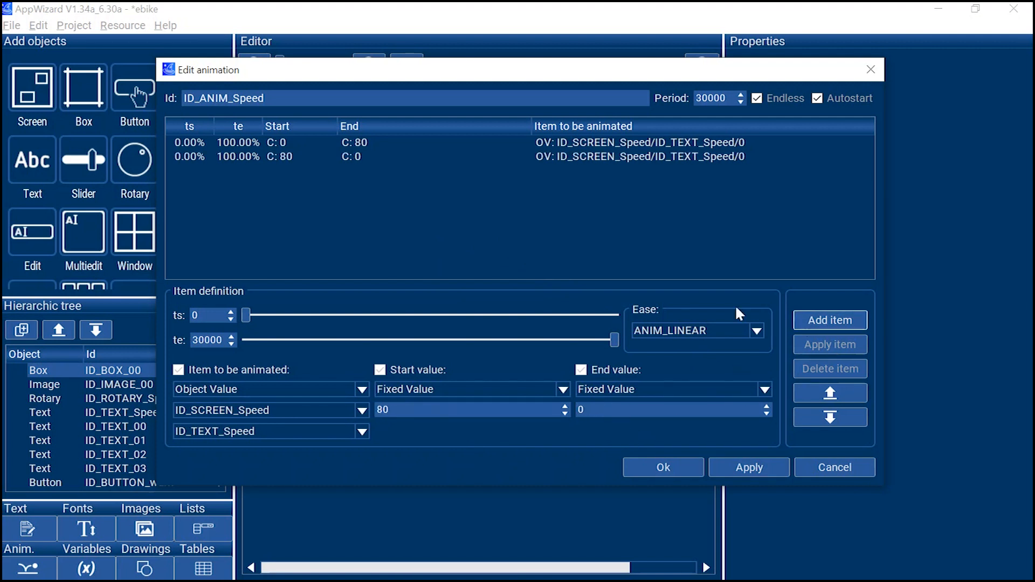
# Step: End the 0-to-80 item at about 47% of the period, start the 80-to-0 item at 15218, and save the animation
pyautogui.click(306, 158)
pyautogui.click(409, 145)
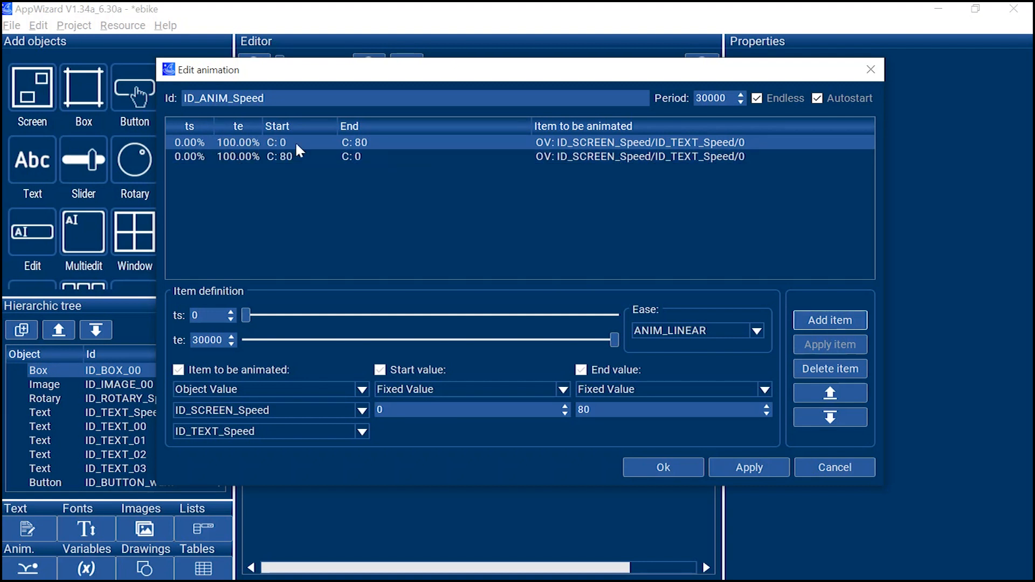
pyautogui.moveTo(614, 339); pyautogui.dragTo(416, 345)
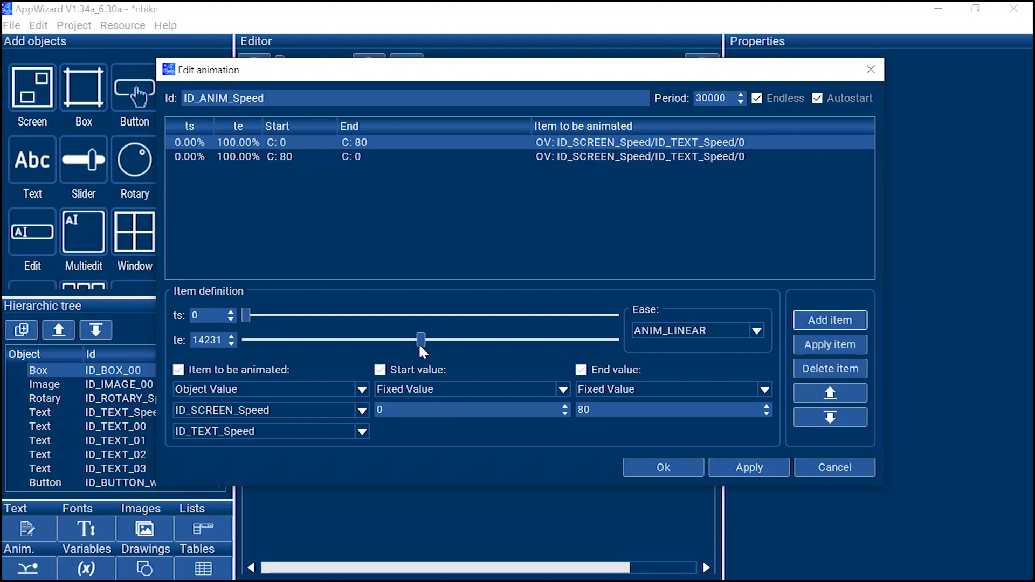
pyautogui.click(824, 342)
pyautogui.click(263, 160)
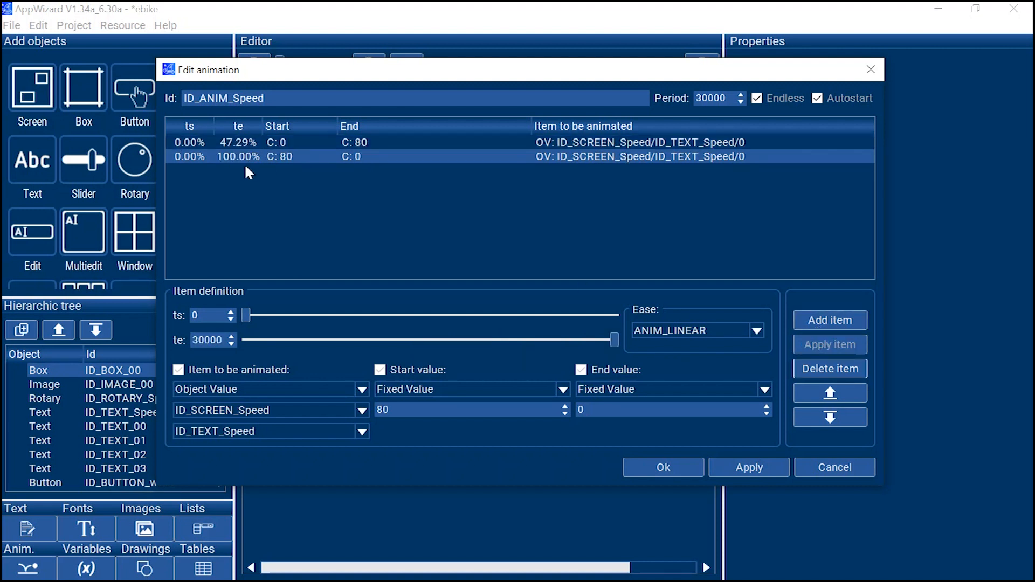
pyautogui.moveTo(247, 315); pyautogui.dragTo(421, 318)
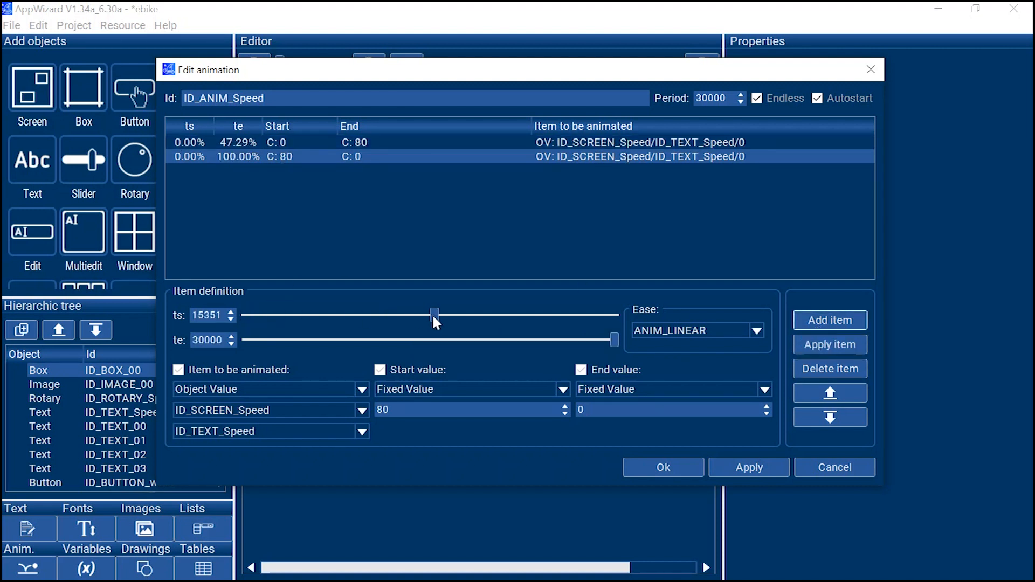
pyautogui.click(819, 345)
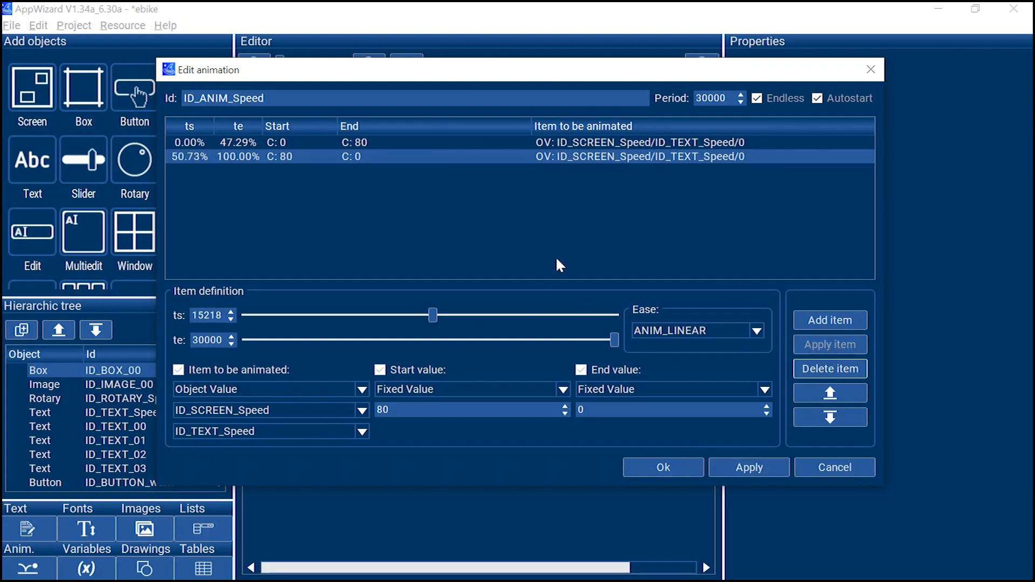
pyautogui.click(674, 467)
pyautogui.click(532, 402)
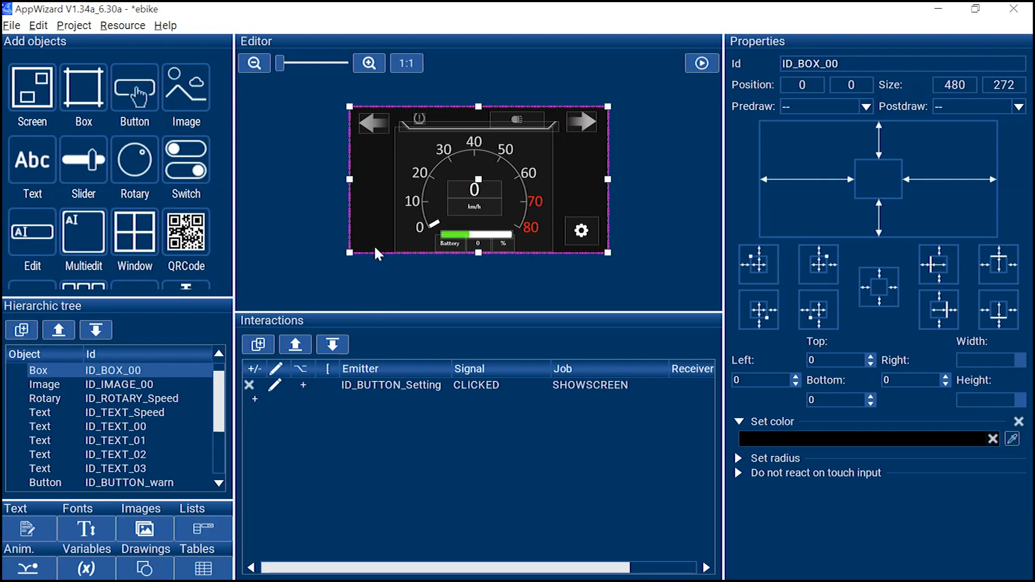
# Step: Add a Speed screen interaction so that ID_SCREEN_Speed, on INITDIALOG, runs ANIMCREATE with ID_ANIM_Speed, and preview the animation
pyautogui.click(396, 401)
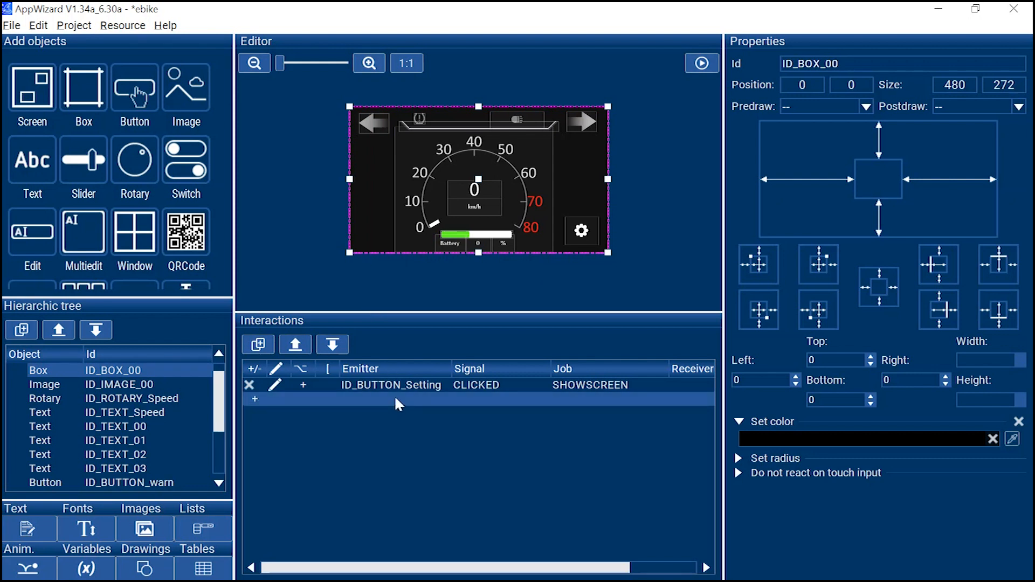
pyautogui.click(409, 404)
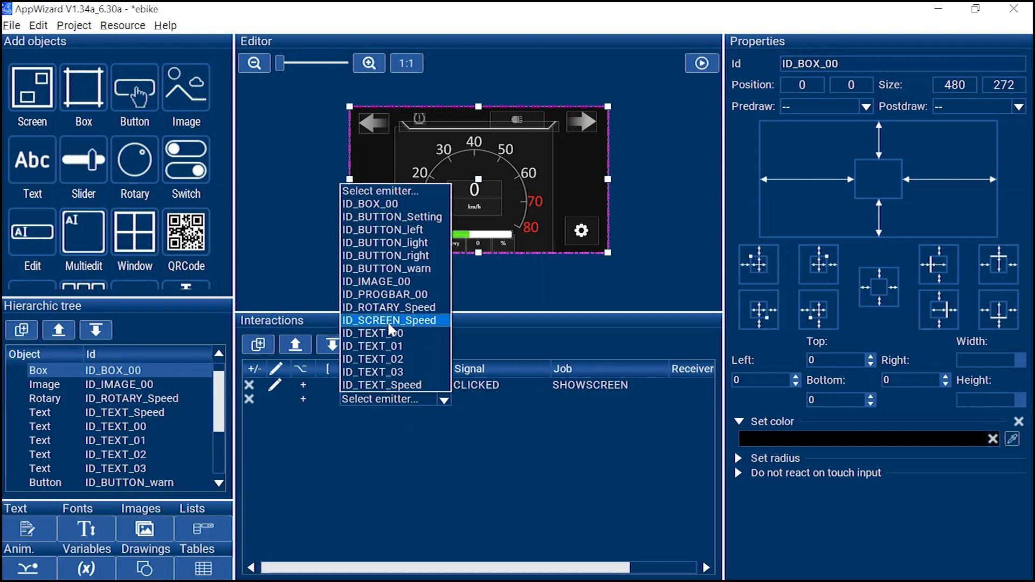
pyautogui.click(432, 330)
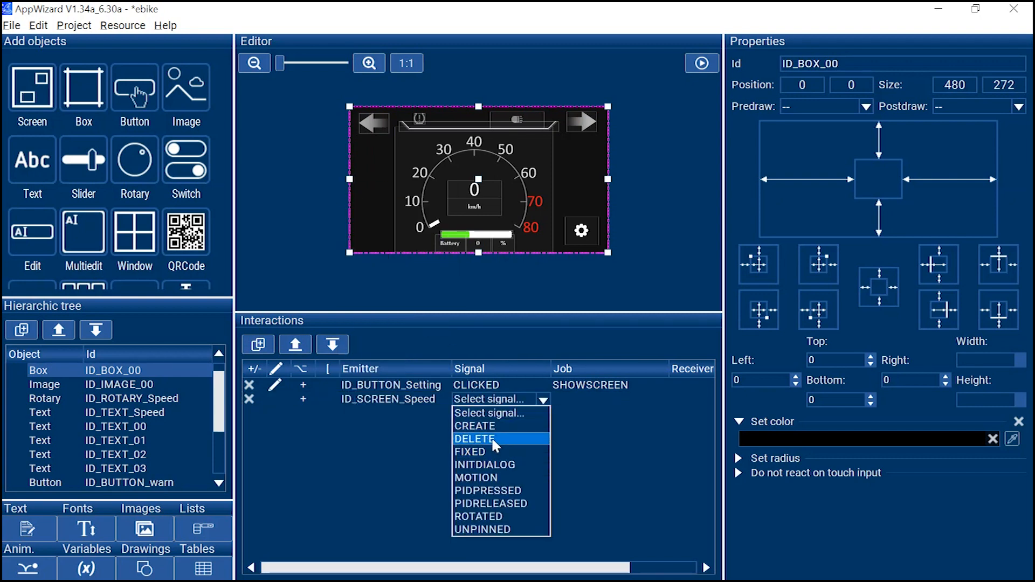
pyautogui.click(537, 468)
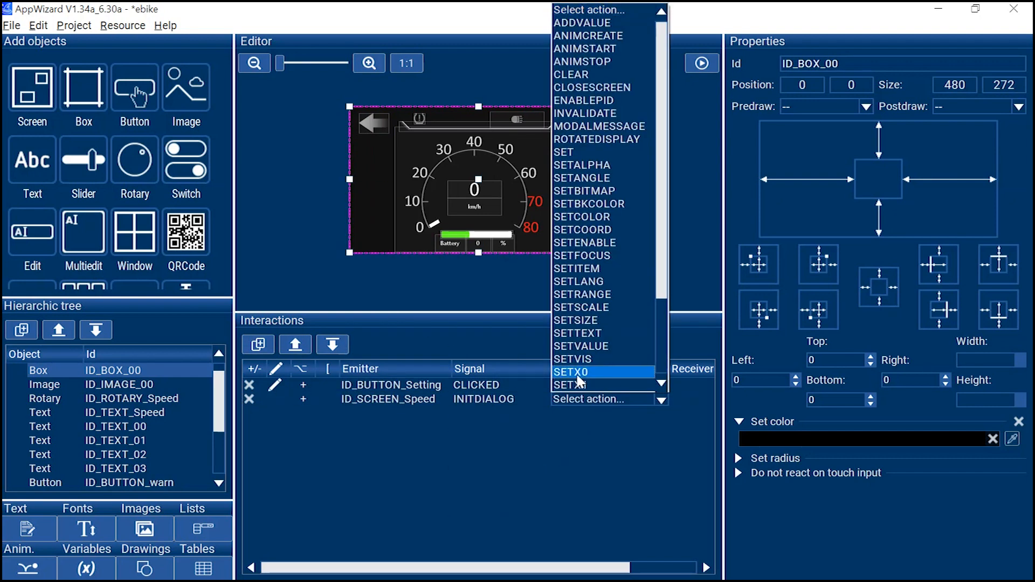
pyautogui.click(645, 37)
pyautogui.click(474, 272)
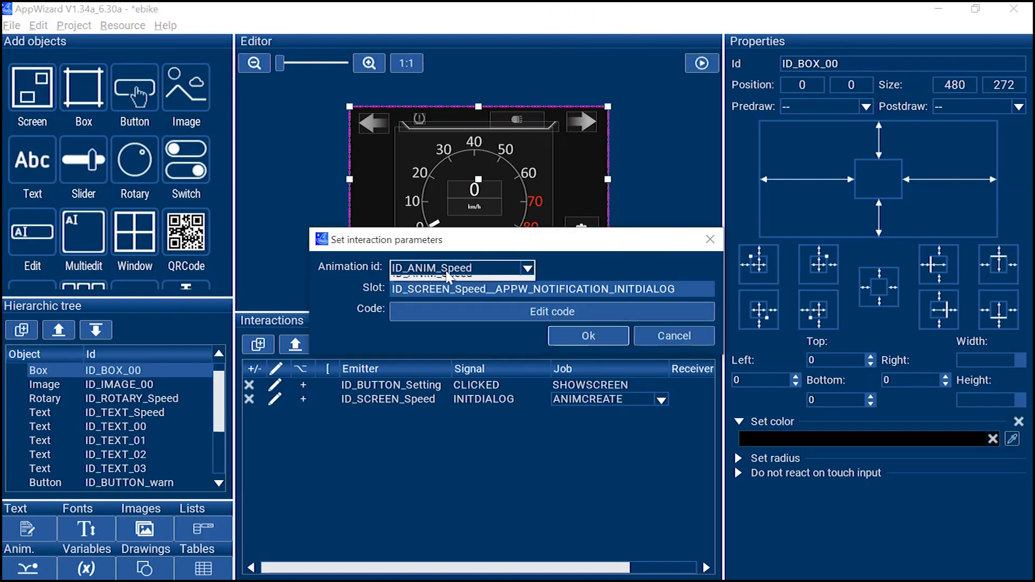
pyautogui.click(464, 277)
pyautogui.click(486, 288)
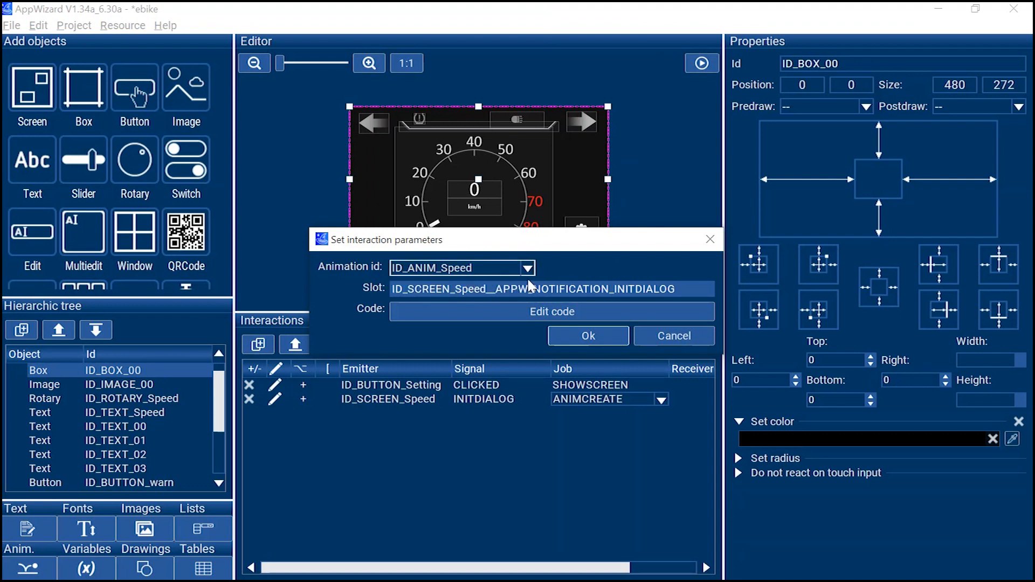
pyautogui.click(596, 342)
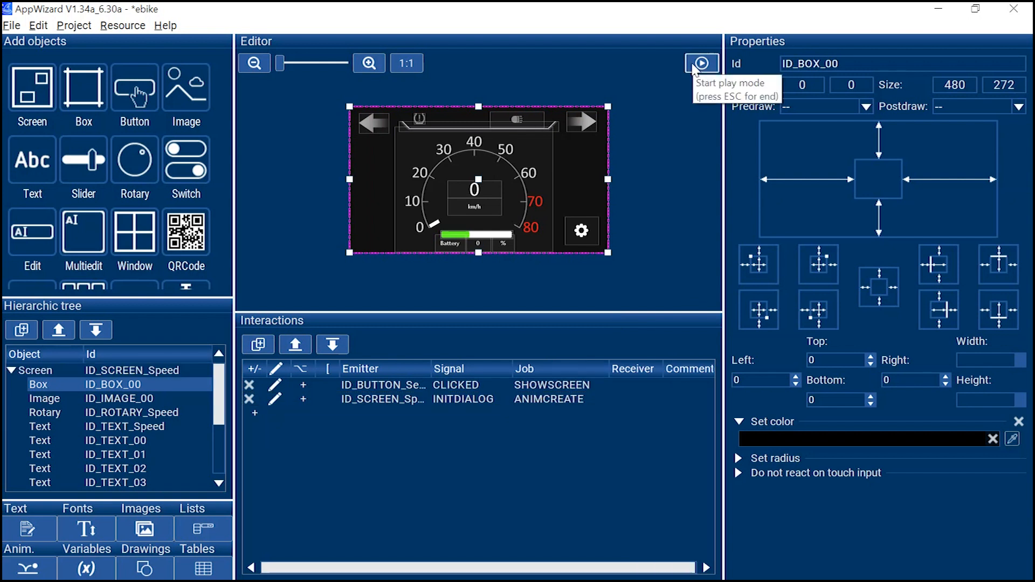
pyautogui.click(702, 64)
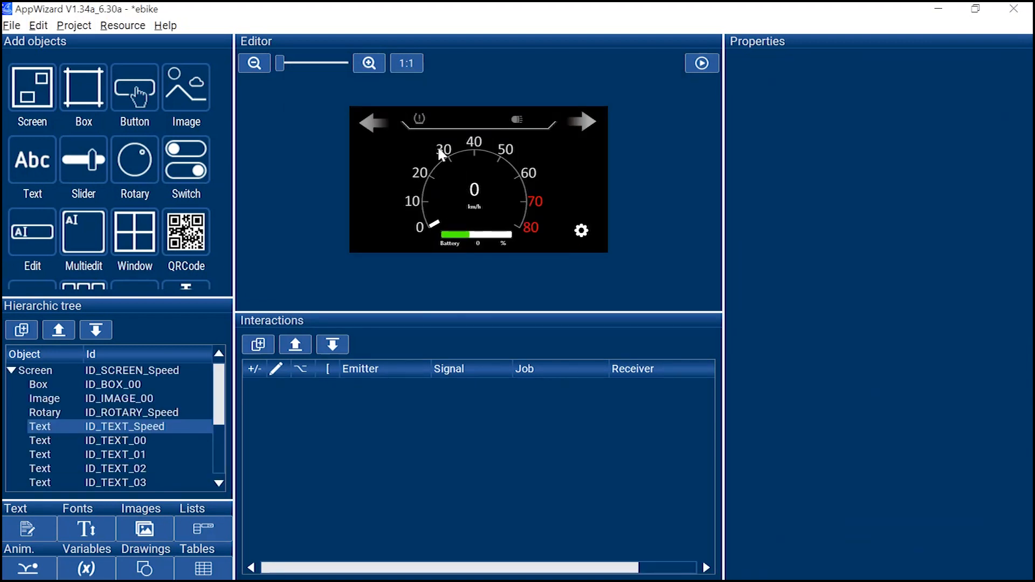
# Step: Add an interaction so that ID_TEXT_Speed, on VALUE_CHANGED, sends SETVALUE to ID_ROTARY_Speed, and preview the moving needle
pyautogui.click(472, 195)
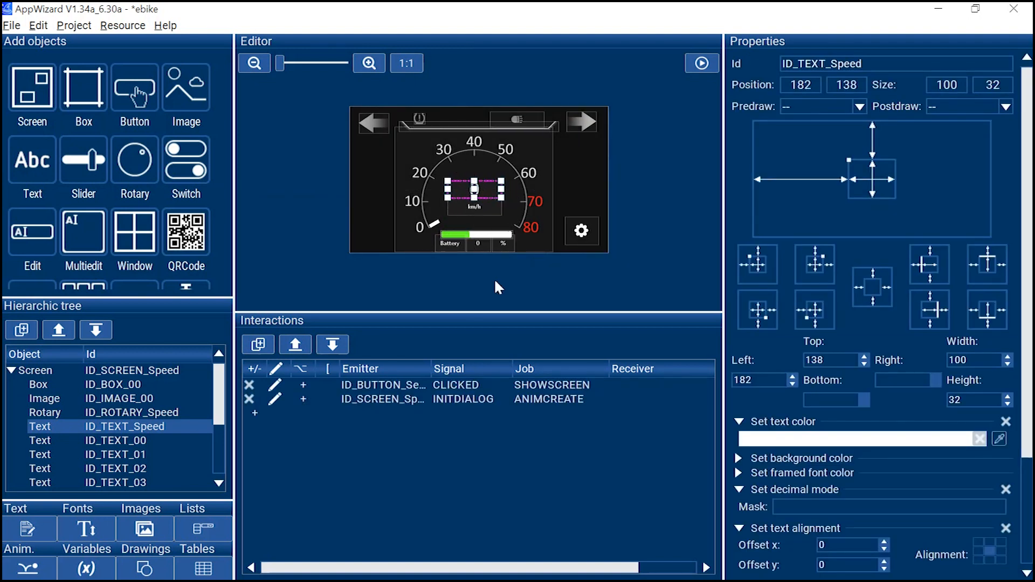
pyautogui.click(412, 421)
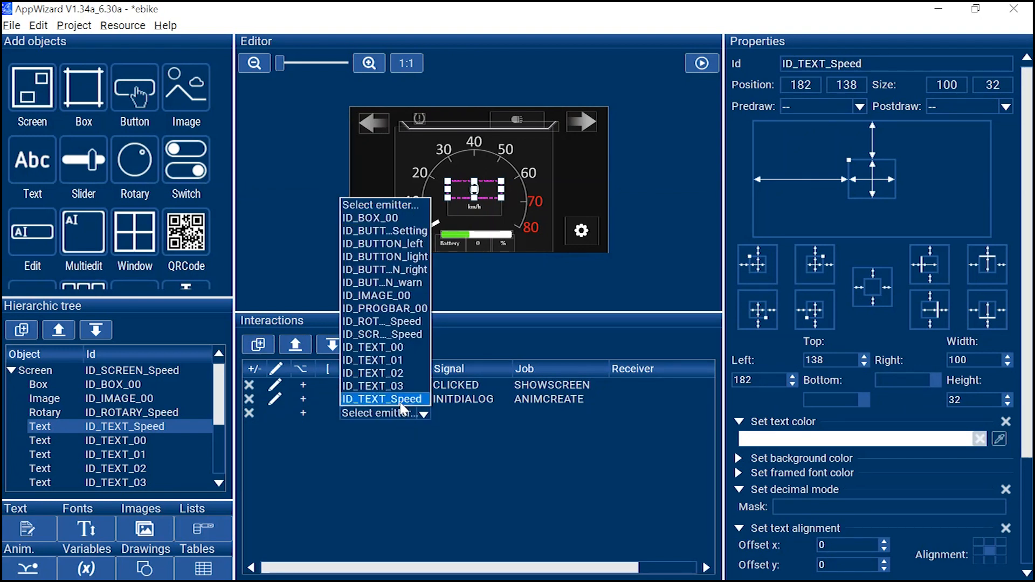
pyautogui.click(402, 402)
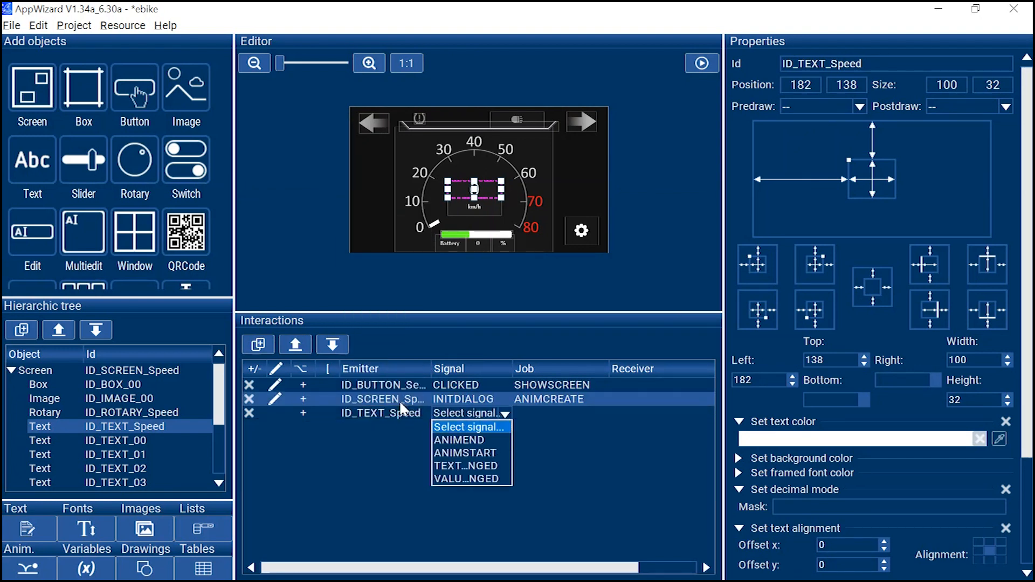
pyautogui.click(478, 480)
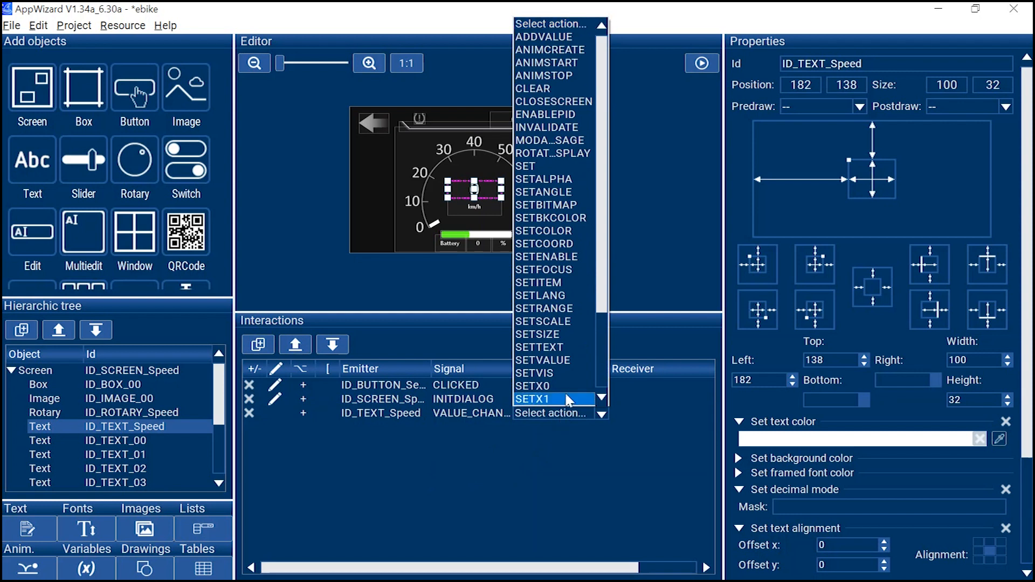
pyautogui.click(573, 360)
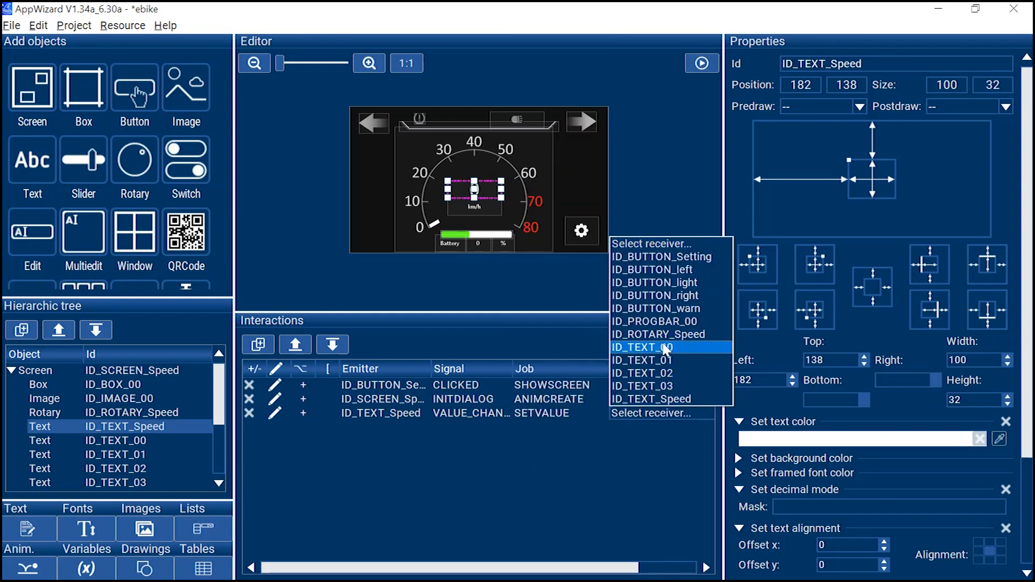
pyautogui.click(668, 335)
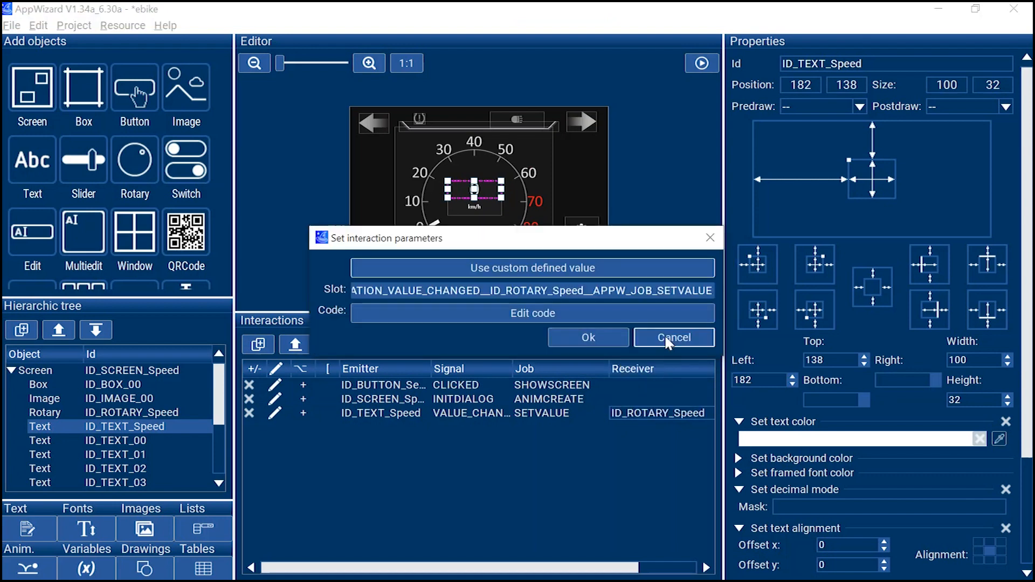
pyautogui.click(605, 343)
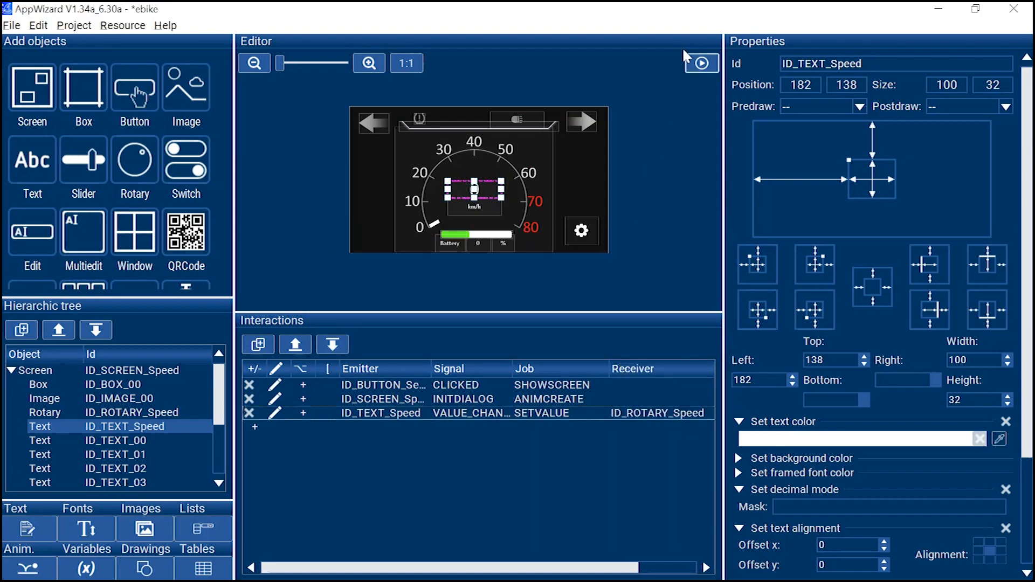
pyautogui.click(702, 63)
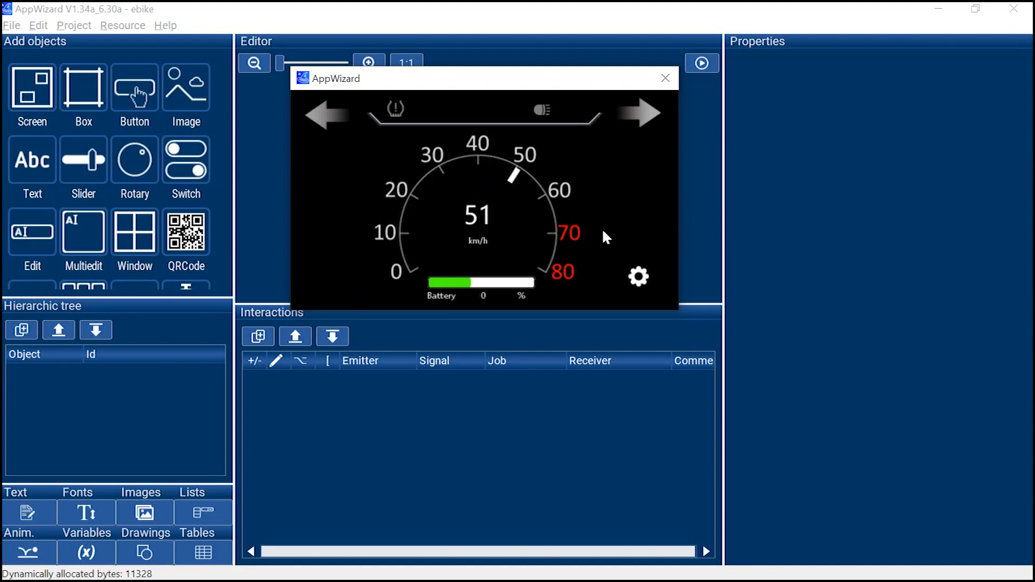
# Step: Add a Speed screen interaction so that ID_TEXT_03, on VALUE_CHANGED, sends SETVALUE to ID_PROGBAR_00
pyautogui.click(665, 78)
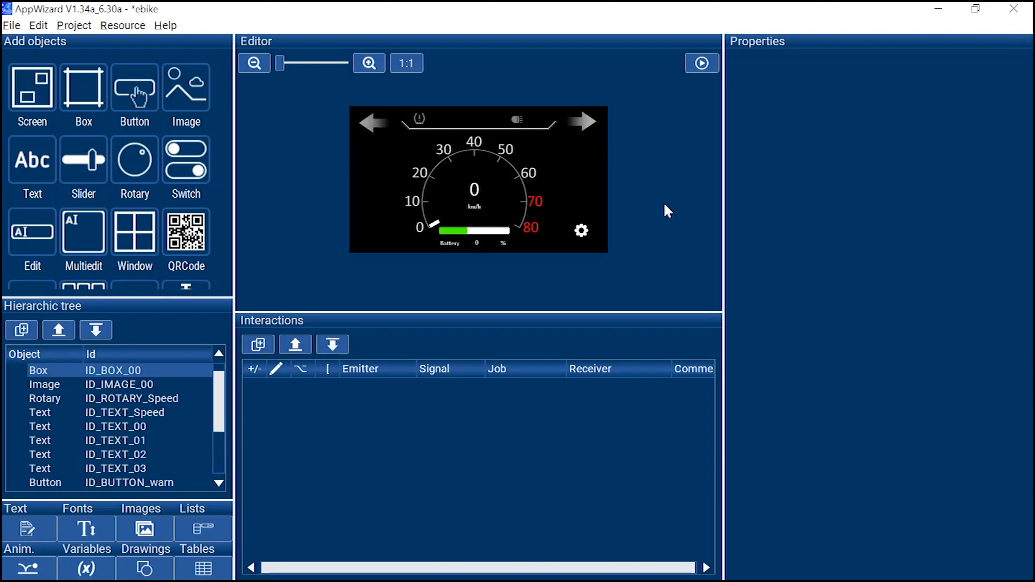
pyautogui.click(477, 242)
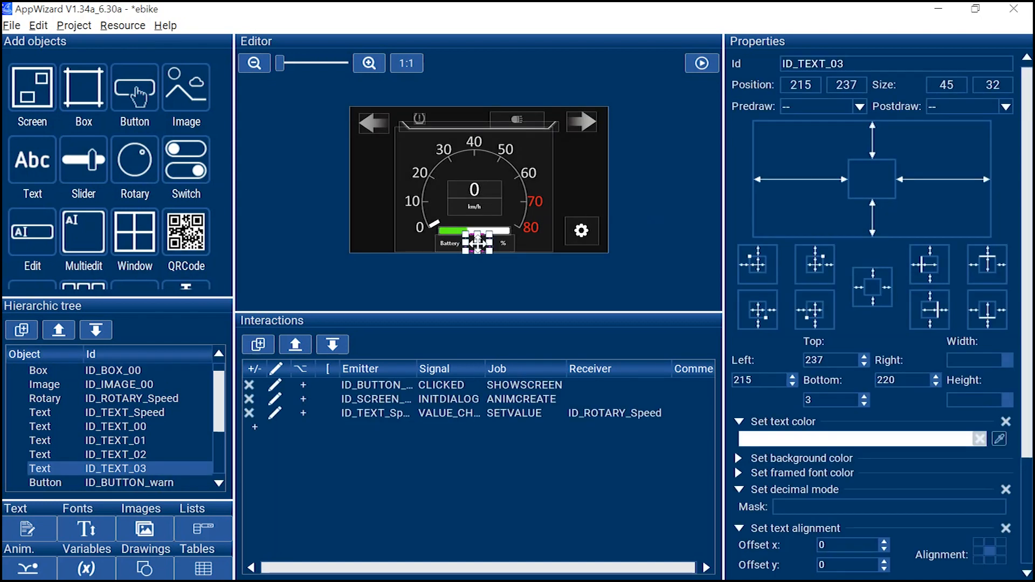
pyautogui.click(459, 237)
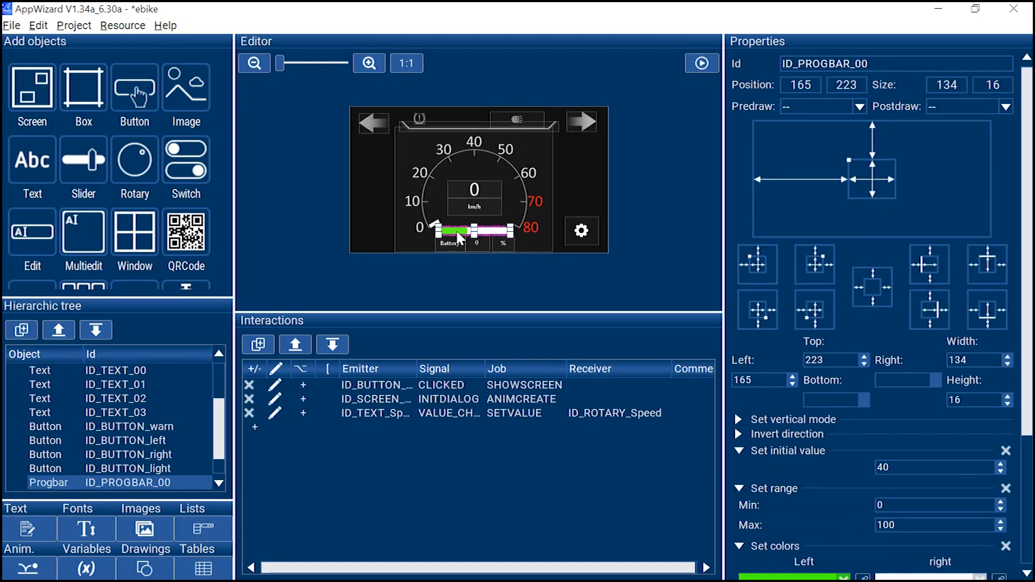
pyautogui.click(476, 243)
pyautogui.press('F5')
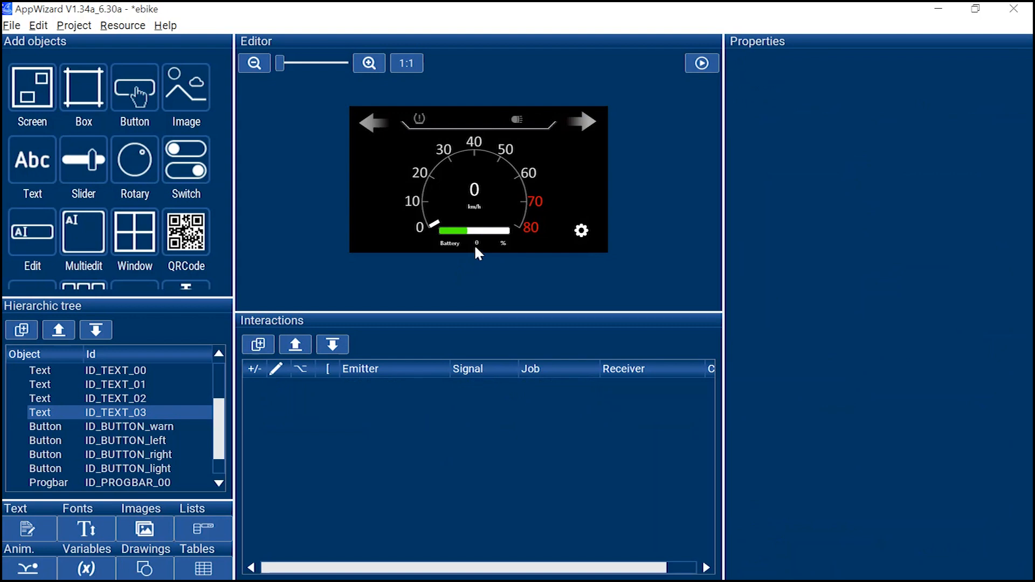
pyautogui.click(372, 428)
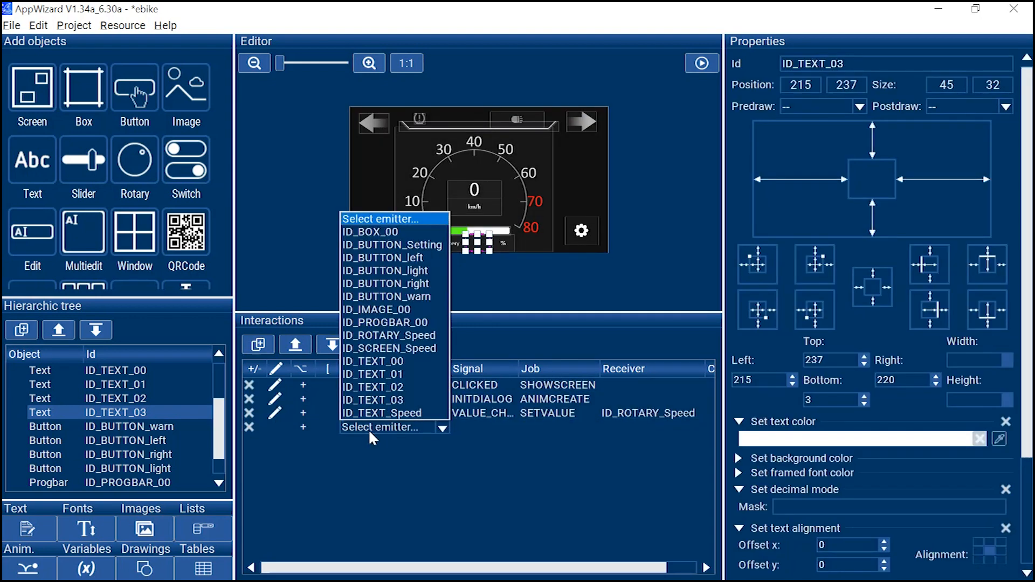
pyautogui.click(390, 405)
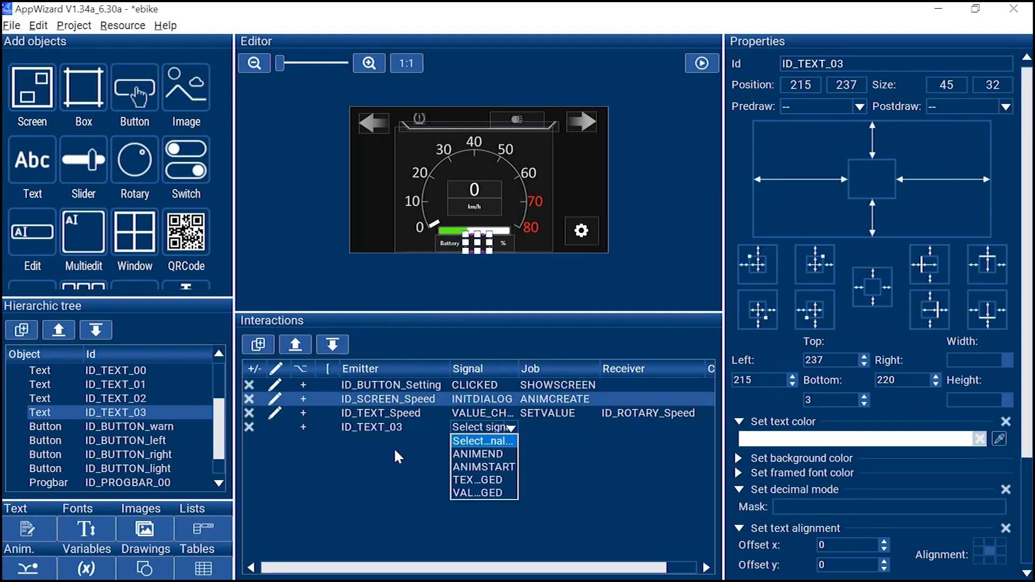
pyautogui.click(493, 494)
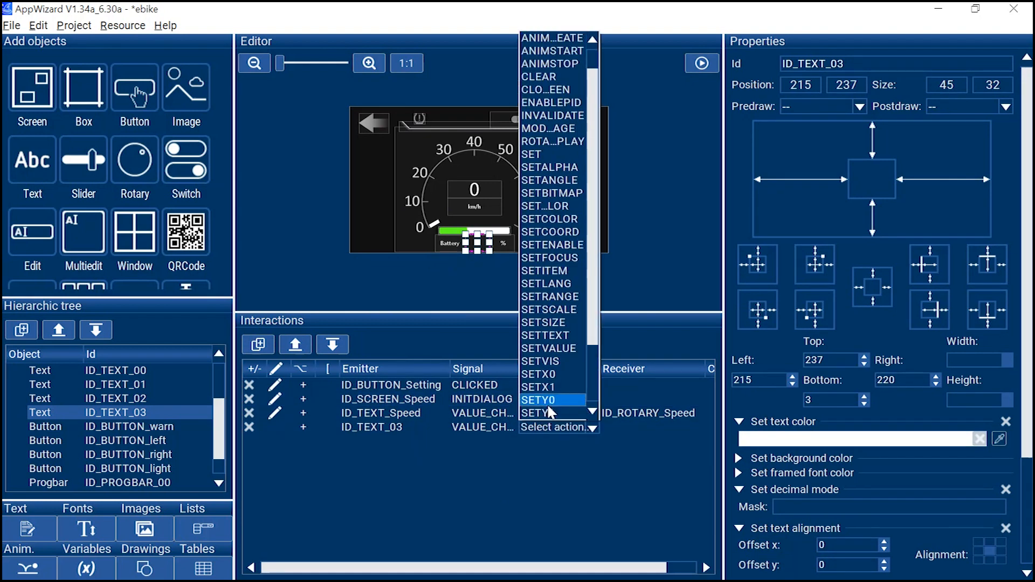
pyautogui.click(558, 351)
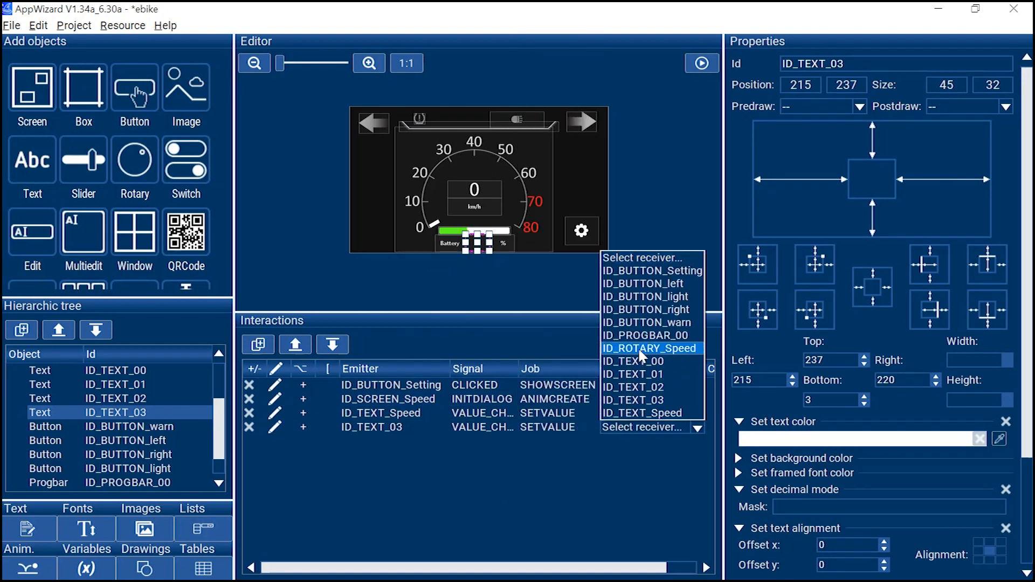
pyautogui.click(648, 335)
pyautogui.click(610, 341)
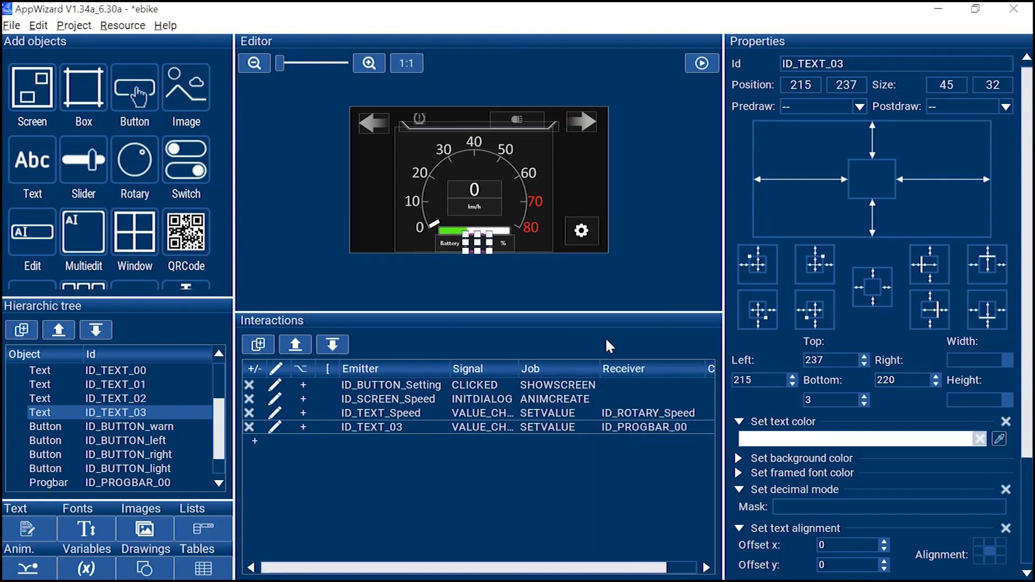
pyautogui.click(534, 300)
pyautogui.click(477, 245)
pyautogui.click(383, 245)
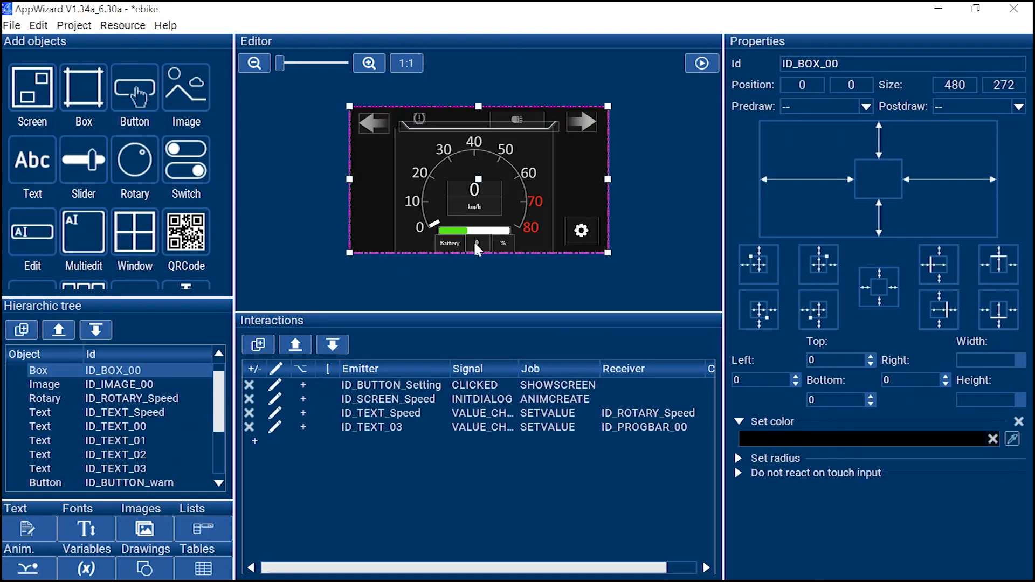
pyautogui.click(477, 249)
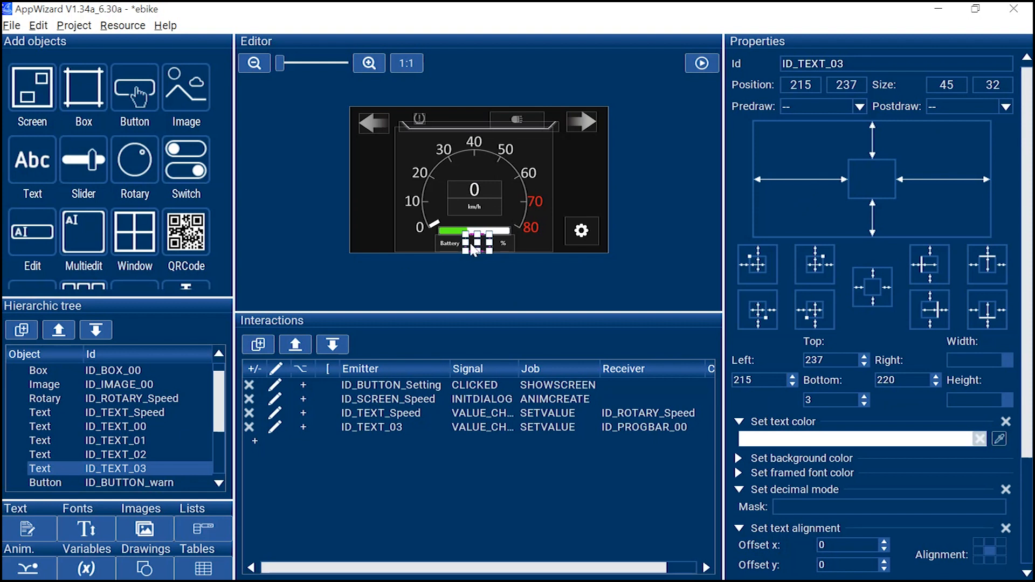
pyautogui.click(469, 237)
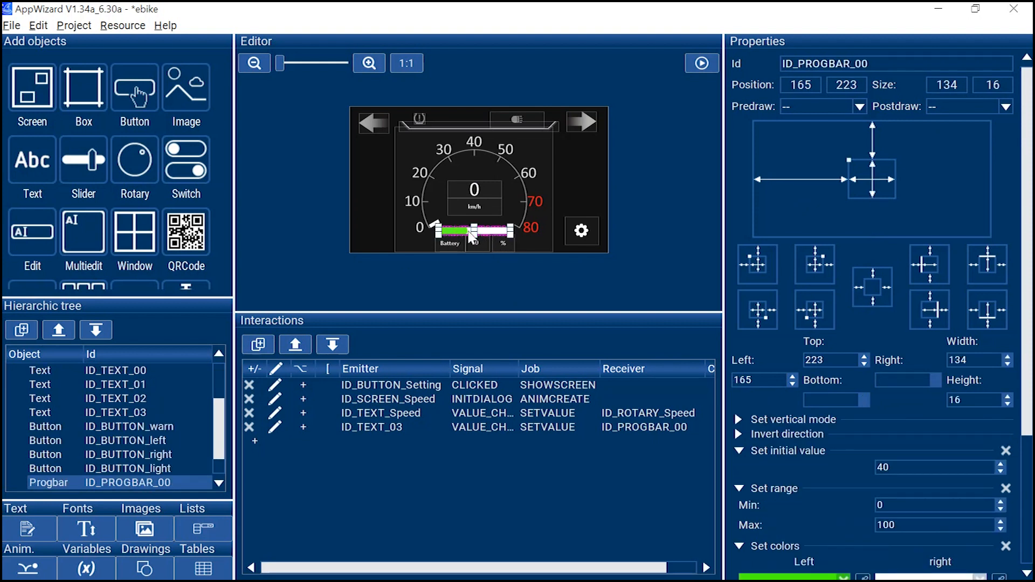
pyautogui.click(323, 265)
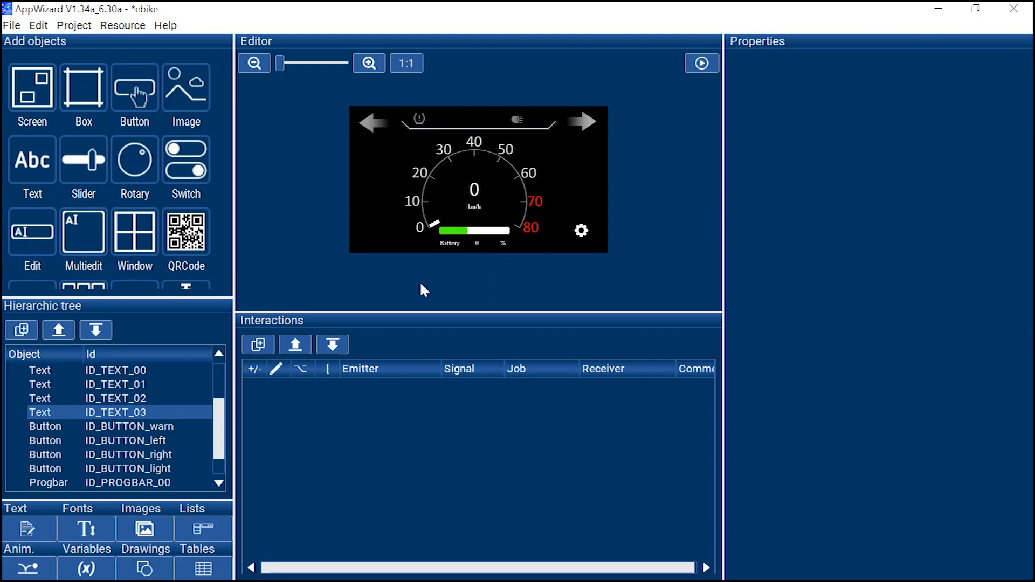
# Step: Add a variable with the Id ID_VAR_Battery and save the variable list
pyautogui.click(86, 569)
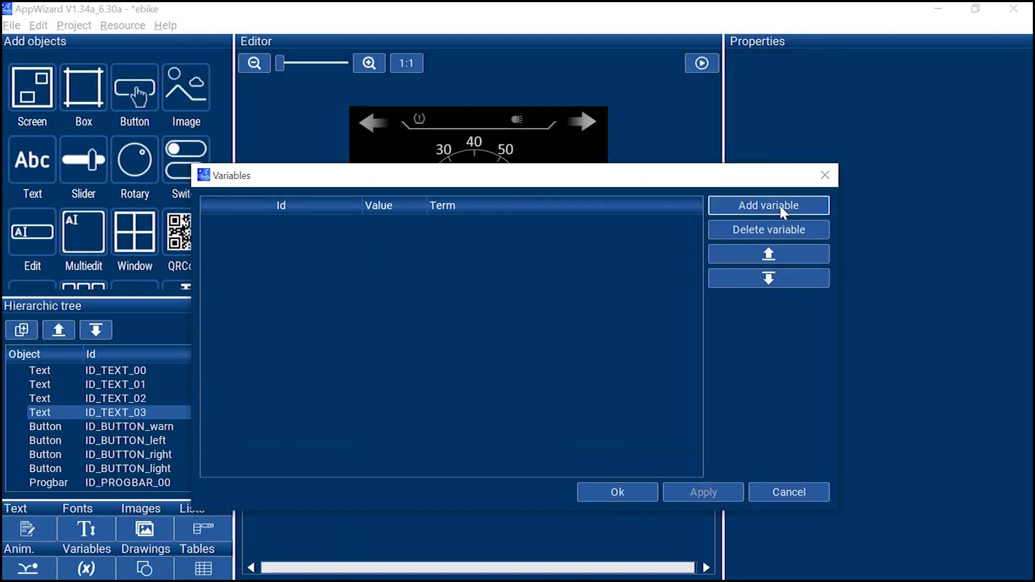
pyautogui.click(782, 208)
pyautogui.doubleClick(300, 223)
pyautogui.press('End')
pyautogui.press('BackSpace')
pyautogui.press('BackSpace')
pyautogui.write('B')
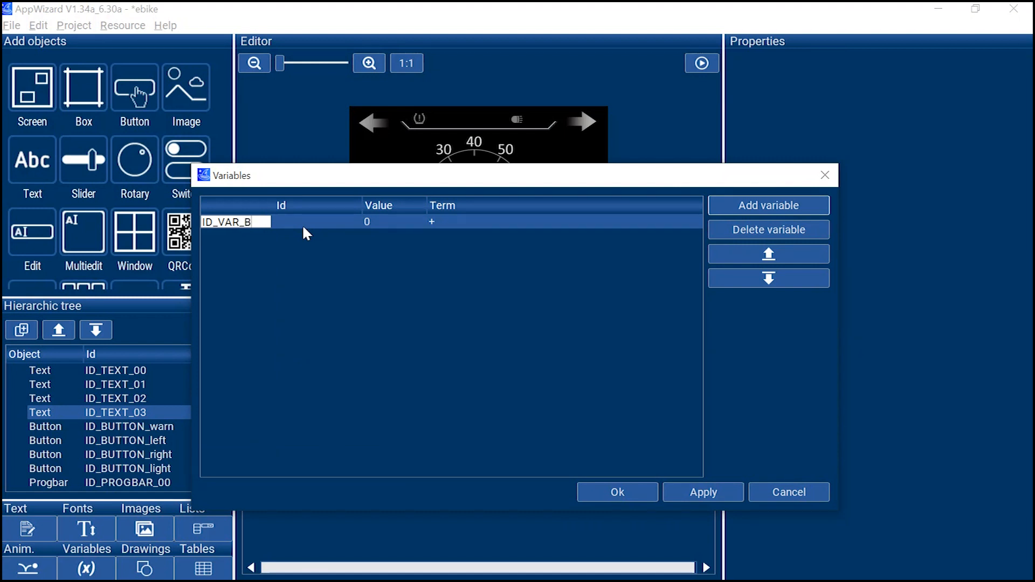
pyautogui.write('attery')
pyautogui.press('Return')
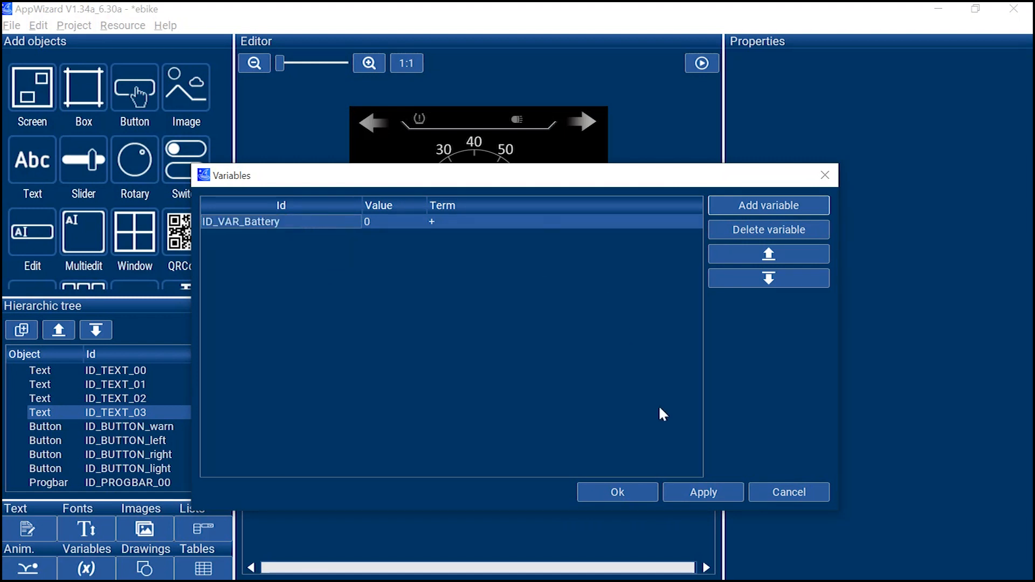
pyautogui.click(668, 490)
pyautogui.click(633, 490)
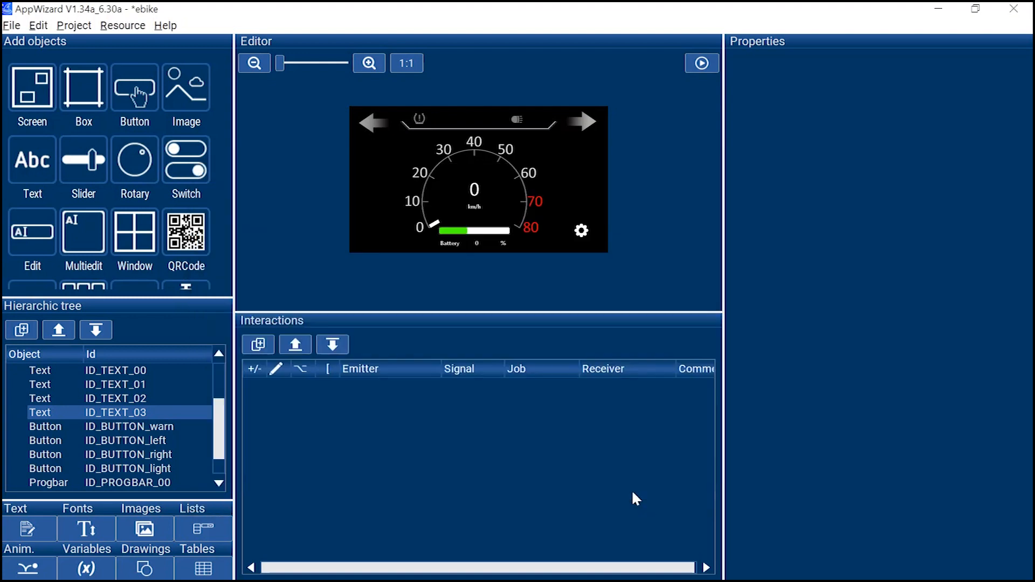
# Step: Add an interaction so that ID_VAR_Battery, on VALUE_CHANGED, sends SETVALUE to ID_TEXT_03
pyautogui.click(384, 246)
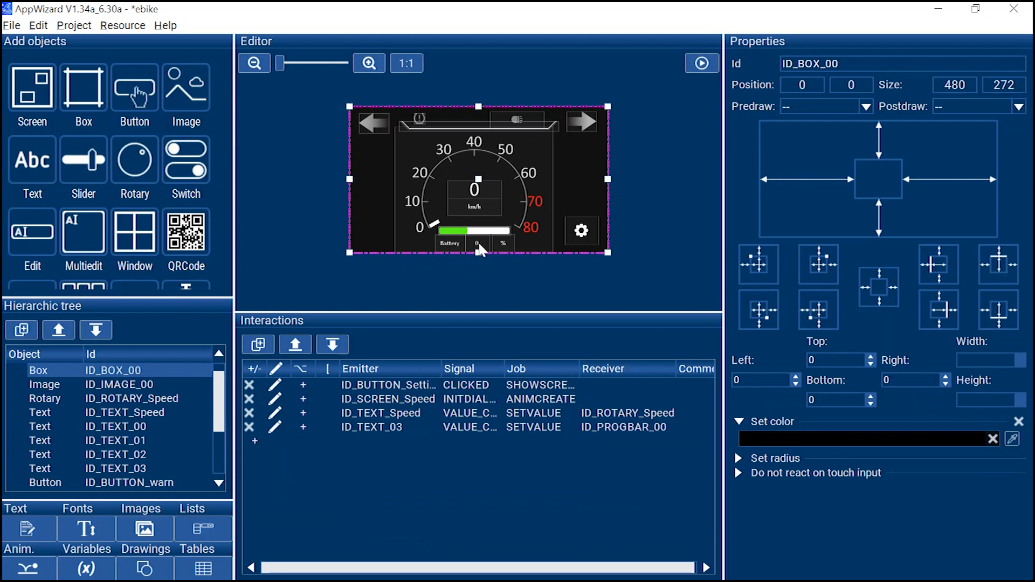
pyautogui.click(395, 447)
pyautogui.click(393, 447)
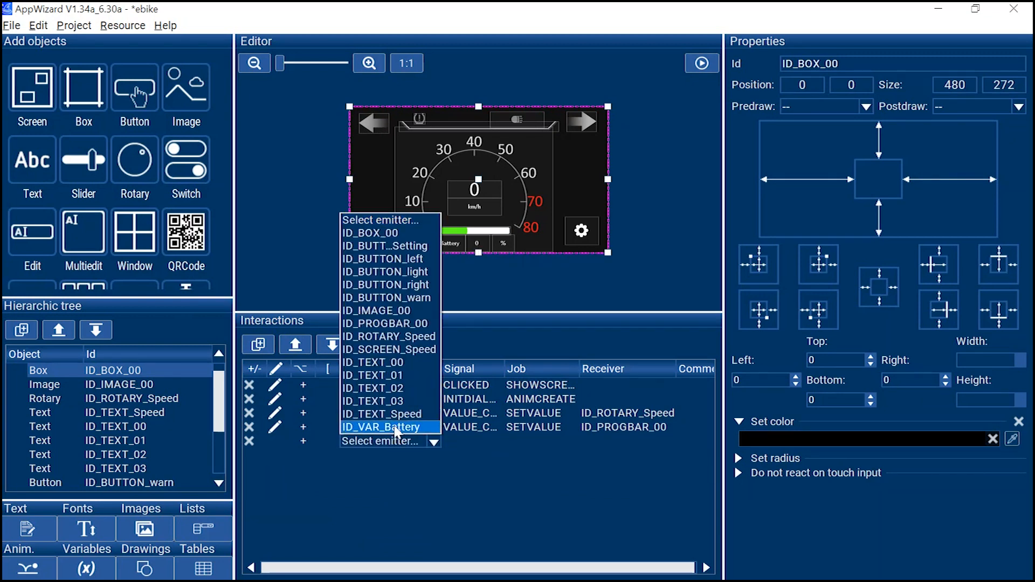
pyautogui.click(398, 427)
pyautogui.click(469, 495)
pyautogui.click(539, 441)
pyautogui.scroll(-1, 542, 399)
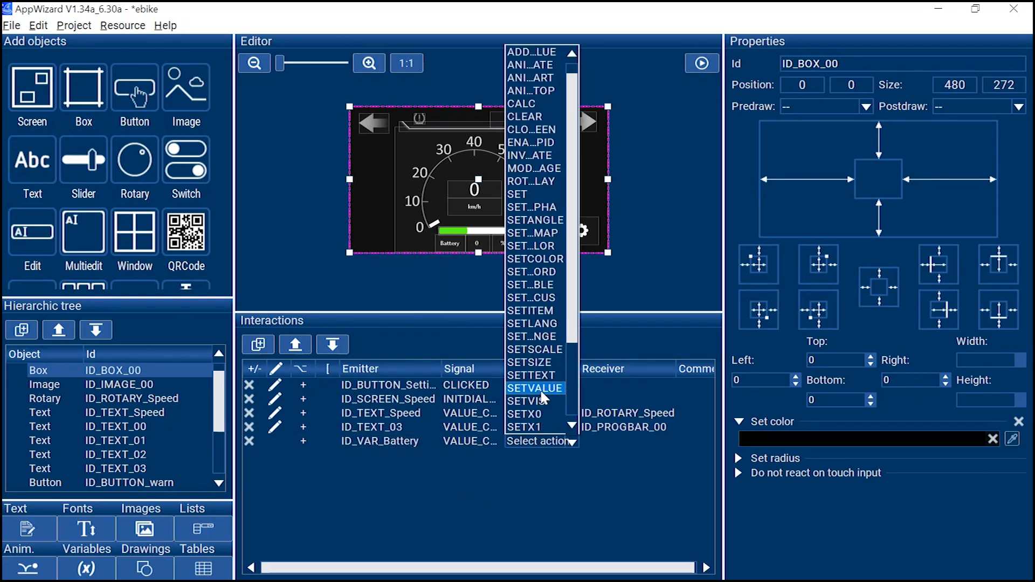
pyautogui.click(541, 390)
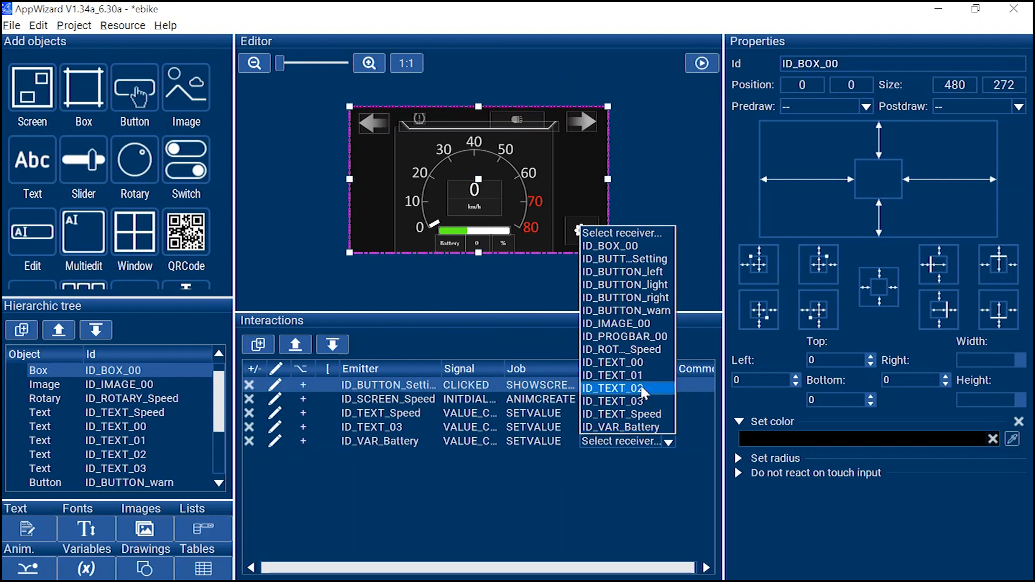
pyautogui.click(647, 402)
pyautogui.click(537, 339)
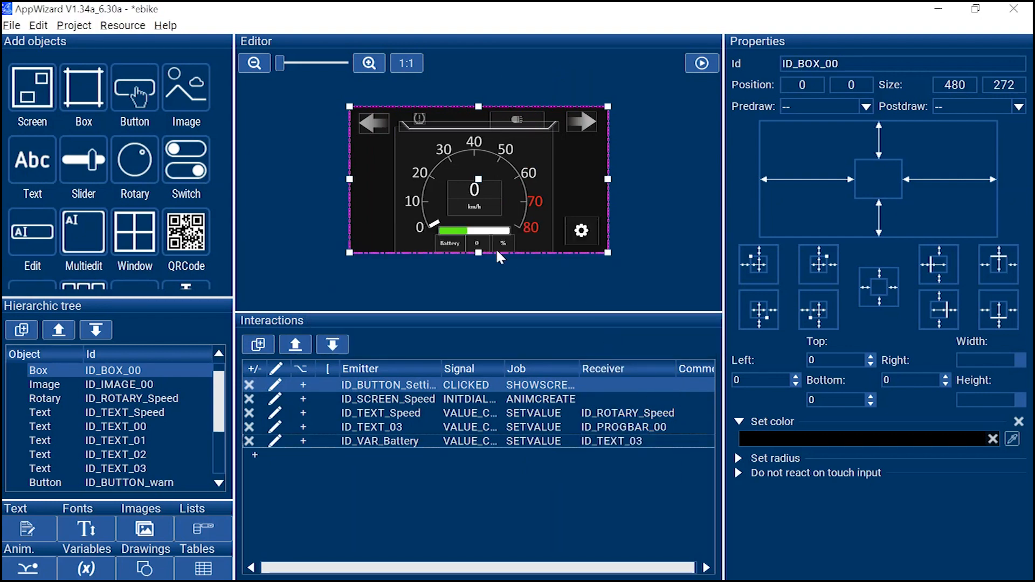
pyautogui.click(479, 243)
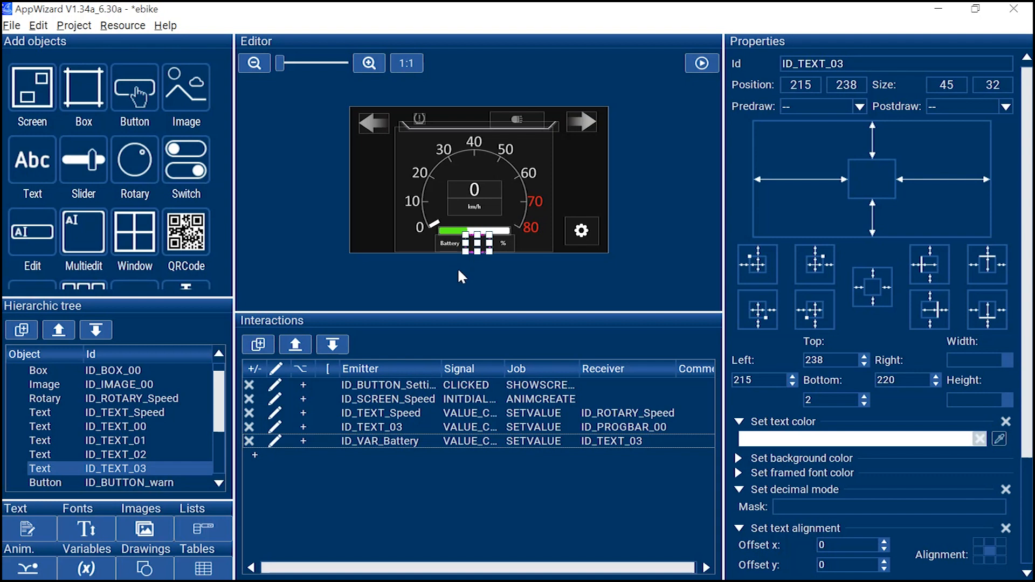
pyautogui.click(478, 244)
pyautogui.click(478, 242)
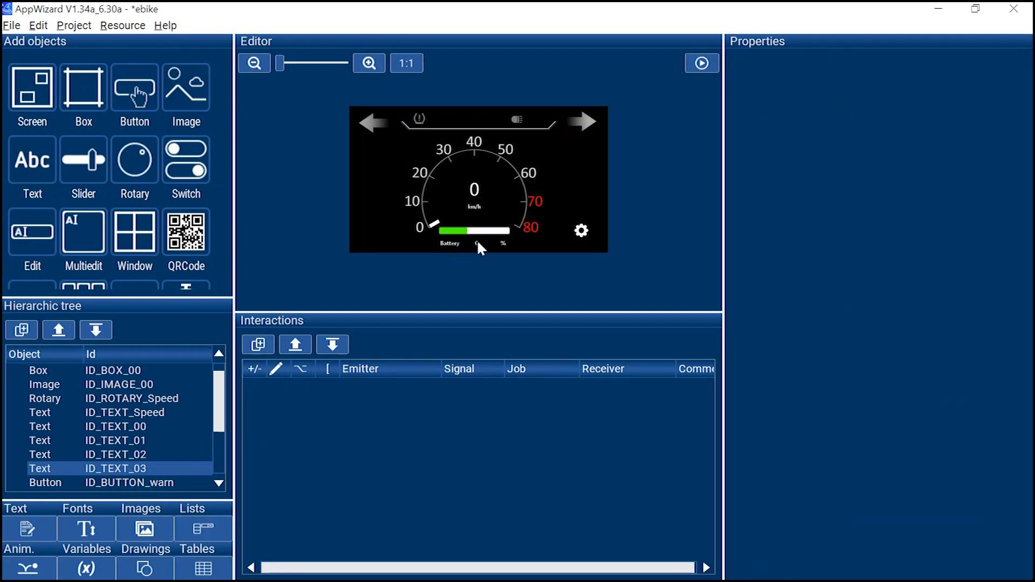
pyautogui.click(469, 272)
pyautogui.click(12, 370)
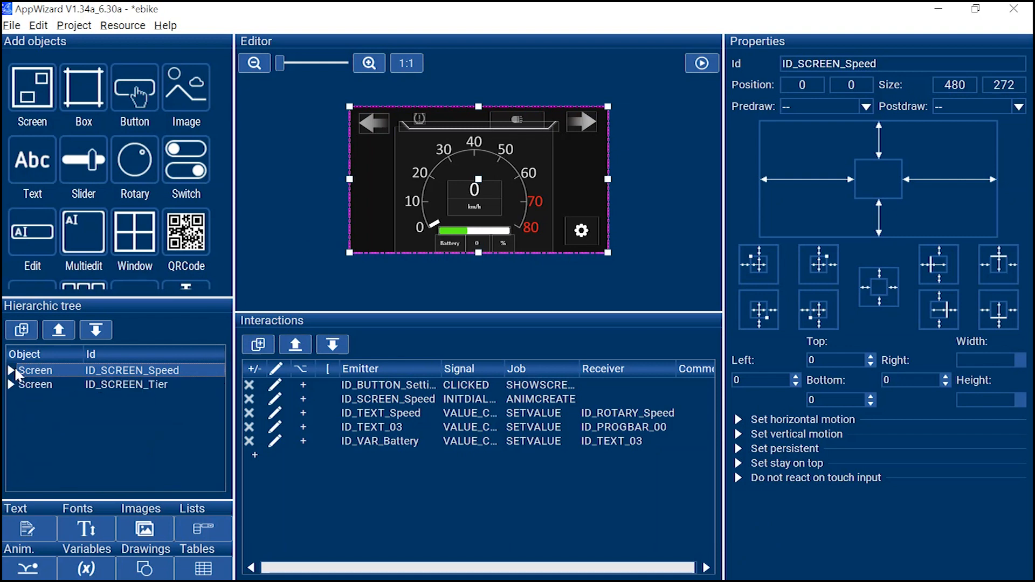
pyautogui.click(146, 384)
pyautogui.click(151, 373)
pyautogui.click(158, 384)
pyautogui.click(160, 373)
pyautogui.click(165, 386)
pyautogui.click(161, 372)
# Step: Preview the project, testing the settings button, the Chinese and English switches and the home button
pyautogui.click(701, 63)
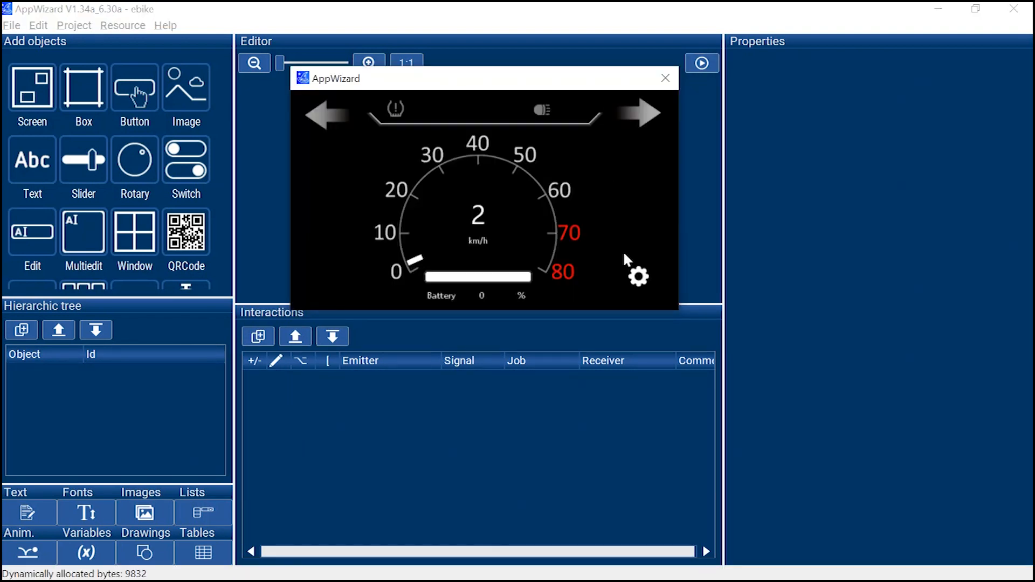
pyautogui.click(635, 279)
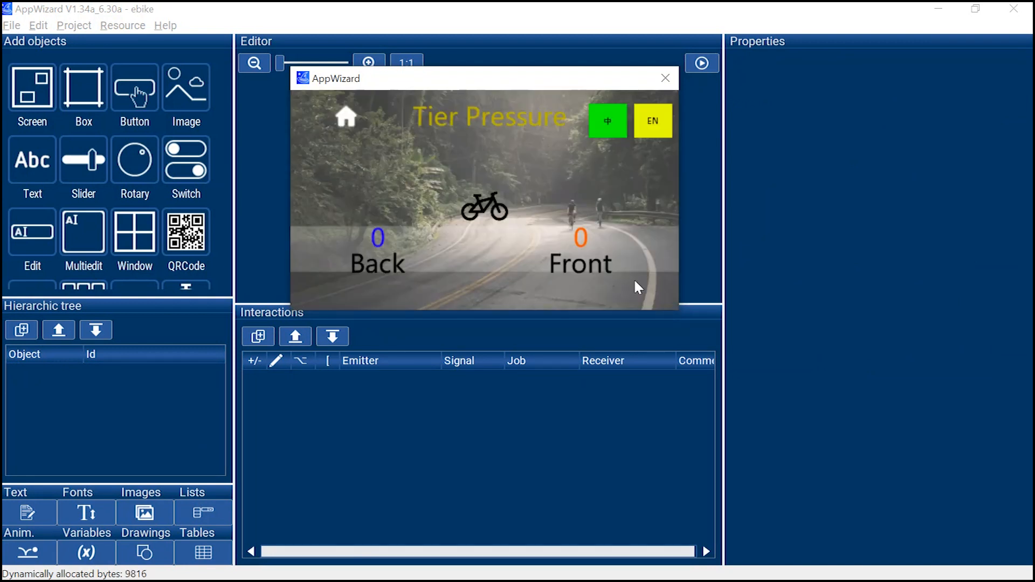
pyautogui.click(603, 119)
pyautogui.click(662, 128)
pyautogui.click(348, 120)
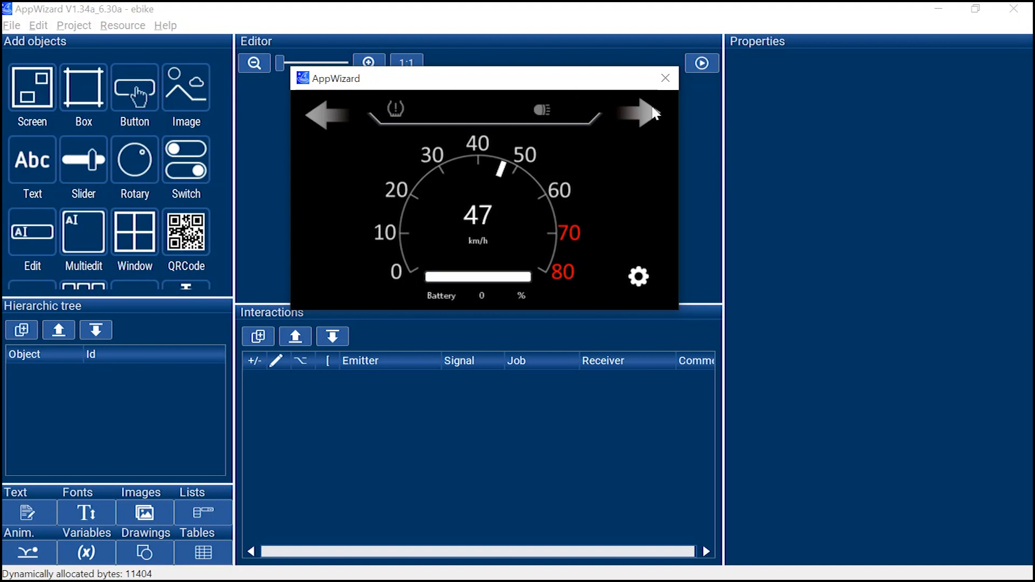
pyautogui.click(666, 79)
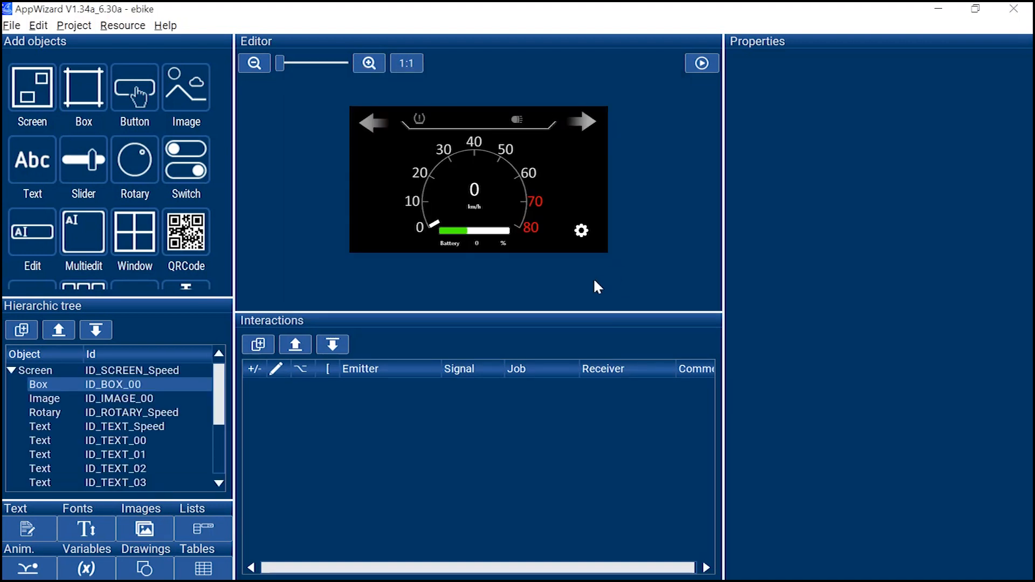
# Step: Export and save the project, and open the ebike project folder in File Explorer
pyautogui.click(16, 29)
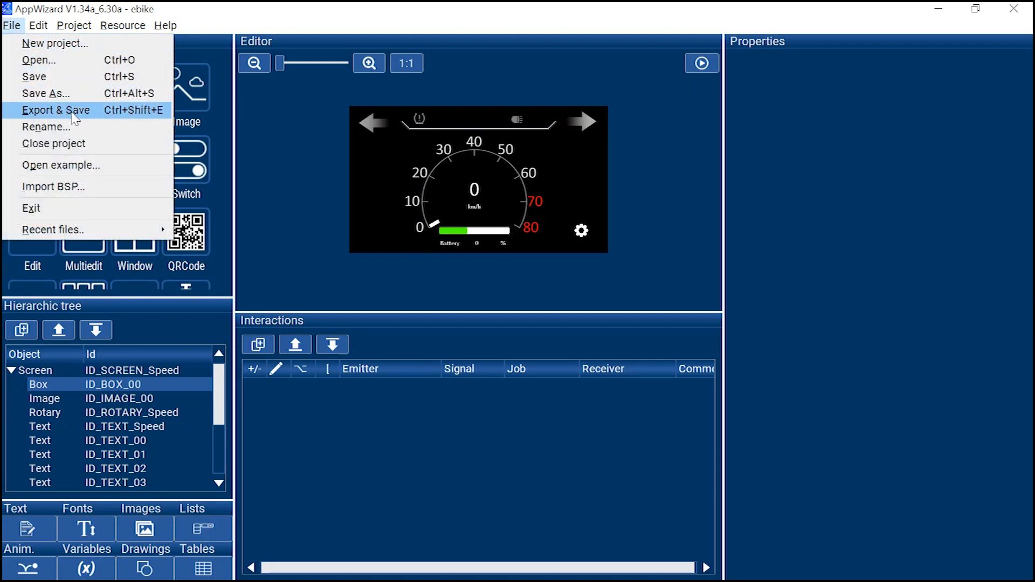
pyautogui.click(74, 115)
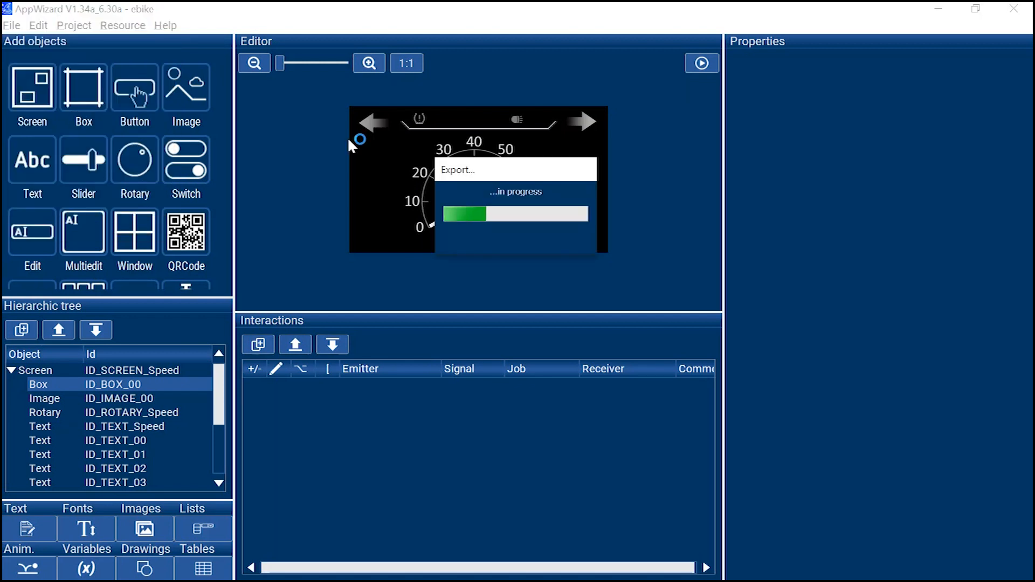
pyautogui.click(84, 29)
pyautogui.click(139, 111)
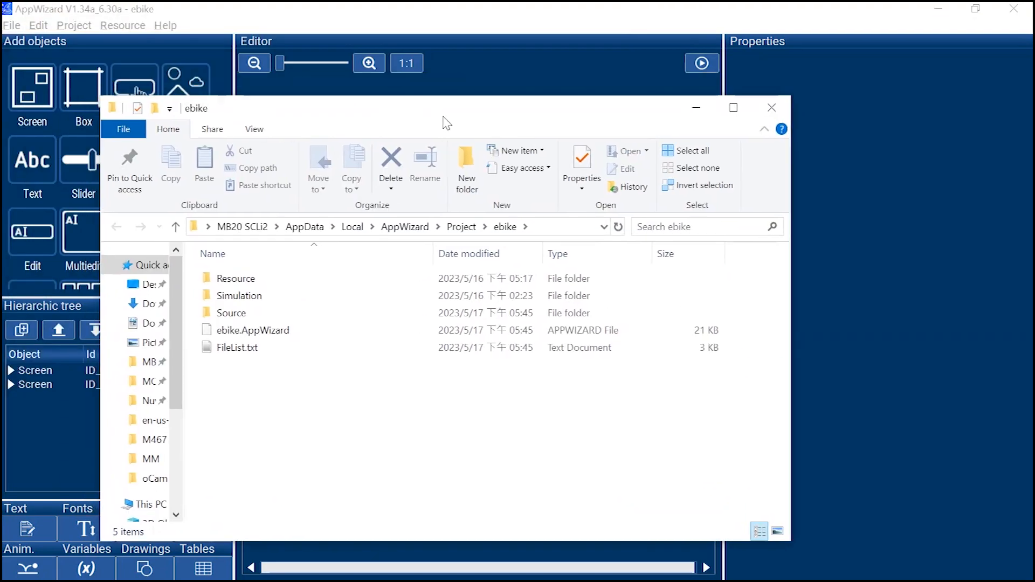
# Step: Place the ebike and m460bsp-master folder windows side by side and open SampleCode\NuMaker_M467HJ\emWin_SimpleDemoAppWizard\Application in the BSP
pyautogui.moveTo(446, 123); pyautogui.dragTo(492, 112)
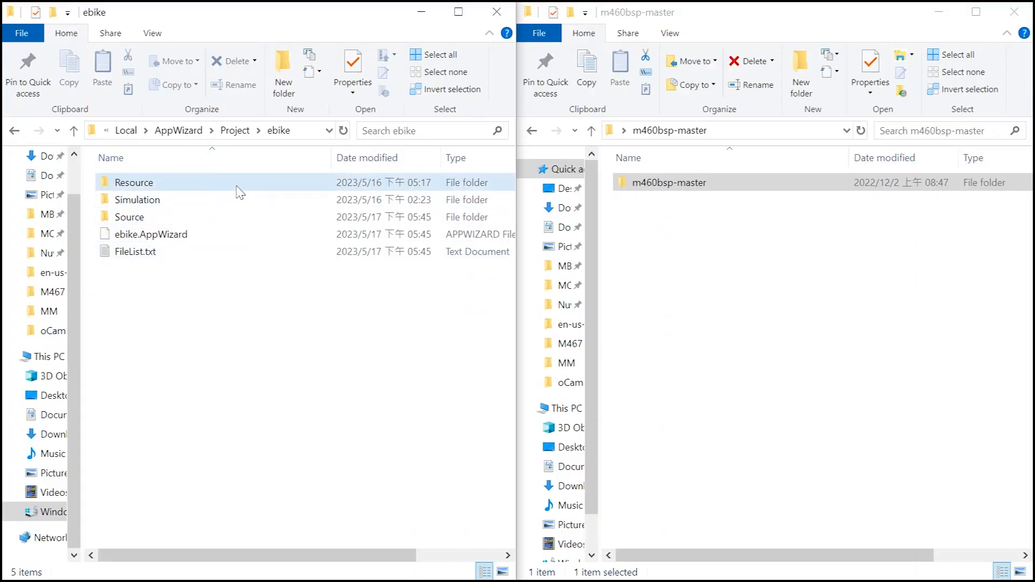
pyautogui.click(673, 186)
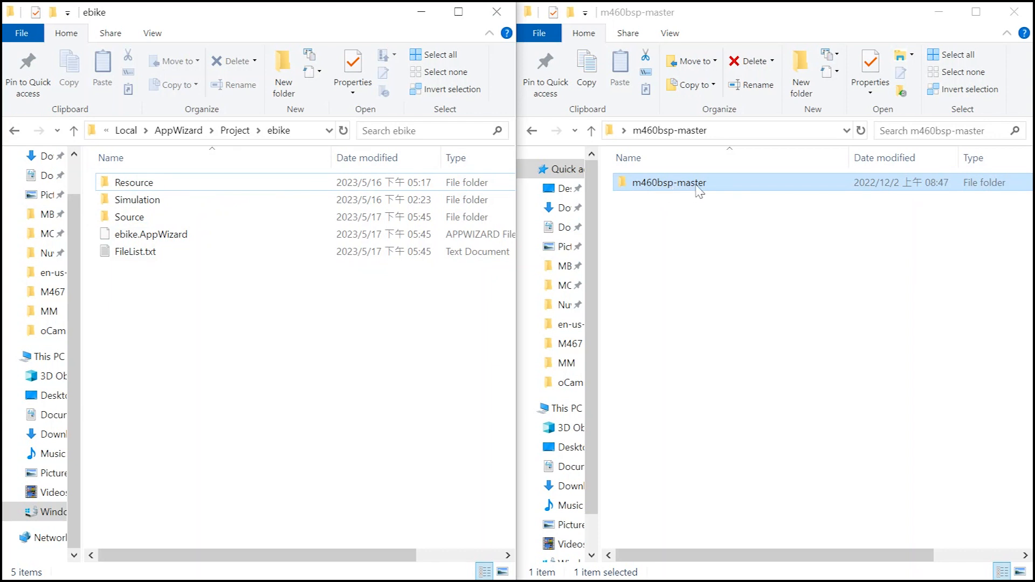
pyautogui.doubleClick(698, 191)
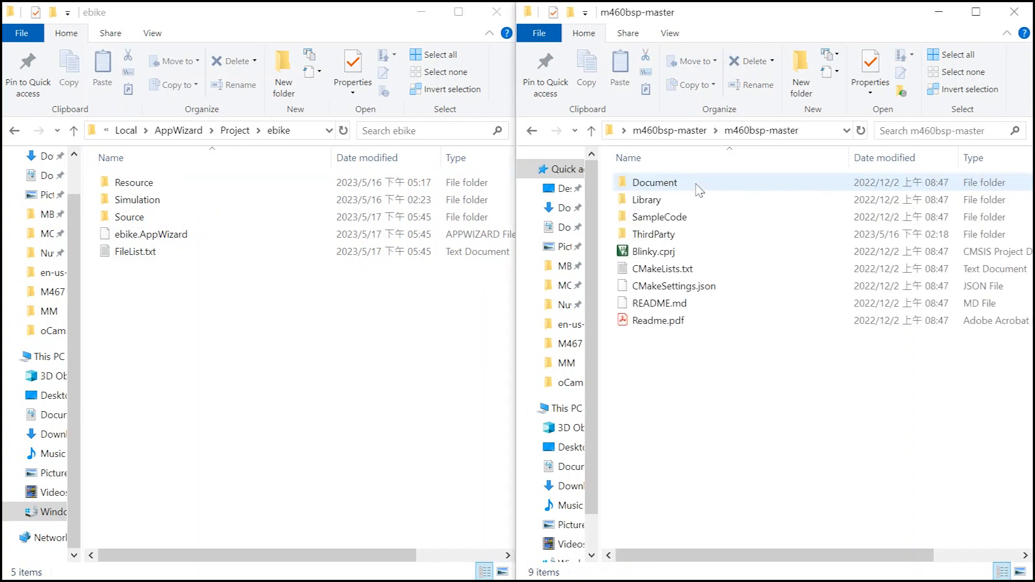
pyautogui.doubleClick(696, 218)
pyautogui.doubleClick(693, 269)
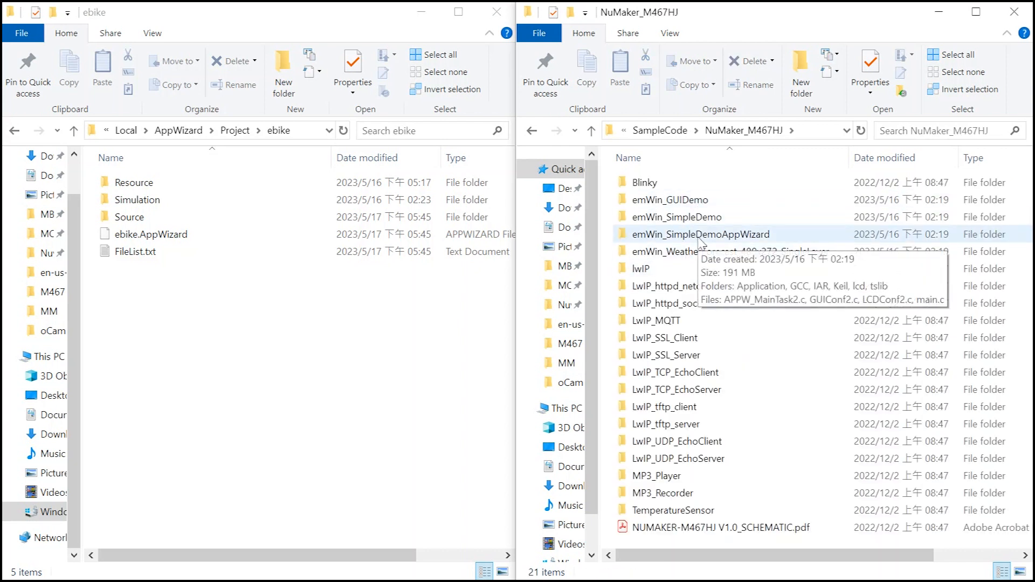
pyautogui.doubleClick(700, 241)
pyautogui.doubleClick(706, 186)
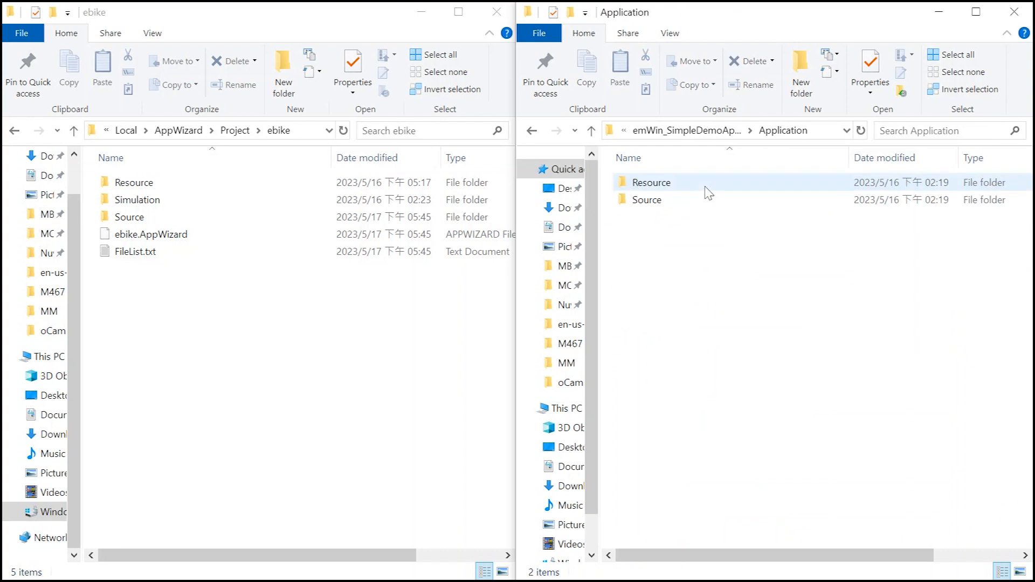
# Step: Replace the Resource and Source folders in the BSP's Application folder with copies of those from the ebike project
pyautogui.click(655, 201)
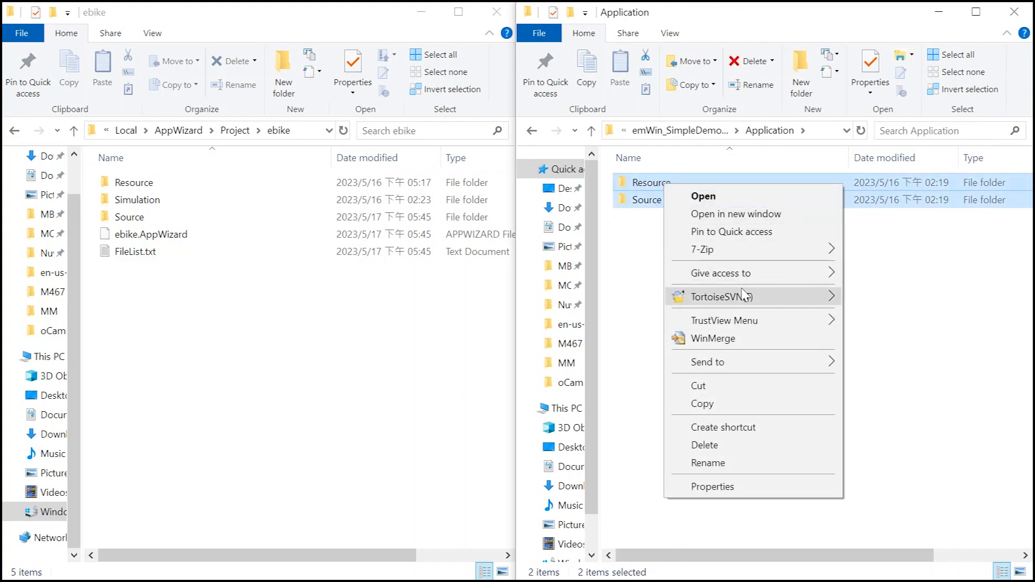
pyautogui.click(743, 446)
pyautogui.click(172, 183)
pyautogui.keyDown('ctrl'); pyautogui.click(172, 219); pyautogui.keyUp('ctrl')
pyautogui.rightClick(308, 225)
pyautogui.click(303, 218)
pyautogui.keyDown('ctrl'); pyautogui.click(294, 185); pyautogui.keyUp('ctrl')
pyautogui.rightClick(292, 182)
pyautogui.click(384, 402)
pyautogui.rightClick(743, 350)
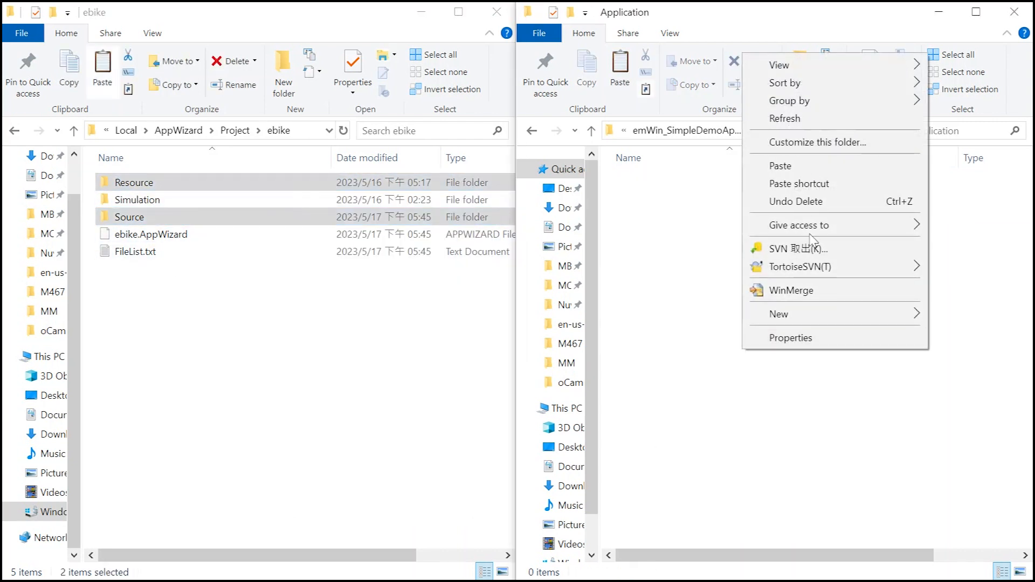
pyautogui.click(781, 165)
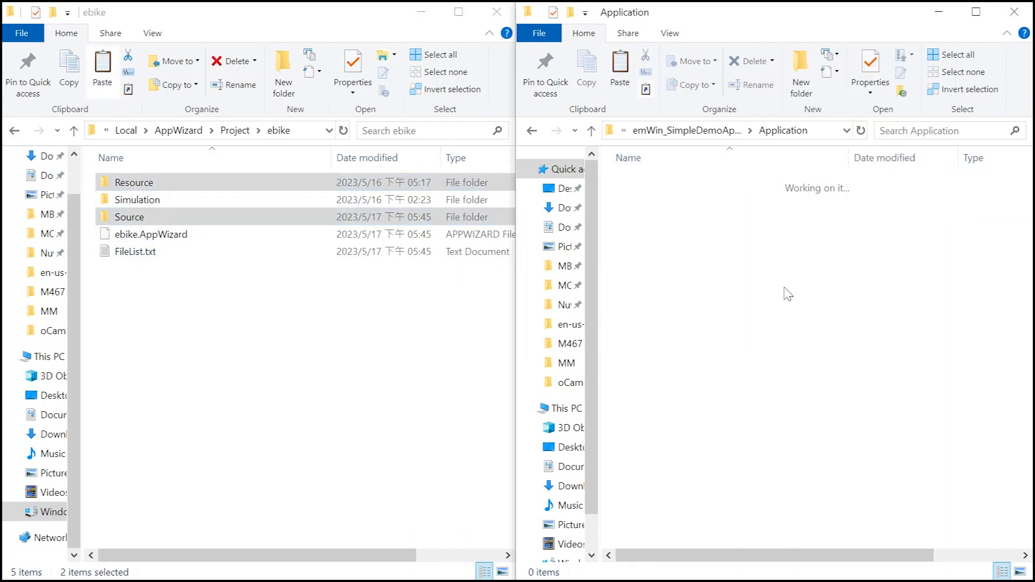
# Step: Open the emWin_SimpleDemo project from emWin_SimpleDemoAppWizard's Keil folder in µVision
pyautogui.click(686, 130)
pyautogui.doubleClick(662, 238)
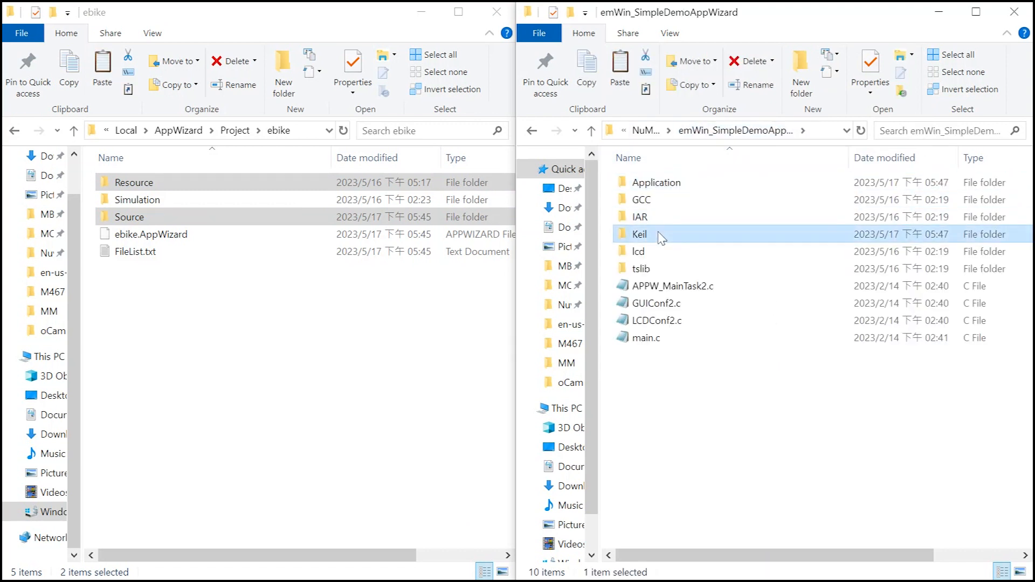
pyautogui.click(670, 253)
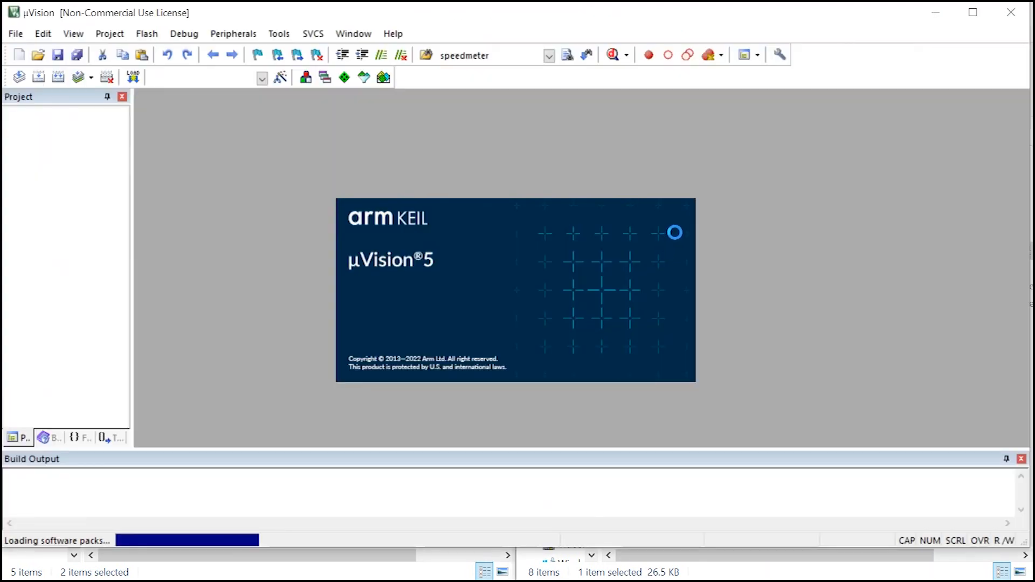
# Step: Open the project items manager and remove all existing files from the Application group
pyautogui.click(306, 78)
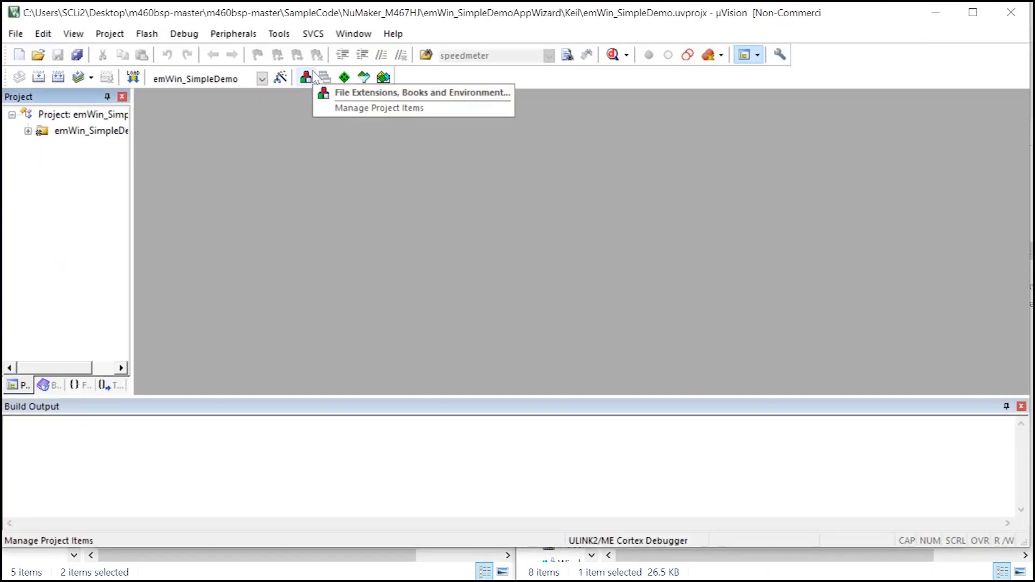
pyautogui.click(307, 78)
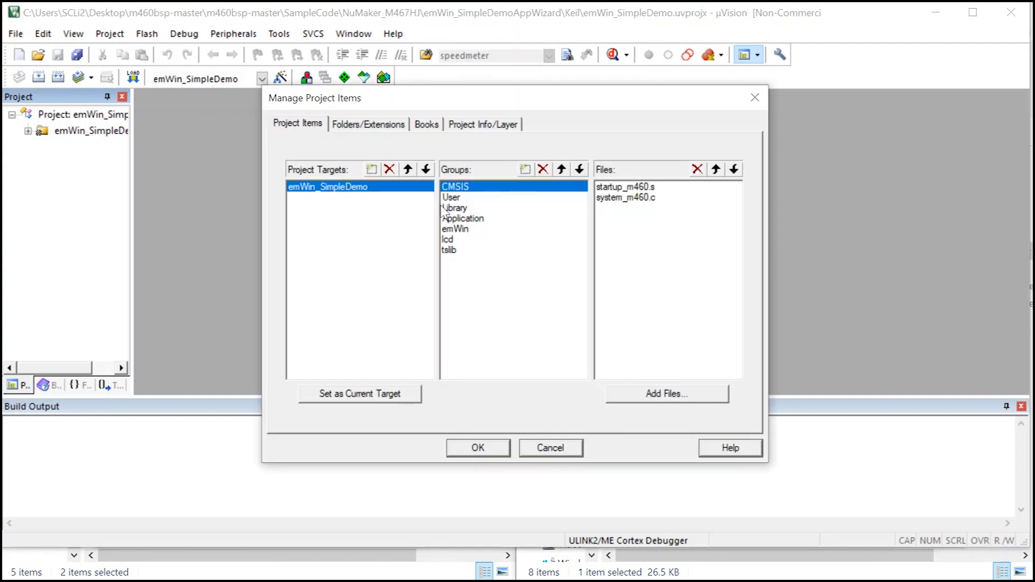
pyautogui.click(464, 218)
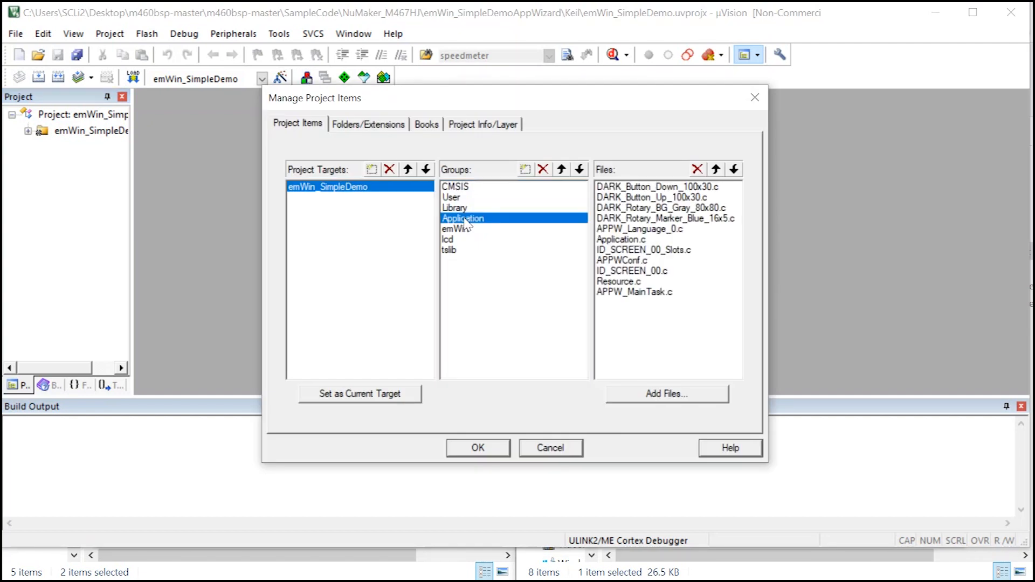
pyautogui.click(631, 186)
pyautogui.click(698, 170)
pyautogui.click(698, 169)
pyautogui.click(698, 170)
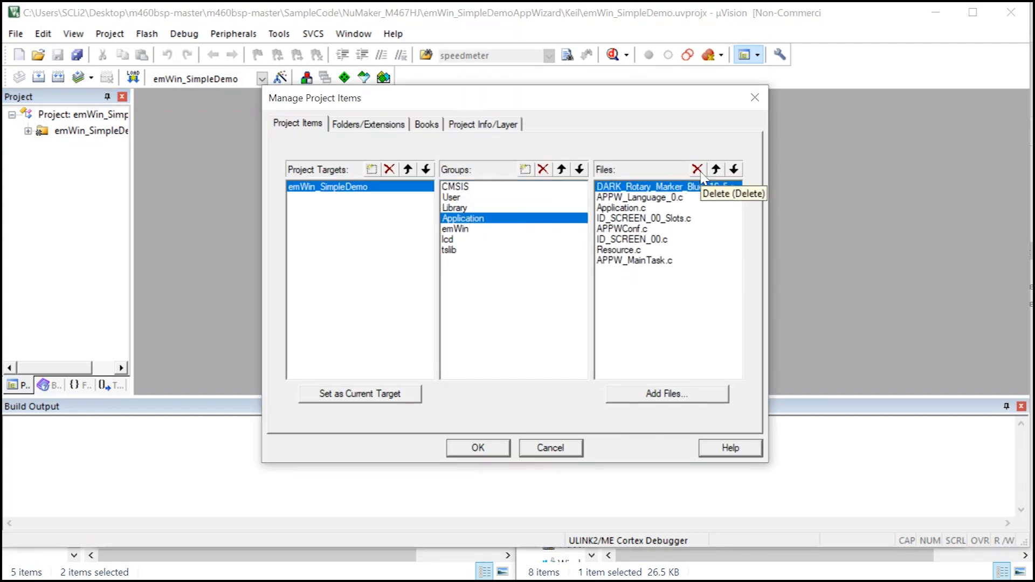
pyautogui.click(698, 170)
pyautogui.click(697, 170)
pyautogui.click(698, 170)
pyautogui.click(698, 170)
pyautogui.click(697, 170)
pyautogui.click(698, 170)
pyautogui.click(698, 170)
pyautogui.click(698, 170)
# Step: Add both MicrosoftYaHeiUI font C files from Application\Resource\Font to the Application group
pyautogui.click(684, 394)
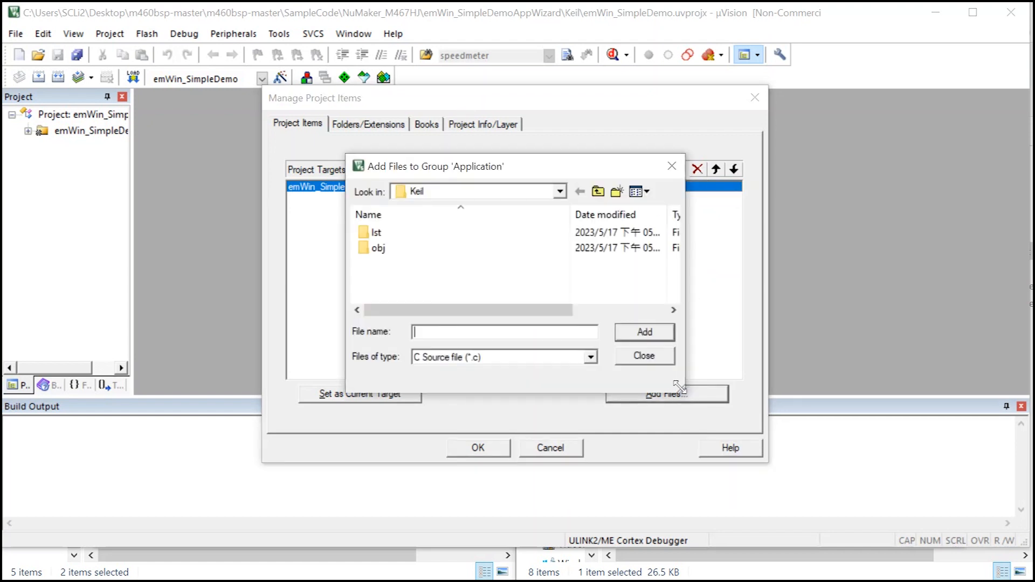
pyautogui.click(598, 191)
pyautogui.doubleClick(543, 232)
pyautogui.doubleClick(391, 232)
pyautogui.doubleClick(490, 232)
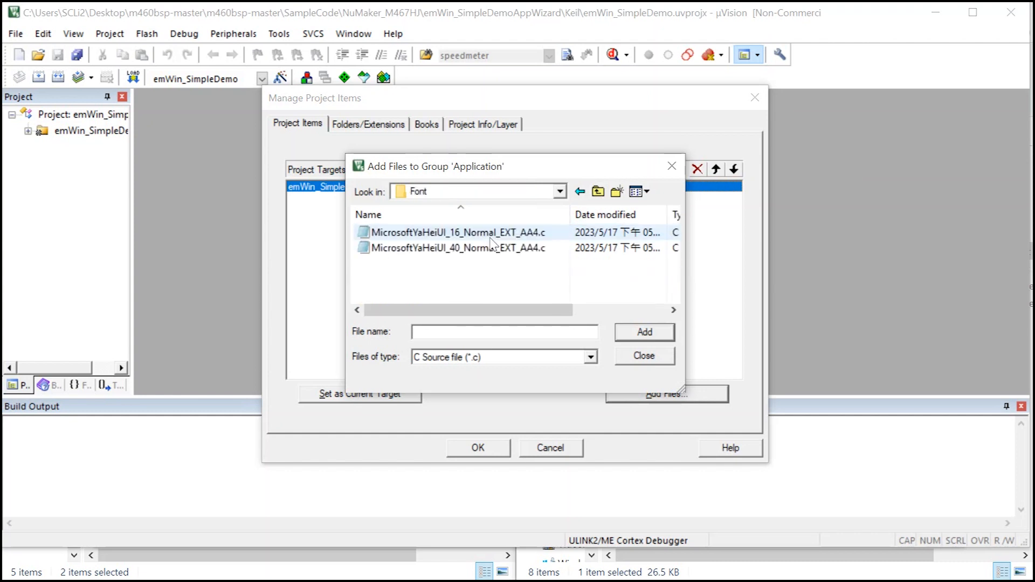
pyautogui.click(458, 232)
pyautogui.keyDown('shift'); pyautogui.click(458, 248); pyautogui.keyUp('shift')
pyautogui.click(669, 336)
# Step: Add all the image C files from the Resource\Image folder to the Application group
pyautogui.click(599, 191)
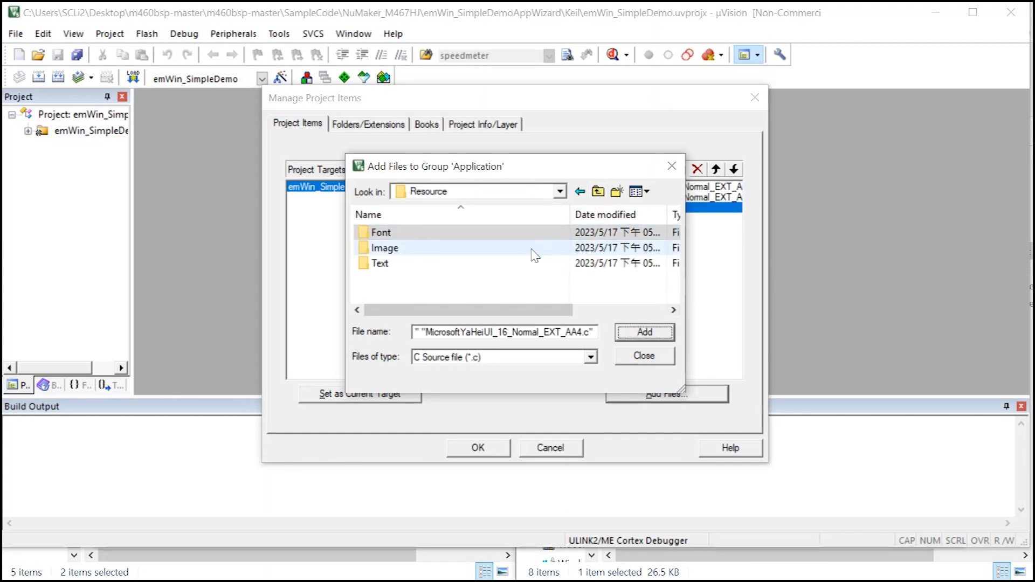
pyautogui.doubleClick(541, 248)
pyautogui.scroll(-5, 532, 272)
pyautogui.scroll(-1, 533, 277)
pyautogui.keyDown('shift'); pyautogui.click(532, 295); pyautogui.keyUp('shift')
pyautogui.click(645, 332)
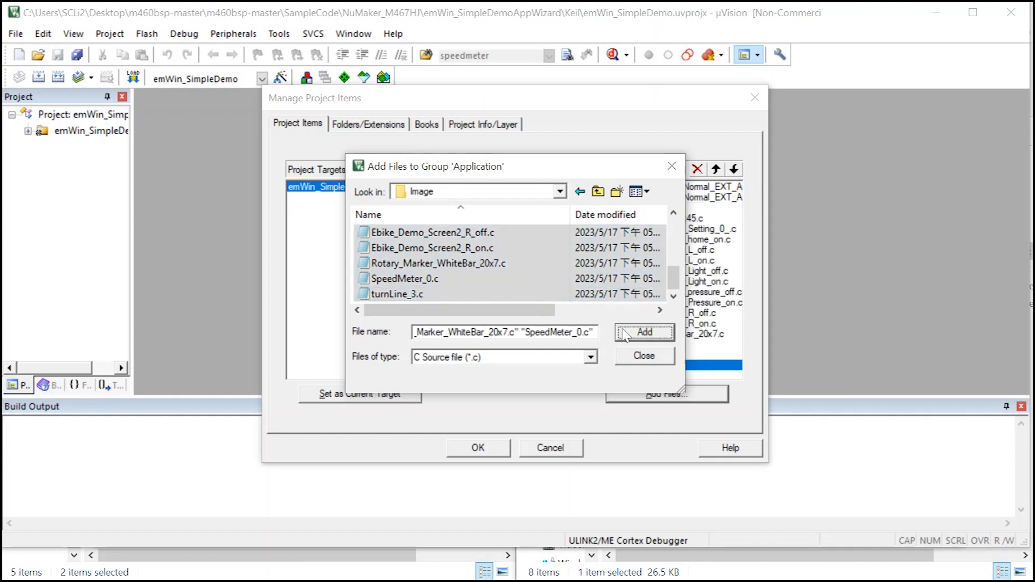
# Step: Add the language C files from the Resource\Text folder to the Application group
pyautogui.click(598, 192)
pyautogui.doubleClick(492, 262)
pyautogui.keyDown('shift'); pyautogui.click(494, 252); pyautogui.keyUp('shift')
pyautogui.click(645, 332)
# Step: Add the C files from both subfolders of Application\Source to the Application group
pyautogui.click(599, 191)
pyautogui.click(598, 191)
pyautogui.doubleClick(491, 238)
pyautogui.keyDown('shift'); pyautogui.click(492, 265); pyautogui.keyUp('shift')
pyautogui.click(645, 332)
pyautogui.click(598, 191)
pyautogui.doubleClick(528, 250)
pyautogui.click(532, 234)
pyautogui.keyDown('shift'); pyautogui.click(547, 281); pyautogui.keyUp('shift')
pyautogui.click(645, 331)
# Step: Add the remaining C file located directly in the Source folder and apply the project item changes
pyautogui.click(598, 192)
pyautogui.click(410, 263)
pyautogui.click(645, 332)
pyautogui.click(644, 356)
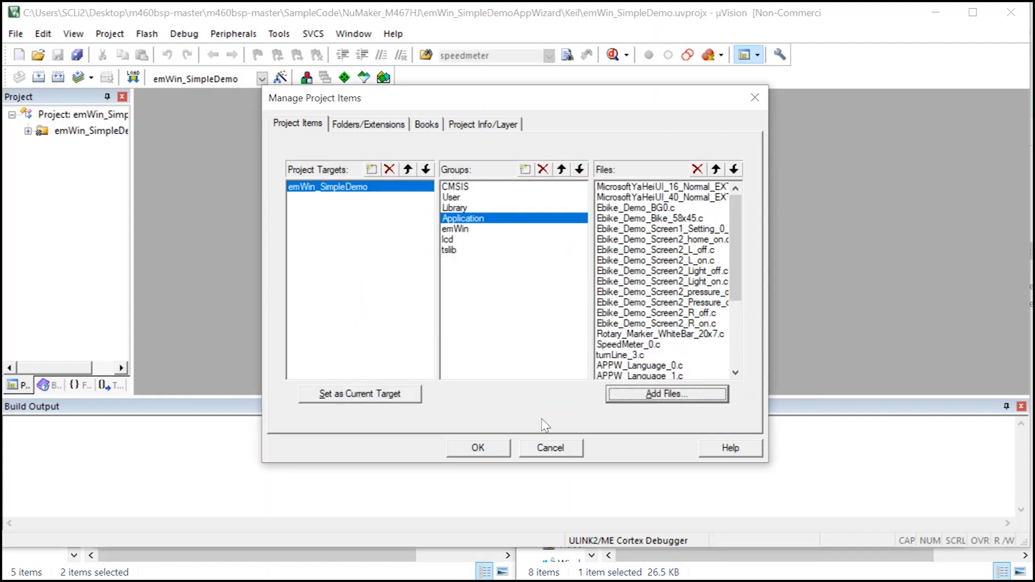
pyautogui.click(507, 451)
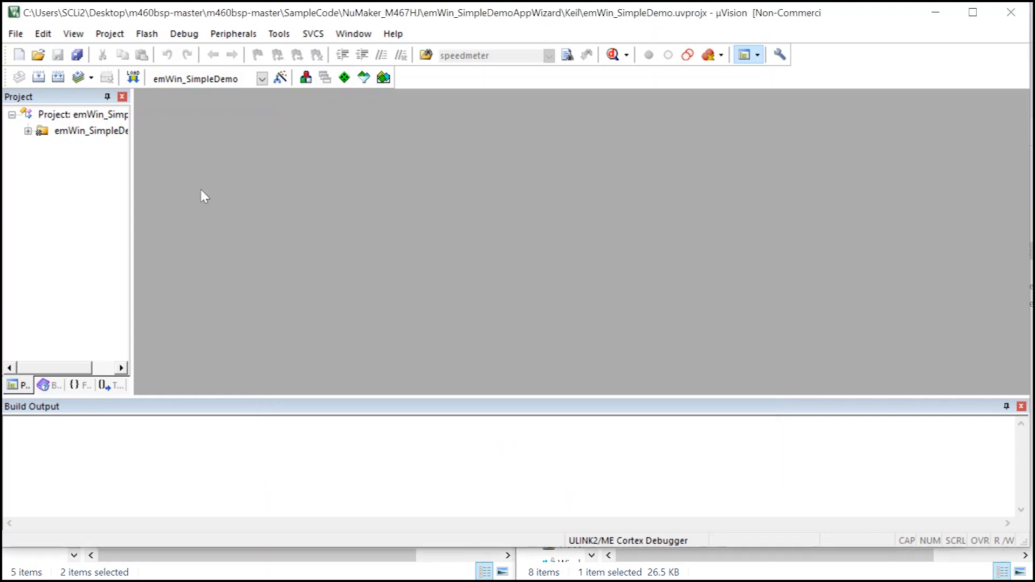
# Step: Expand the emWin_SimpleDemo target, widen the project tree and review the files in the Application group
pyautogui.click(27, 131)
pyautogui.moveTo(132, 224); pyautogui.dragTo(247, 227)
pyautogui.scroll(-8, 125, 264)
pyautogui.scroll(7, 127, 276)
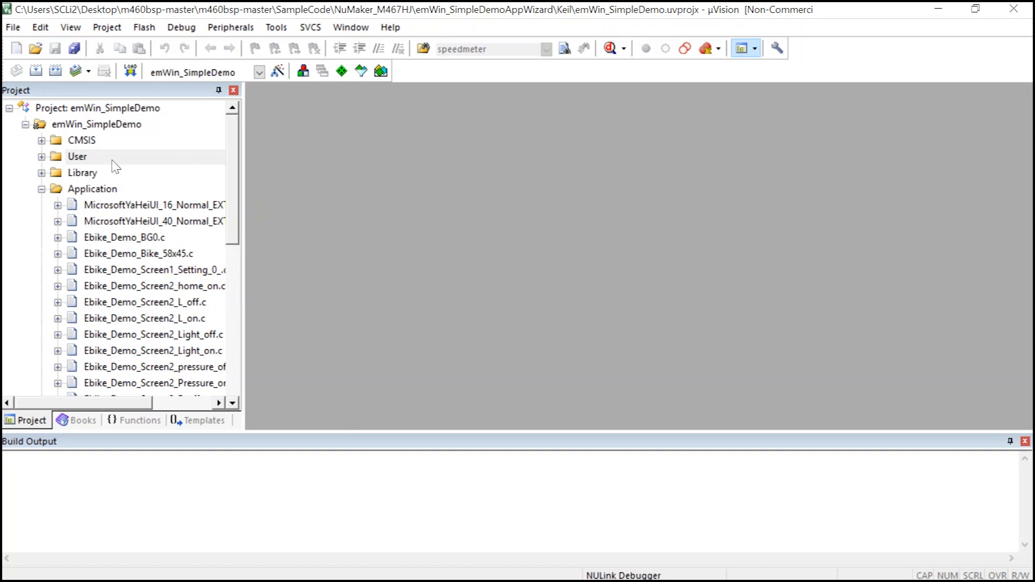
pyautogui.scroll(-1, 111, 258)
pyautogui.scroll(1, 111, 258)
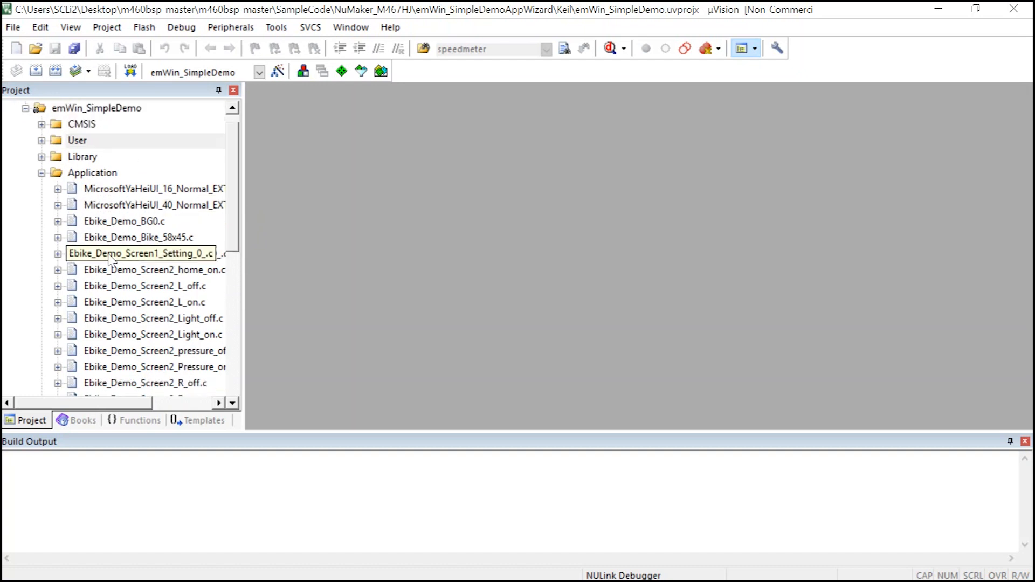
# Step: Open main.c from the User group and look through its initialization functions and main()
pyautogui.doubleClick(97, 141)
pyautogui.click(101, 159)
pyautogui.doubleClick(99, 158)
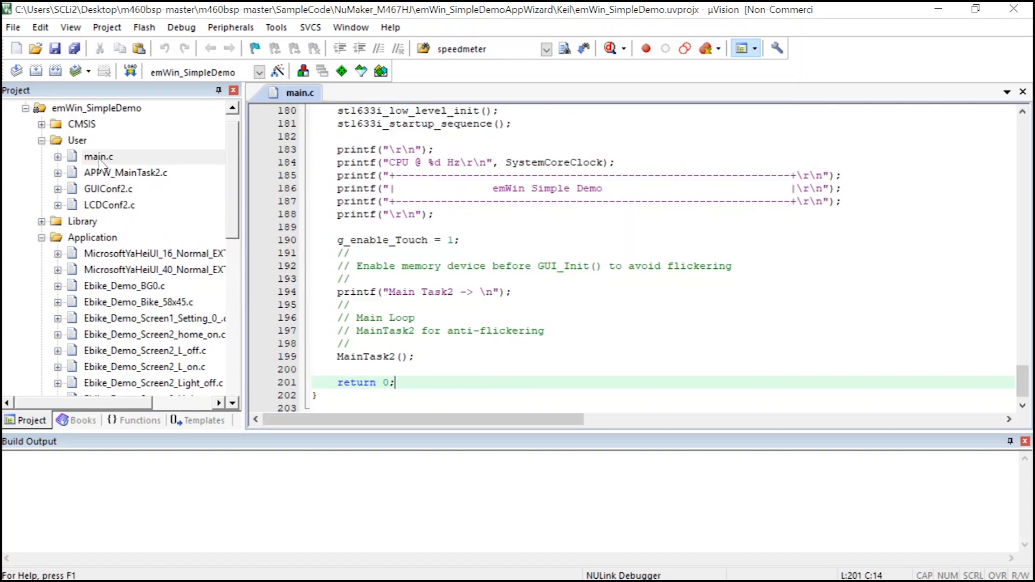
pyautogui.scroll(20, 425, 231)
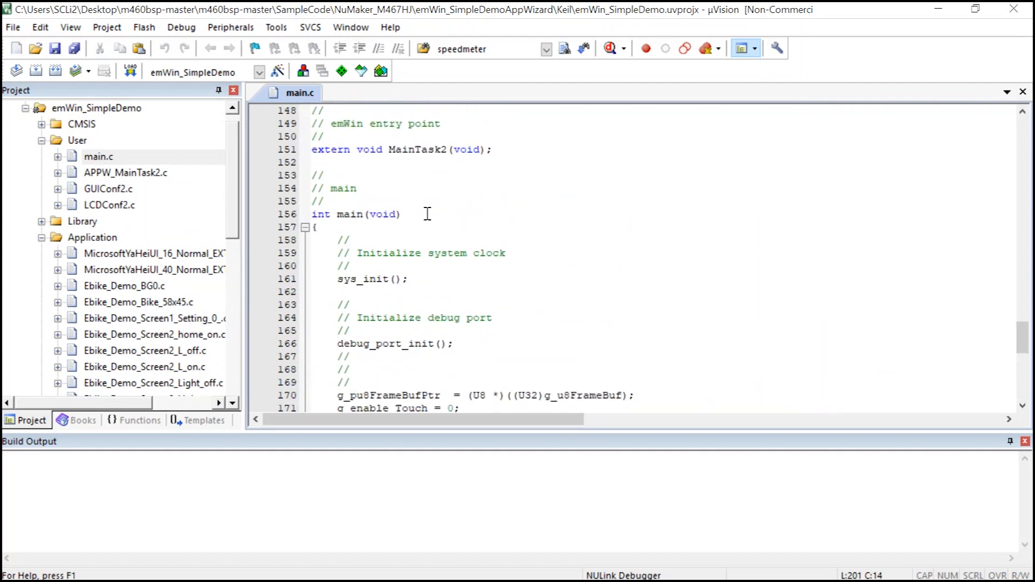
pyautogui.scroll(8, 901, 254)
pyautogui.scroll(-11, 677, 303)
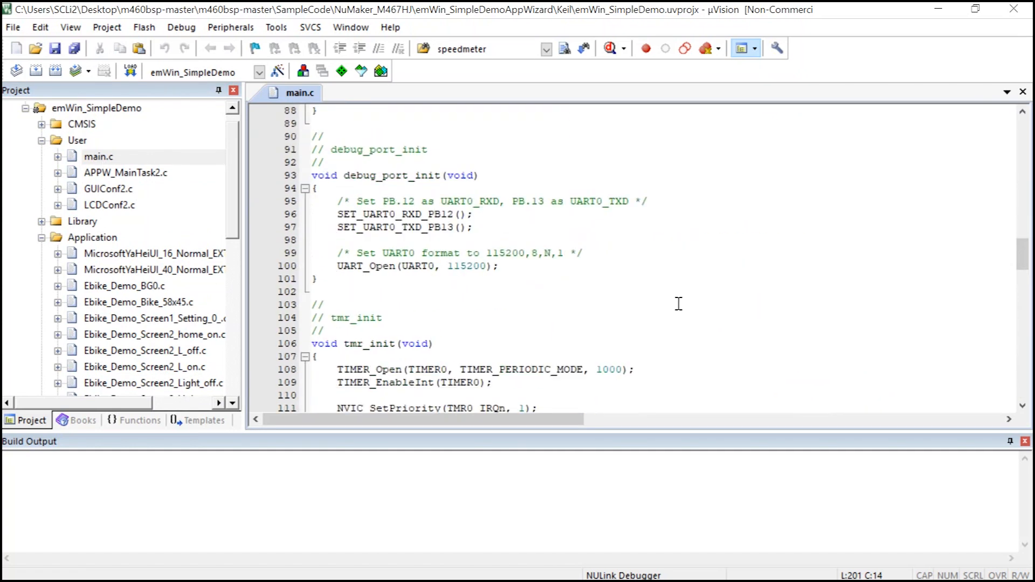
pyautogui.scroll(-16, 487, 259)
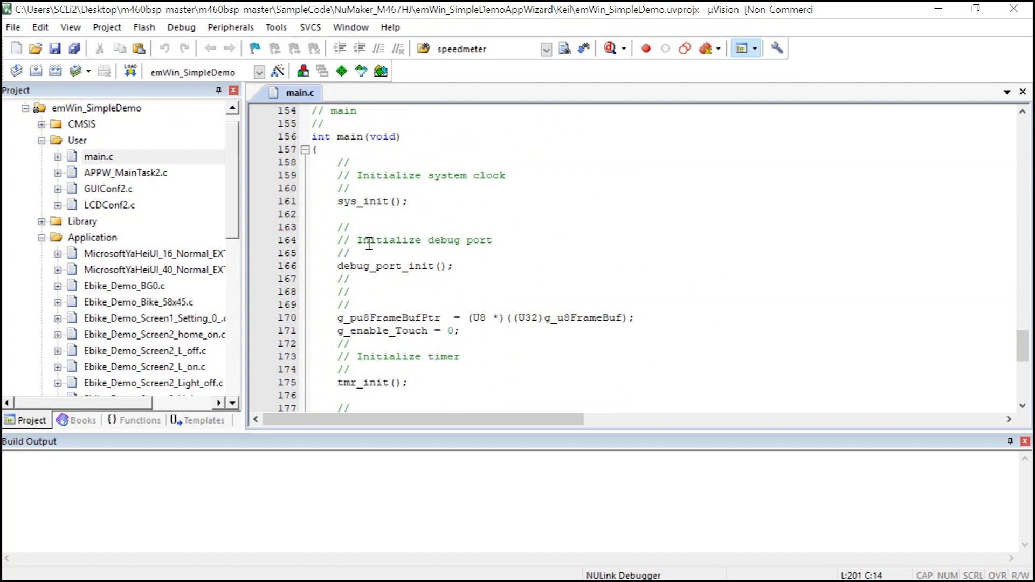
# Step: Examine the system clock, timer and touch panel initialization calls inside main()
pyautogui.moveTo(334, 200); pyautogui.dragTo(407, 202)
pyautogui.click(413, 226)
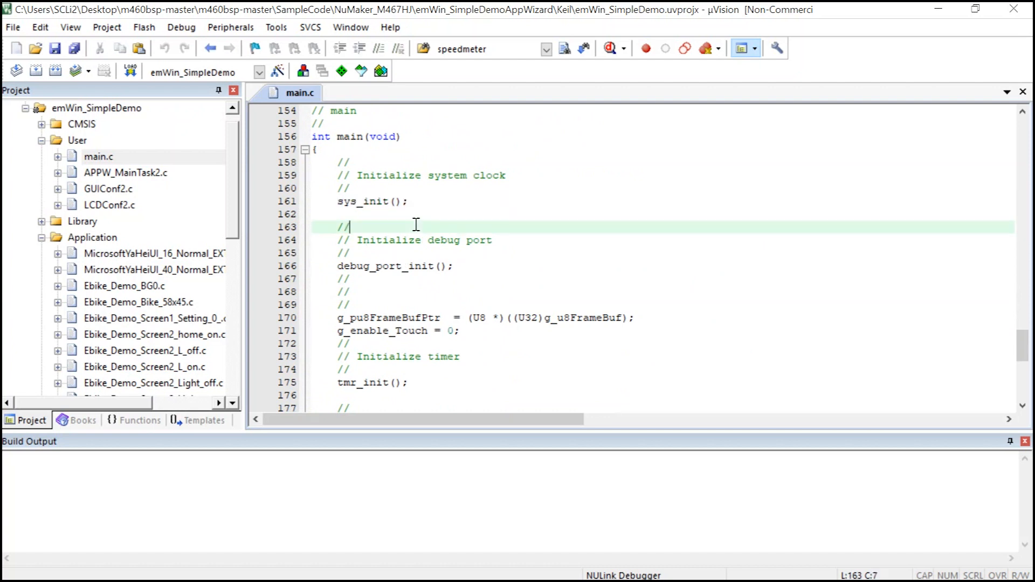
pyautogui.scroll(-4, 419, 239)
pyautogui.click(376, 242)
pyautogui.click(403, 305)
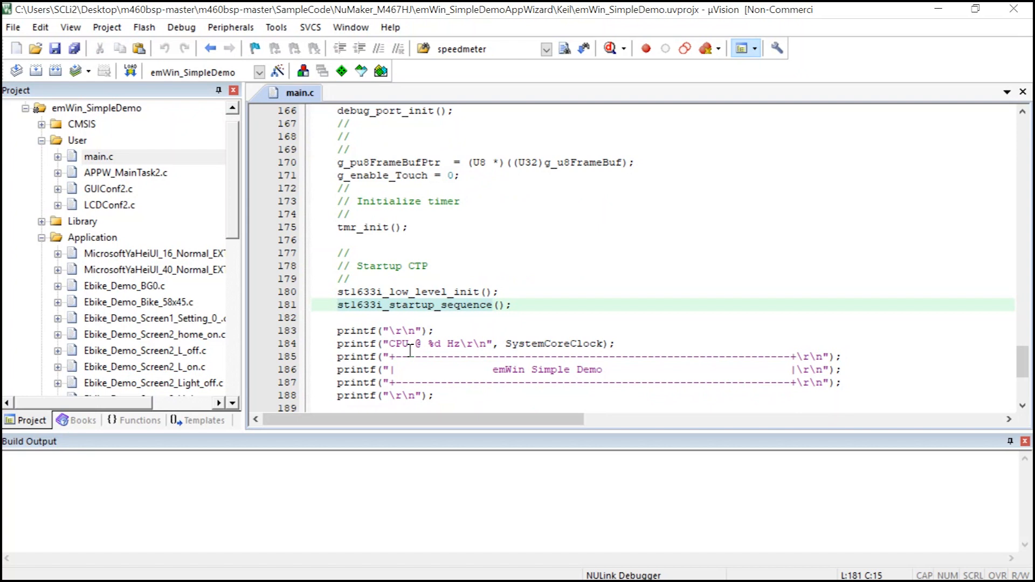
pyautogui.scroll(-5, 410, 350)
# Step: Go to the definition of MainTask2() and locate APPW_MainTask2.c in the User group
pyautogui.doubleClick(384, 345)
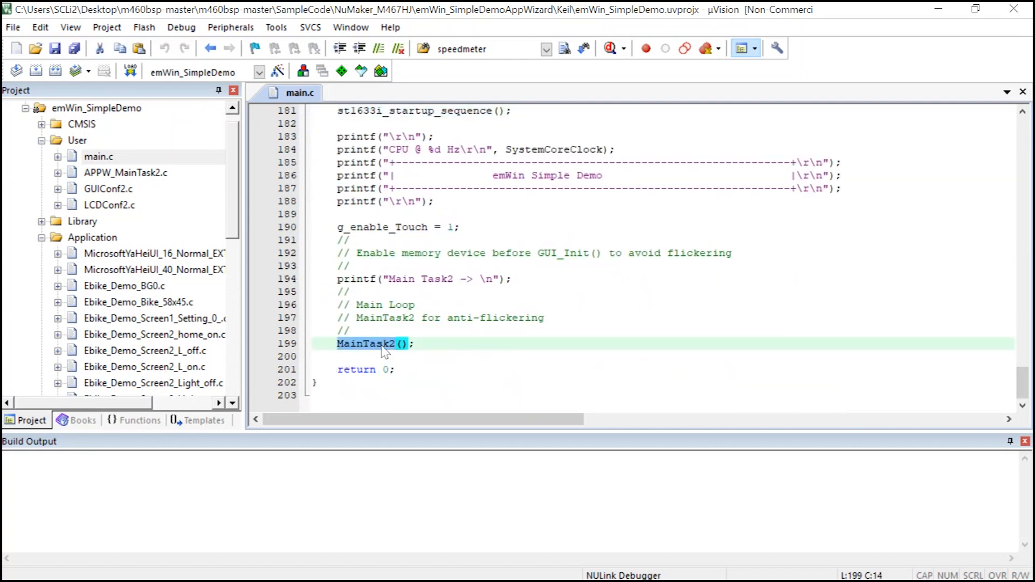
pyautogui.rightClick(384, 351)
pyautogui.click(443, 135)
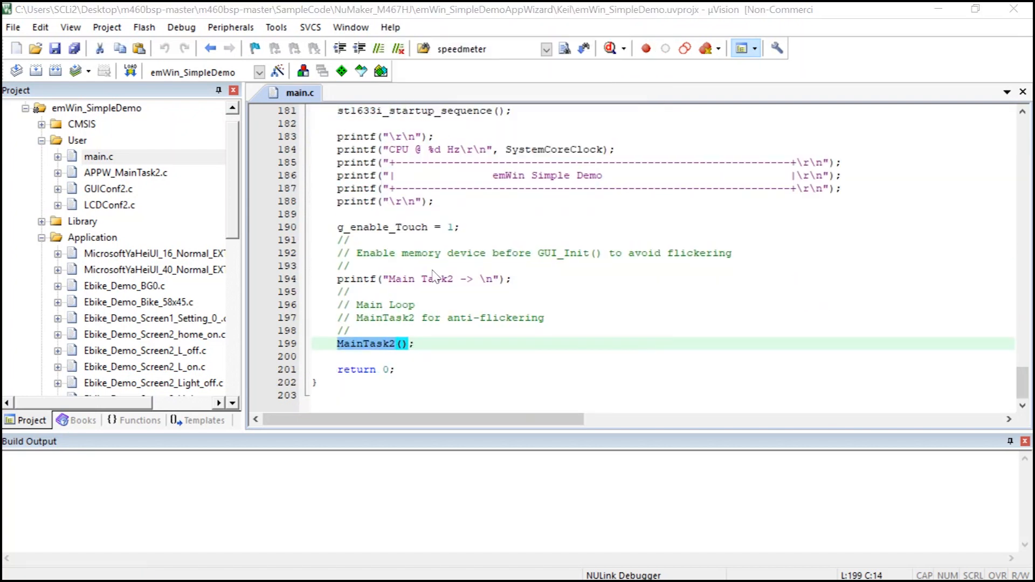
pyautogui.click(391, 202)
pyautogui.click(117, 177)
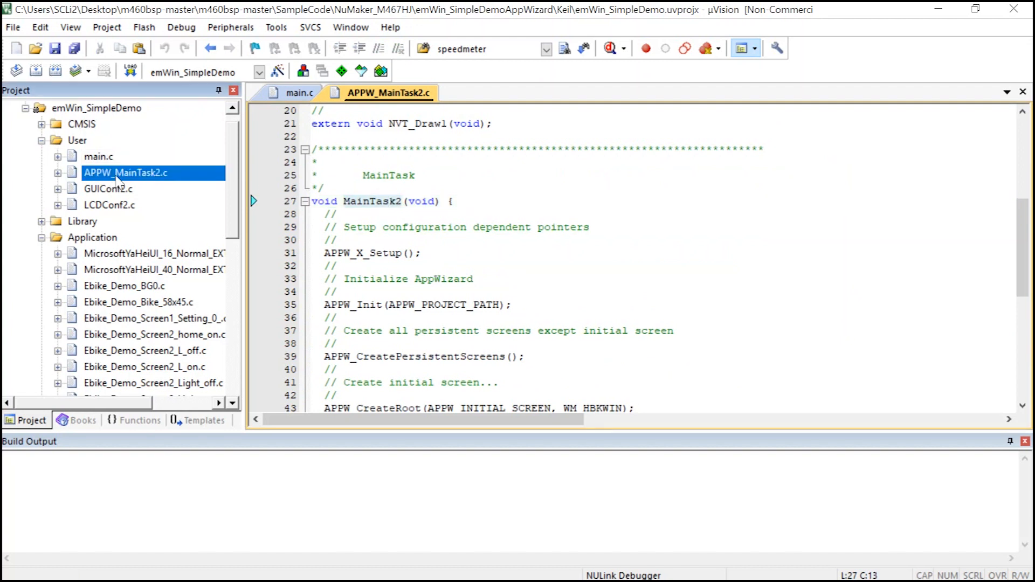
# Step: Examine MainTask2's AppWizard setup, root screen creation and the frame-drawing while loop
pyautogui.click(390, 207)
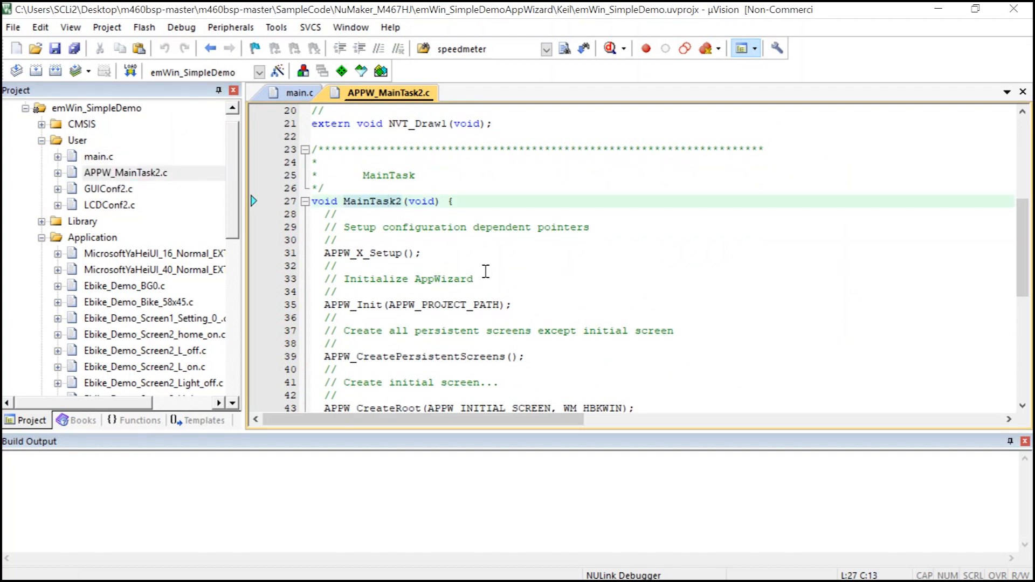
pyautogui.scroll(-2, 521, 264)
pyautogui.click(368, 174)
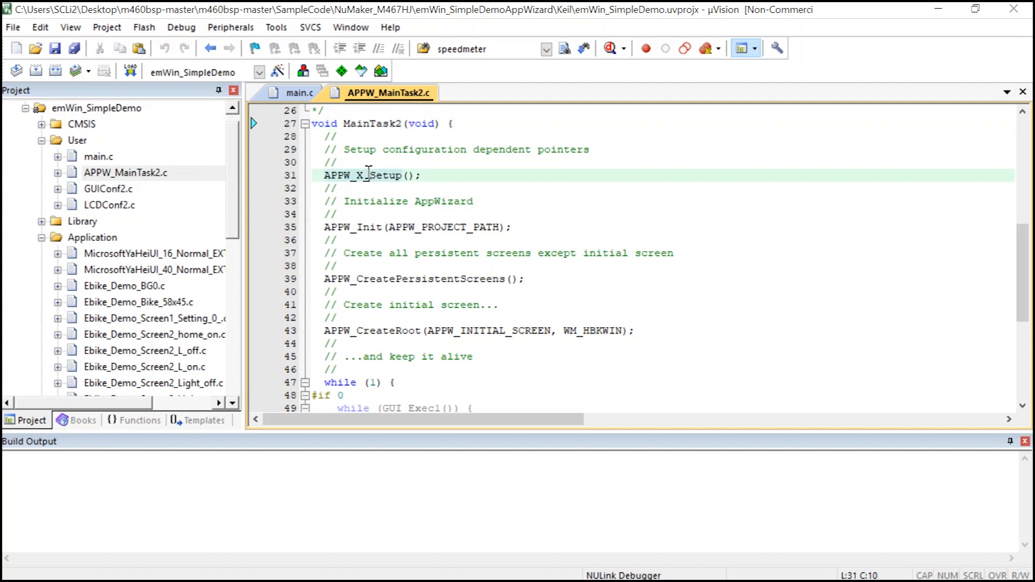
pyautogui.click(401, 329)
pyautogui.scroll(-5, 633, 351)
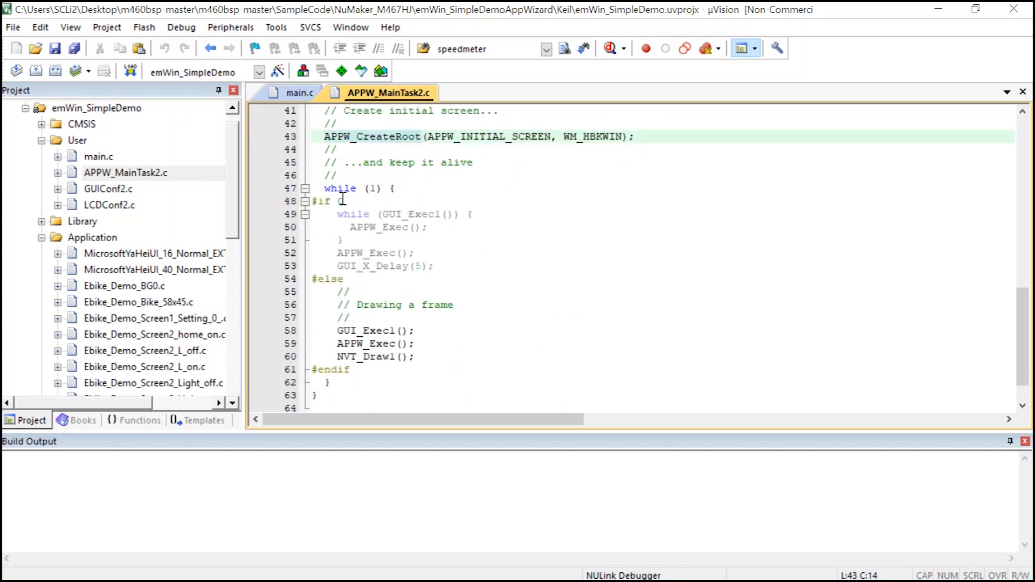
pyautogui.moveTo(316, 186); pyautogui.dragTo(432, 365)
pyautogui.click(431, 357)
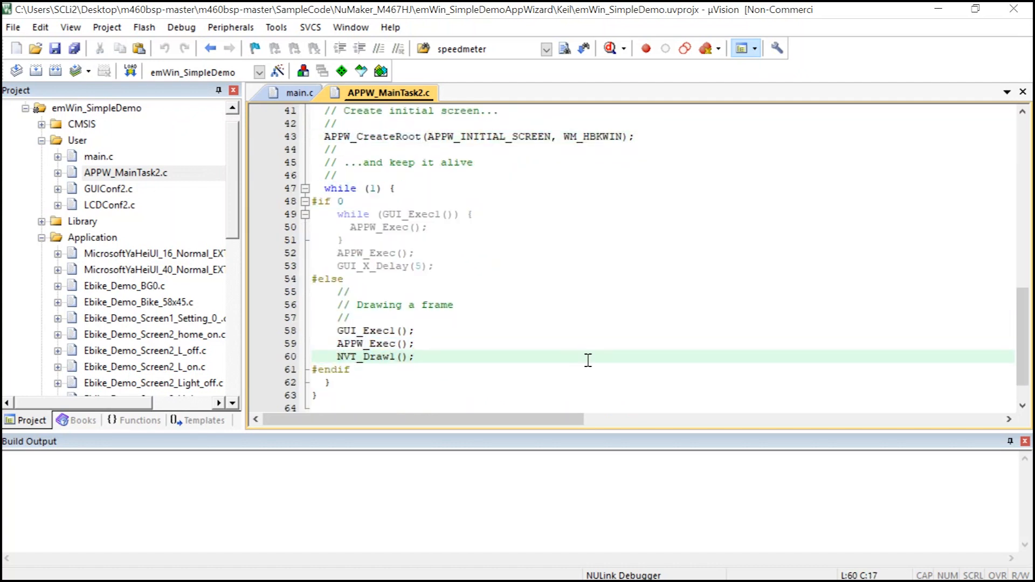
# Step: Widen the project tree and open ID_SCREEN_Speed.c from the Application group to examine its header and _aCreate table
pyautogui.moveTo(244, 264); pyautogui.dragTo(299, 268)
pyautogui.scroll(-5, 217, 280)
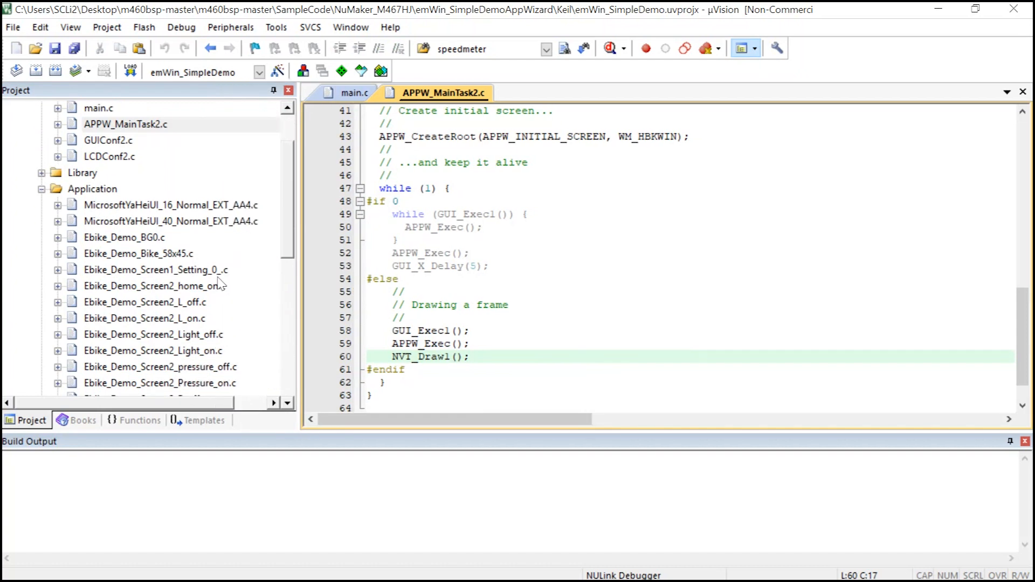
pyautogui.scroll(-2, 217, 280)
pyautogui.click(177, 256)
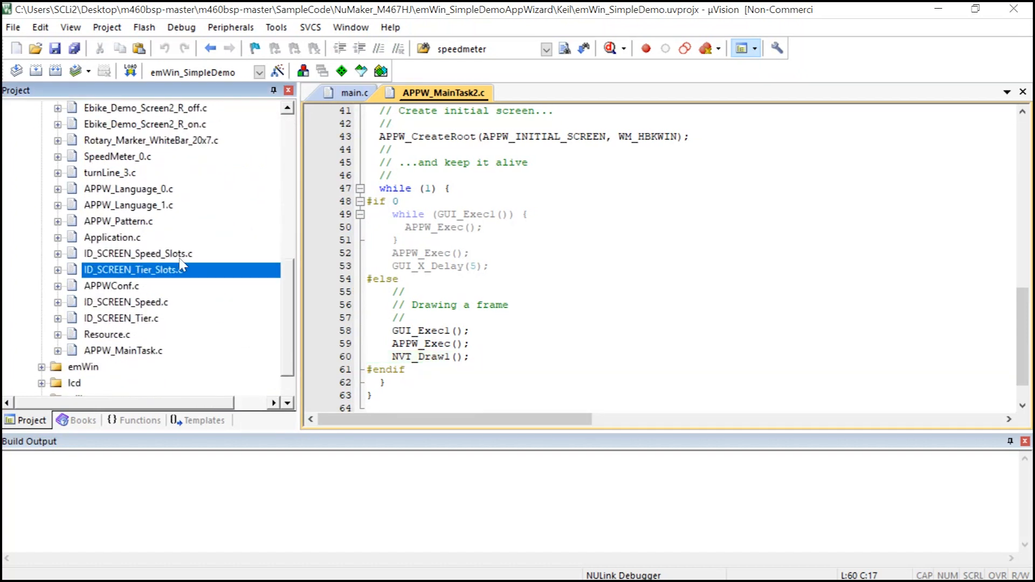
pyautogui.click(160, 321)
pyautogui.doubleClick(159, 304)
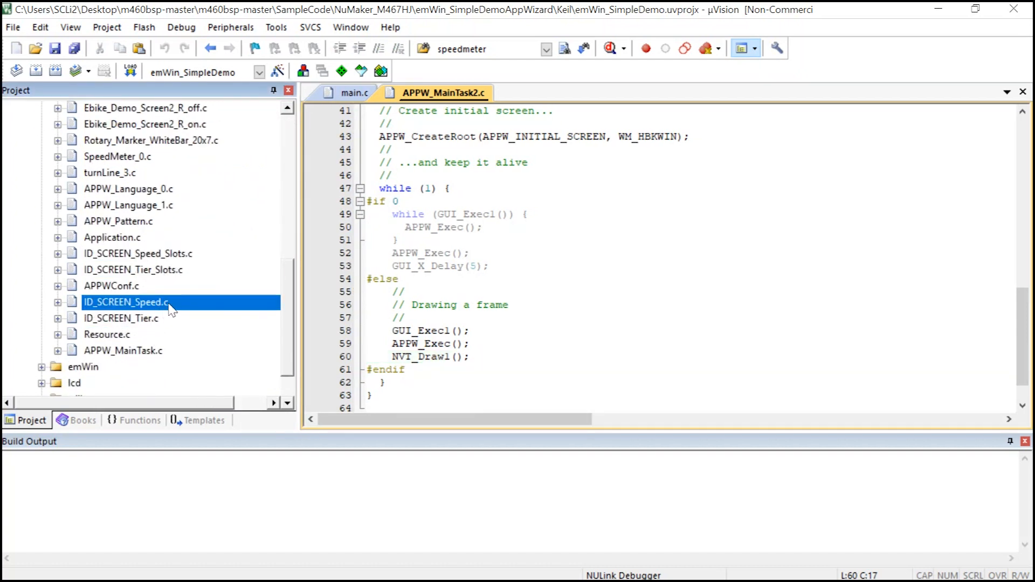
pyautogui.doubleClick(471, 229)
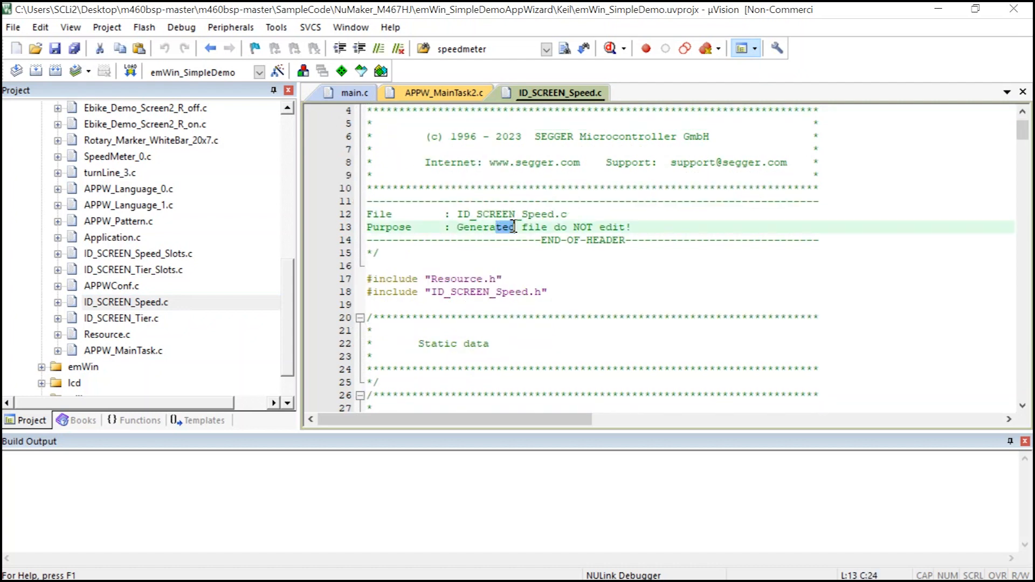
pyautogui.scroll(-7, 539, 270)
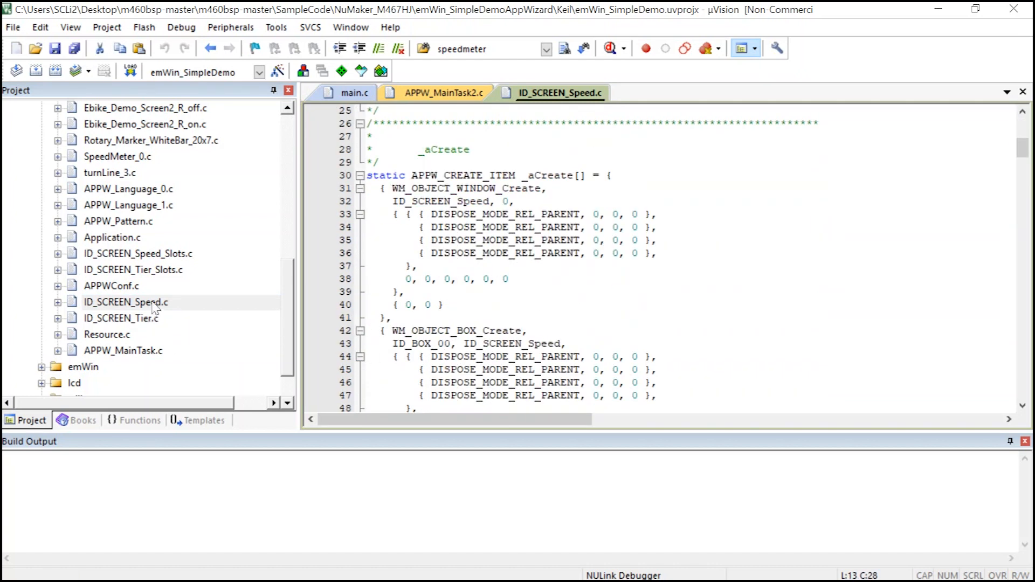
# Step: Open ID_SCREEN_Speed_Slots.c and examine the slot callbacks for the Setting button click and the Speed text value change
pyautogui.click(183, 254)
pyautogui.doubleClick(190, 254)
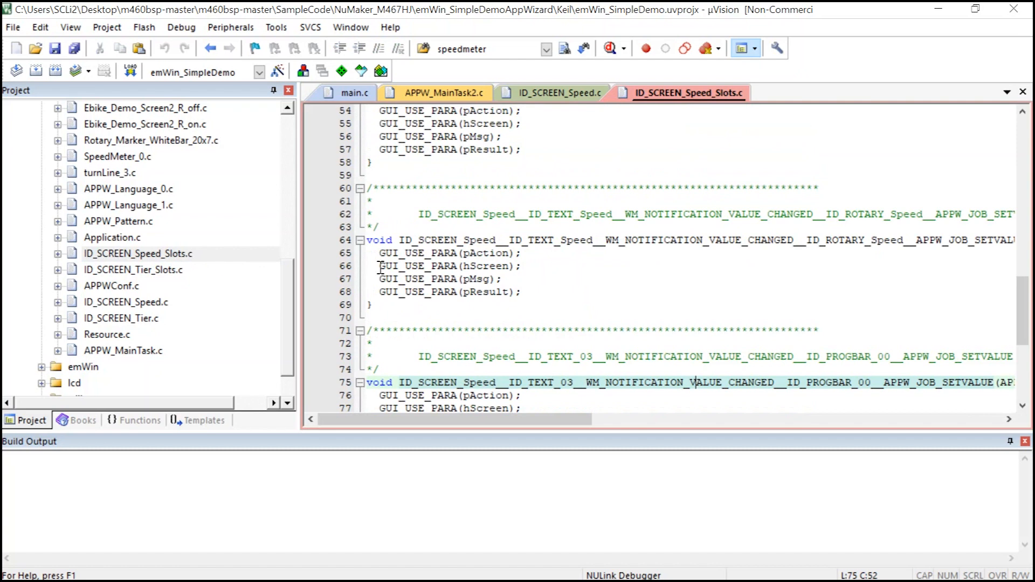
pyautogui.click(555, 241)
pyautogui.scroll(1, 587, 243)
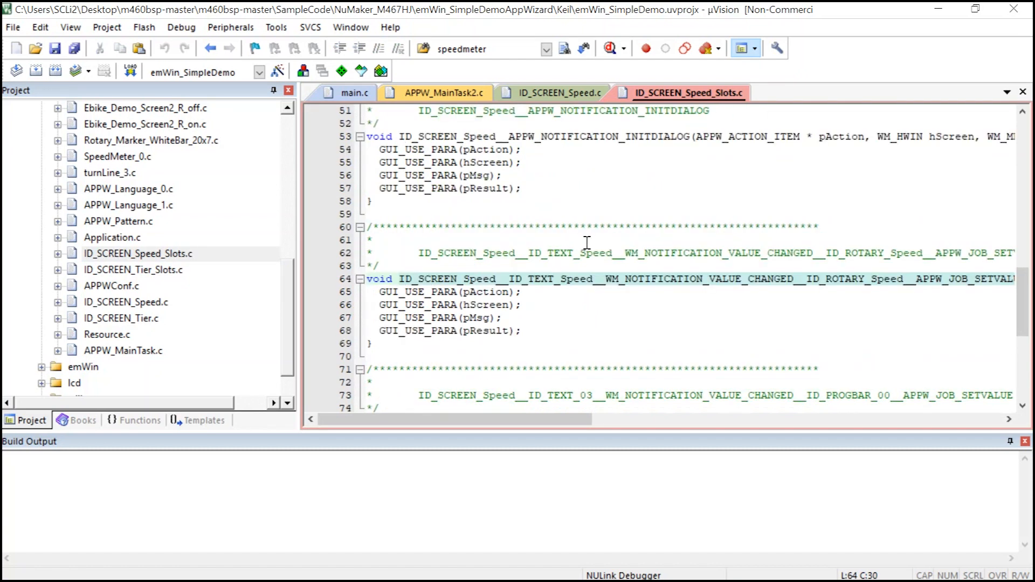
pyautogui.moveTo(570, 253); pyautogui.dragTo(761, 253)
pyautogui.scroll(6, 755, 259)
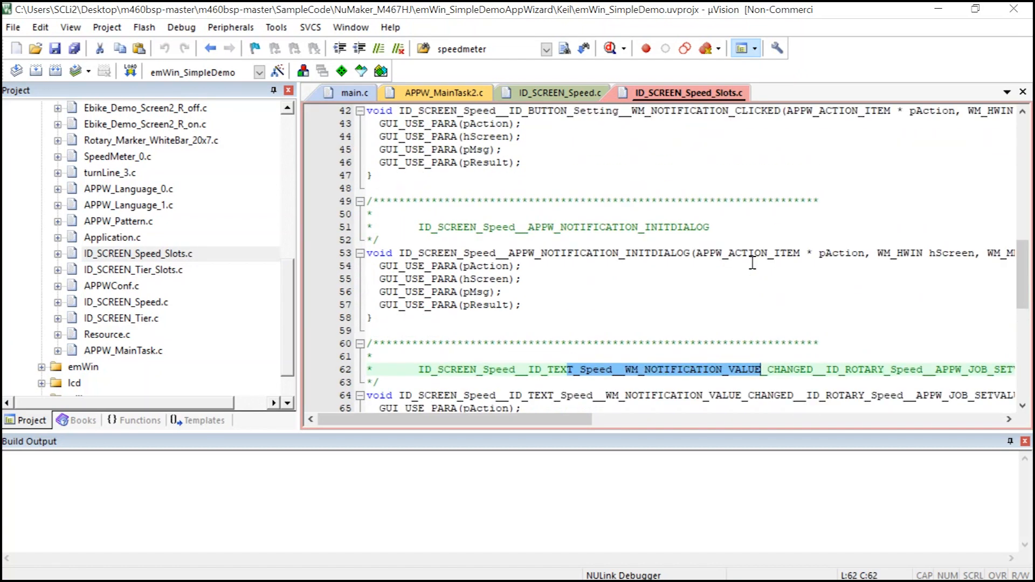
pyautogui.moveTo(542, 207); pyautogui.dragTo(700, 209)
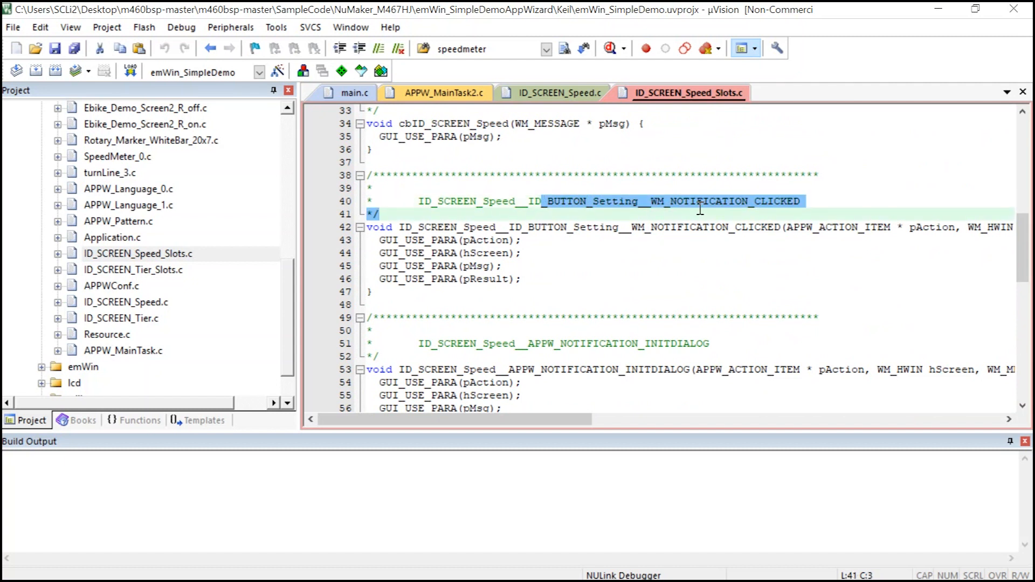
pyautogui.click(702, 227)
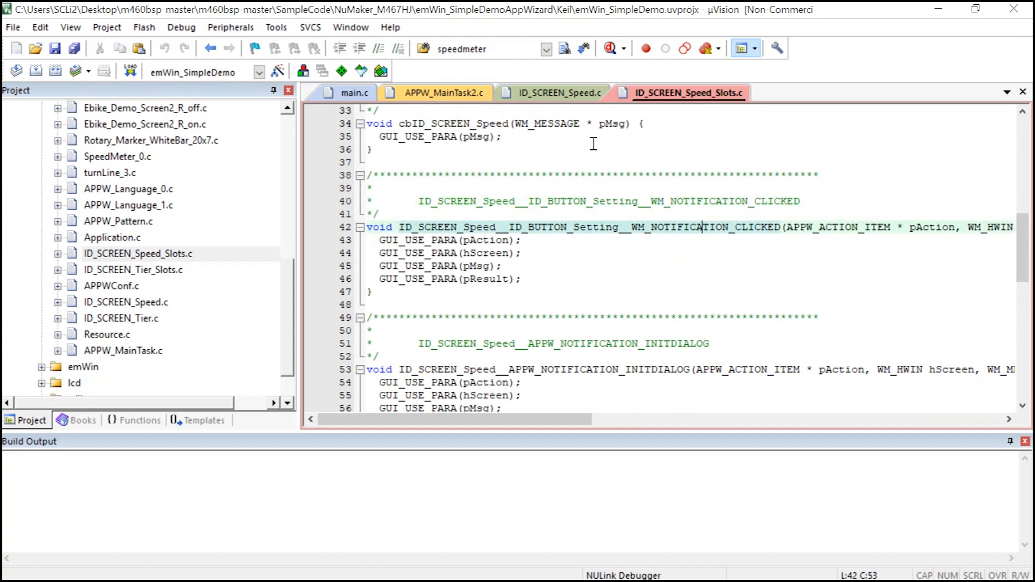
# Step: Add APPW_SetVarData(ID_VAR_Battery, 90); after #endif inside the while loop of APPW_MainTask2.c
pyautogui.click(443, 93)
pyautogui.moveTo(379, 188); pyautogui.dragTo(479, 357)
pyautogui.click(480, 382)
pyautogui.click(431, 371)
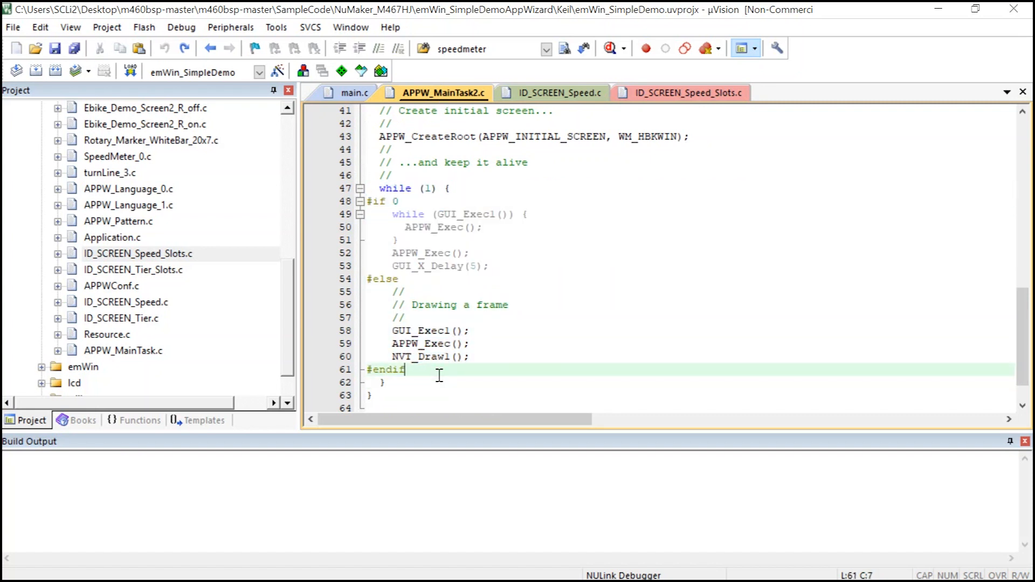
pyautogui.press('Return')
pyautogui.write('APPW_SetVarData(ID_VAR_Battery, 90);')
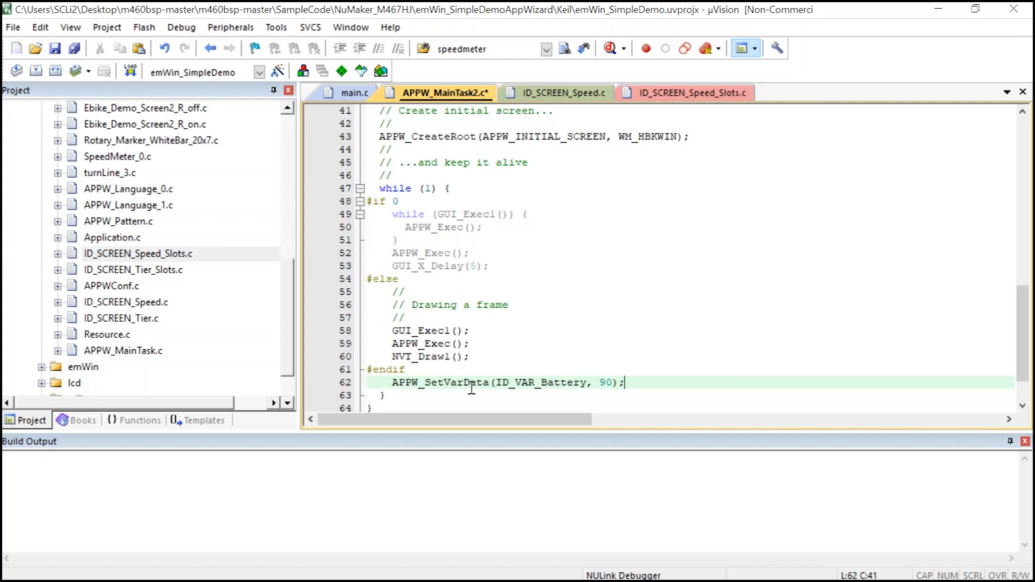
pyautogui.doubleClick(567, 383)
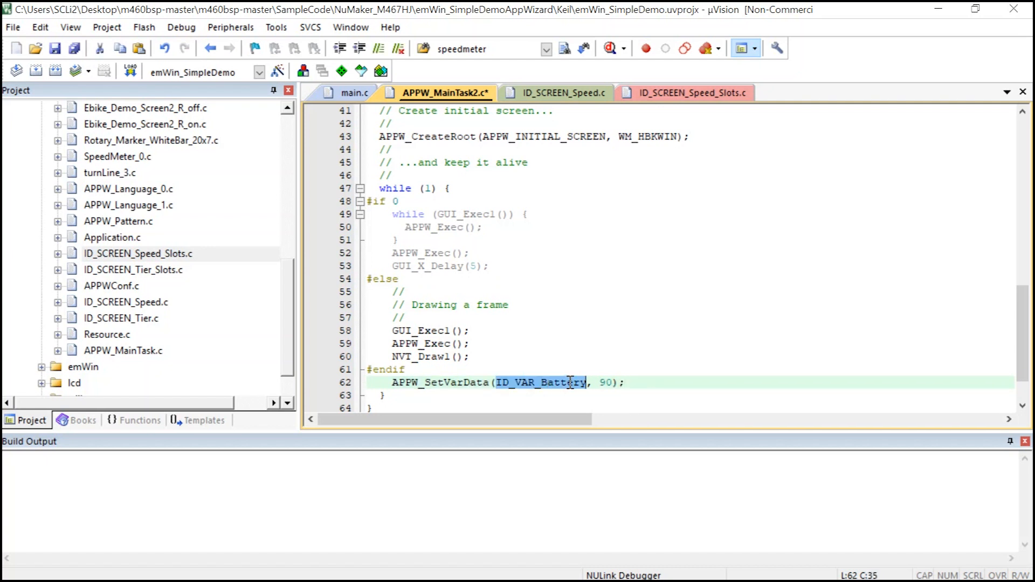
pyautogui.doubleClick(602, 382)
pyautogui.click(663, 383)
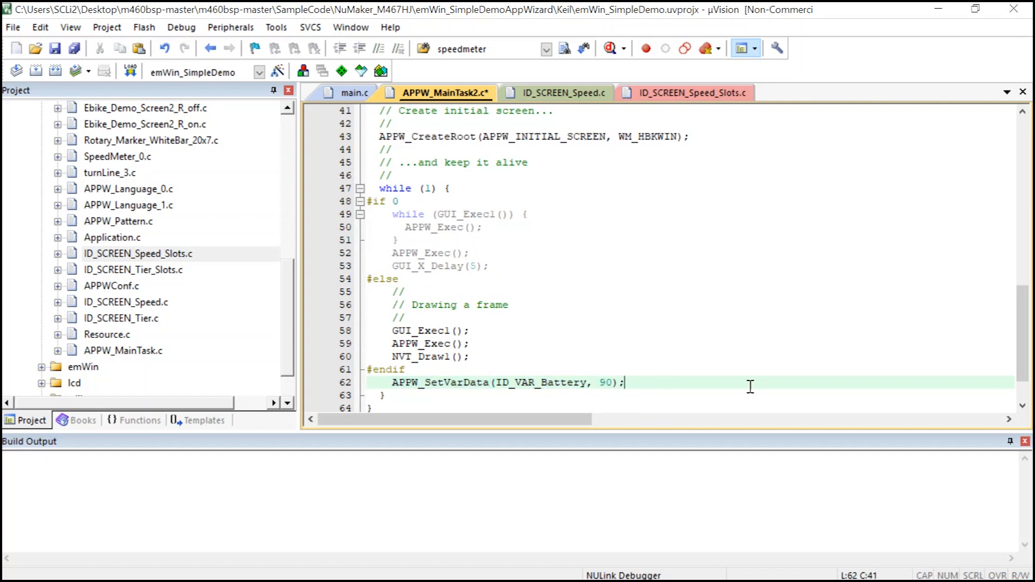
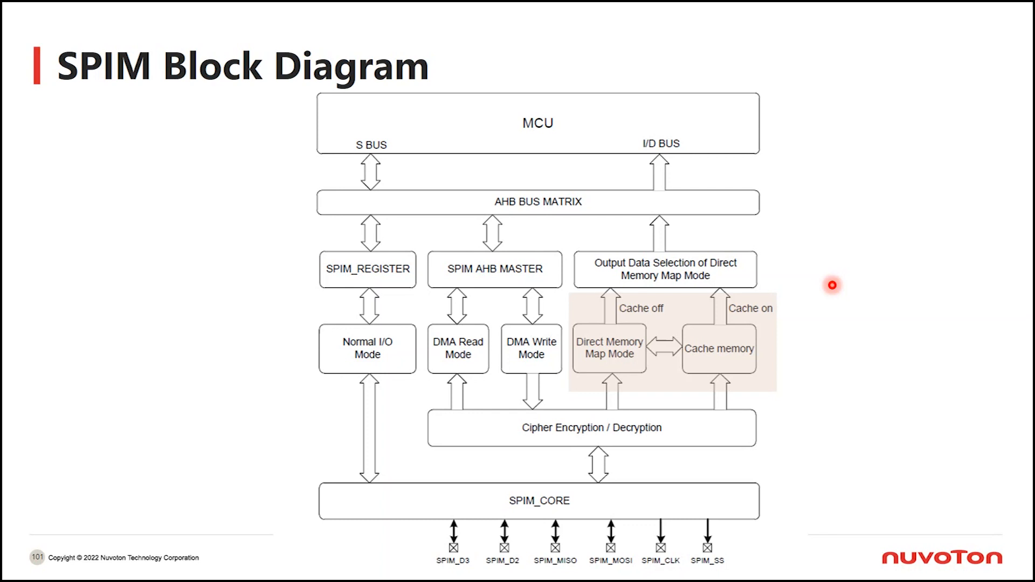
pyautogui.press('Right')
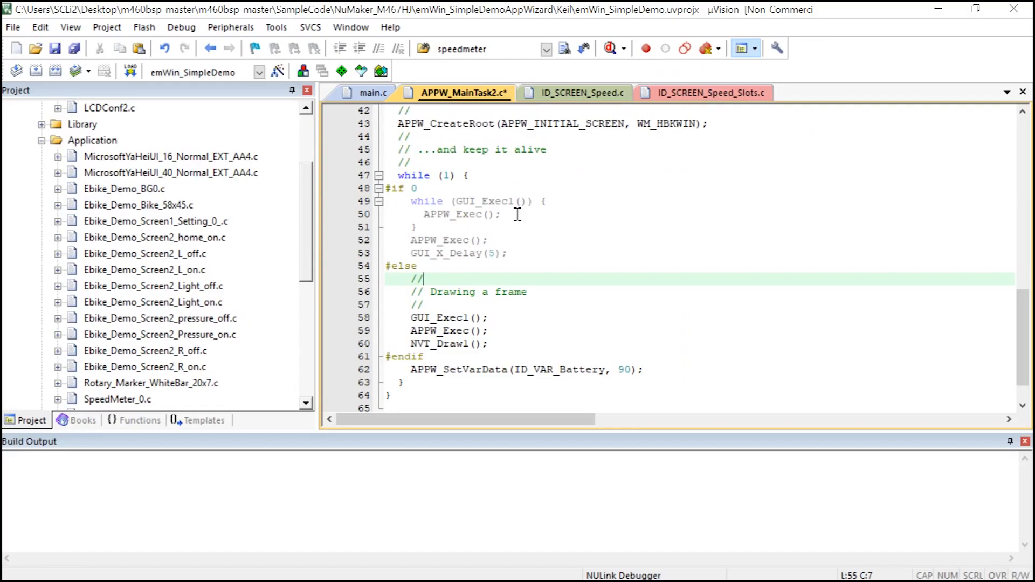
# Step: Go to the sys_init definition in main.c and add a commented CLK_EnableModuleClock(SPIM_MODULE); line below the PDMA0 clock enable
pyautogui.click(373, 93)
pyautogui.rightClick(450, 205)
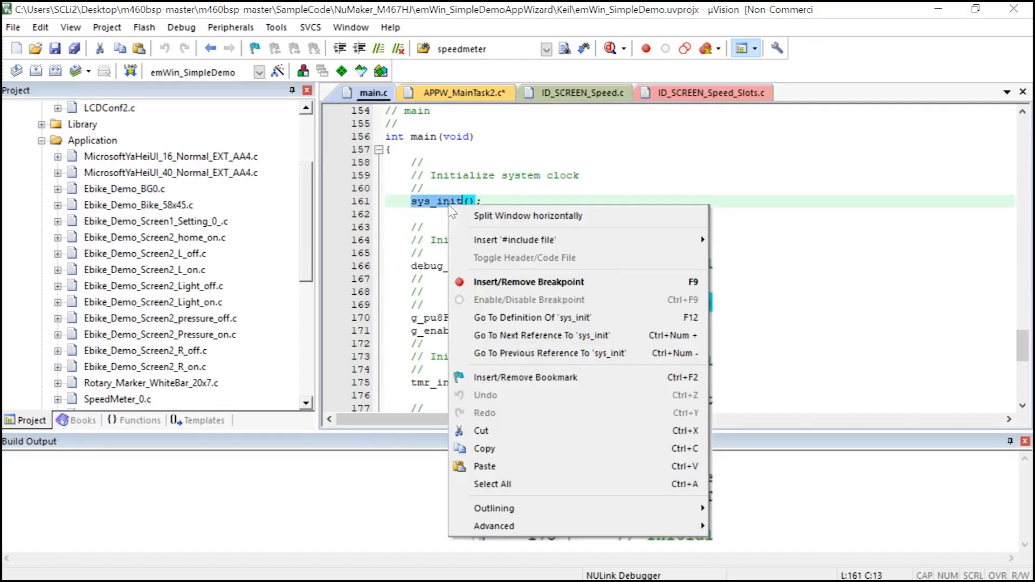
pyautogui.click(492, 315)
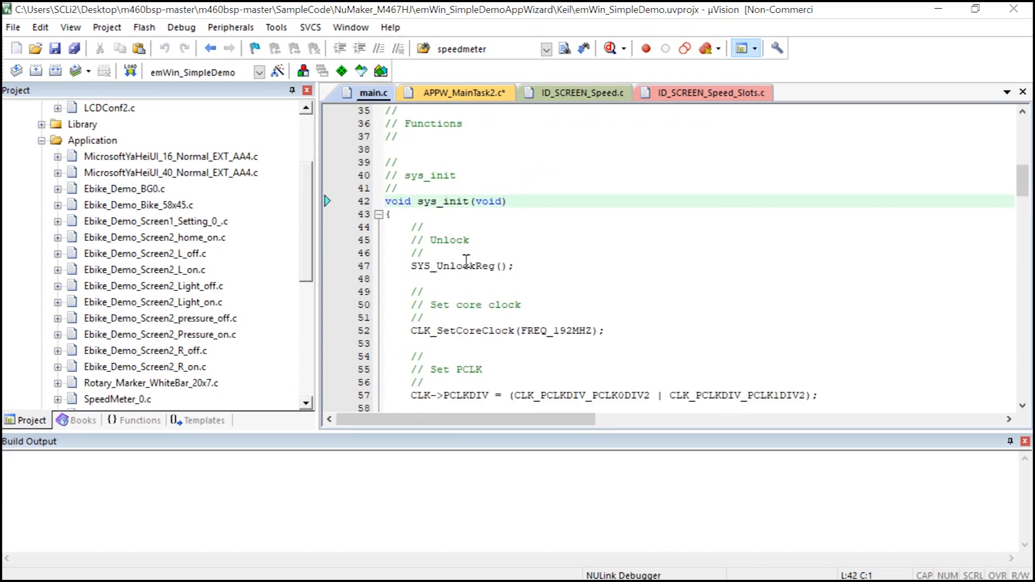
pyautogui.scroll(-8, 466, 260)
pyautogui.click(525, 305)
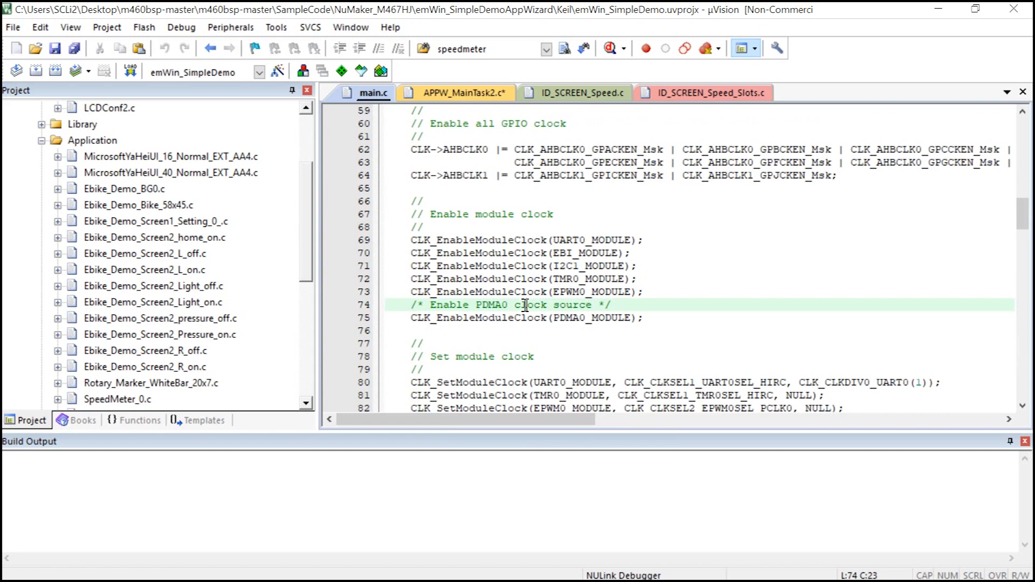
pyautogui.click(642, 318)
pyautogui.press('Return')
pyautogui.write('/* Enable SPIM module clock */     CLK_EnableModuleClock(SPIM_MODULE);')
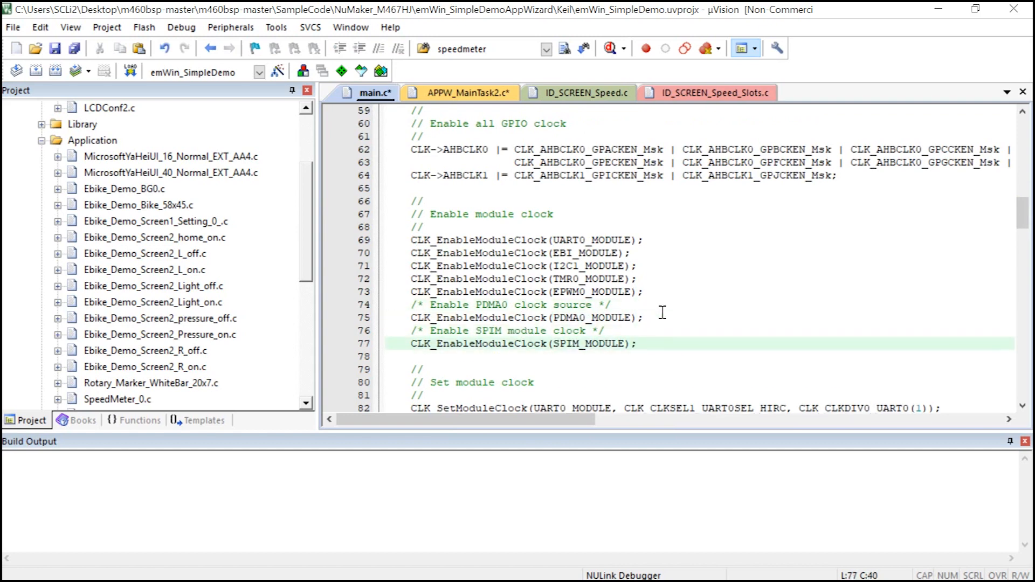
# Step: Paste the SPIM multi-function pin setup for MOSI, MISO, CLK, SS, D3 and D2 below the module clock settings in sys_init
pyautogui.scroll(-1, 731, 288)
pyautogui.scroll(-4, 730, 288)
pyautogui.click(601, 256)
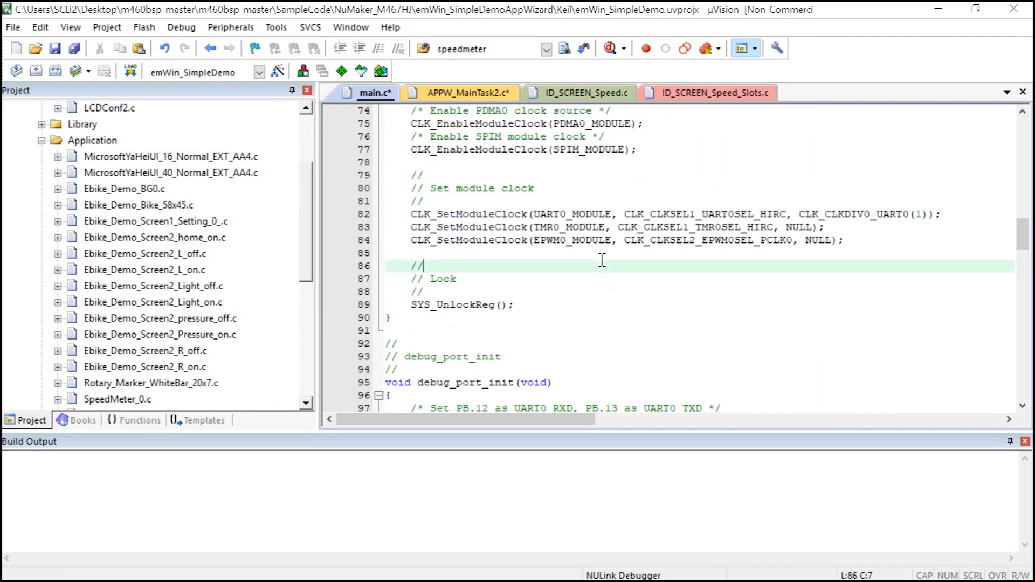
pyautogui.hotkey('ctrl', 'v')
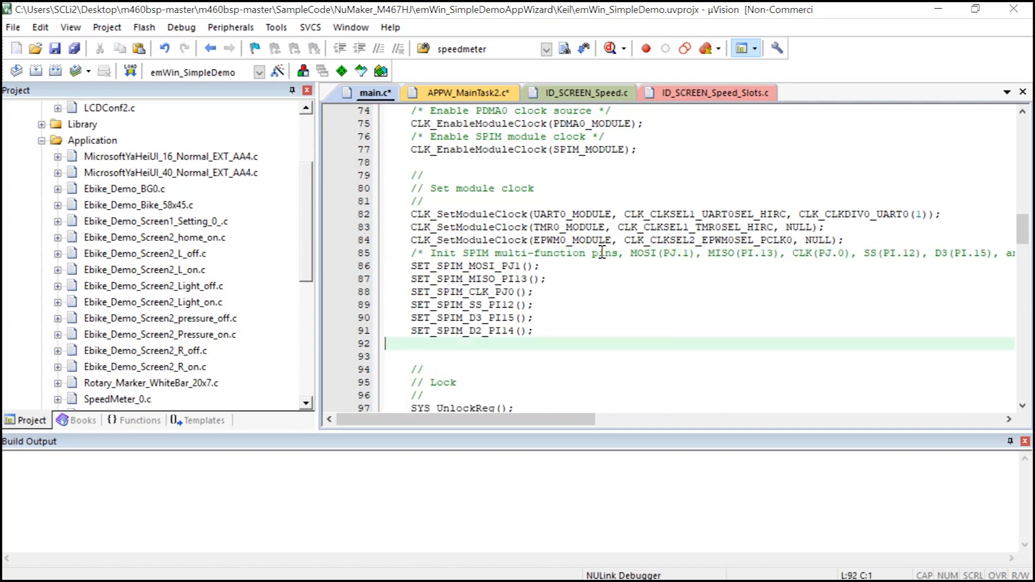
pyautogui.scroll(1, 653, 346)
# Step: Add the driver source file spim.c from the src folder to the project's Library group
pyautogui.click(303, 71)
pyautogui.click(492, 230)
pyautogui.click(668, 408)
pyautogui.click(596, 209)
pyautogui.click(596, 209)
pyautogui.doubleClick(597, 210)
pyautogui.doubleClick(562, 262)
pyautogui.scroll(-1, 558, 270)
pyautogui.doubleClick(540, 295)
pyautogui.doubleClick(502, 264)
pyautogui.scroll(-3, 494, 274)
pyautogui.scroll(-6, 492, 279)
pyautogui.doubleClick(388, 308)
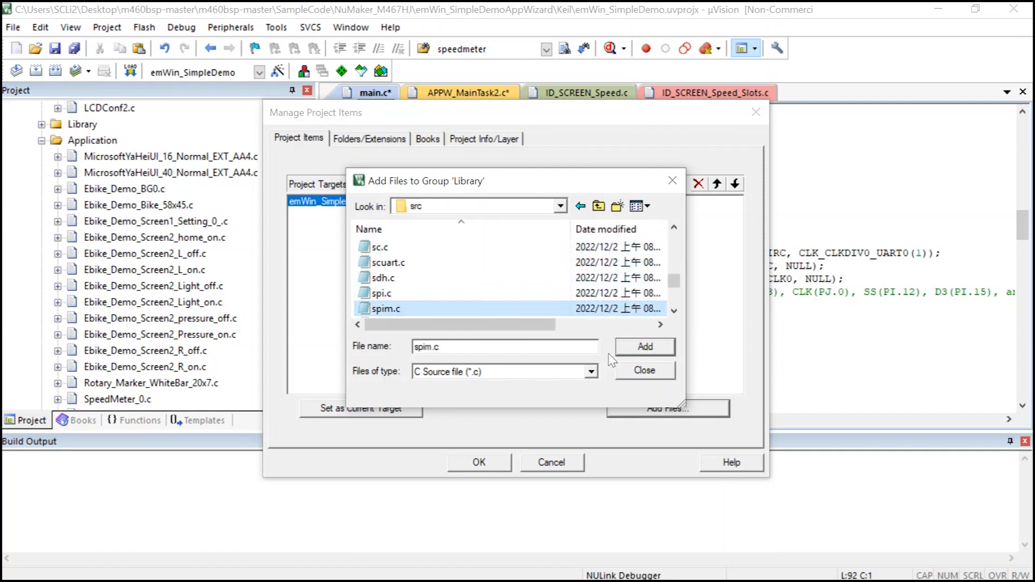
pyautogui.click(645, 371)
pyautogui.click(479, 462)
# Step: Paste the SPIM_init function into main.c between sys_init and debug_port_init
pyautogui.scroll(-1, 550, 342)
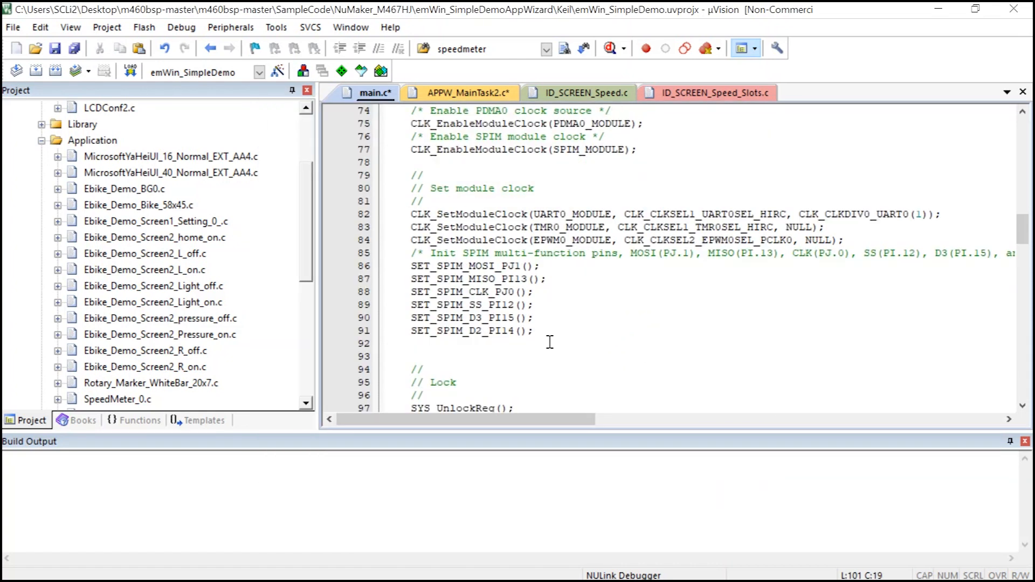
pyautogui.scroll(-4, 550, 342)
pyautogui.click(450, 280)
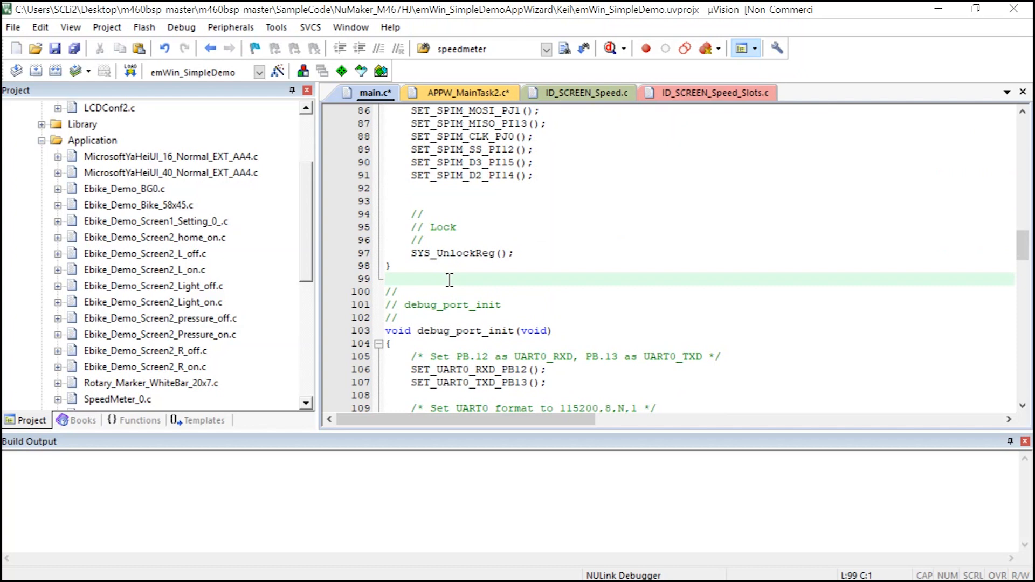
pyautogui.hotkey('ctrl', 'v')
pyautogui.click(502, 268)
# Step: Examine SPIM_init's clock divider, flash initialization, cache, 4-byte mode and CMD_DMA_FAST_QUAD_READ direct-map settings
pyautogui.scroll(8, 504, 275)
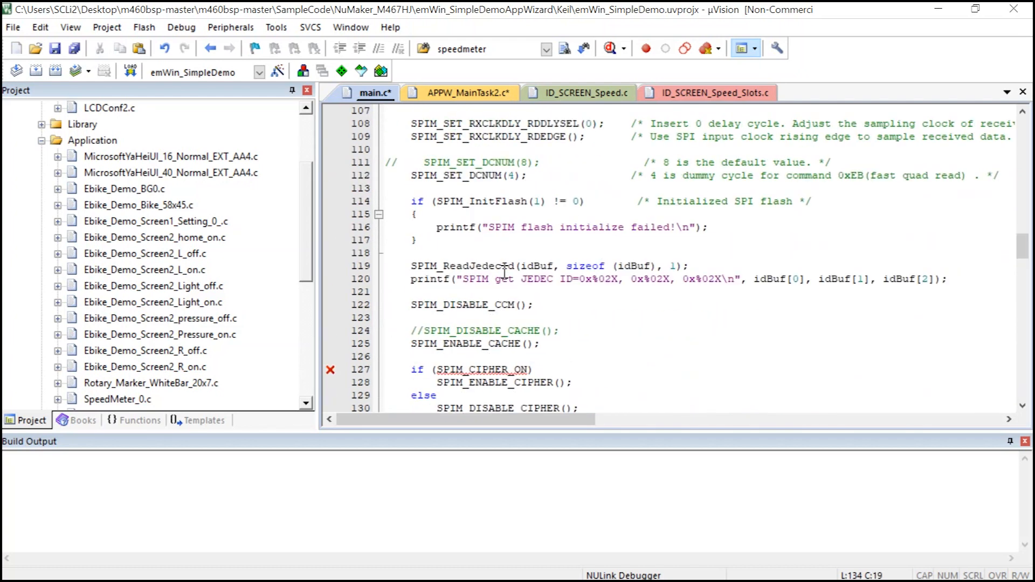
pyautogui.click(470, 174)
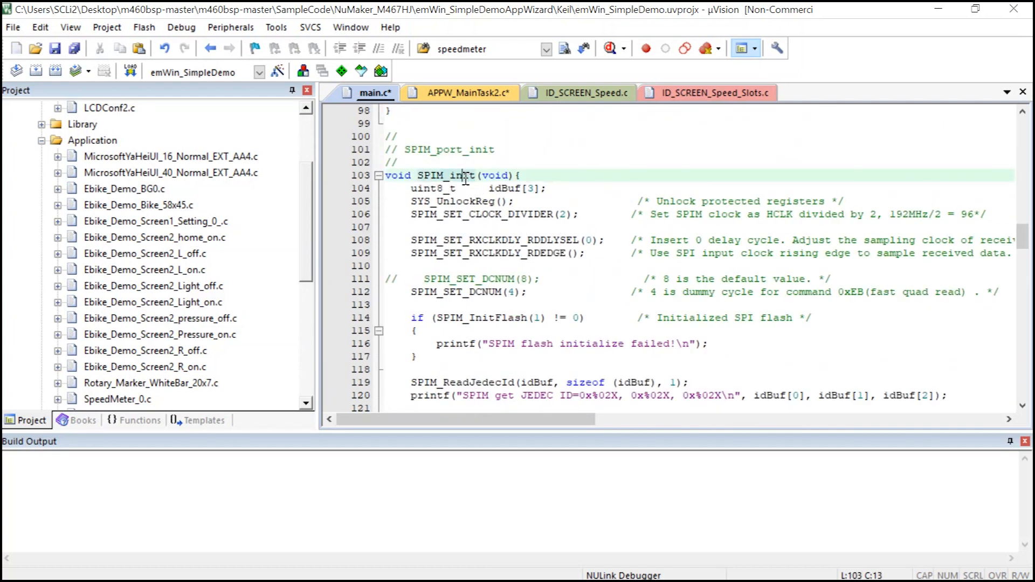
pyautogui.doubleClick(466, 177)
pyautogui.scroll(-1, 525, 245)
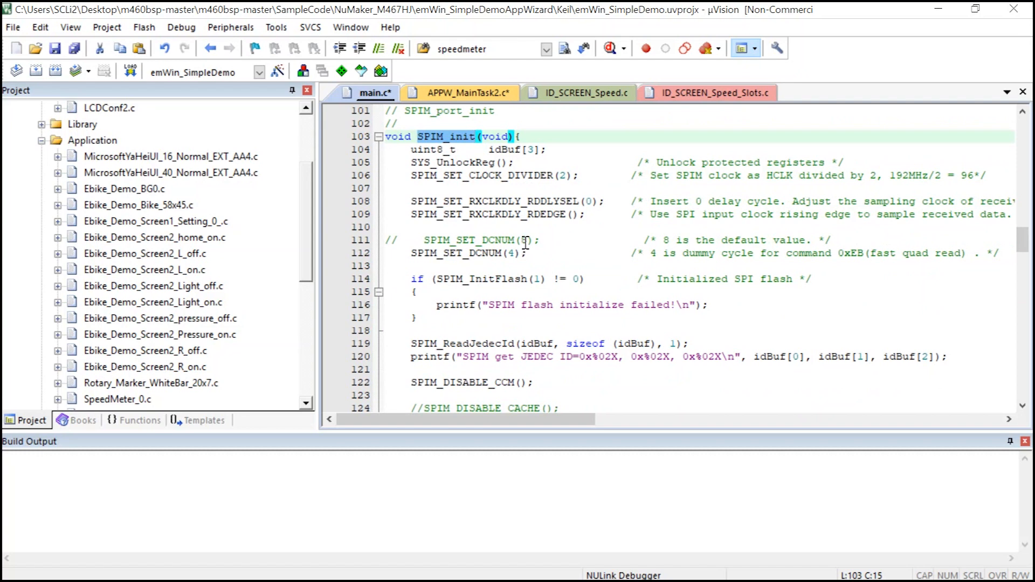
pyautogui.scroll(-6, 600, 261)
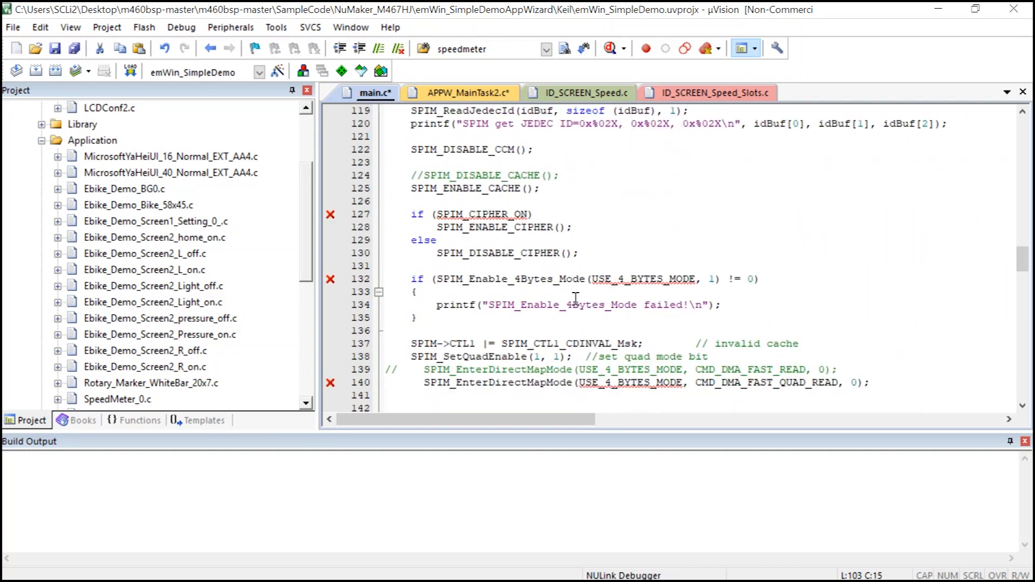
pyautogui.click(575, 309)
pyautogui.scroll(-1, 575, 311)
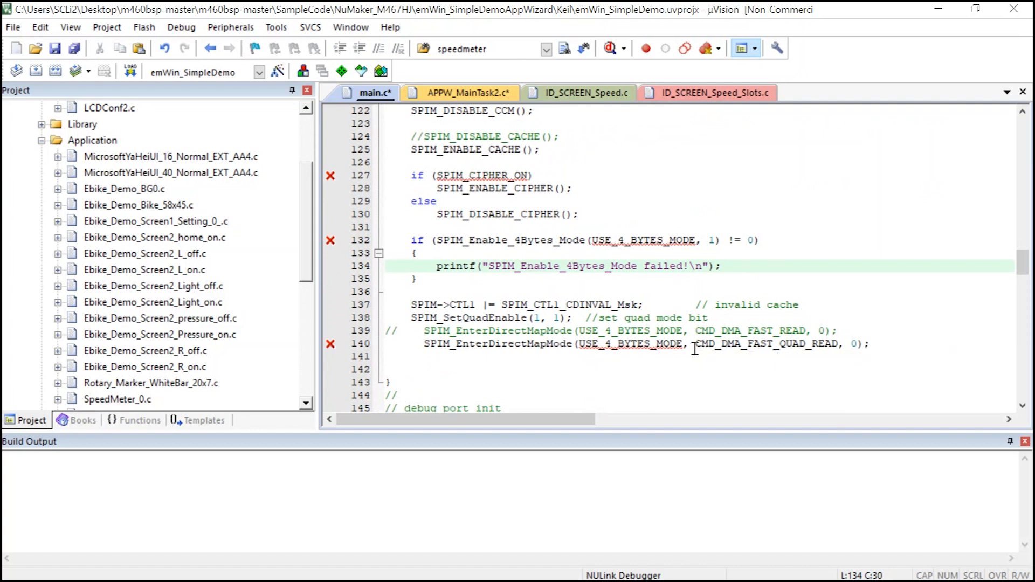
pyautogui.moveTo(728, 344); pyautogui.dragTo(832, 346)
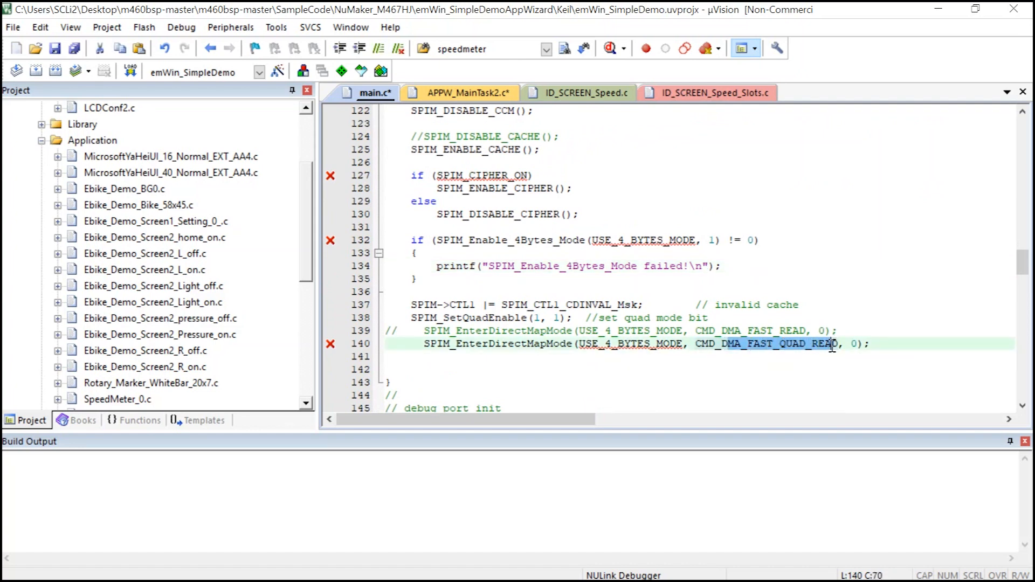
pyautogui.click(759, 392)
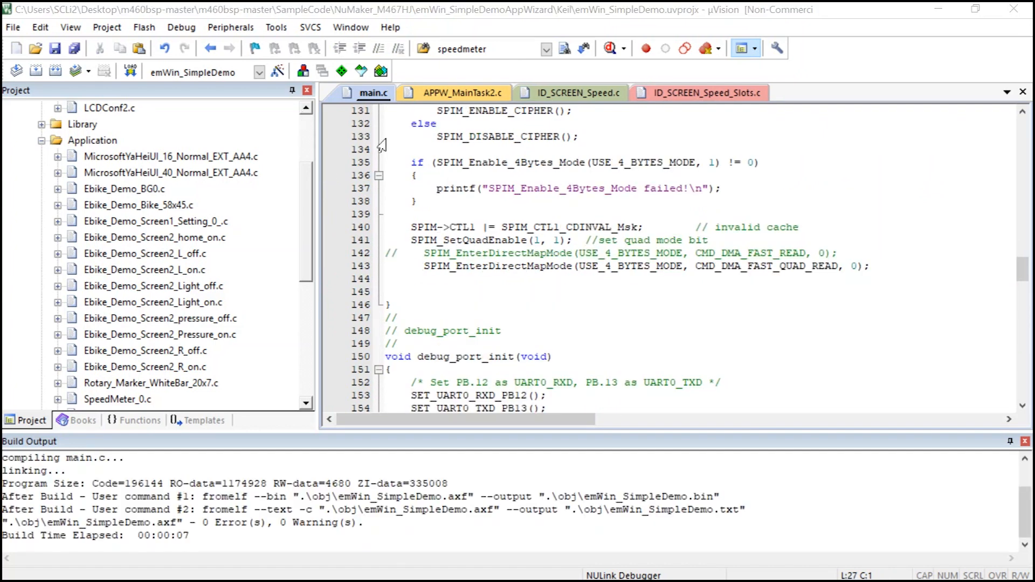
# Step: Open the scatter file HBI_ExeInHRAM.sct for editing from the target's linker options
pyautogui.click(278, 71)
pyautogui.click(531, 139)
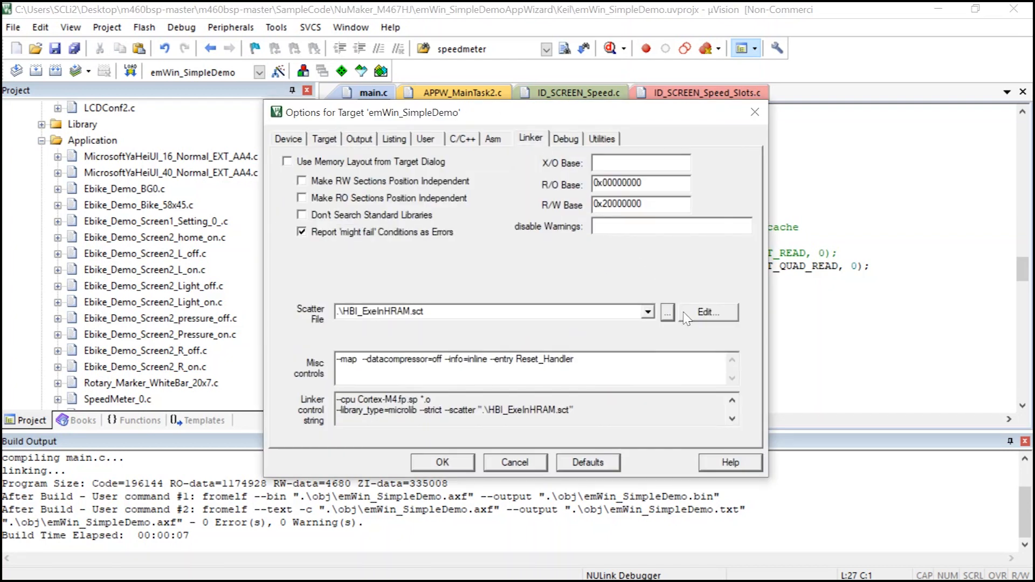
pyautogui.click(708, 313)
pyautogui.click(544, 460)
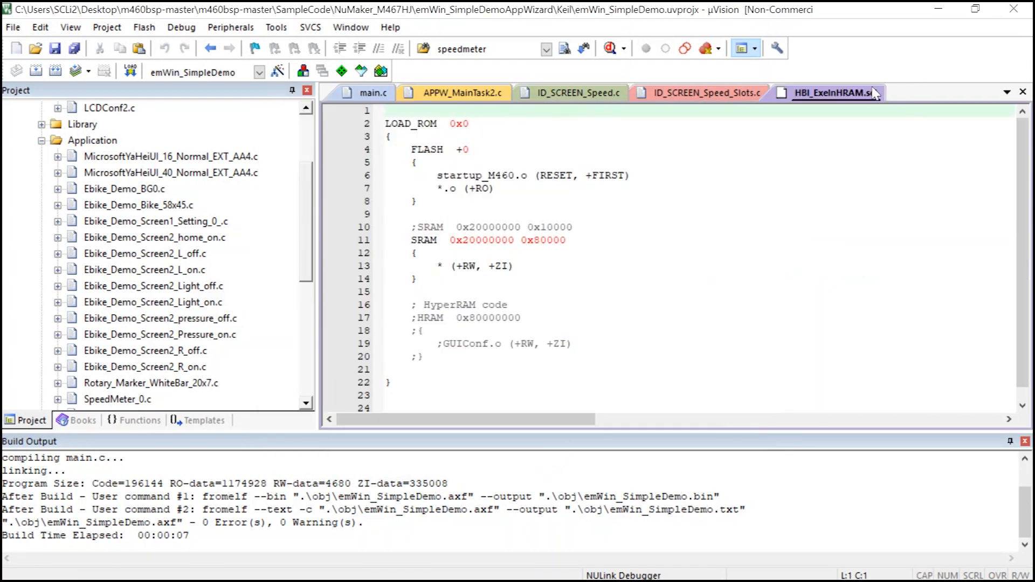
pyautogui.click(805, 174)
pyautogui.scroll(-1, 804, 174)
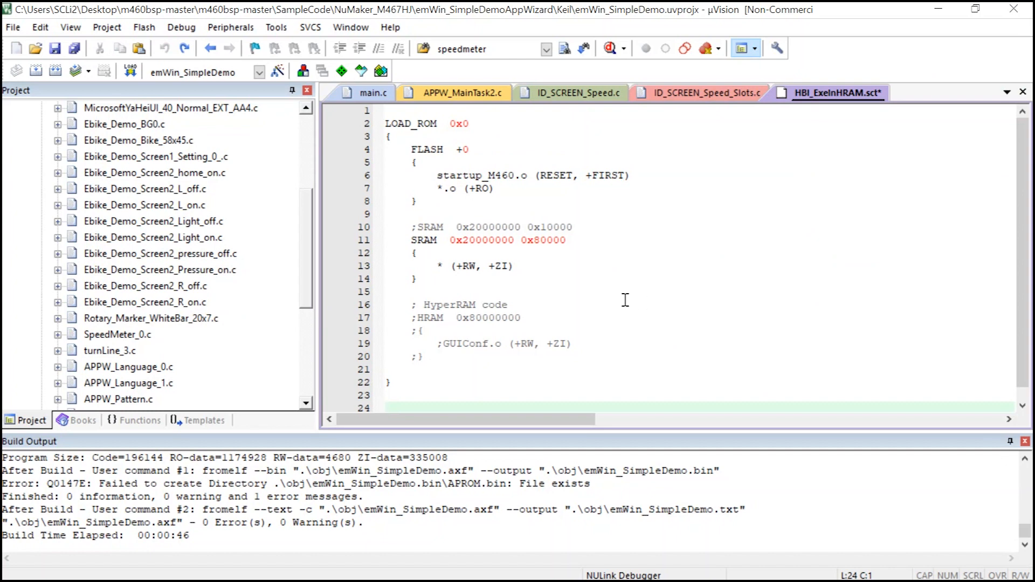
# Step: Paste the LOAD_ROM_2 0x100000 load region, with SPIM.bin holding the font and image object files, at the end of the scatter file
pyautogui.hotkey('ctrl', 'v')
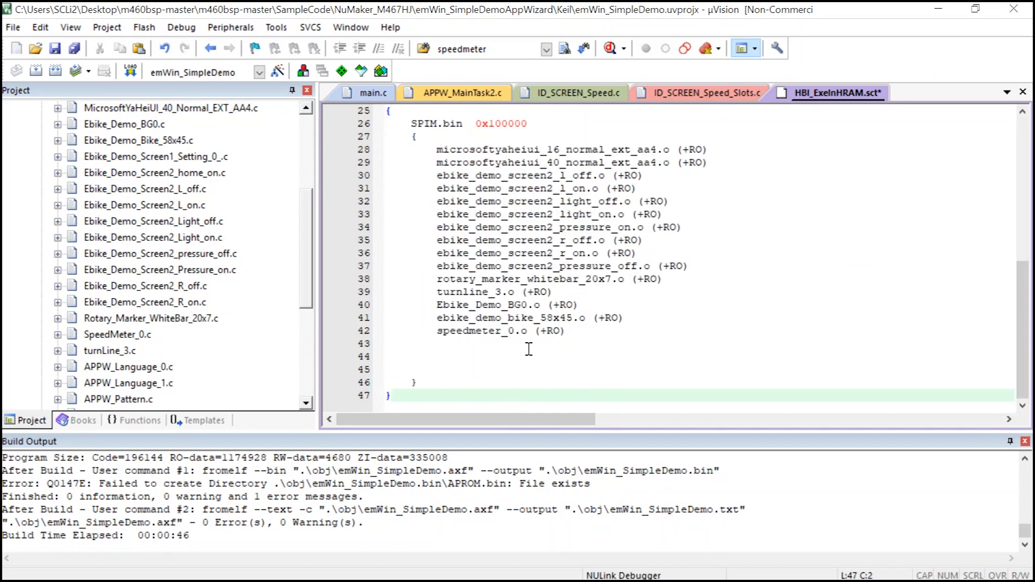
pyautogui.scroll(2, 529, 349)
pyautogui.moveTo(463, 176); pyautogui.dragTo(494, 175)
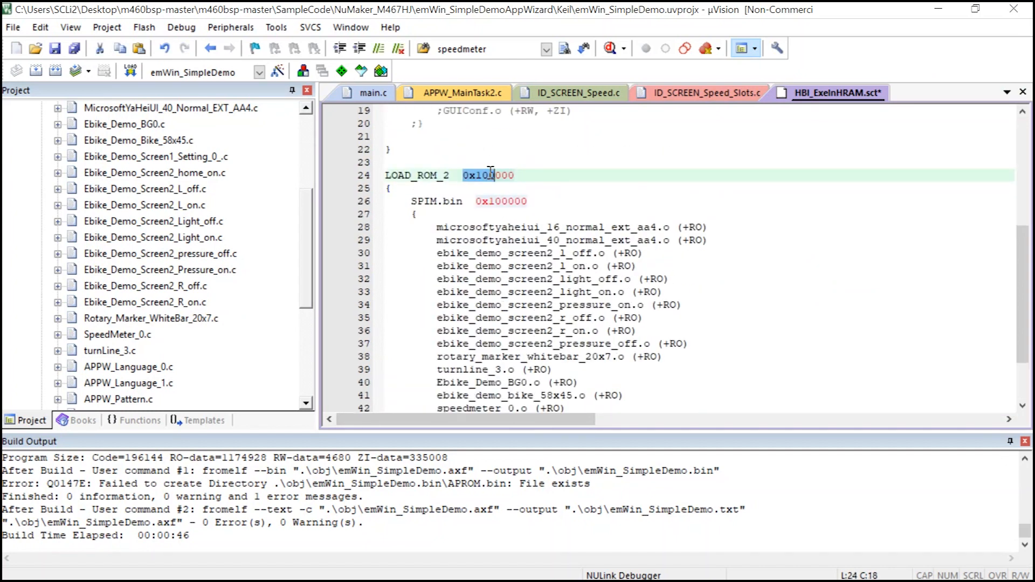
pyautogui.click(584, 222)
pyautogui.scroll(-2, 584, 222)
# Step: Replace the FLASH +0 execution region header in LOAD_ROM with APROM.bin 0x0
pyautogui.scroll(8, 485, 215)
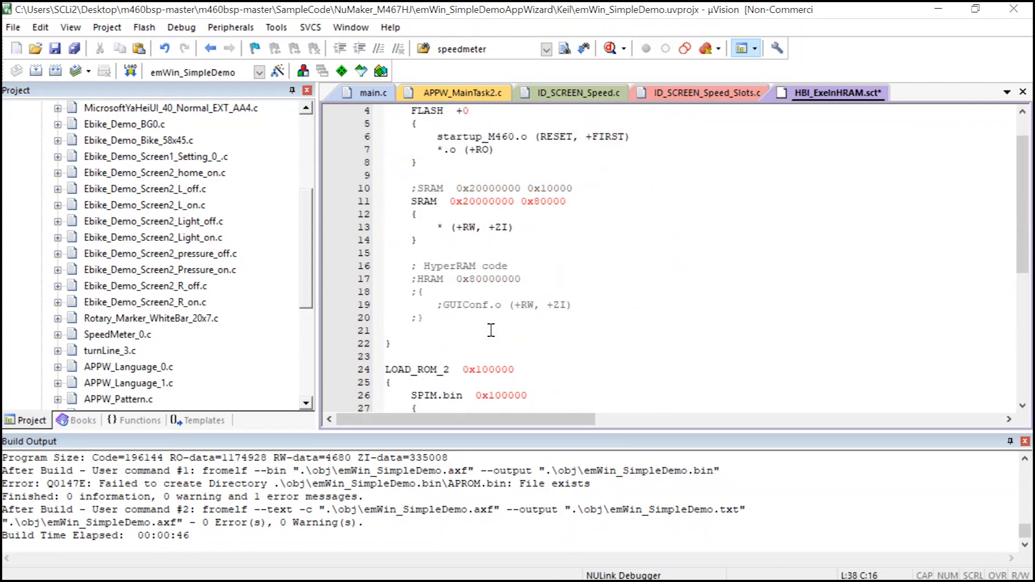
pyautogui.click(423, 150)
pyautogui.moveTo(411, 150); pyautogui.dragTo(470, 150)
pyautogui.write('APROM.bin 0x0')
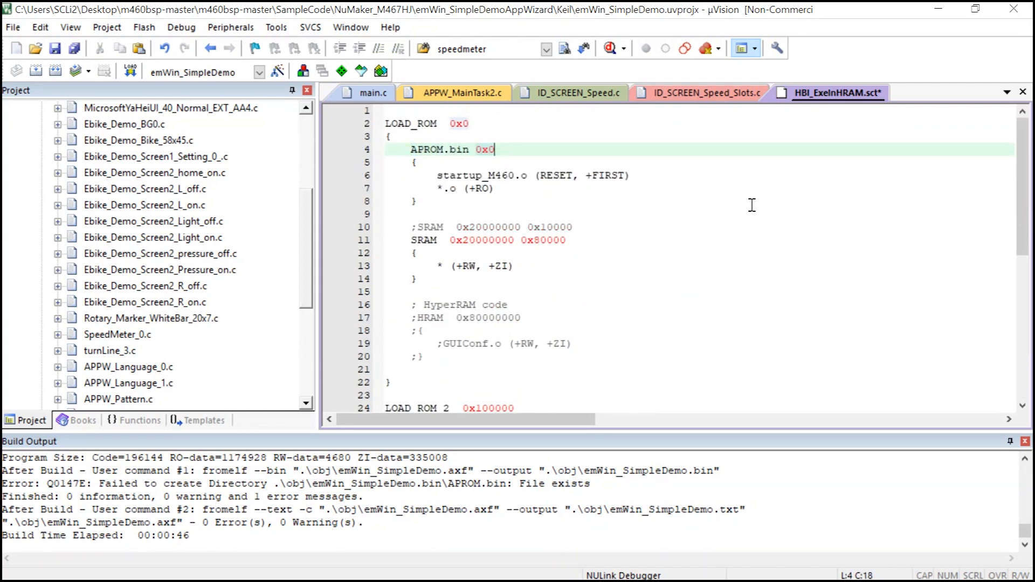
pyautogui.click(420, 219)
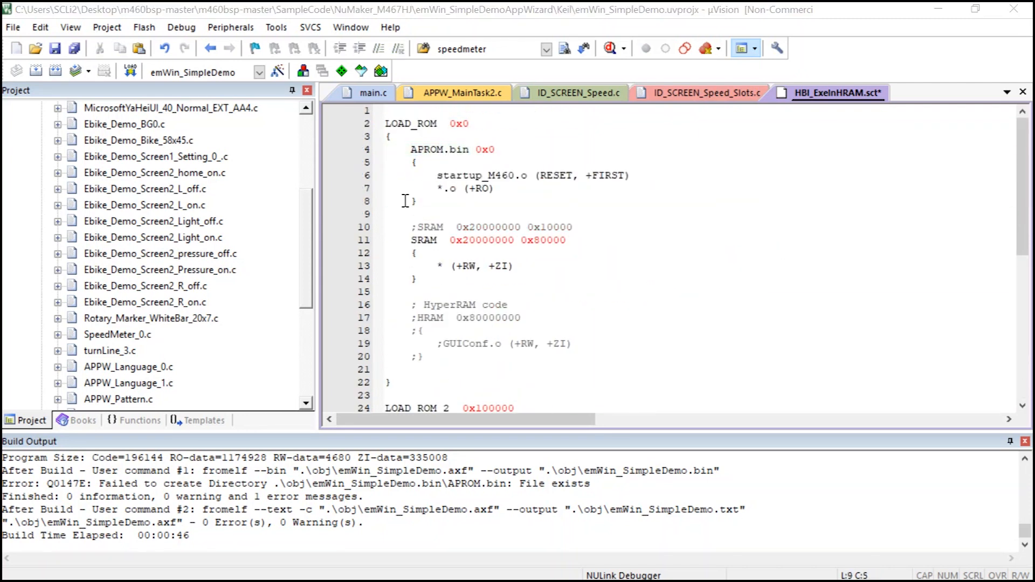
# Step: Enable the Use SPIM option in the flash download settings of the target's debug driver
pyautogui.click(278, 71)
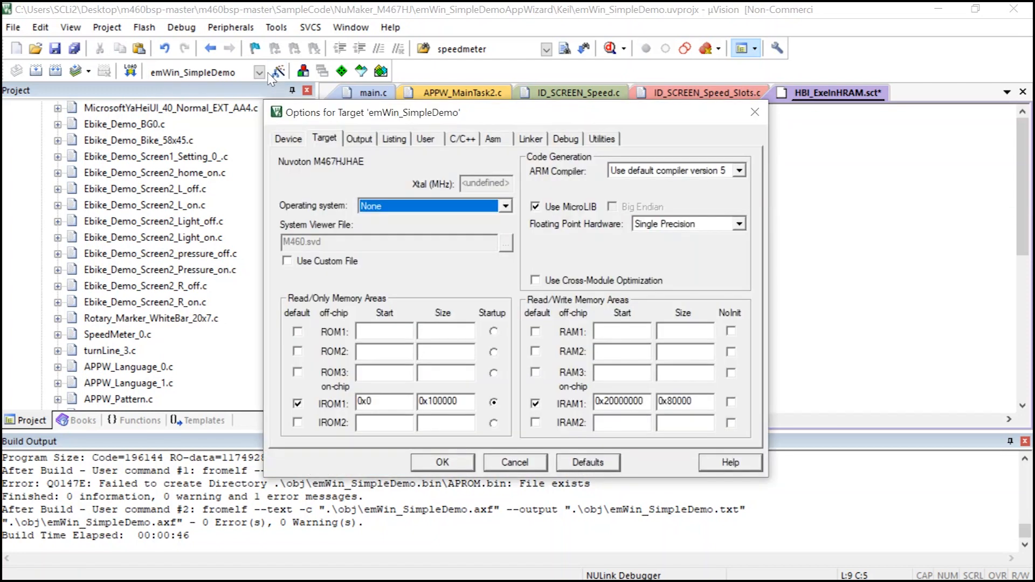
pyautogui.click(597, 140)
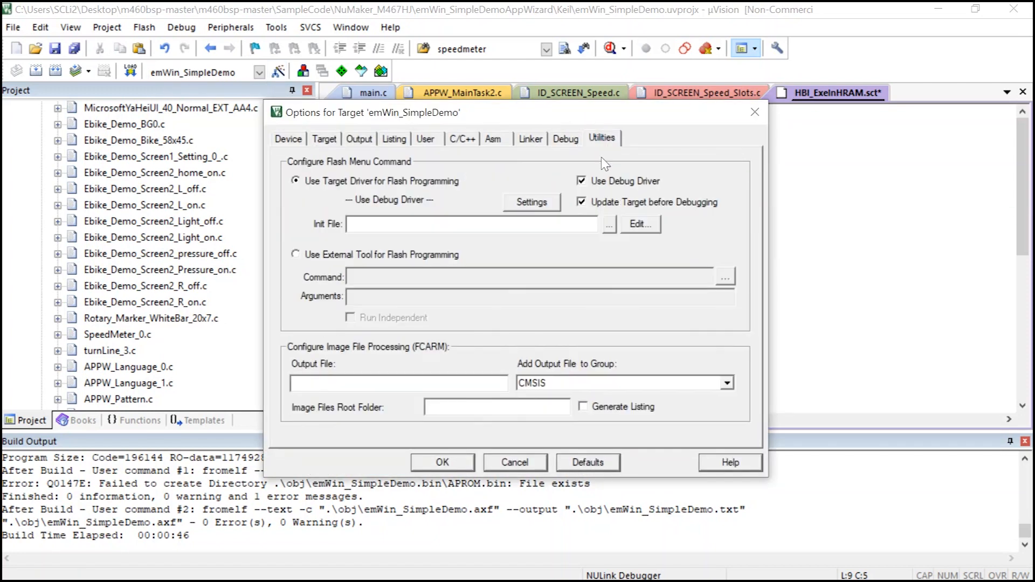
pyautogui.click(542, 204)
pyautogui.click(316, 263)
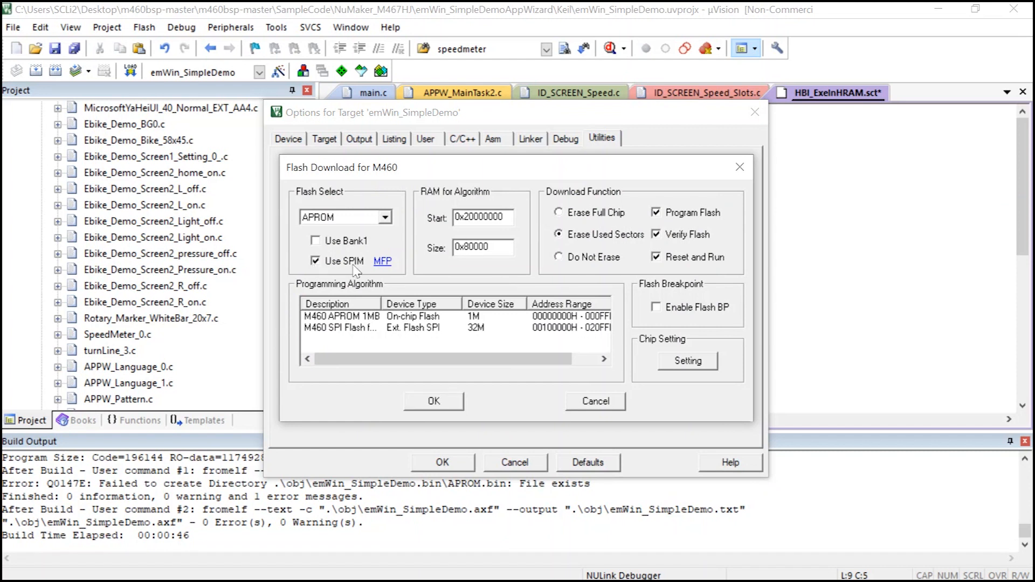
# Step: Set the SPIM multi-function pins to PI.12 for SS, PJ.0 for CLK and PJ.1 for MOSI, and apply the target options
pyautogui.click(382, 262)
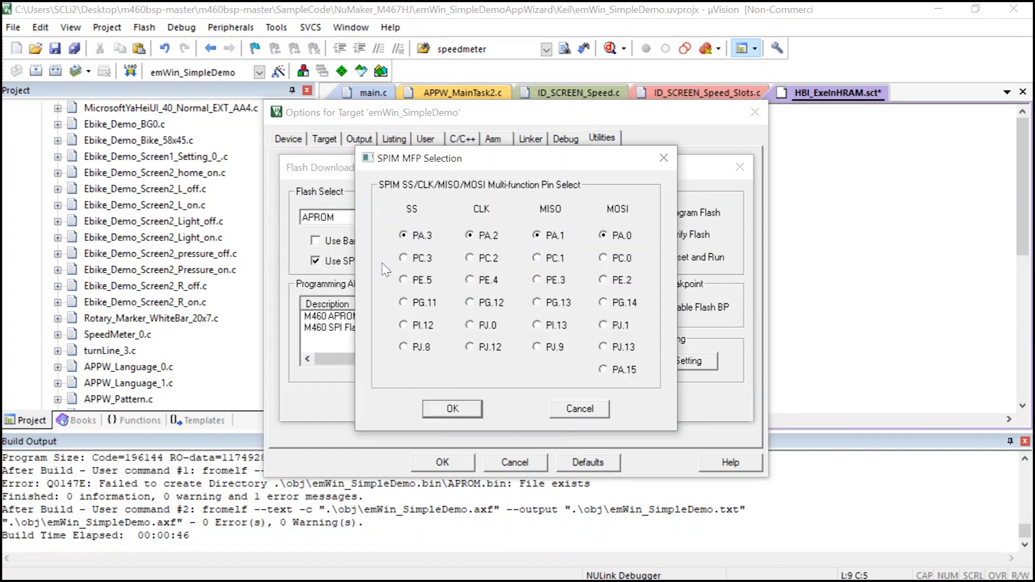
pyautogui.click(416, 325)
pyautogui.click(469, 325)
pyautogui.click(615, 327)
pyautogui.click(477, 410)
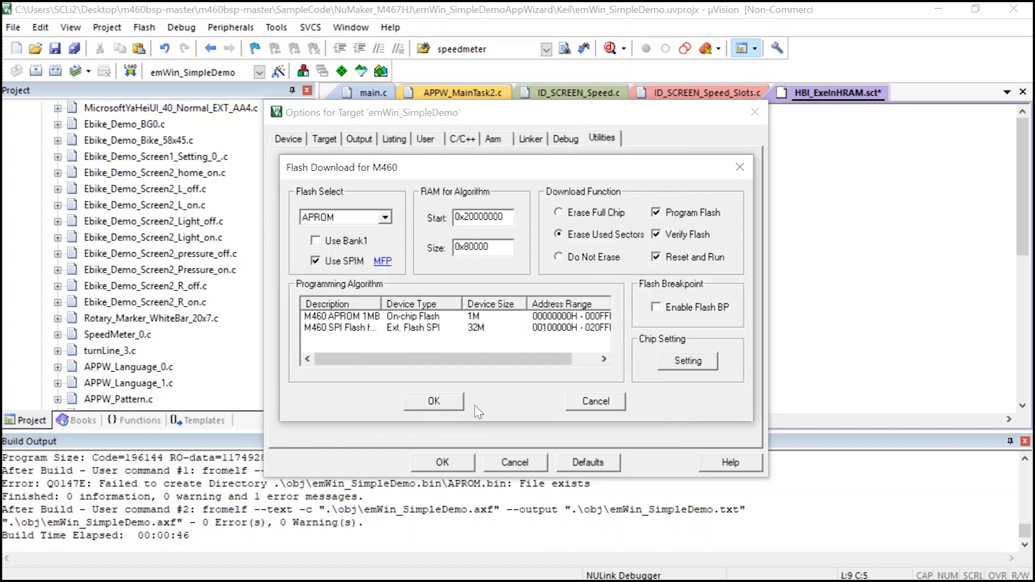
pyautogui.click(434, 401)
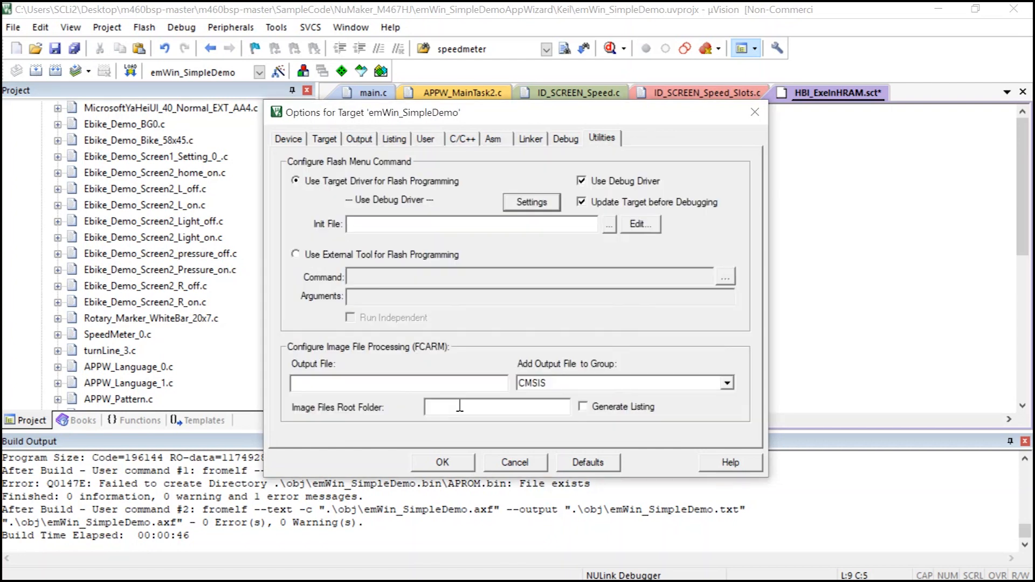
pyautogui.click(456, 461)
# Step: Build the emWin_SimpleDemo target and download the code to the board's flash memory
pyautogui.click(62, 74)
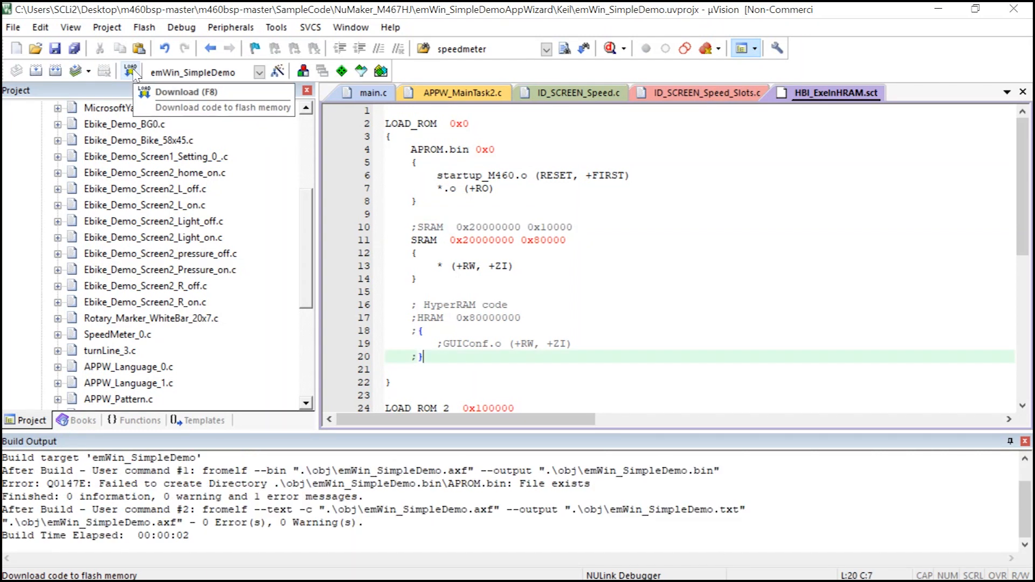
pyautogui.click(133, 74)
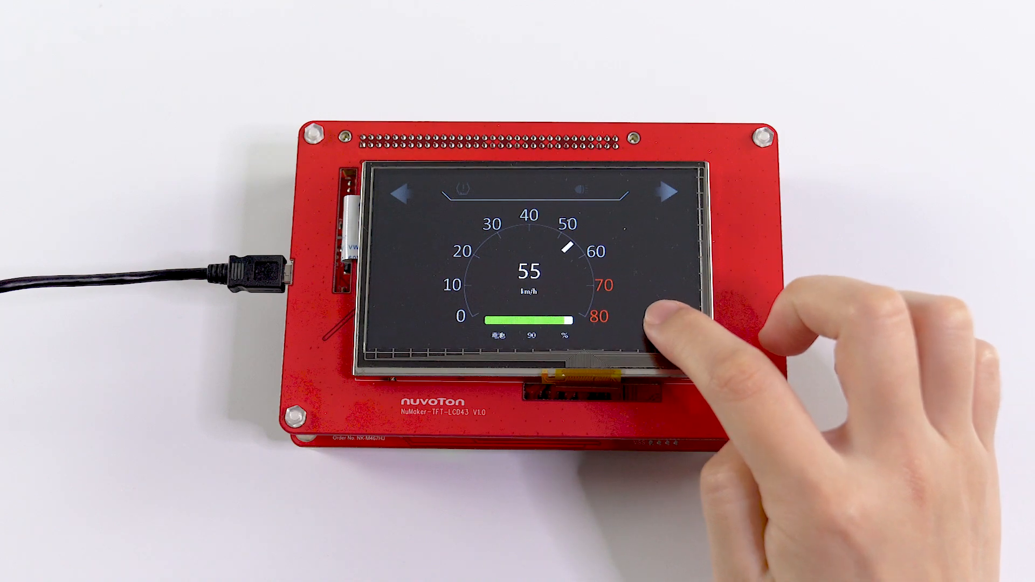
pyautogui.click(663, 320)
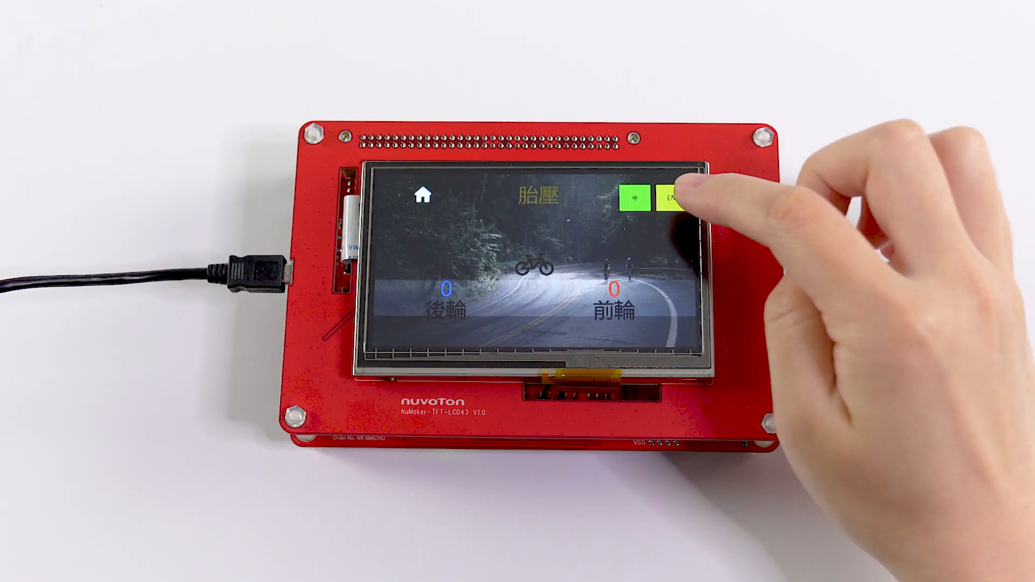
pyautogui.click(672, 198)
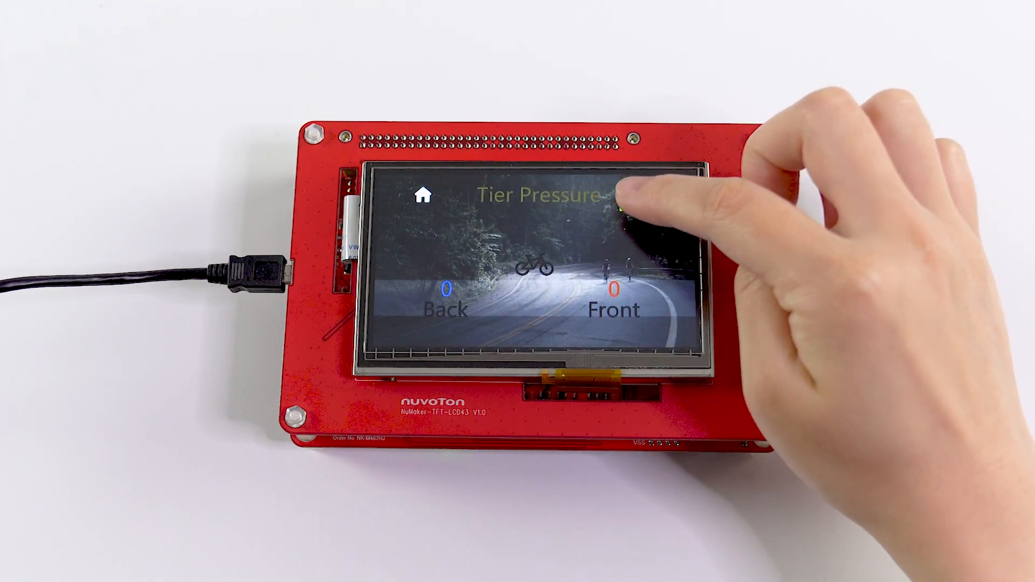
pyautogui.click(634, 198)
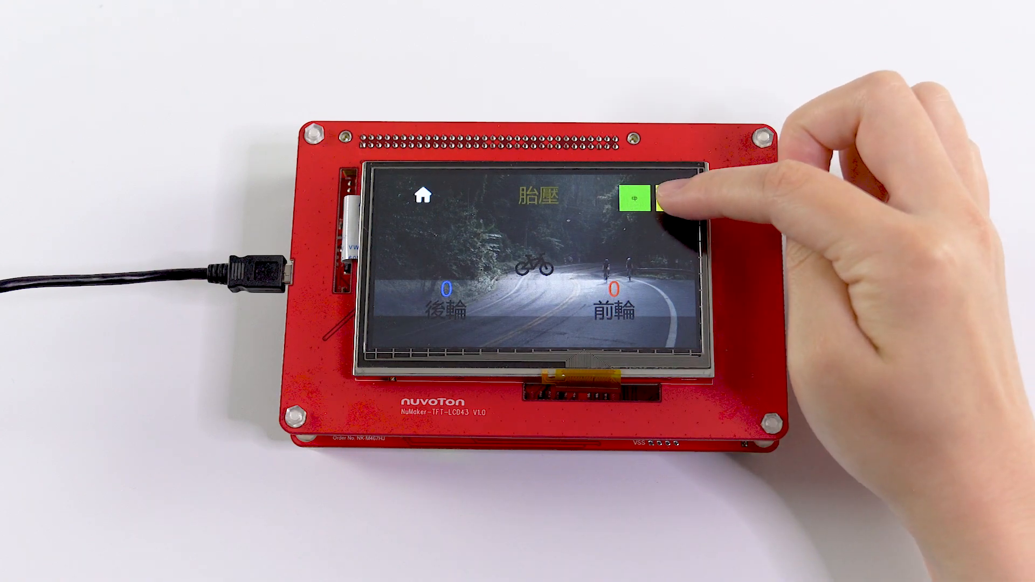
pyautogui.click(672, 198)
pyautogui.click(635, 198)
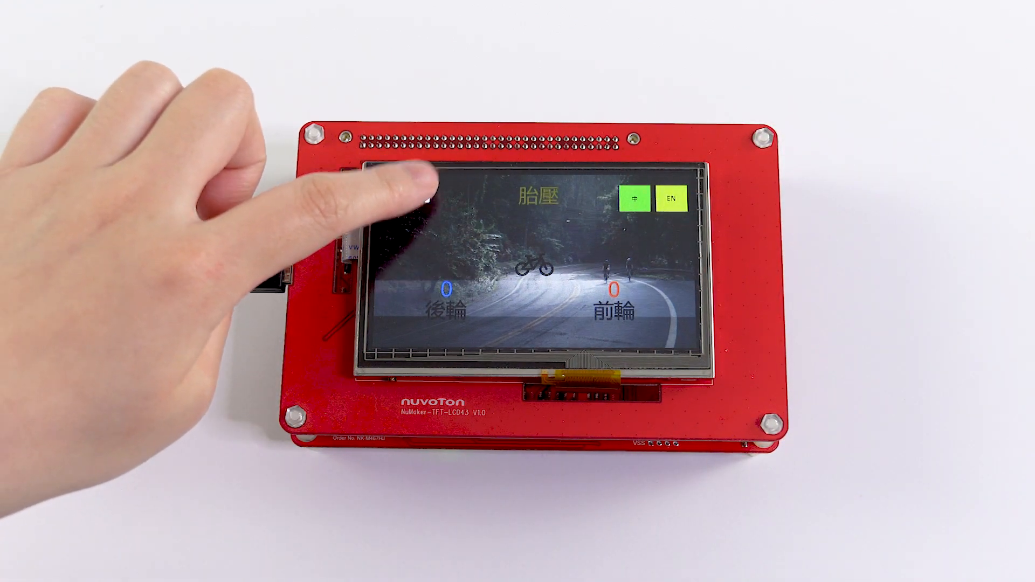
pyautogui.click(423, 195)
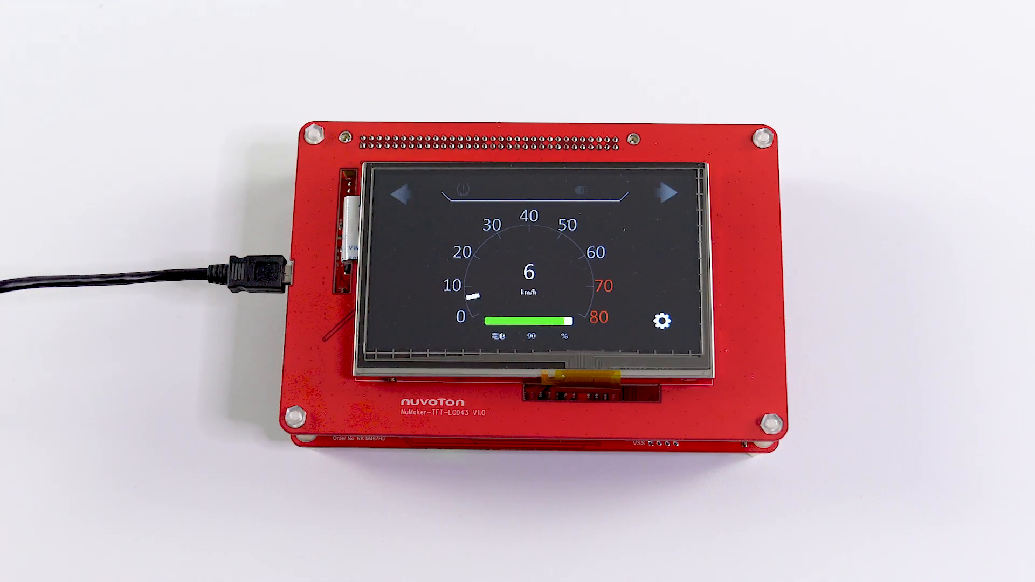